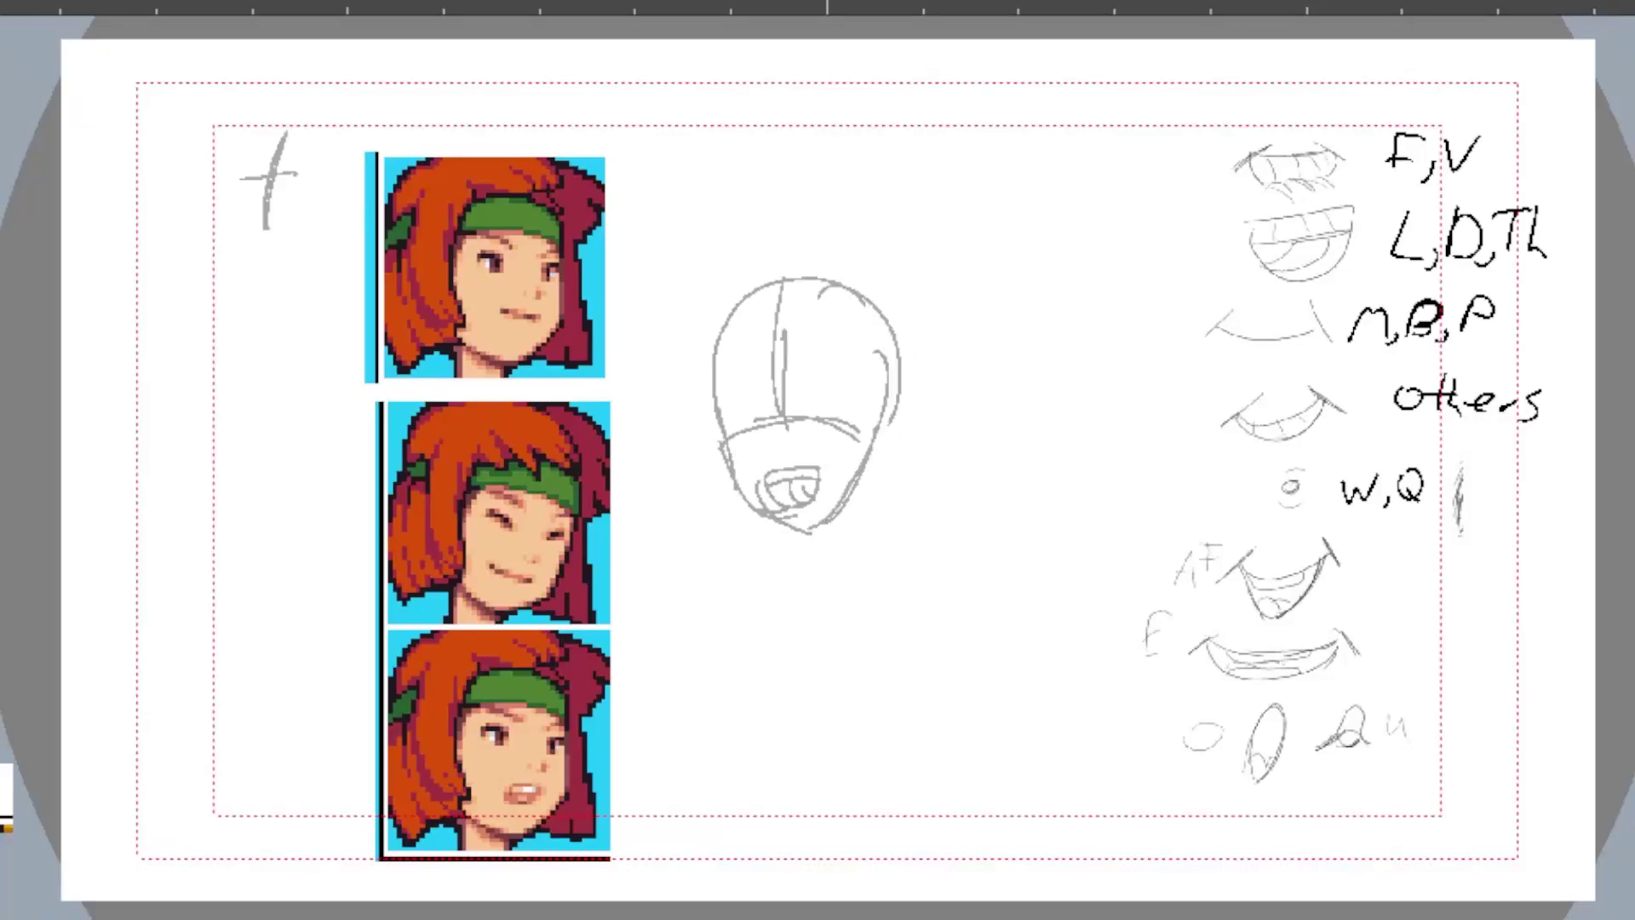
Step: Sketch the cheeks, jaw and chin of the face over the gray construction head
drag(749, 311, 843, 196)
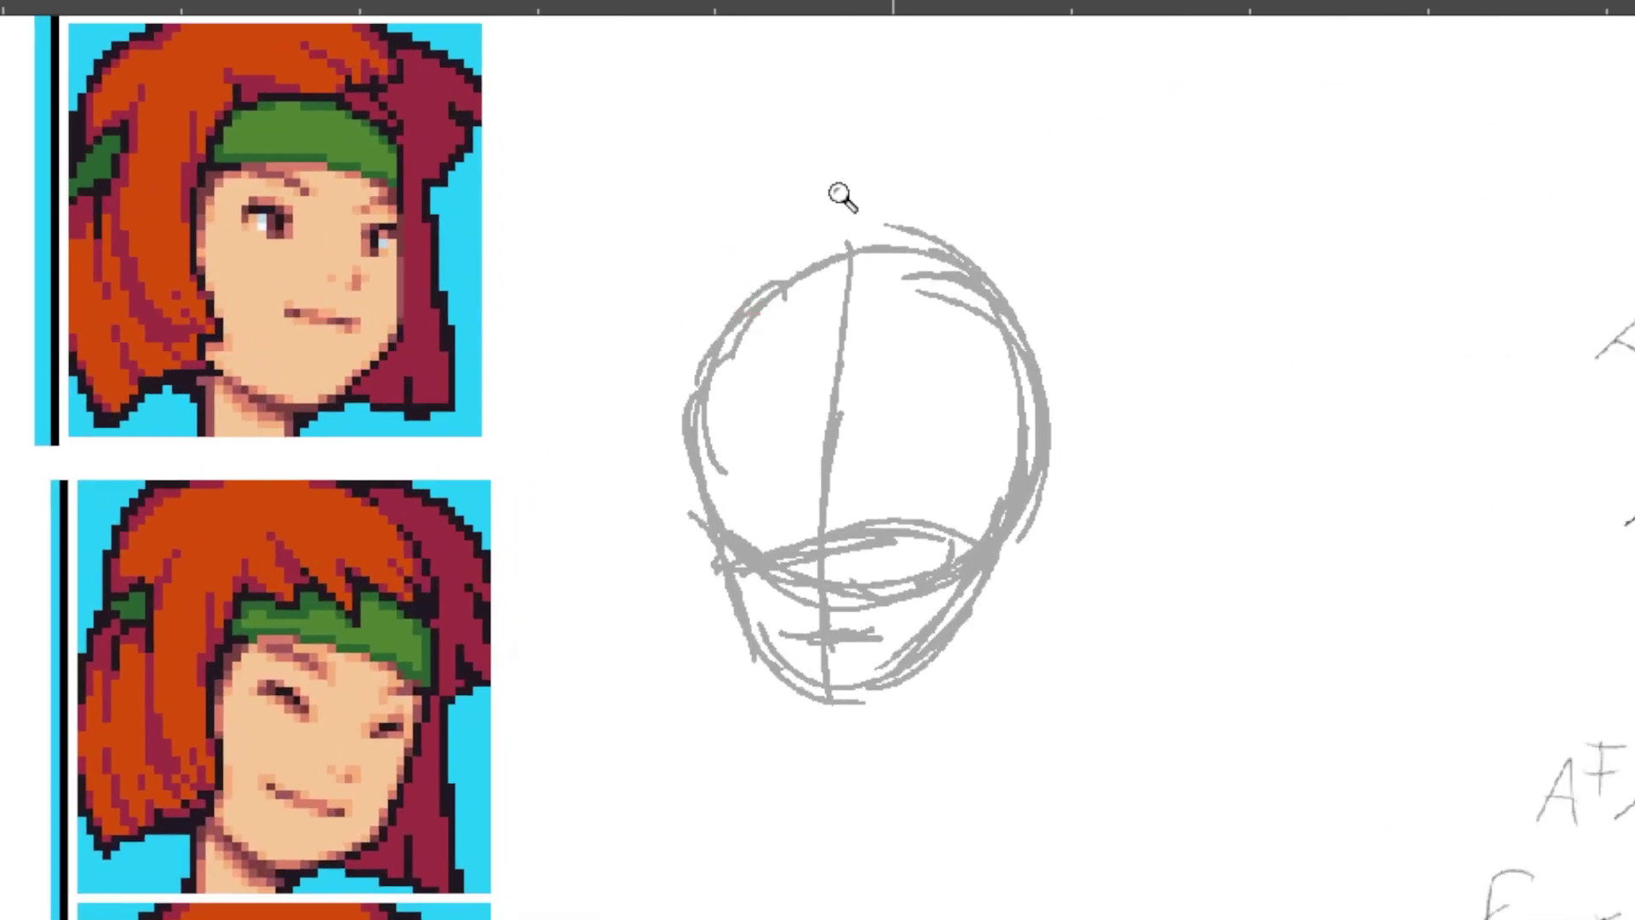
mouse_move(680, 432)
mouse_down()
mouse_move(727, 615)
mouse_move(798, 699)
mouse_move(776, 685)
mouse_move(895, 662)
mouse_move(880, 689)
mouse_move(994, 550)
mouse_up()
drag(888, 680, 981, 587)
drag(739, 643, 686, 449)
mouse_move(720, 603)
mouse_down()
mouse_move(691, 456)
mouse_move(708, 370)
mouse_up()
drag(935, 654, 1009, 500)
drag(967, 621, 1015, 532)
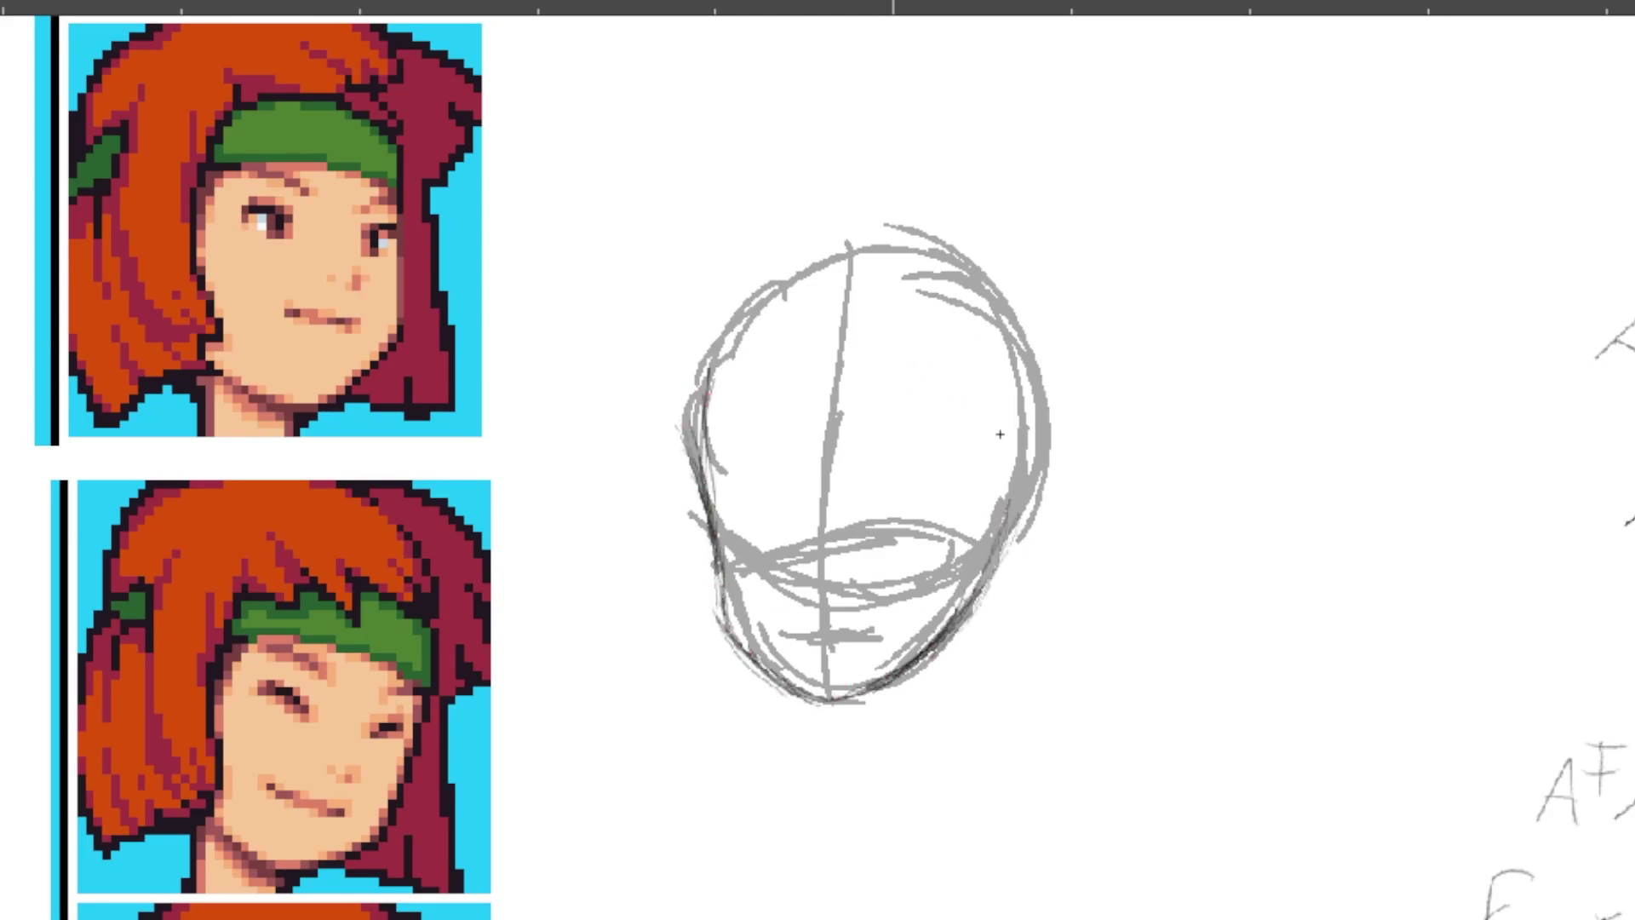
drag(918, 402, 933, 532)
key(ctrl+z)
Step: Sketch the top of the hair, the headband's upper edge and the inner strand framing the face
mouse_move(833, 264)
mouse_down()
mouse_move(927, 251)
mouse_move(893, 233)
mouse_move(817, 259)
mouse_move(796, 232)
mouse_move(773, 274)
mouse_move(806, 297)
mouse_move(907, 301)
mouse_up()
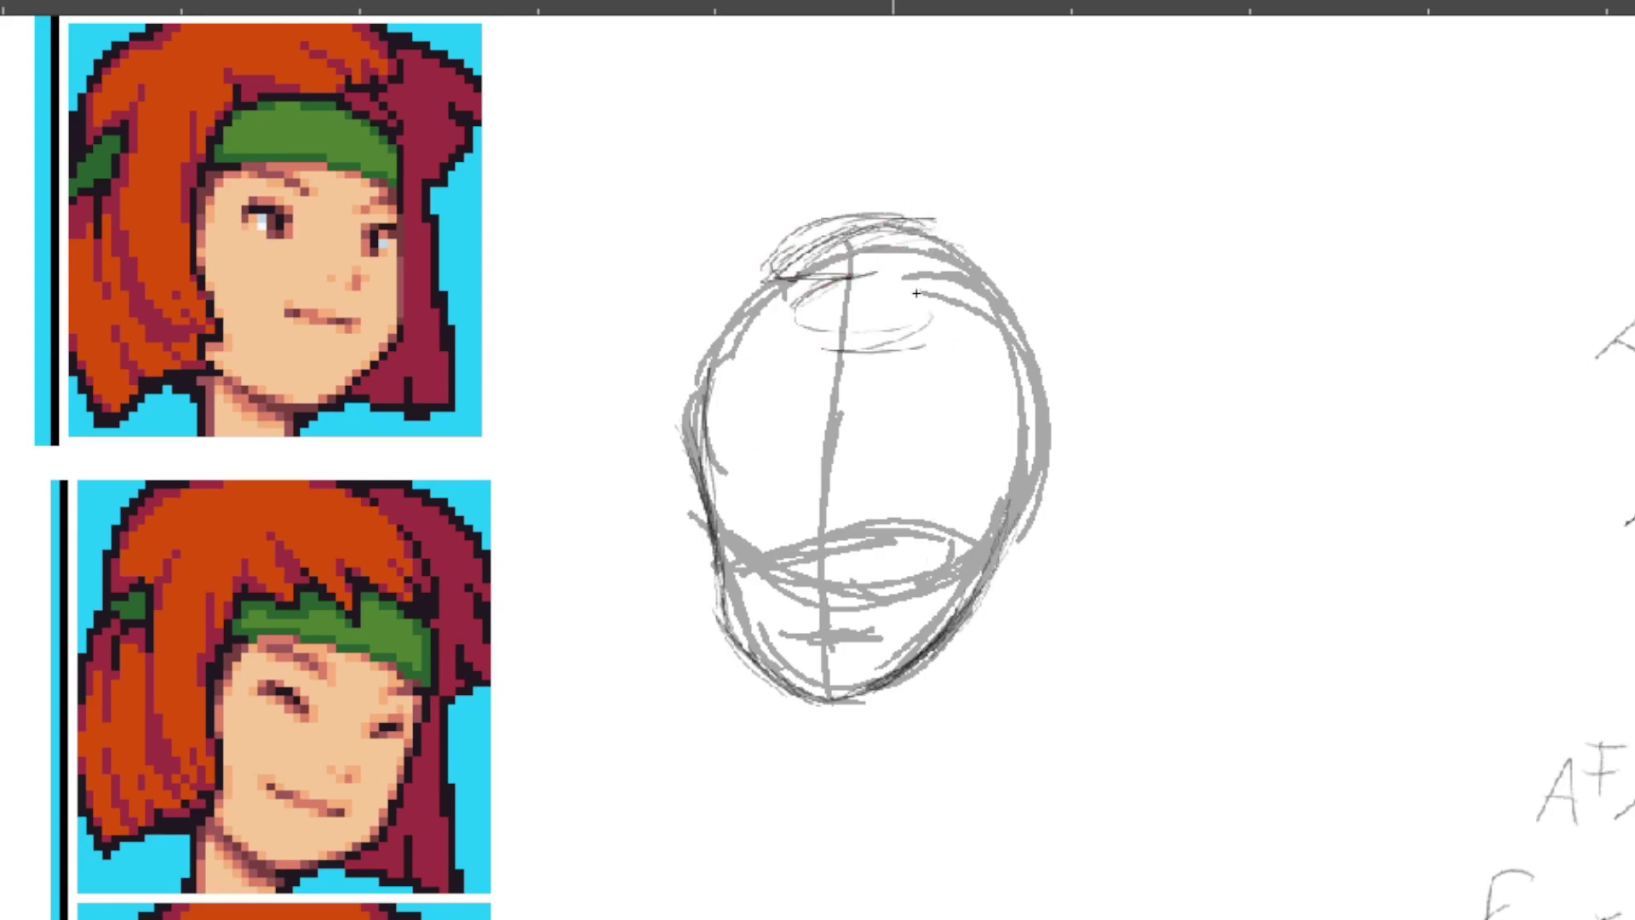
drag(886, 215, 1069, 375)
drag(852, 337, 1030, 383)
drag(928, 332, 949, 516)
mouse_move(958, 605)
mouse_down()
mouse_move(940, 389)
mouse_move(964, 485)
mouse_up()
drag(884, 305, 940, 417)
Step: Sketch the headband's end behind the head and the long hair hanging below it beside the jaw
drag(1011, 498, 1002, 324)
drag(1006, 432, 1050, 441)
drag(1013, 366, 1054, 394)
mouse_move(1055, 388)
mouse_down()
mouse_move(1027, 440)
mouse_move(1089, 626)
mouse_up()
mouse_move(936, 588)
mouse_down()
mouse_move(950, 654)
mouse_move(1009, 635)
mouse_move(1089, 511)
mouse_move(1098, 660)
mouse_up()
drag(1047, 430, 1094, 672)
drag(945, 409, 954, 617)
drag(907, 298, 954, 472)
drag(1000, 366, 1017, 430)
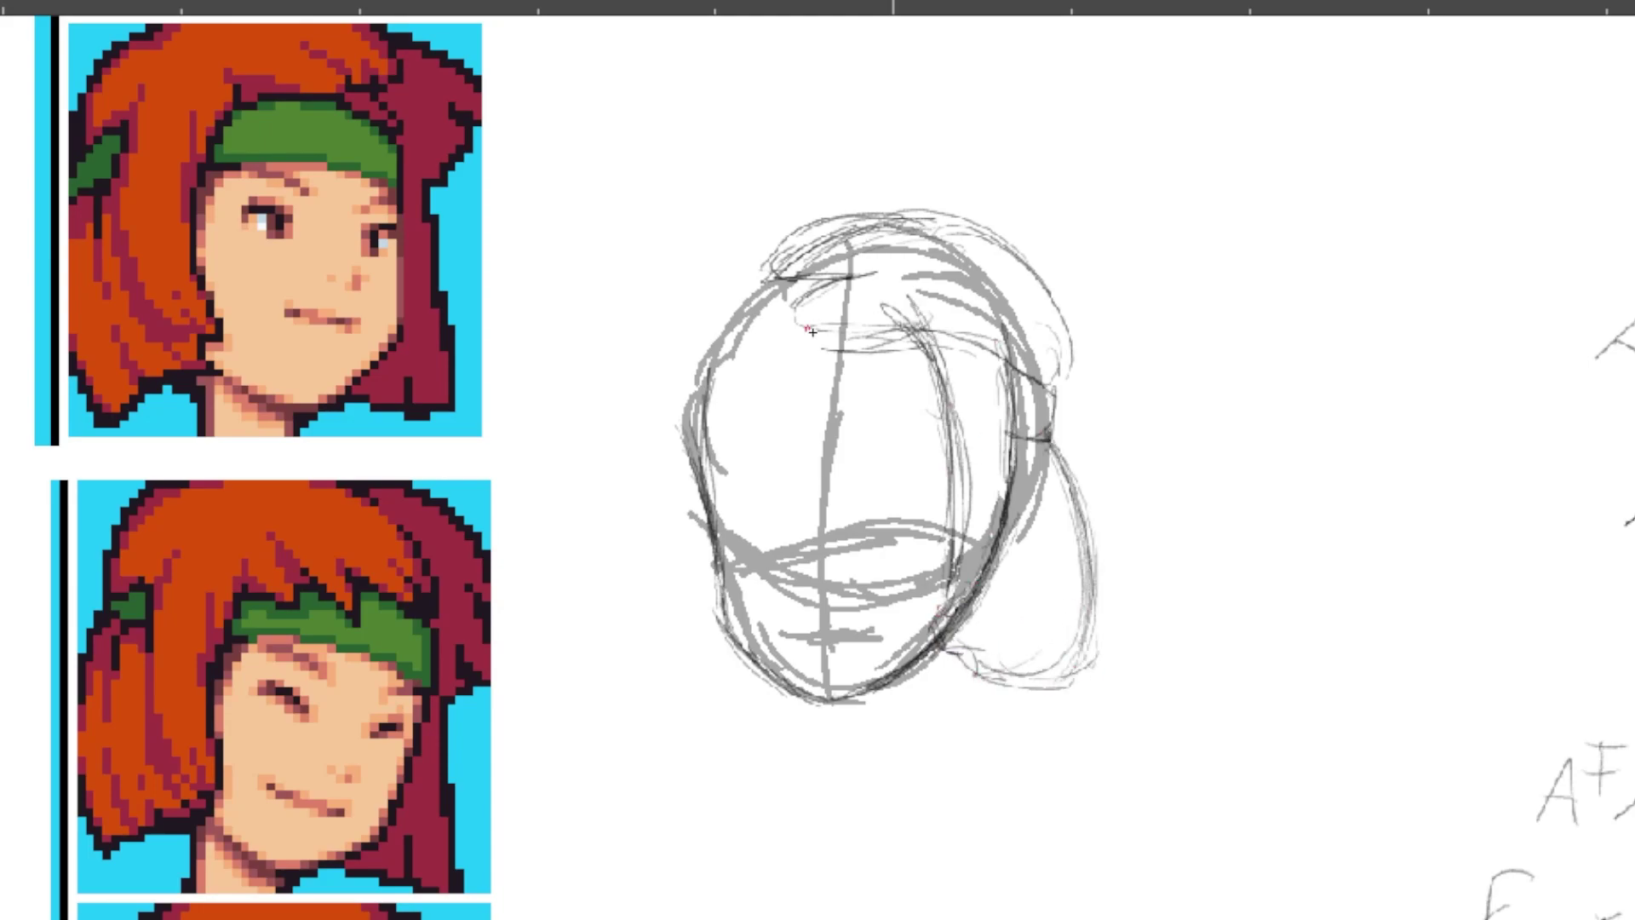
Step: Draw the headband's lower edge and extend the hair crown into a pointed fringe at the front
drag(899, 281, 770, 332)
drag(750, 256, 1013, 204)
drag(971, 217, 1022, 338)
mouse_move(851, 388)
mouse_down()
mouse_move(944, 425)
mouse_move(702, 407)
mouse_up()
mouse_move(937, 400)
mouse_down()
mouse_move(711, 336)
mouse_move(873, 326)
mouse_up()
drag(1022, 362, 1044, 386)
drag(945, 186, 1069, 375)
drag(770, 215, 648, 290)
drag(727, 255, 672, 272)
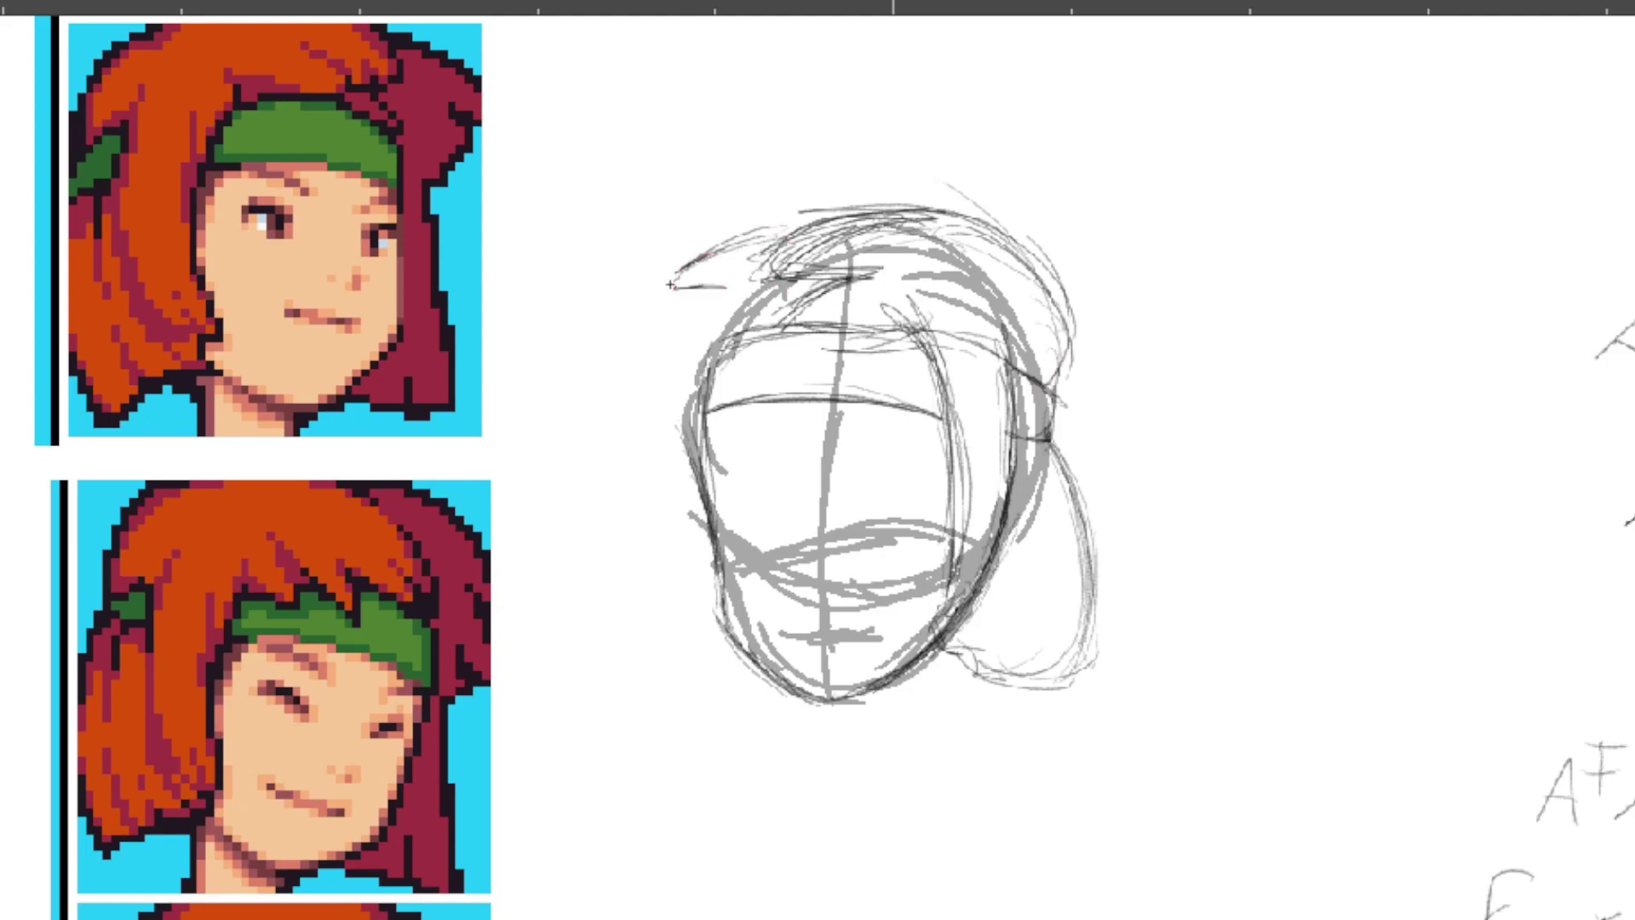
Step: Sketch the front side lock of hair from the fringe down to a pointed end beside the chin
drag(766, 223, 644, 298)
mouse_move(732, 287)
mouse_down()
mouse_move(668, 289)
mouse_move(668, 340)
mouse_up()
mouse_move(668, 339)
mouse_down()
mouse_move(661, 607)
mouse_move(654, 541)
mouse_up()
drag(673, 385, 648, 613)
mouse_move(721, 643)
mouse_down()
mouse_move(649, 520)
mouse_move(730, 645)
mouse_up()
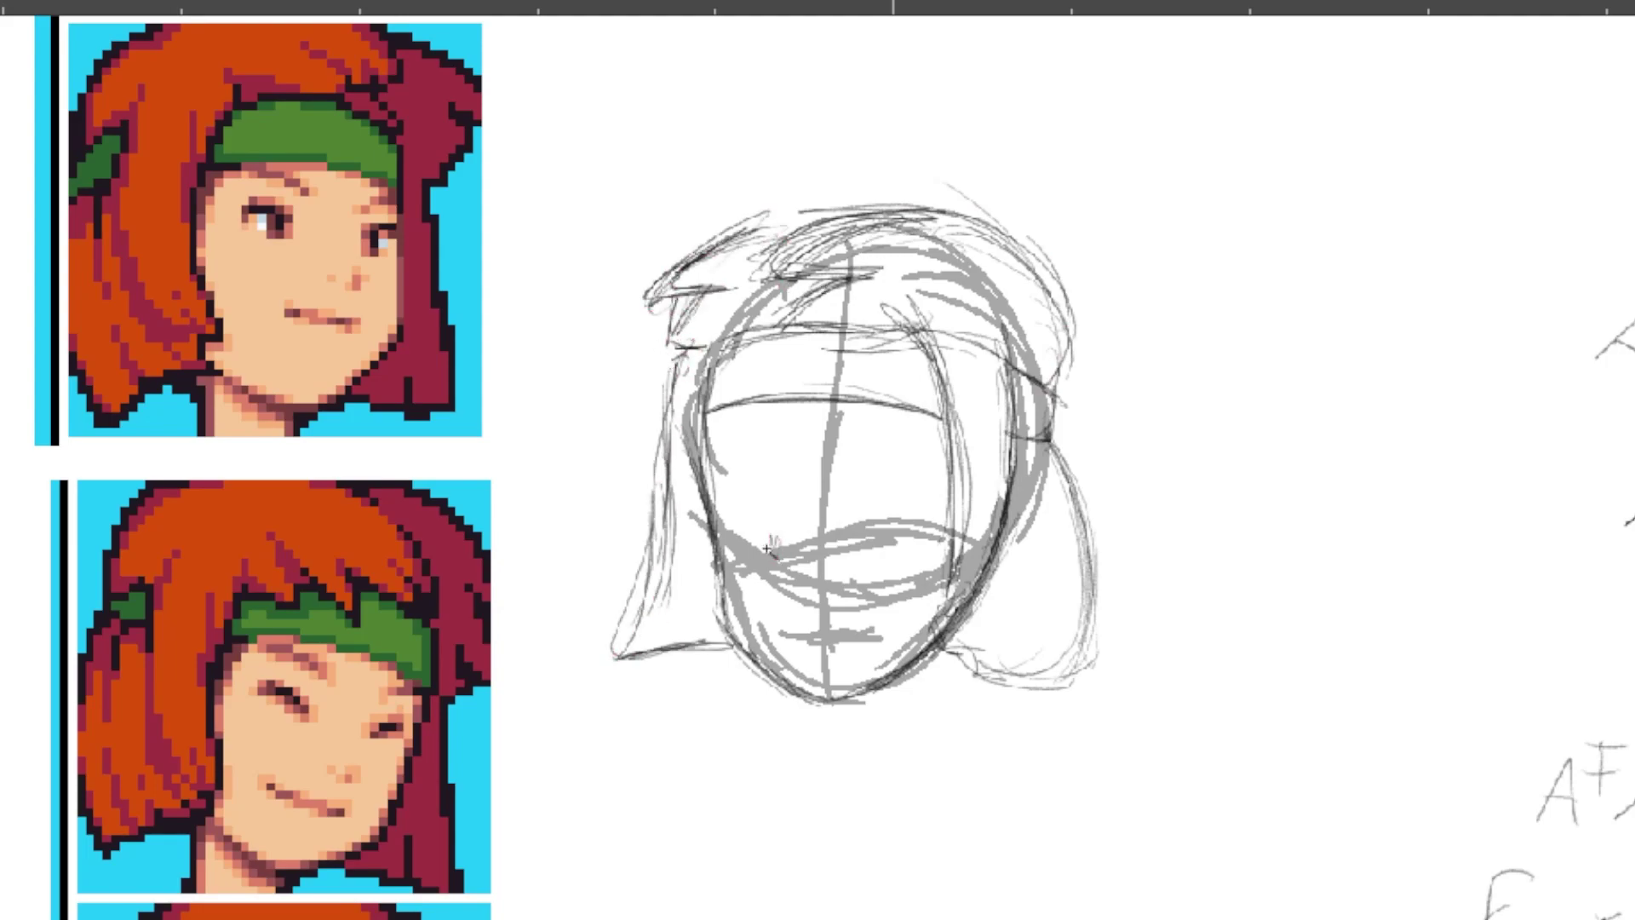
Step: Draw the eyes, eyebrows and nose on the face and hide the construction sketch
drag(725, 479, 756, 521)
drag(720, 441, 932, 446)
mouse_move(847, 498)
mouse_down()
mouse_move(897, 493)
mouse_move(897, 526)
mouse_move(877, 494)
mouse_move(904, 492)
mouse_move(859, 530)
mouse_up()
key(ctrl+comma)
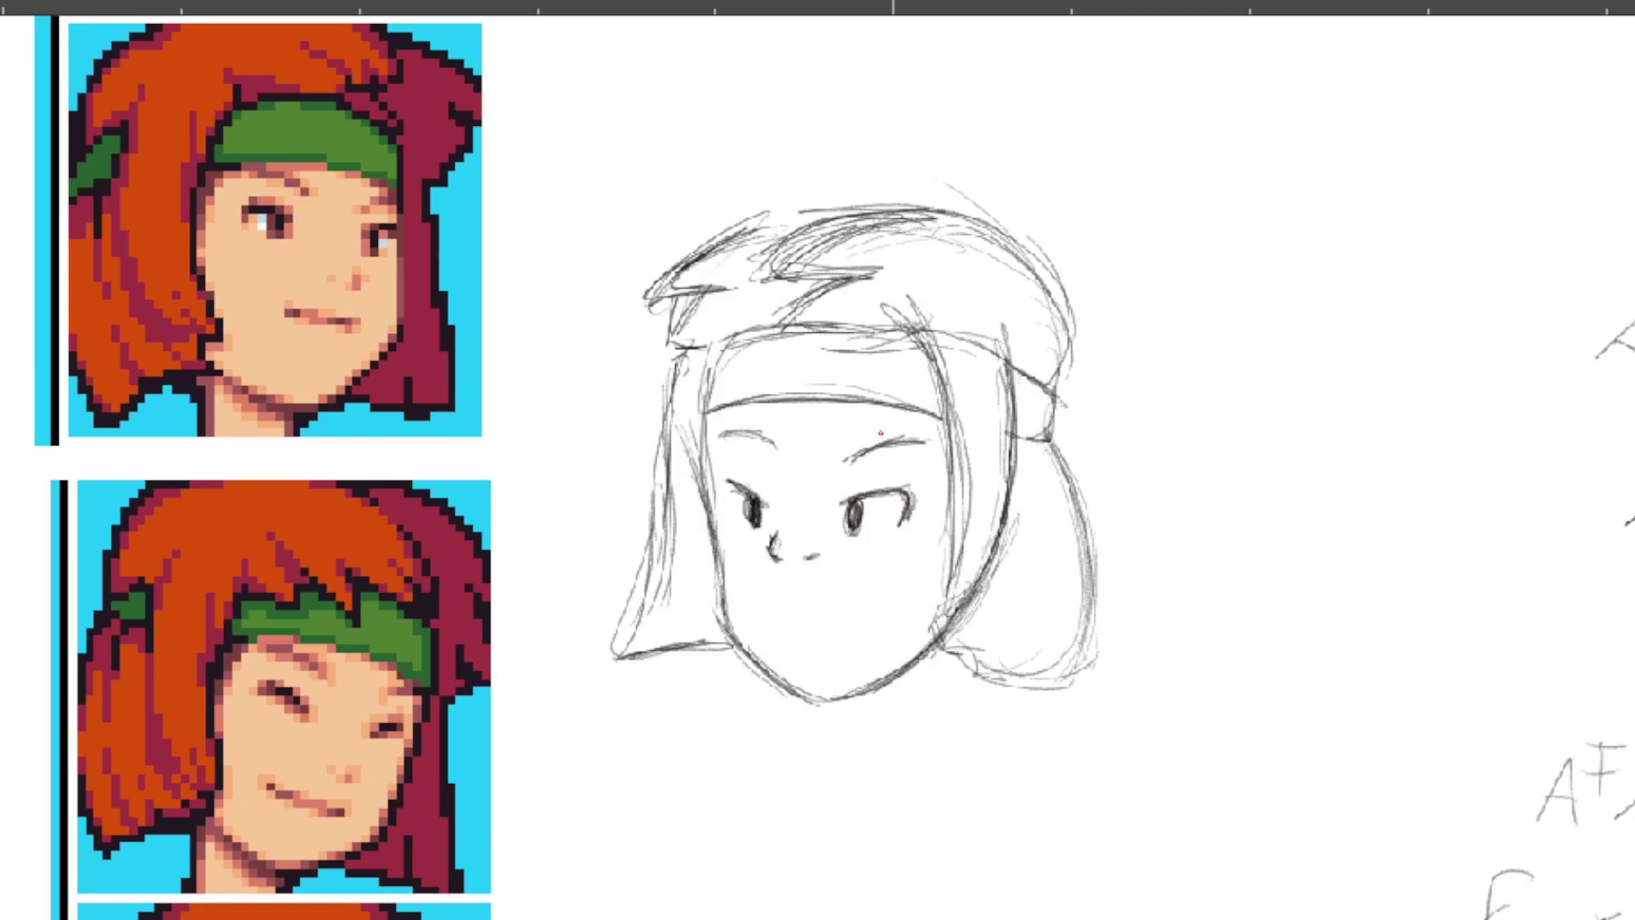
Step: Reinforce the hair outline with extra strokes on the crown, fringe, side locks and back hair, and firm up the jaw
drag(770, 328, 872, 259)
drag(800, 366, 947, 315)
drag(660, 294, 937, 196)
drag(886, 197, 1071, 396)
drag(1021, 320, 993, 490)
mouse_move(979, 379)
mouse_down()
mouse_move(930, 647)
mouse_move(988, 677)
mouse_up()
drag(1052, 441, 1107, 596)
drag(1064, 468, 1069, 683)
drag(691, 387, 623, 603)
drag(686, 460, 589, 654)
drag(629, 648, 715, 635)
mouse_move(716, 606)
mouse_down()
mouse_move(759, 668)
mouse_move(936, 634)
mouse_up()
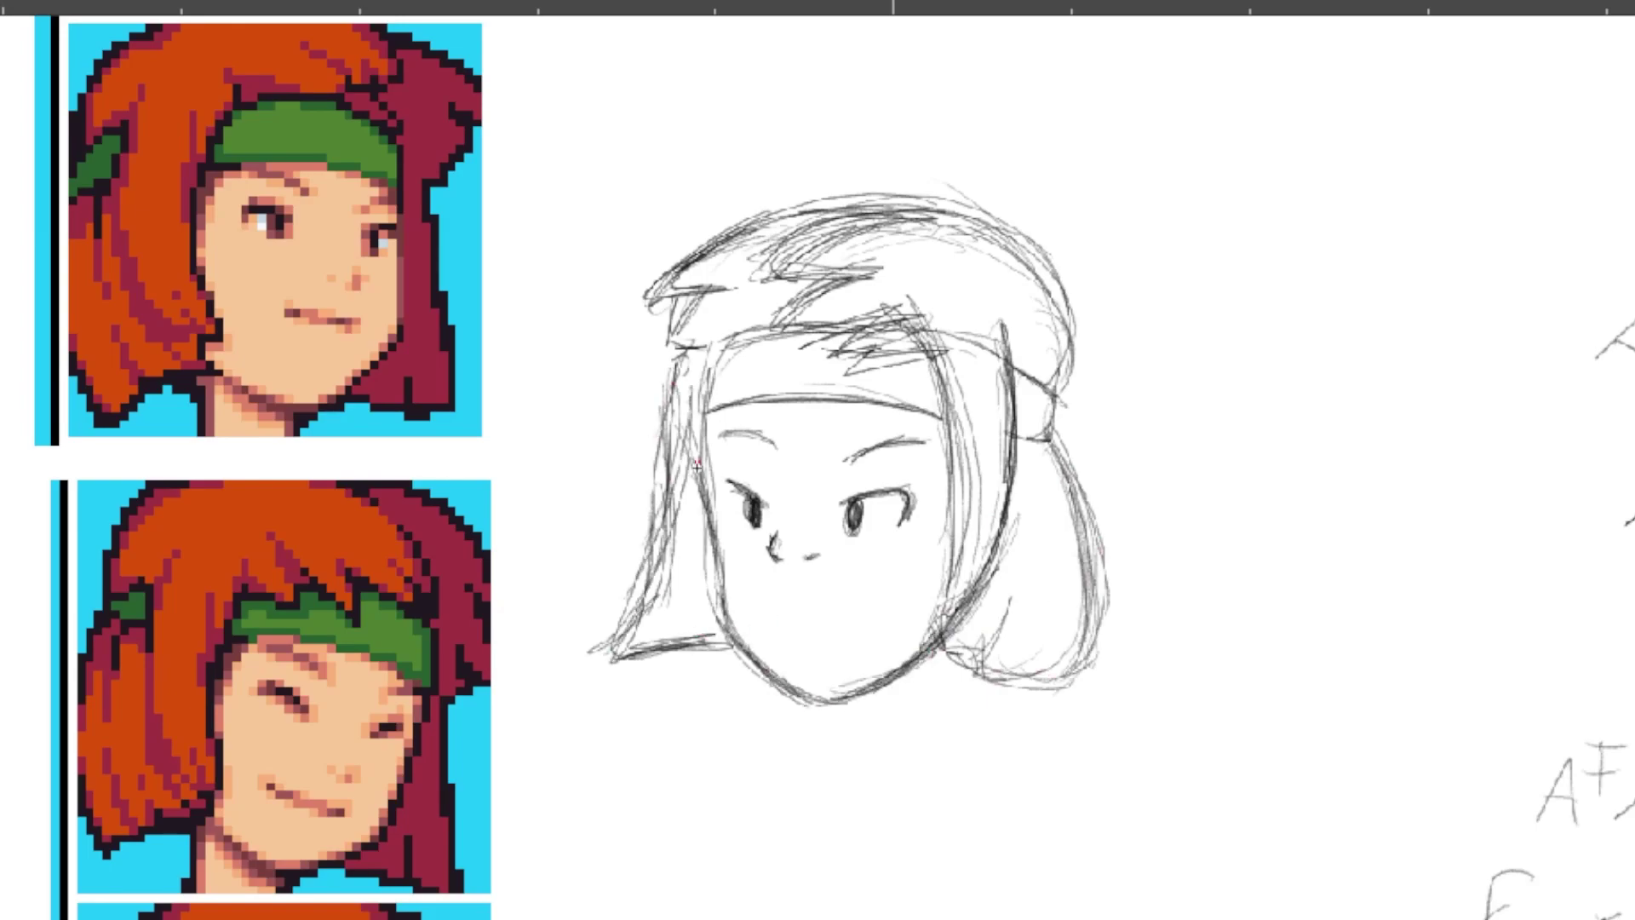
Step: Strengthen the cheek's edge beside the front lock and add hair strands around the headband and fringe
drag(698, 464, 722, 617)
drag(732, 337, 699, 485)
drag(813, 322, 699, 434)
drag(792, 281, 728, 339)
drag(838, 220, 732, 332)
drag(770, 266, 700, 336)
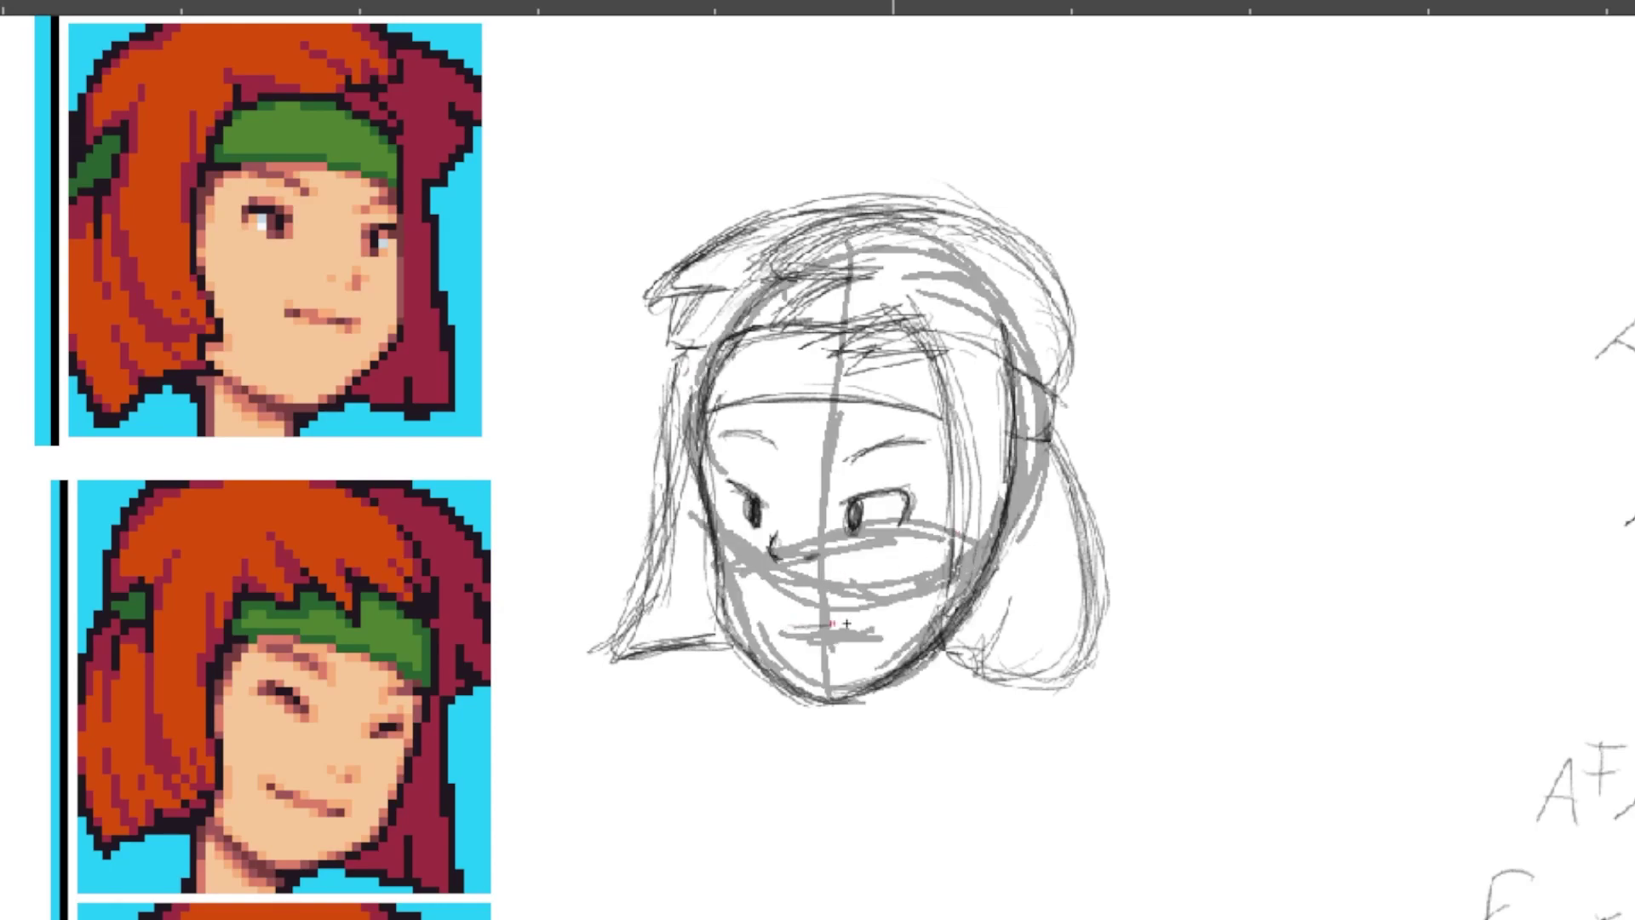
Step: Draw a slightly smiling closed mouth line below the nose, following the construction sketch
drag(847, 624, 872, 620)
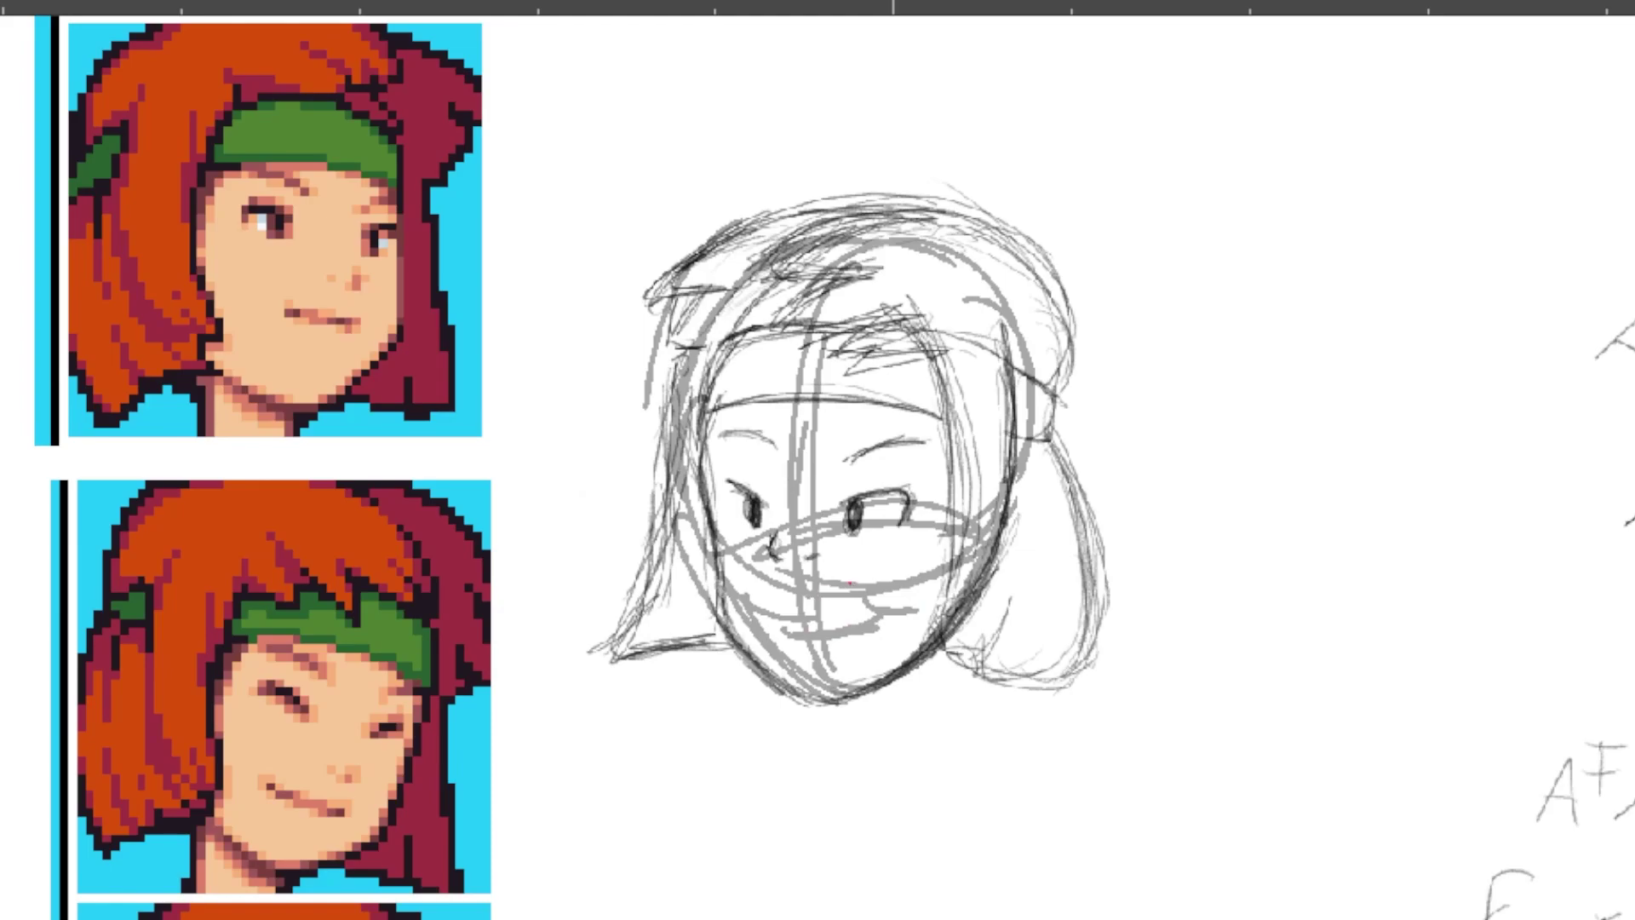
drag(792, 628, 861, 611)
key(Delete)
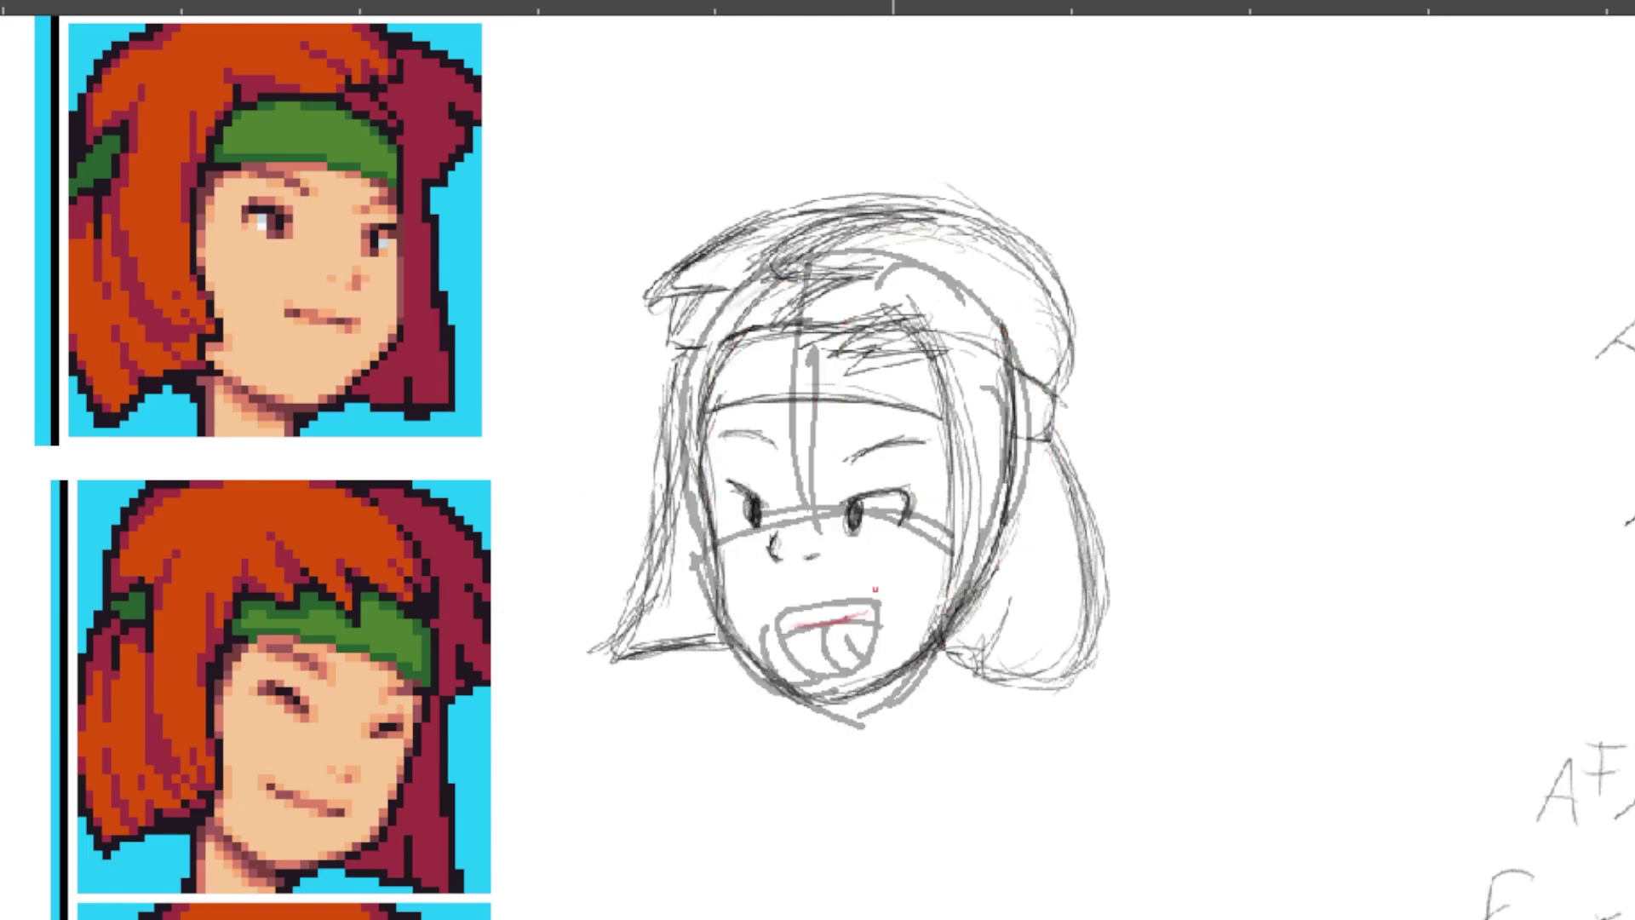
Step: Draw a wide-open mouth with upper teeth and tongue over the guide mouth on its frame
drag(836, 556, 674, 513)
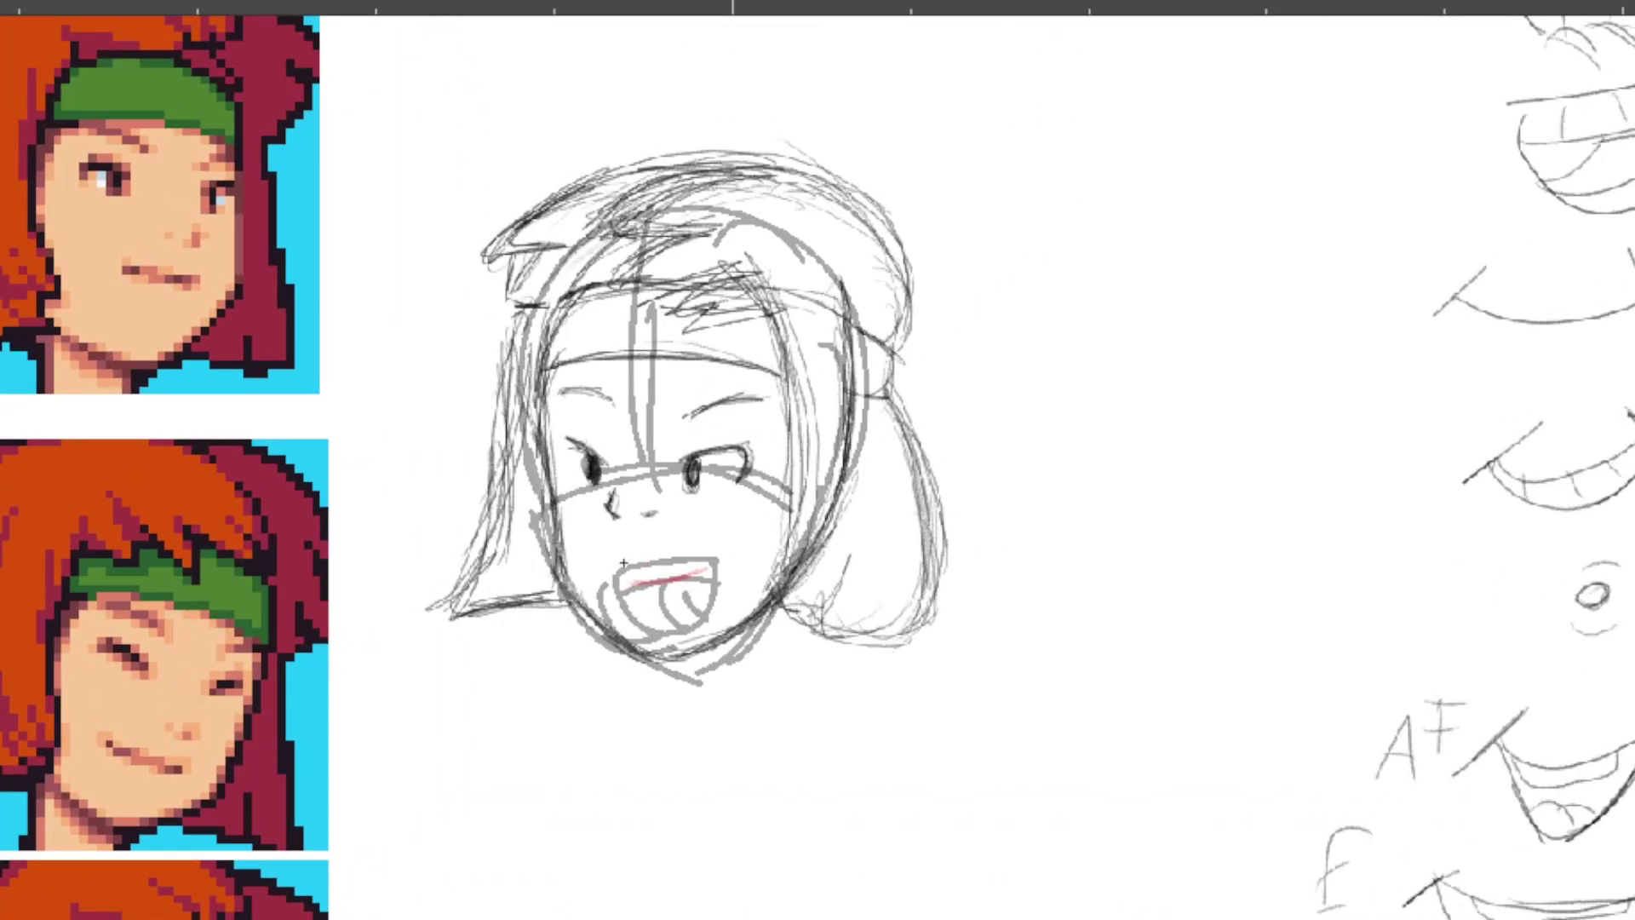
drag(624, 563, 713, 558)
mouse_move(615, 562)
mouse_down()
mouse_move(664, 634)
mouse_move(711, 596)
mouse_move(693, 577)
mouse_up()
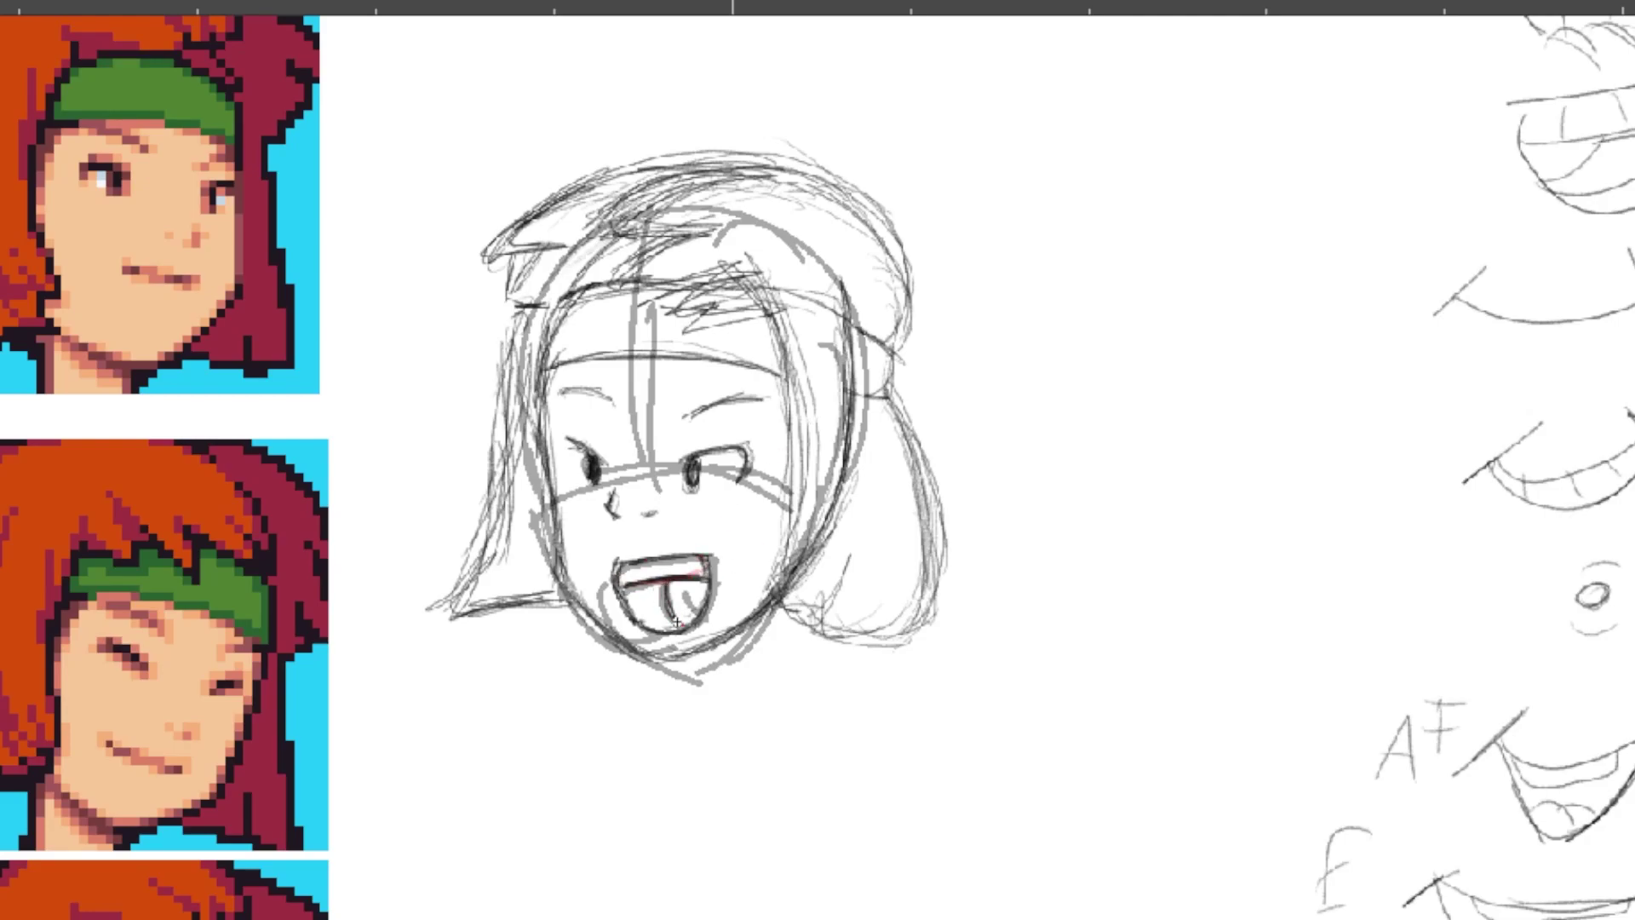
Step: Draw a tall oval mouth and a small puckered mouth on their frames, following the guide shapes
key(Right)
key(Right)
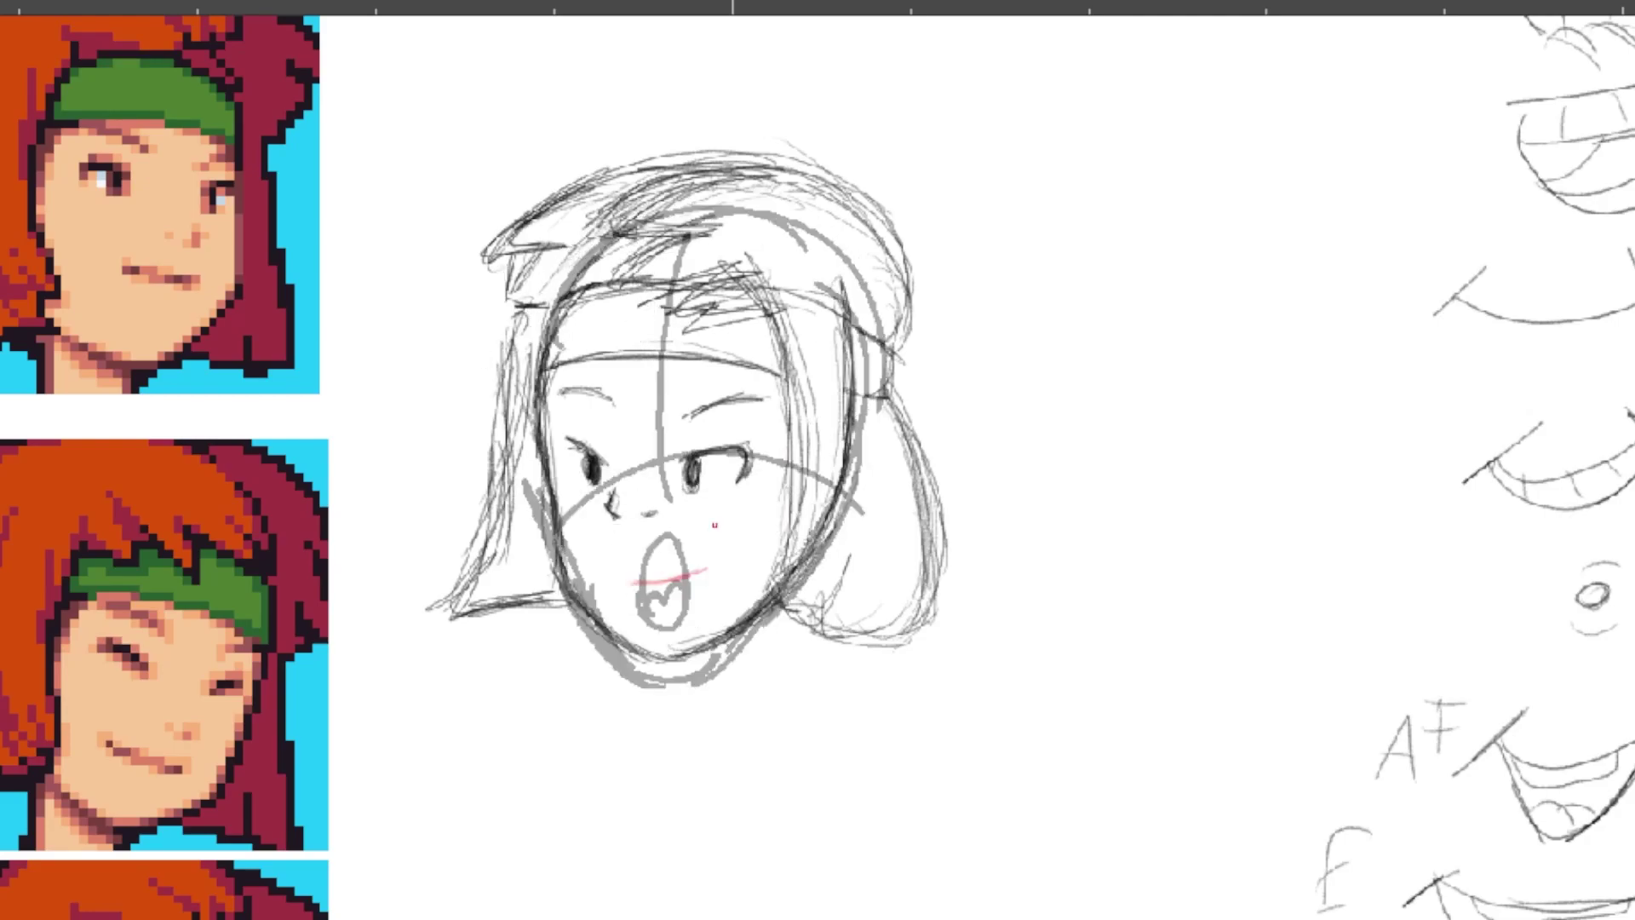
mouse_move(677, 543)
mouse_down()
mouse_move(643, 588)
mouse_move(674, 549)
mouse_move(684, 585)
mouse_up()
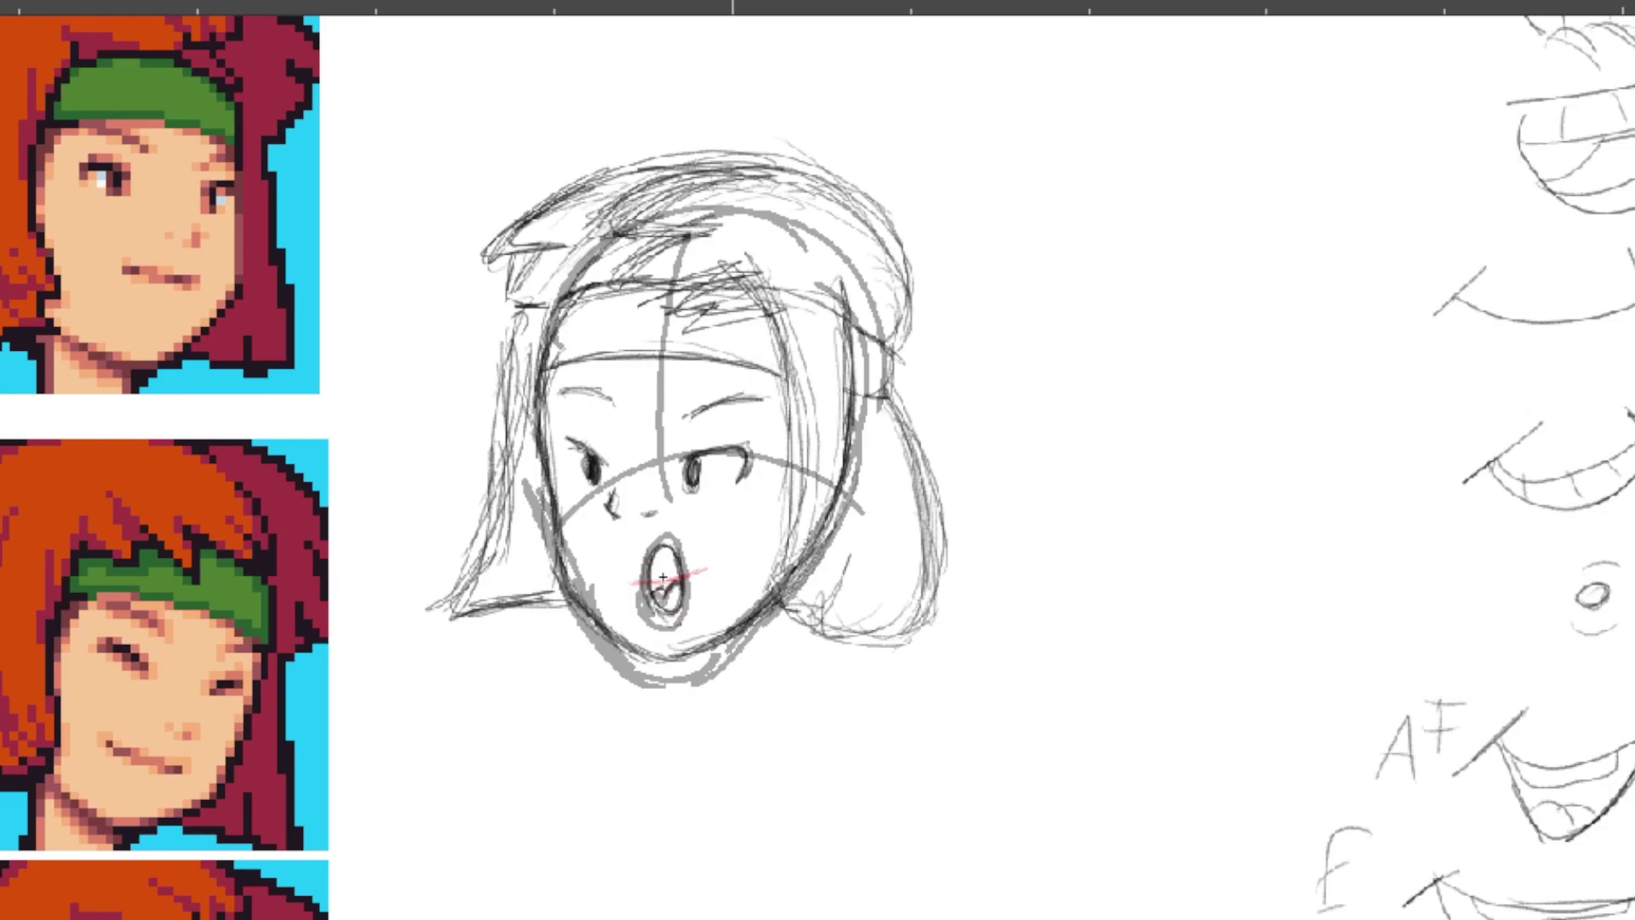
key(ctrl+z)
key(ctrl+z)
key(ctrl+z)
key(ctrl+z)
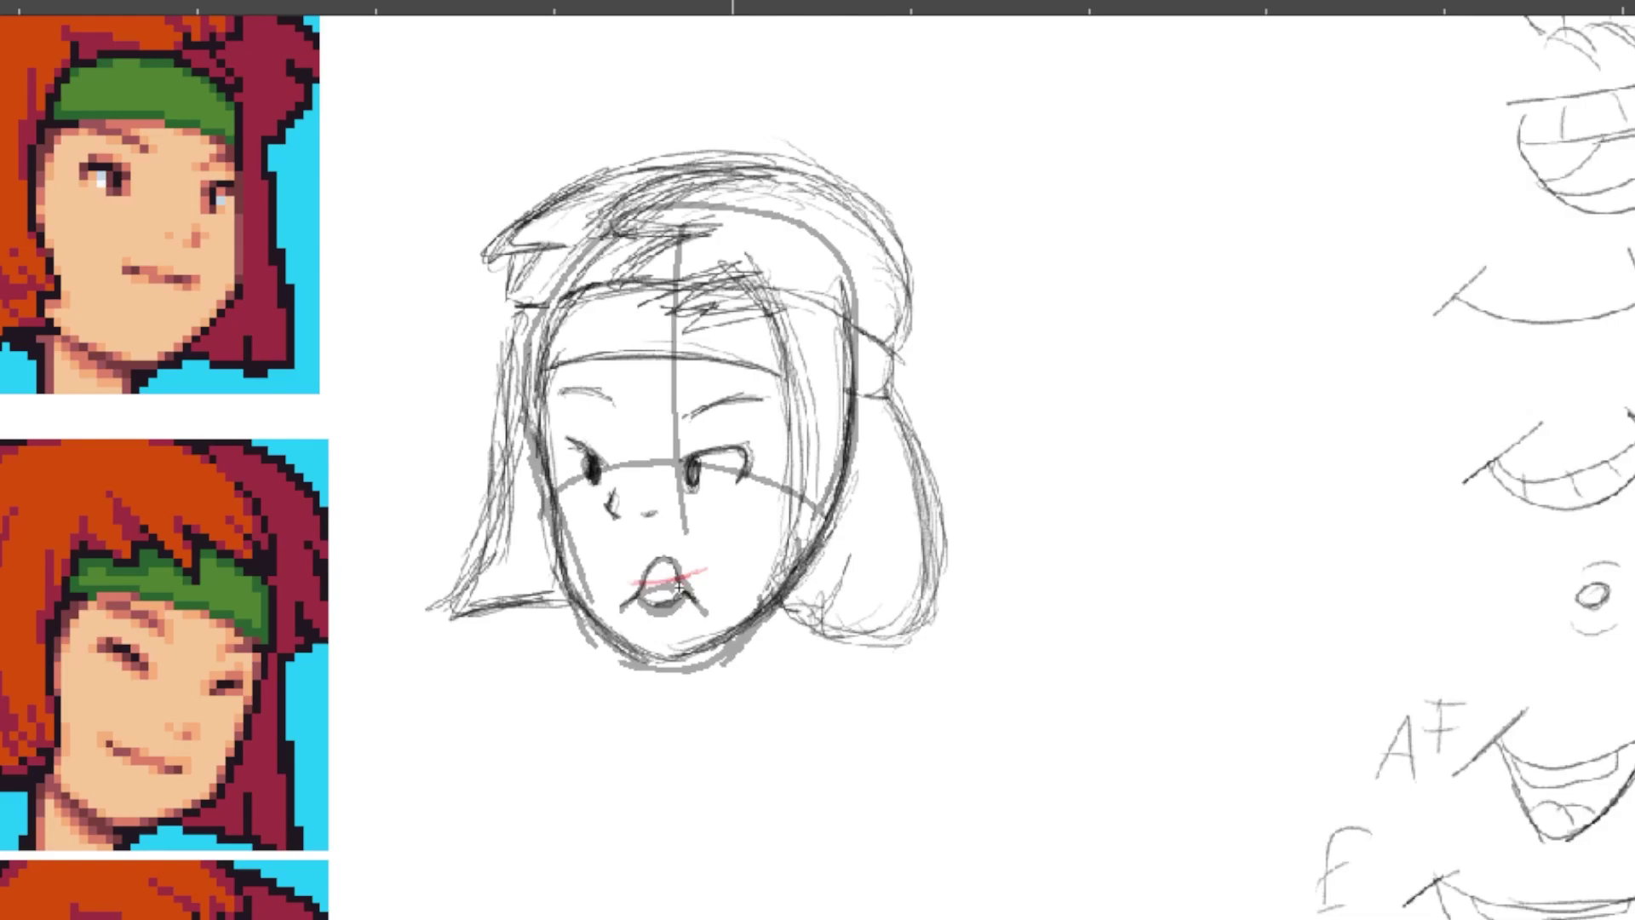
Step: Step back and forth through the frames to review the mouth drawings with and without the construction sketch
key(ctrl+shift+z)
key(ctrl+shift+z)
key(ctrl+shift+z)
key(ctrl+shift+z)
key(ctrl+z)
key(ctrl+z)
key(ctrl+z)
key(ctrl+z)
key(b)
key(comma)
key(comma)
key(comma)
key(comma)
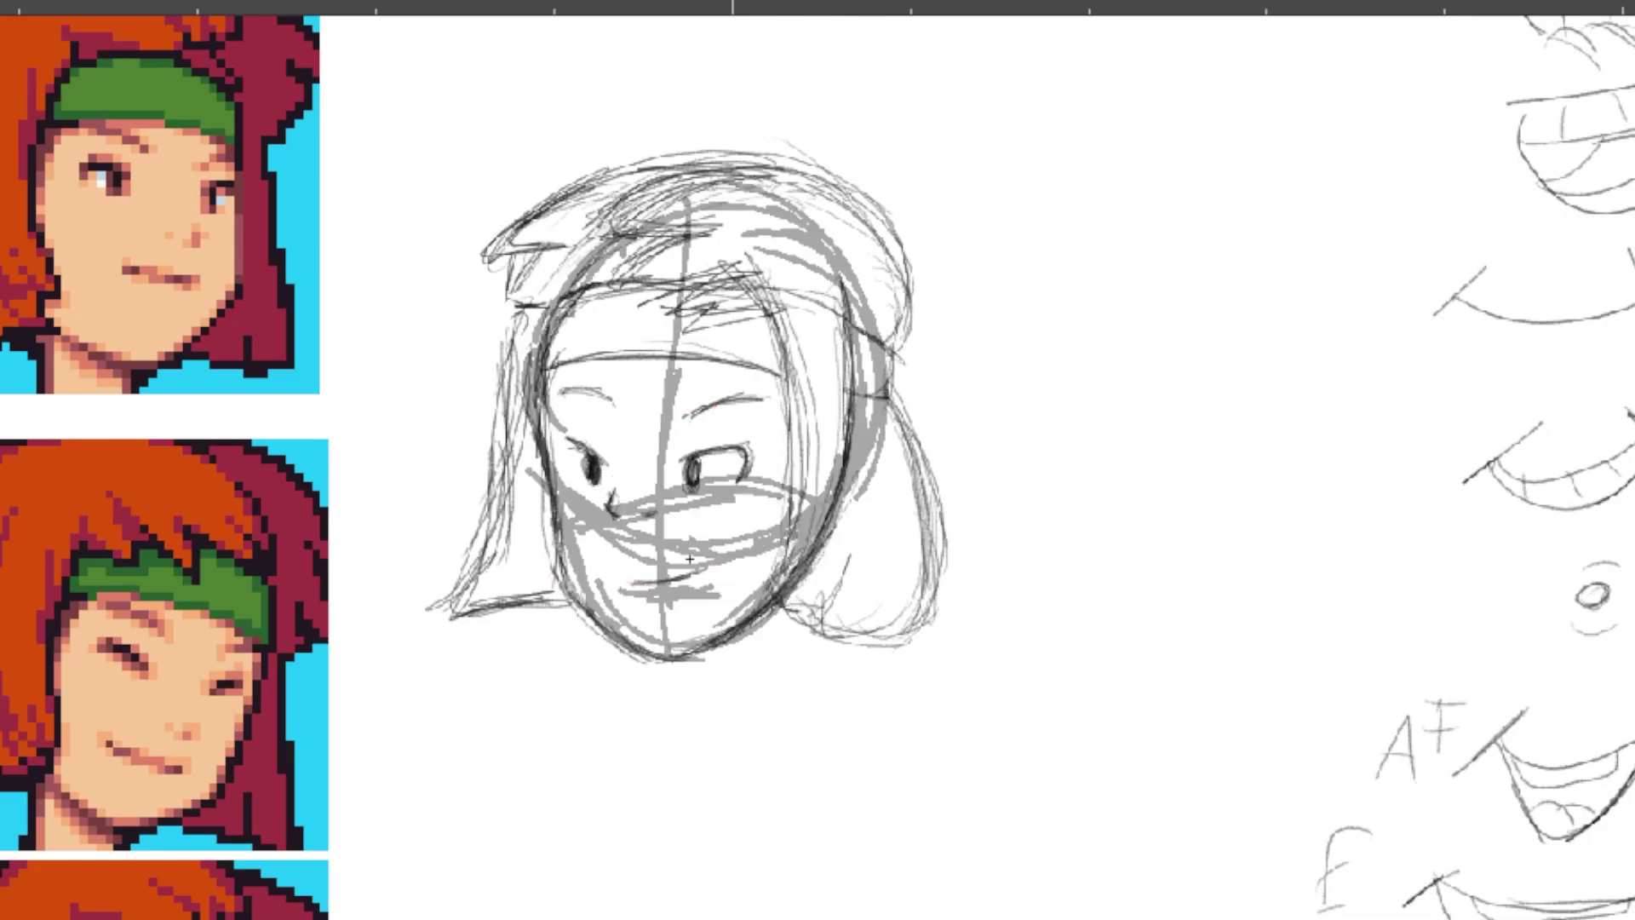
key(period)
key(period)
key(period)
key(period)
key(period)
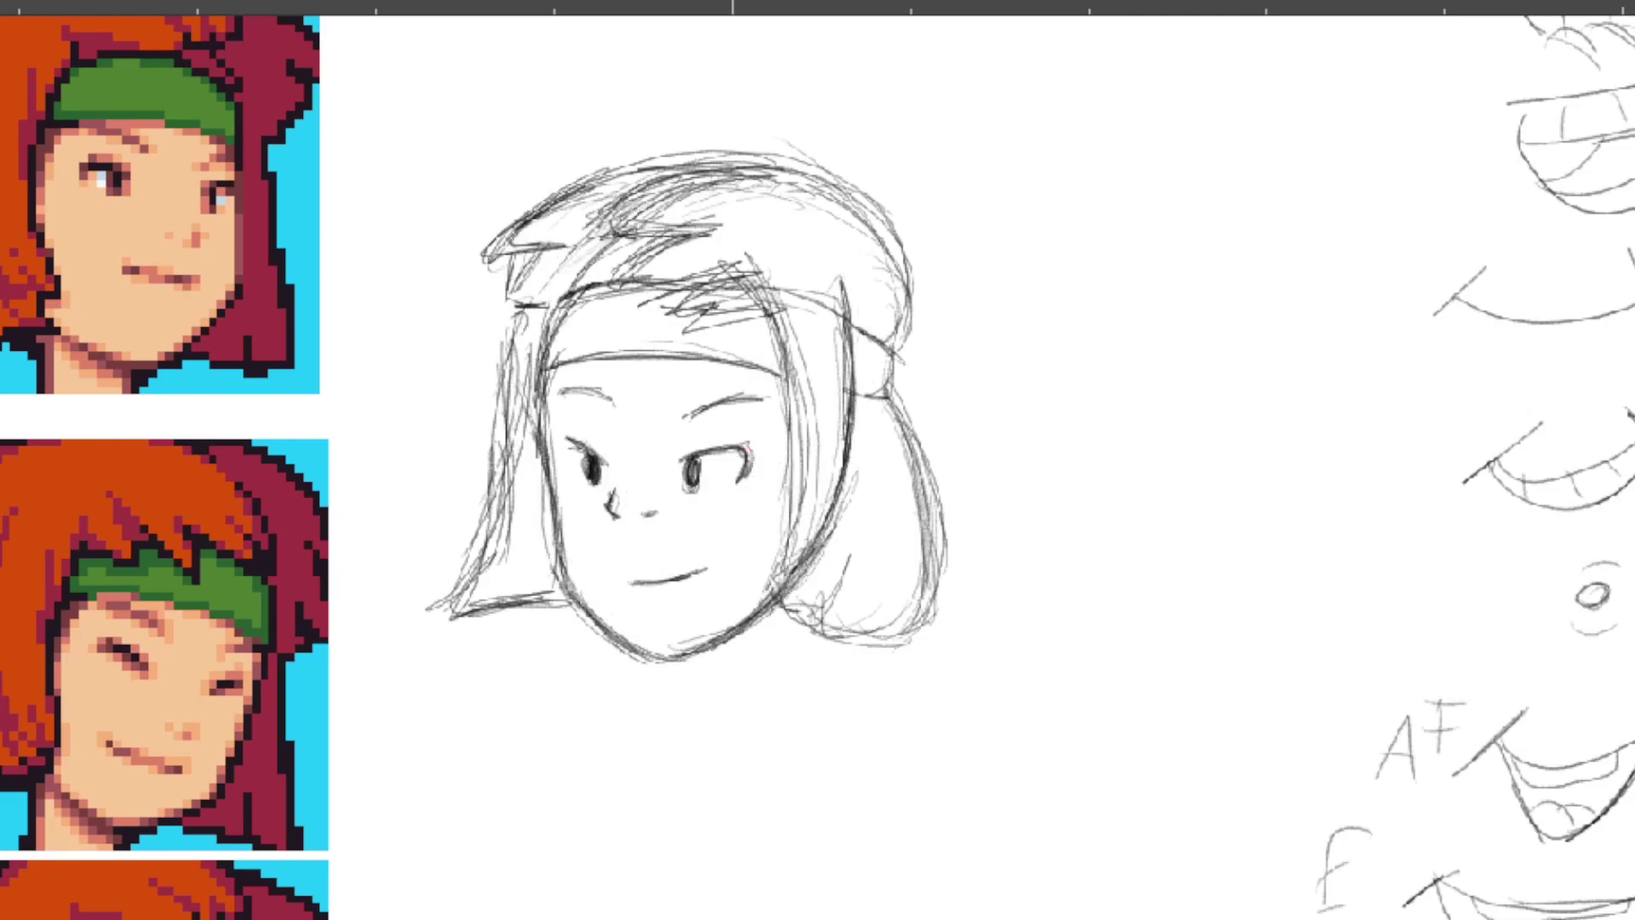
key(period)
key(comma)
key(period)
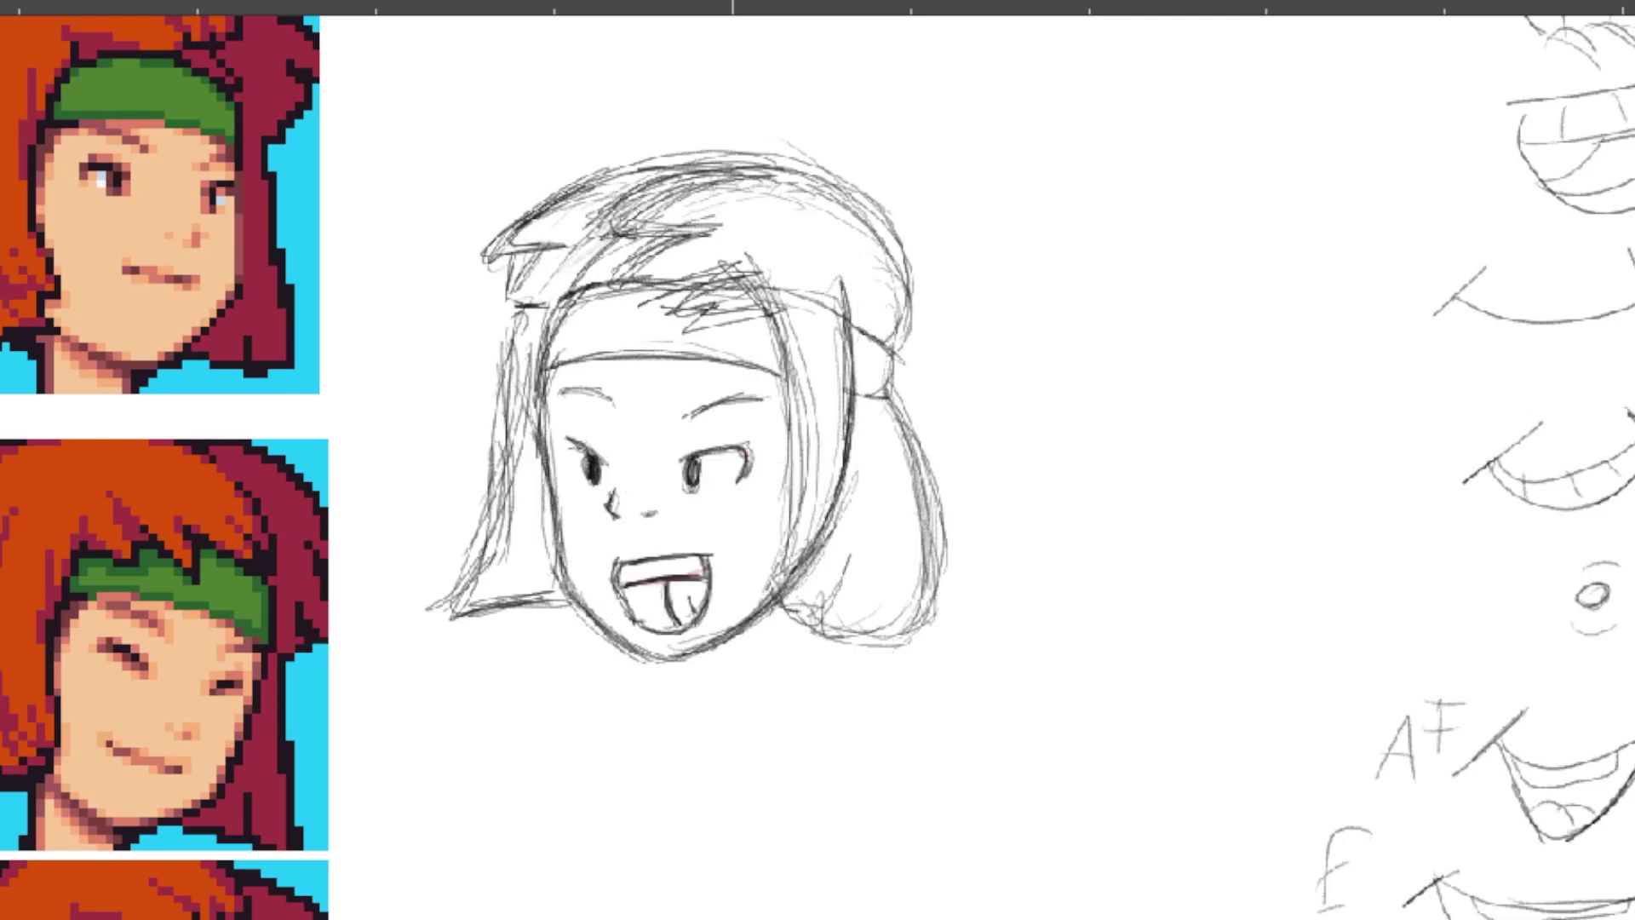
Step: Scale down the wide-open mouth drawing so it sits higher above the chin
mouse_move(606, 612)
mouse_down()
mouse_move(715, 555)
mouse_move(608, 615)
mouse_up()
key(ctrl+t)
drag(592, 533, 621, 566)
key(Return)
key(comma)
key(comma)
key(comma)
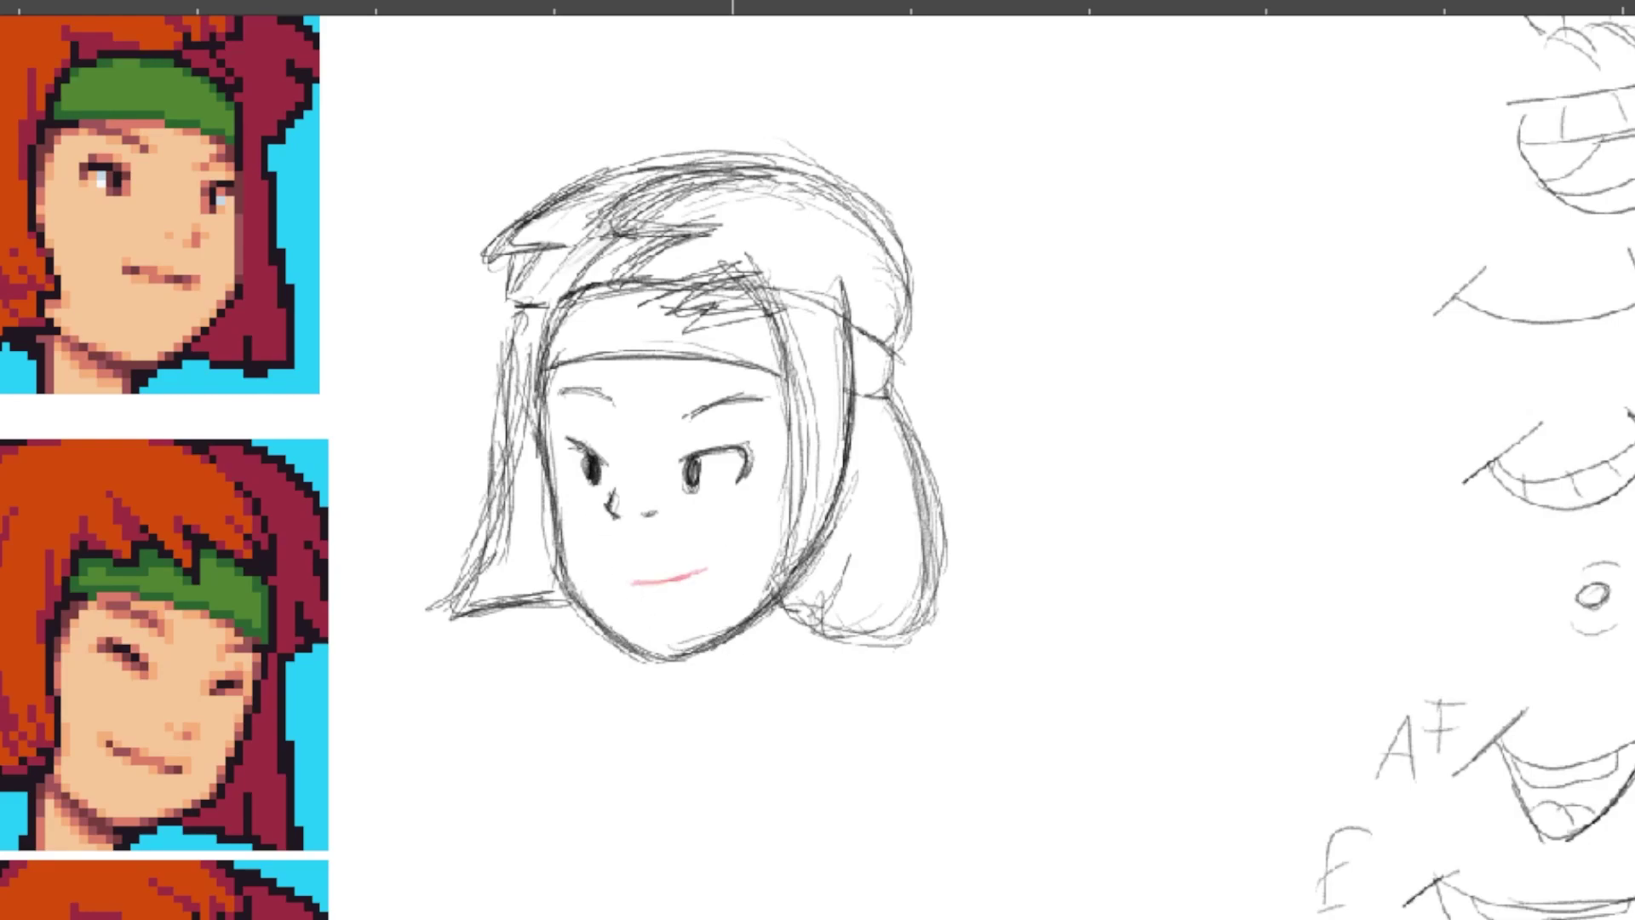
key(comma)
key(comma)
key(comma)
key(comma)
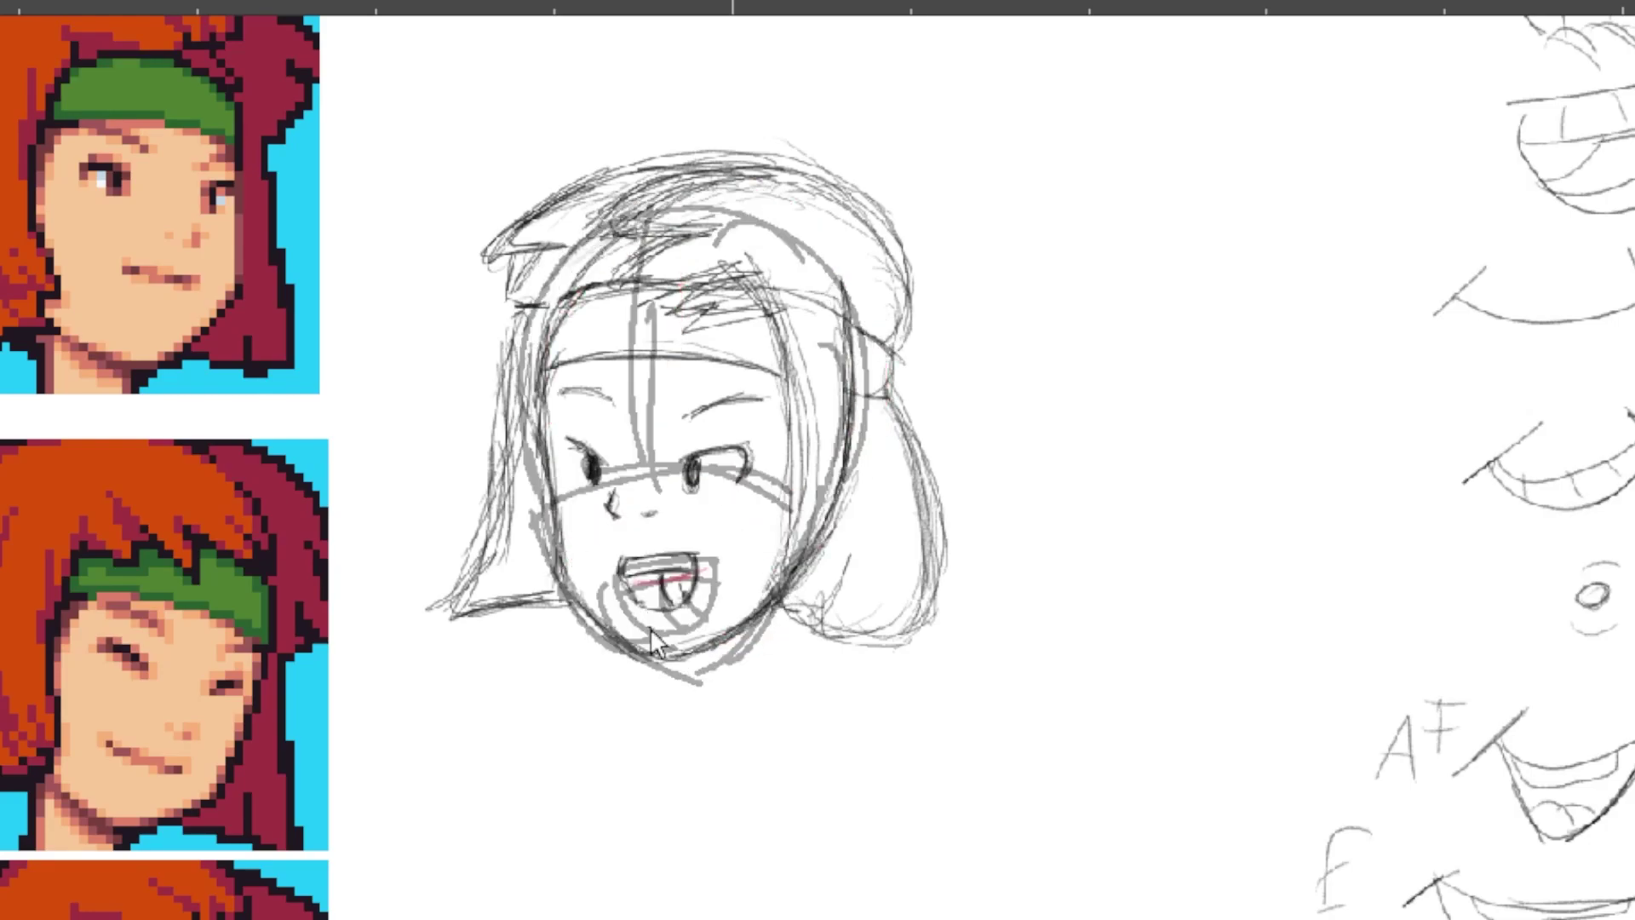
key(ctrl+t)
key(Return)
Step: Draw a wide toothy mouth and a nearly straight closed mouth on their frames, following the guide shapes
key(comma)
key(comma)
key(comma)
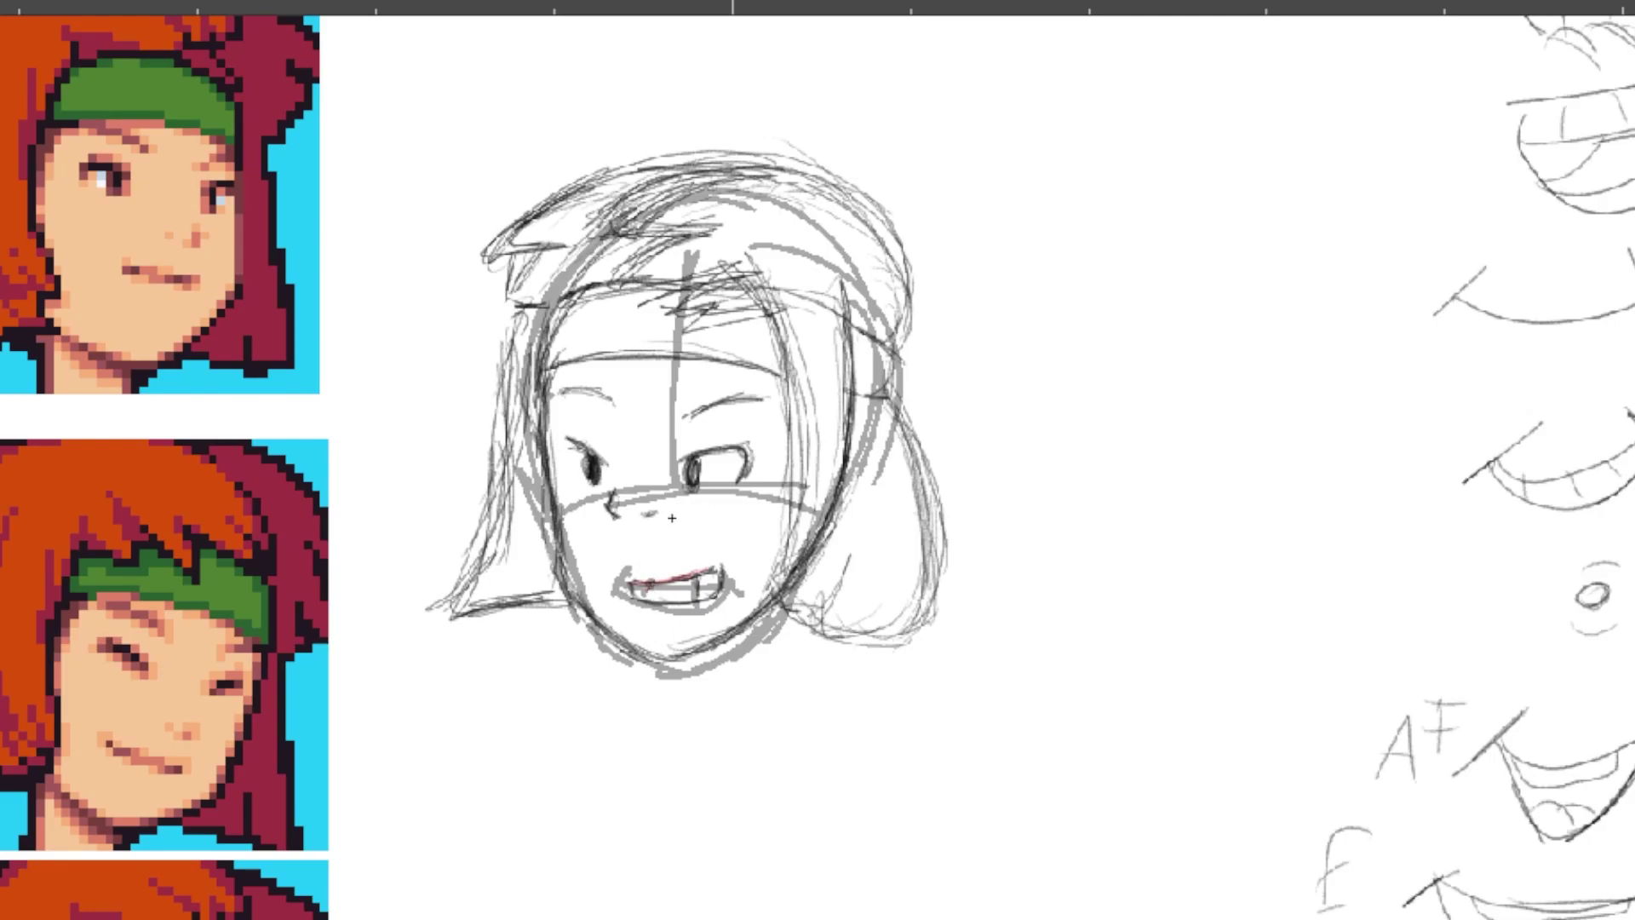
key(ctrl+z)
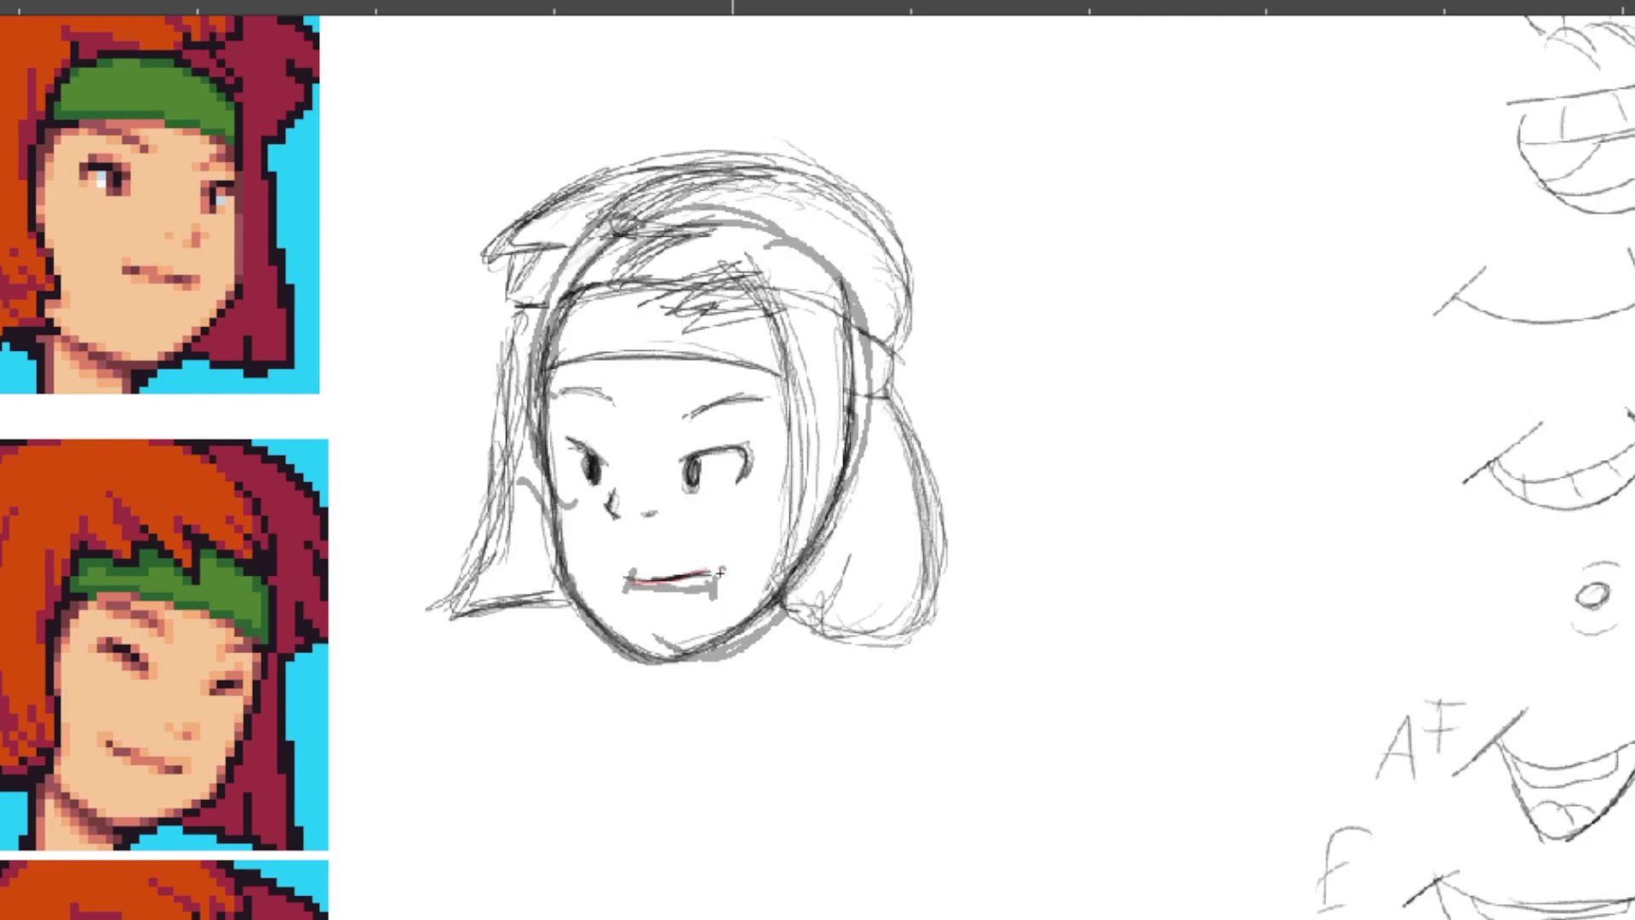
key(ctrl+z)
key(ctrl+z)
key(ctrl+z)
key(ctrl+z)
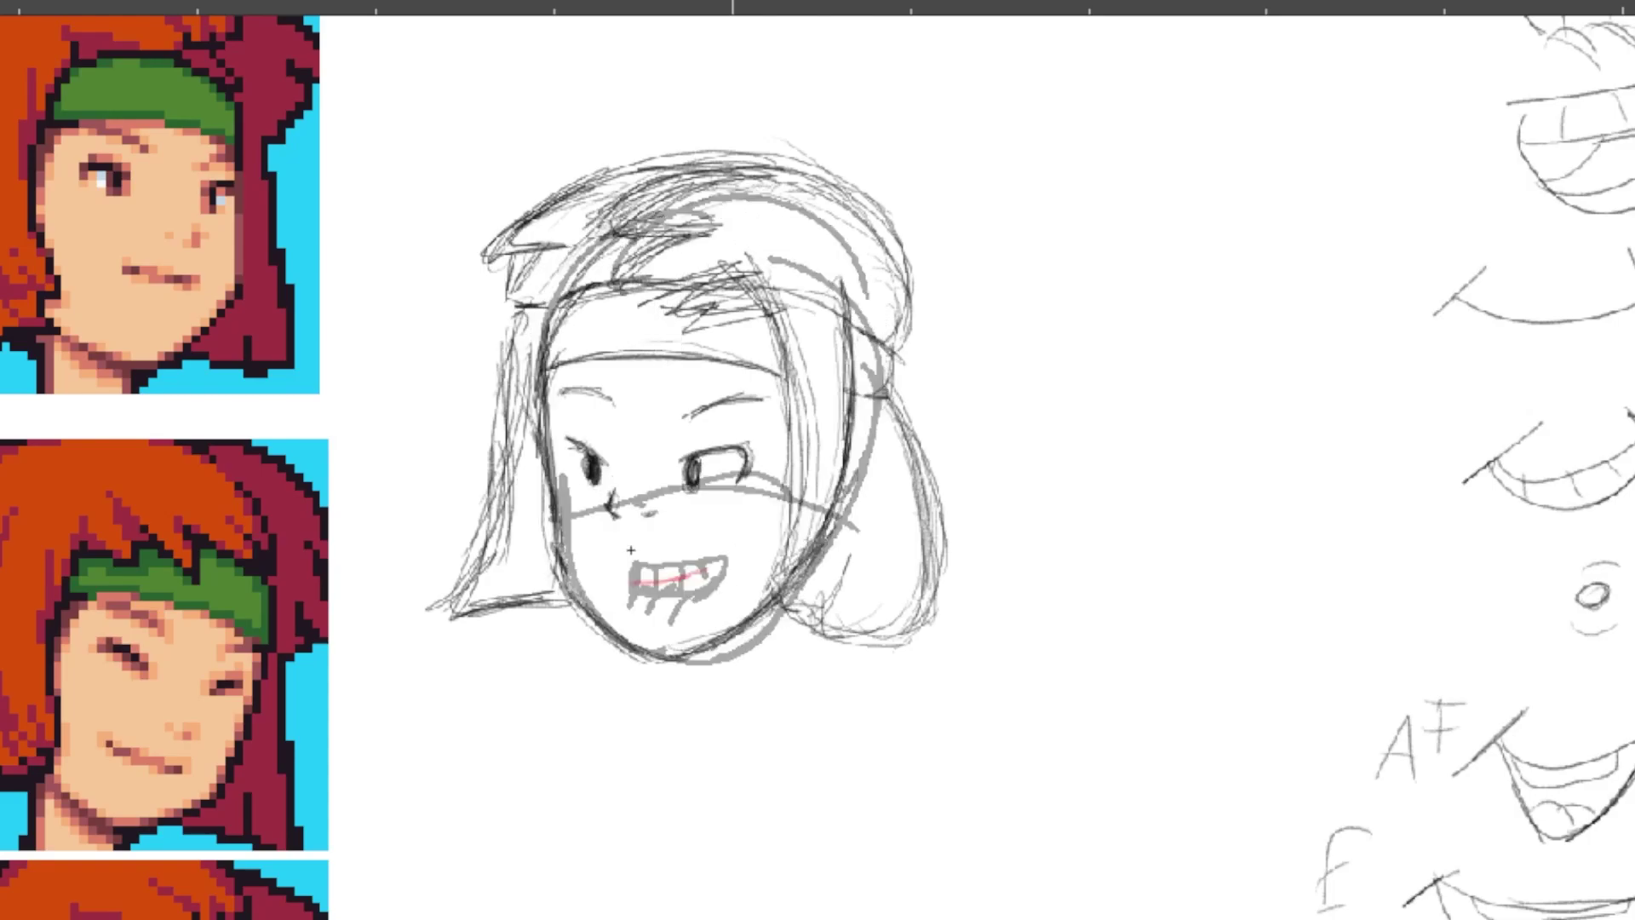
Step: Draw the F, V mouth with the upper teeth over the lower lip, tracing the guide on its frame
key(Right)
key(Left)
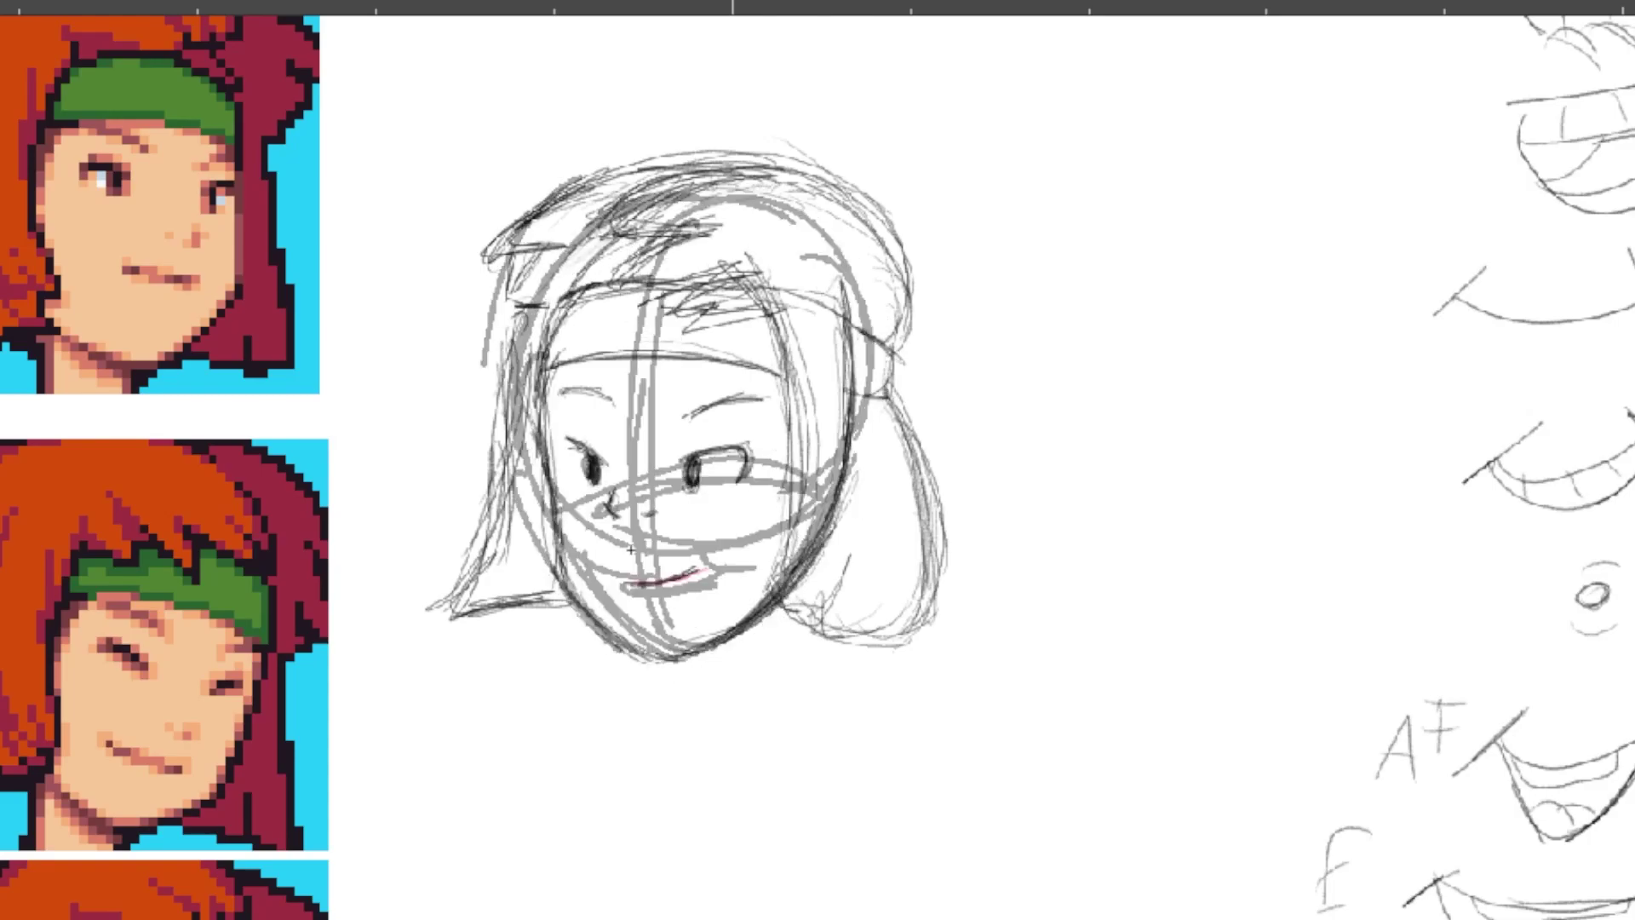
key(Right)
key(Right)
key(Left)
key(Right)
key(Right)
key(Right)
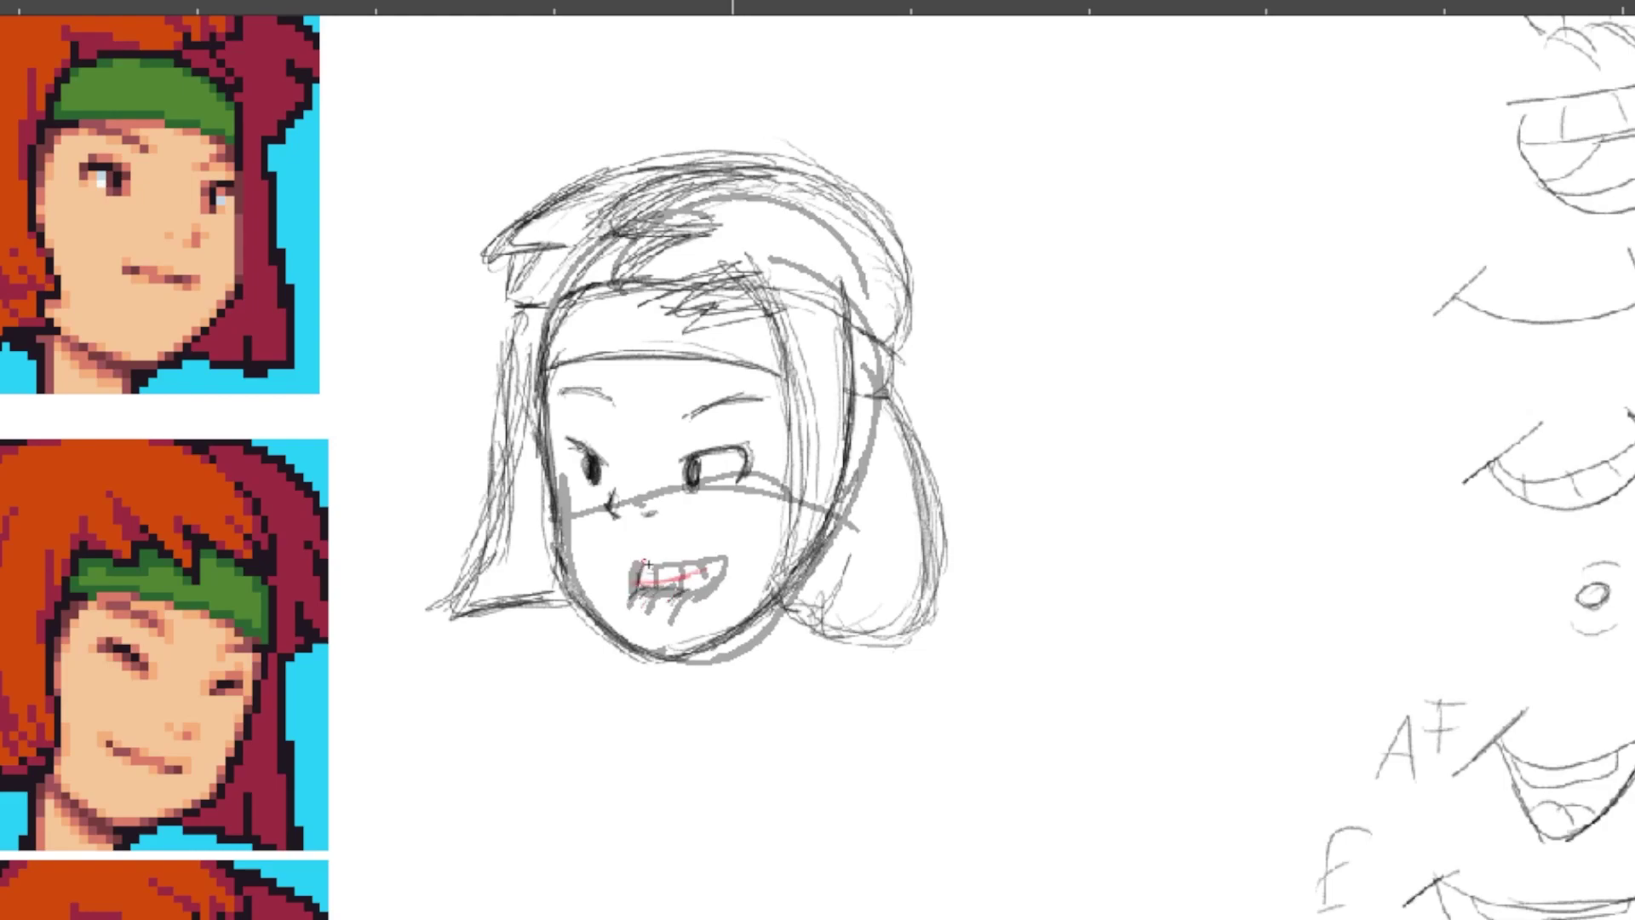
drag(645, 563, 695, 587)
key(p)
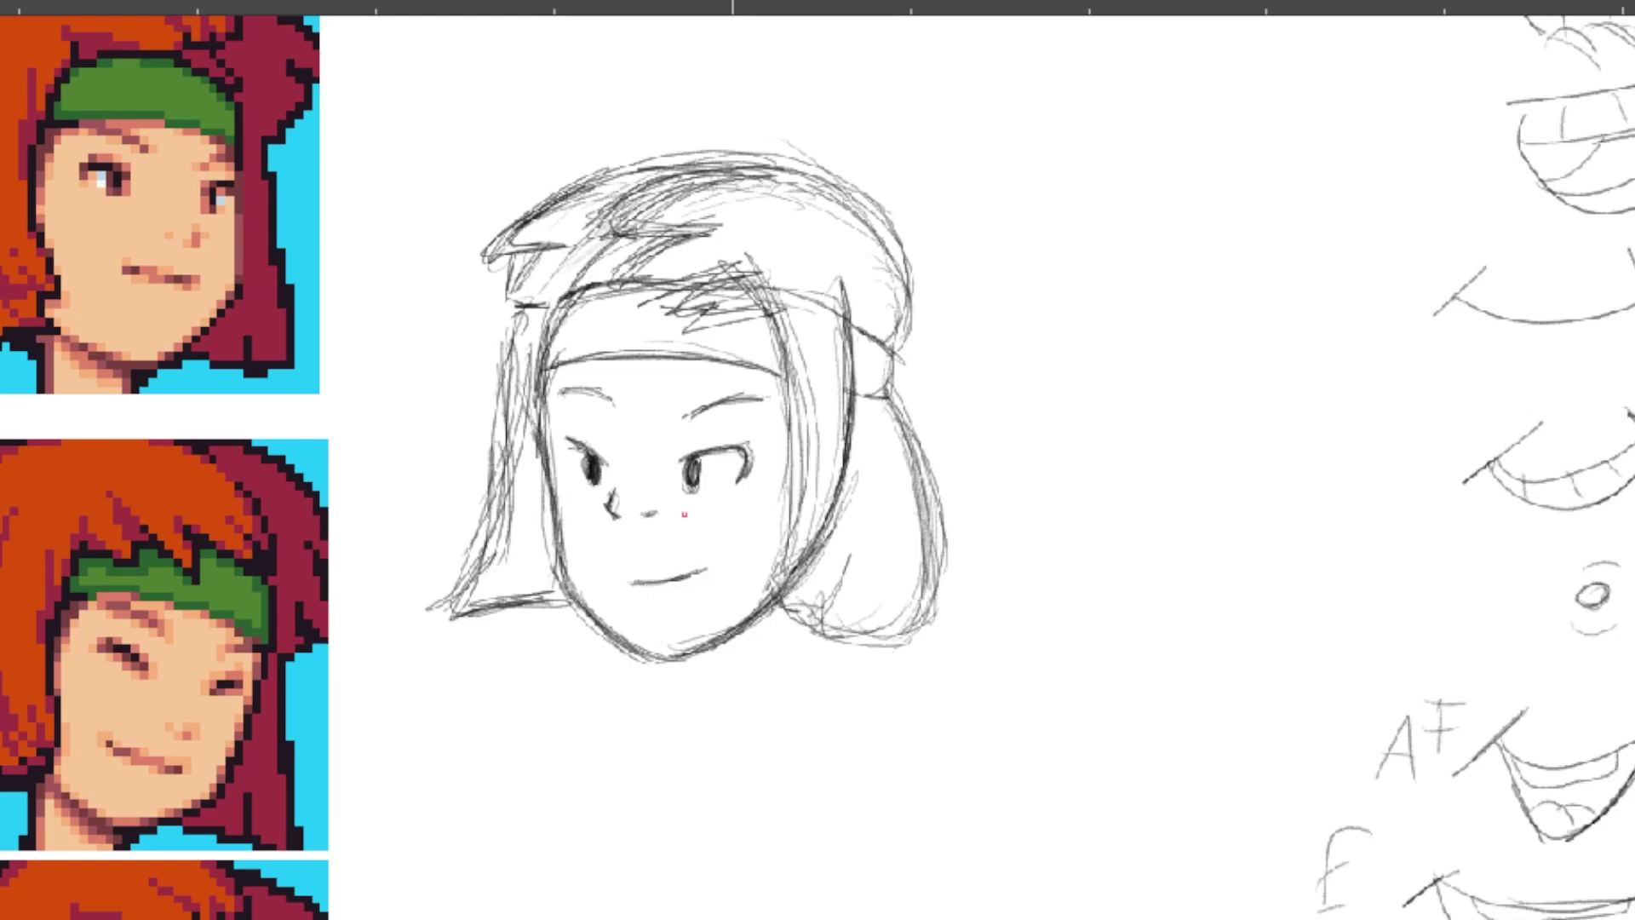
Step: Flip between the frames without the construction sketch to compare the mouth shapes through onion skin
key(ctrl+shift+z)
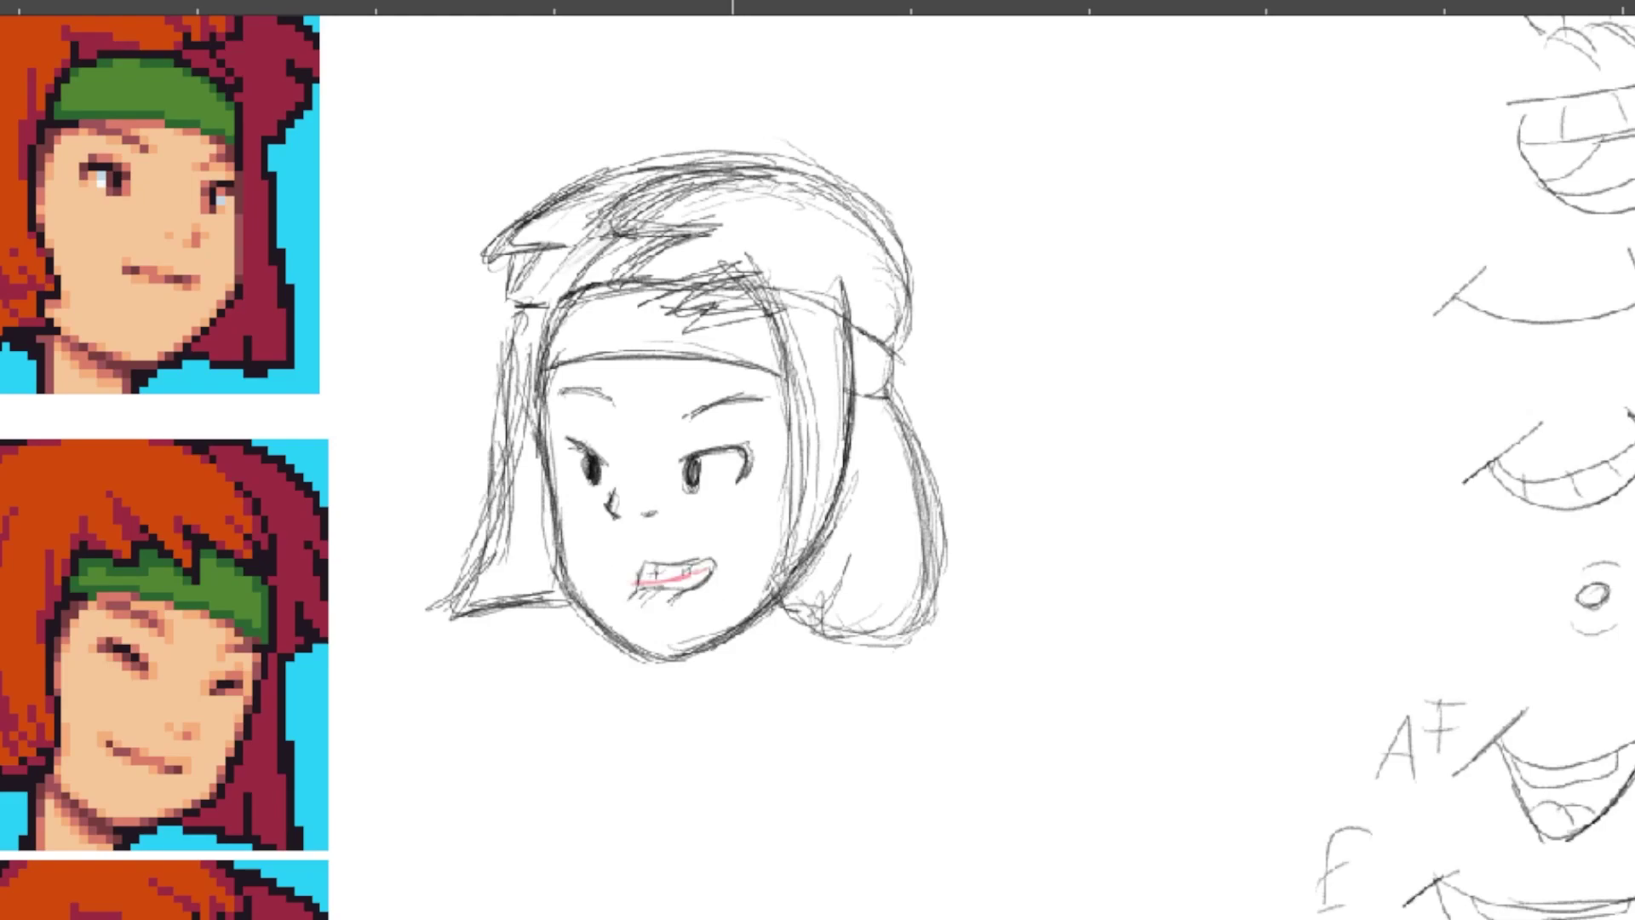
key(ctrl+z)
key(ctrl+shift+z)
key(ctrl+z)
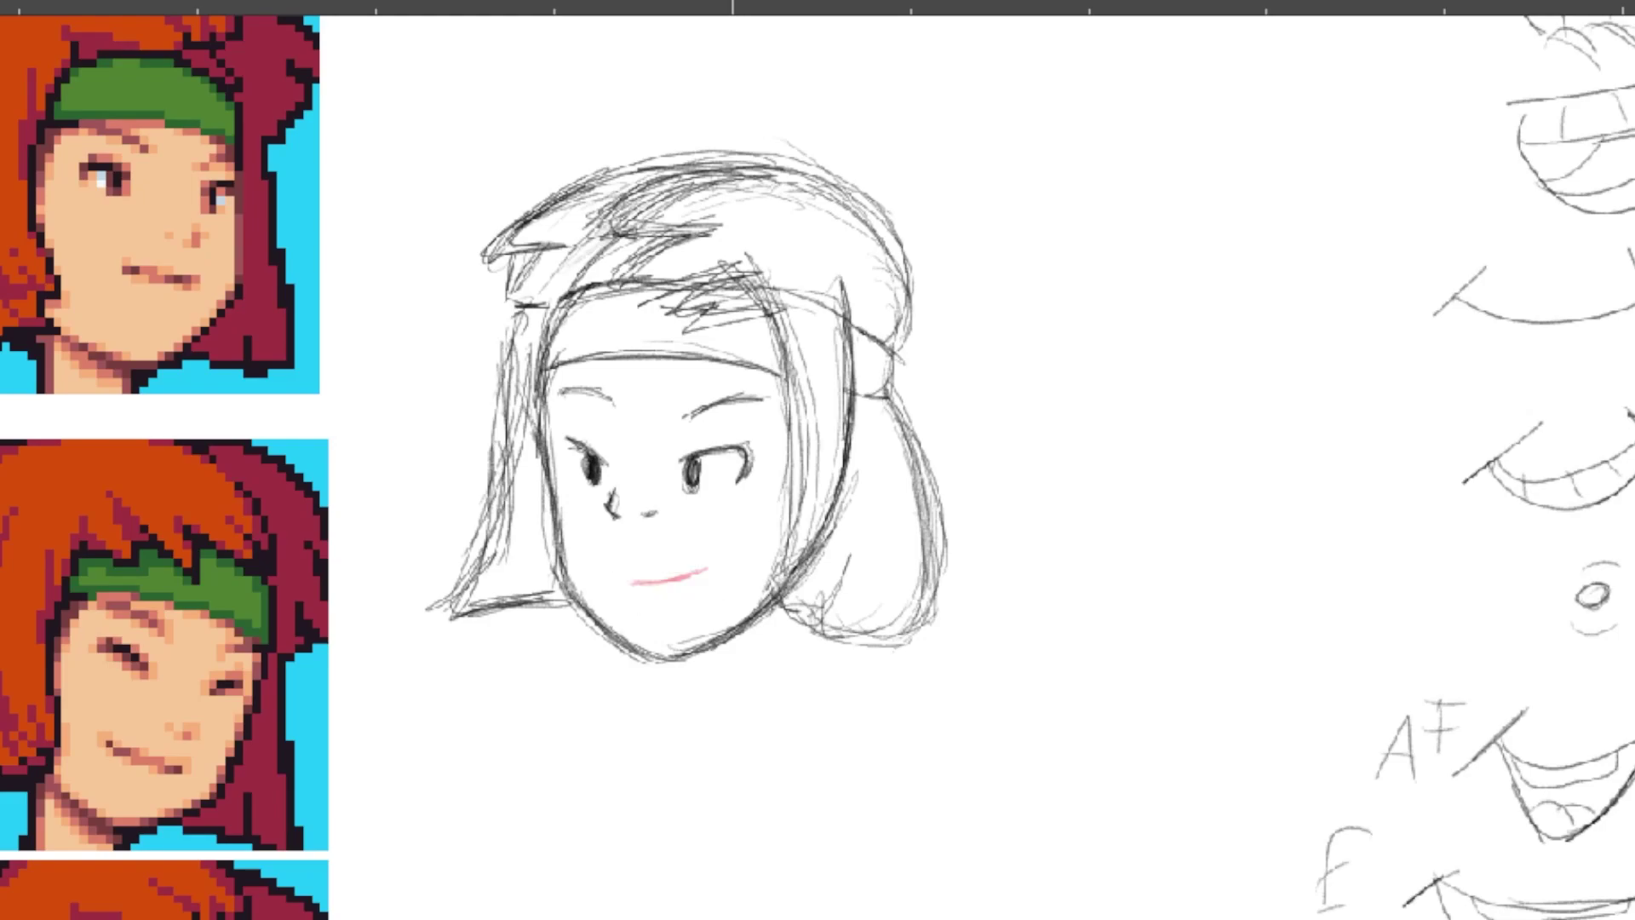
key(ctrl+shift+z)
key(ctrl+z)
key(ctrl+shift+z)
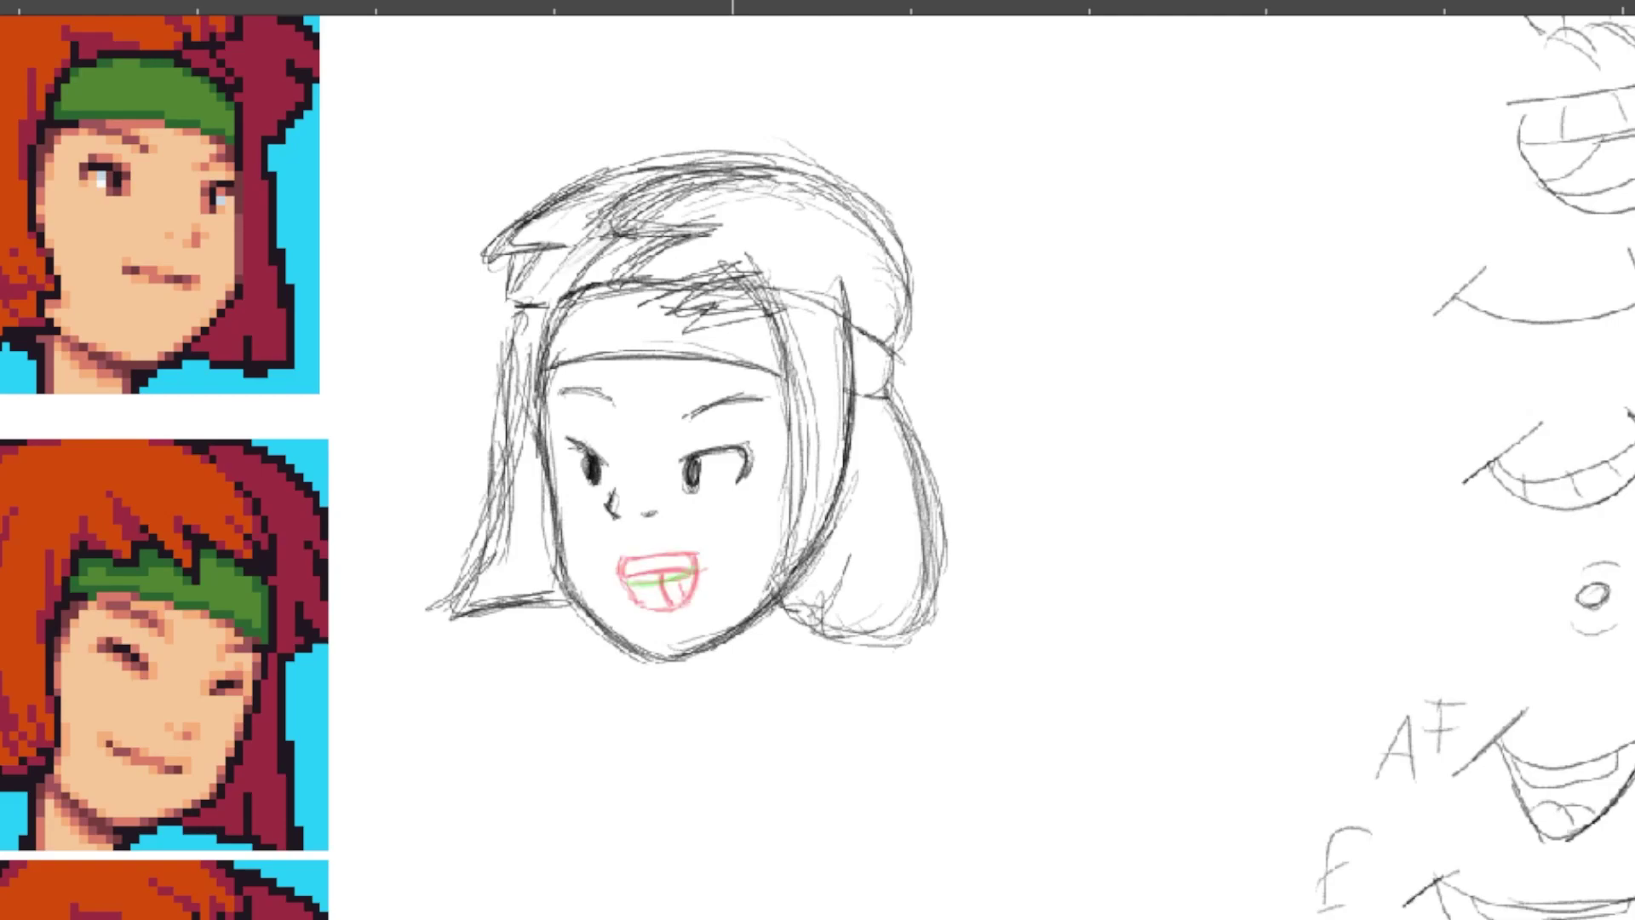
Step: Draw a half-open in-between mouth with a tongue between the puckered mouth and the wide-open mouth
drag(607, 501, 788, 424)
mouse_move(639, 583)
mouse_down()
mouse_move(635, 611)
mouse_move(749, 577)
mouse_move(661, 635)
mouse_move(756, 592)
mouse_up()
drag(700, 606, 715, 651)
key(Left)
key(Left)
key(Left)
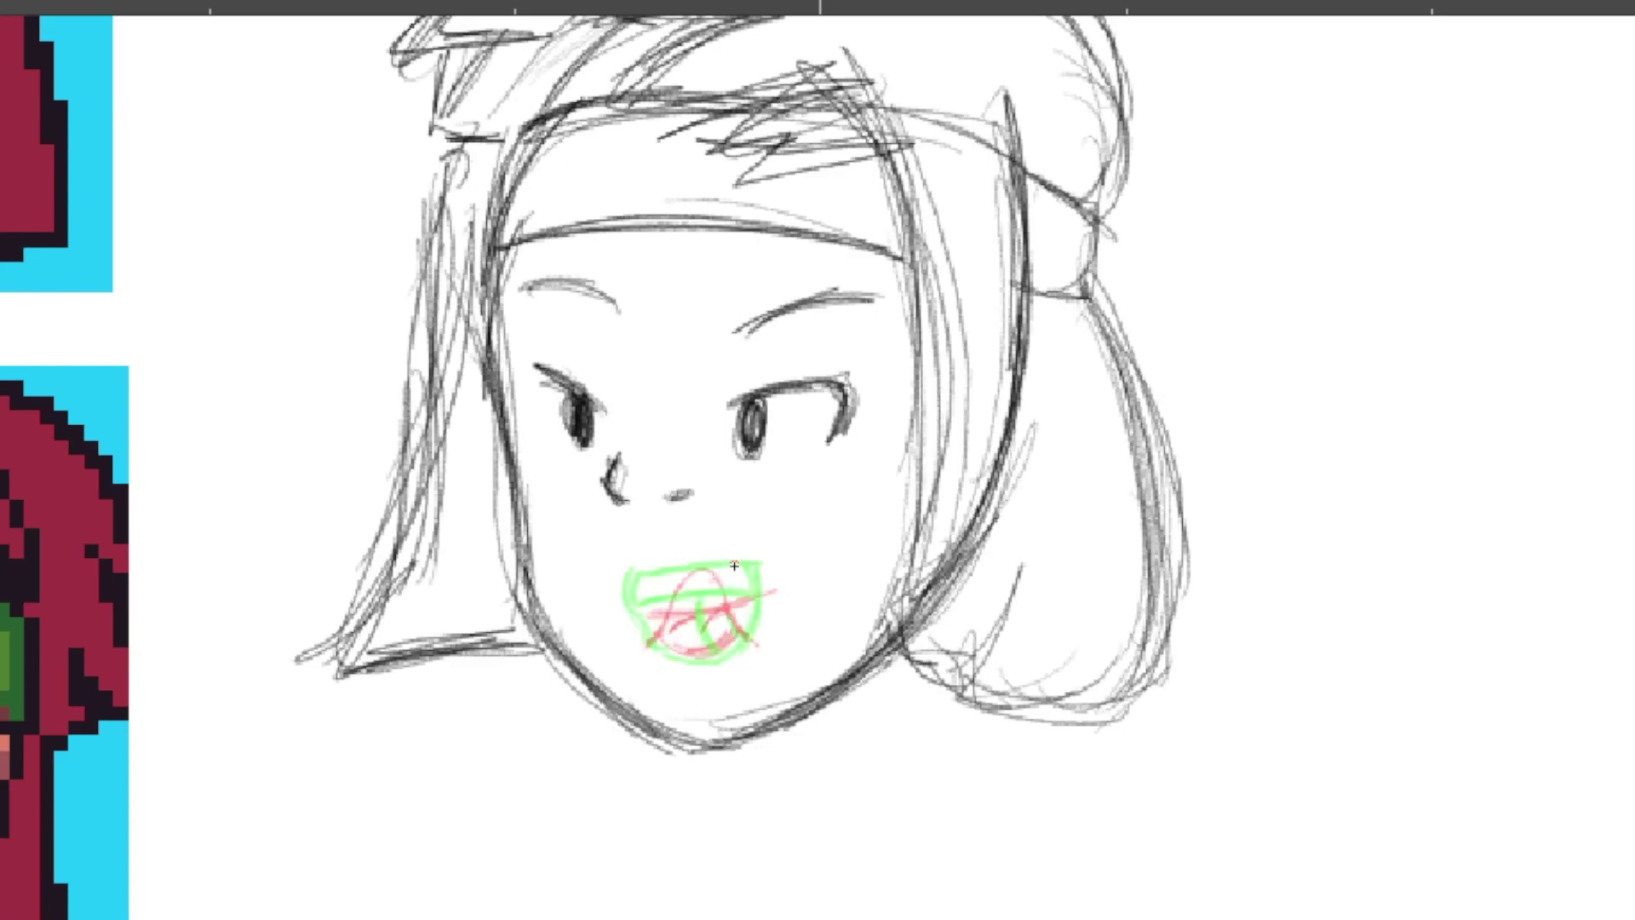
key(Left)
key(Right)
mouse_move(714, 582)
mouse_down()
mouse_move(764, 615)
mouse_move(652, 617)
mouse_move(700, 644)
mouse_up()
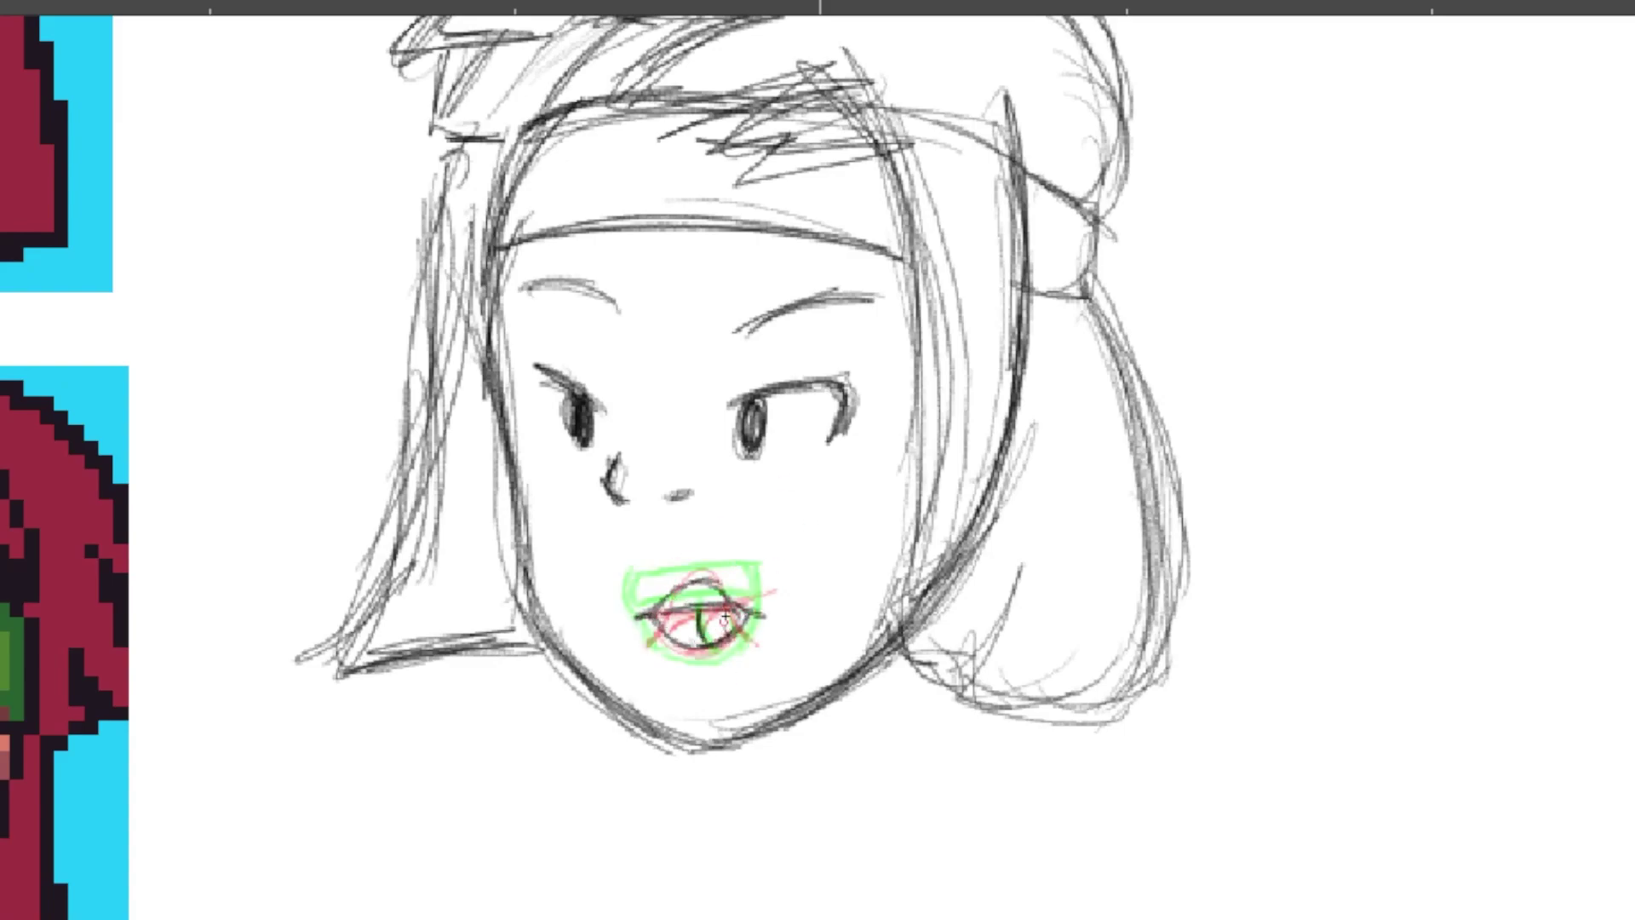
Step: Draw an in-between mouth for the frame between the F, V mouth and the tall oval mouth
key(Right)
key(Left)
key(Right)
key(Left)
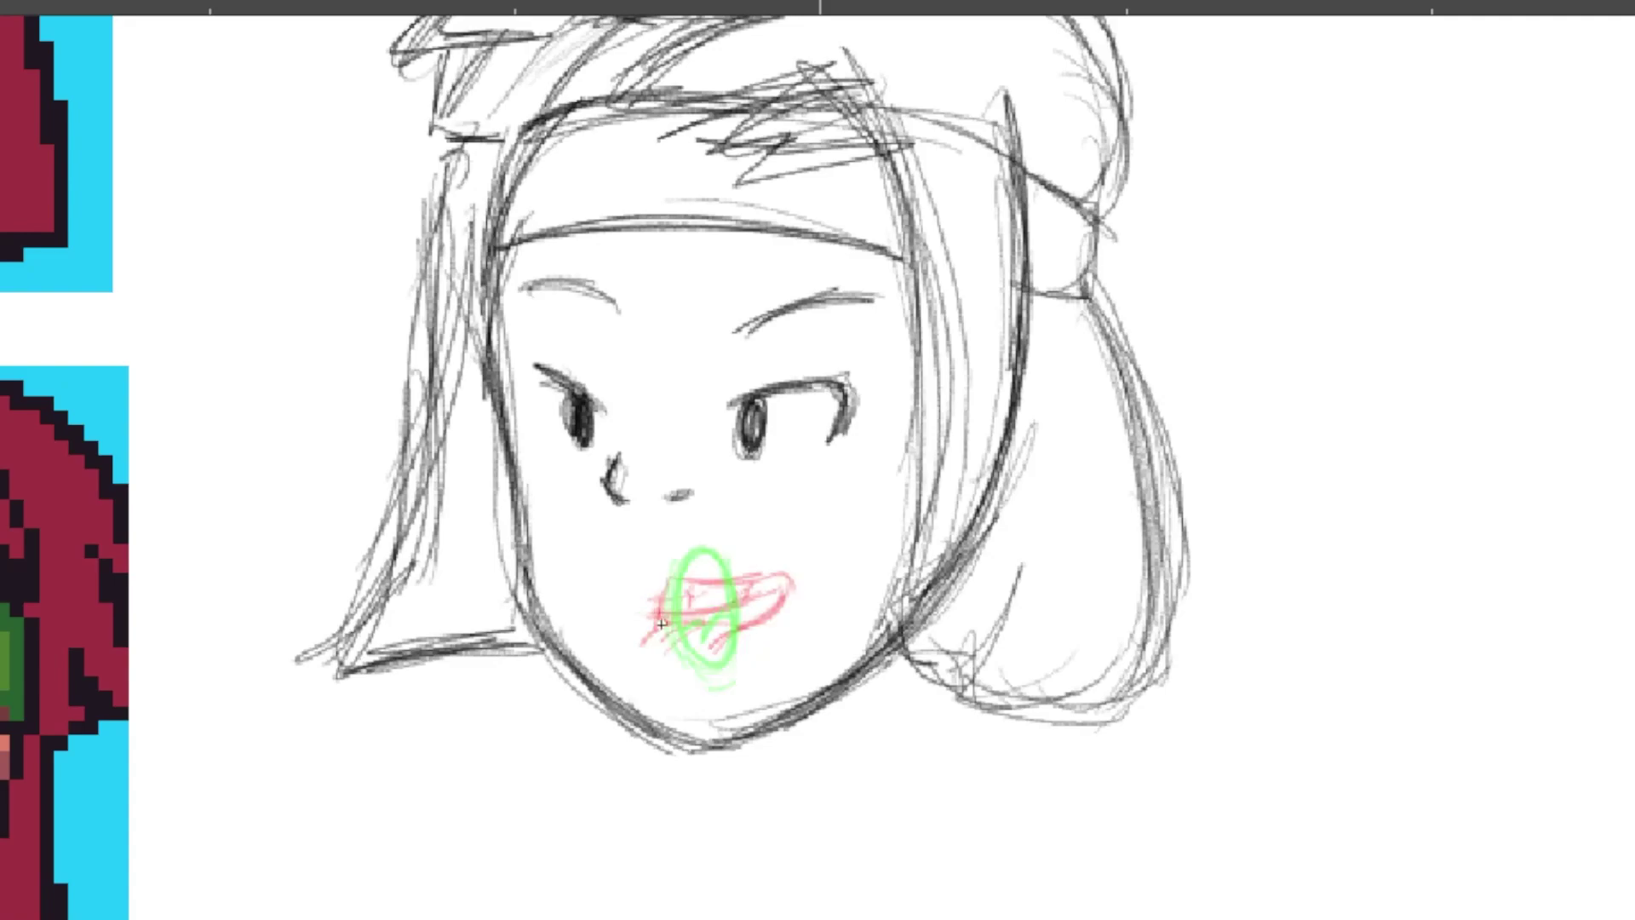
drag(782, 604, 656, 619)
key(Left)
key(Left)
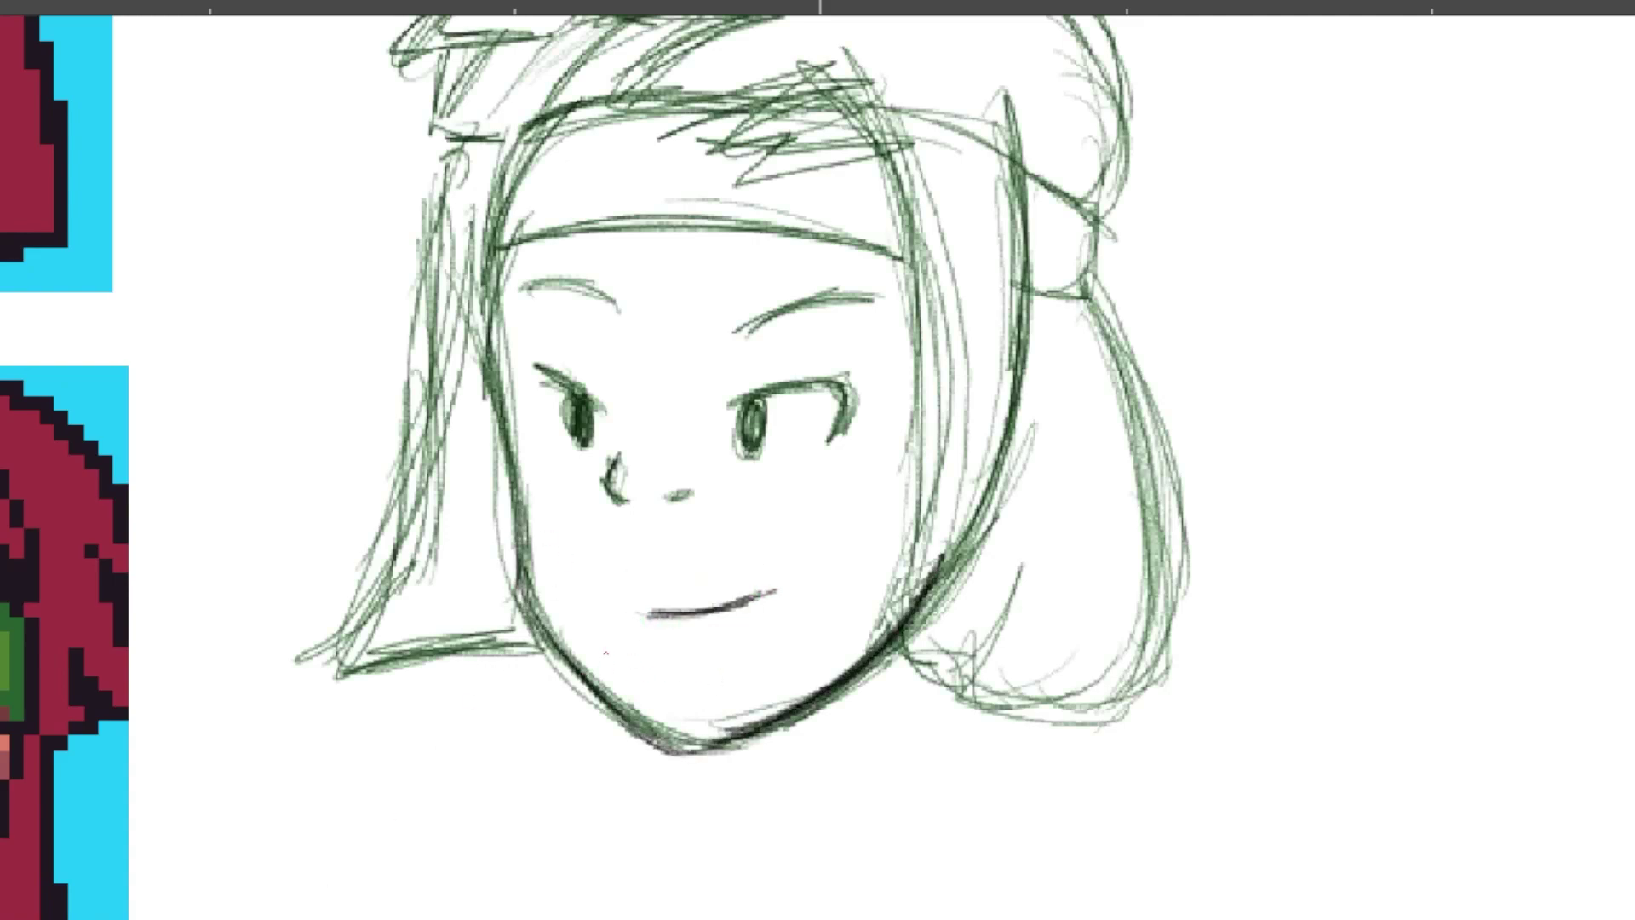
Step: Trace the jawline from the chin up both cheeks on the closed-mouth frame
mouse_move(651, 749)
mouse_down()
mouse_move(789, 719)
mouse_move(881, 637)
mouse_up()
mouse_move(609, 694)
mouse_down()
mouse_move(627, 723)
mouse_move(580, 612)
mouse_up()
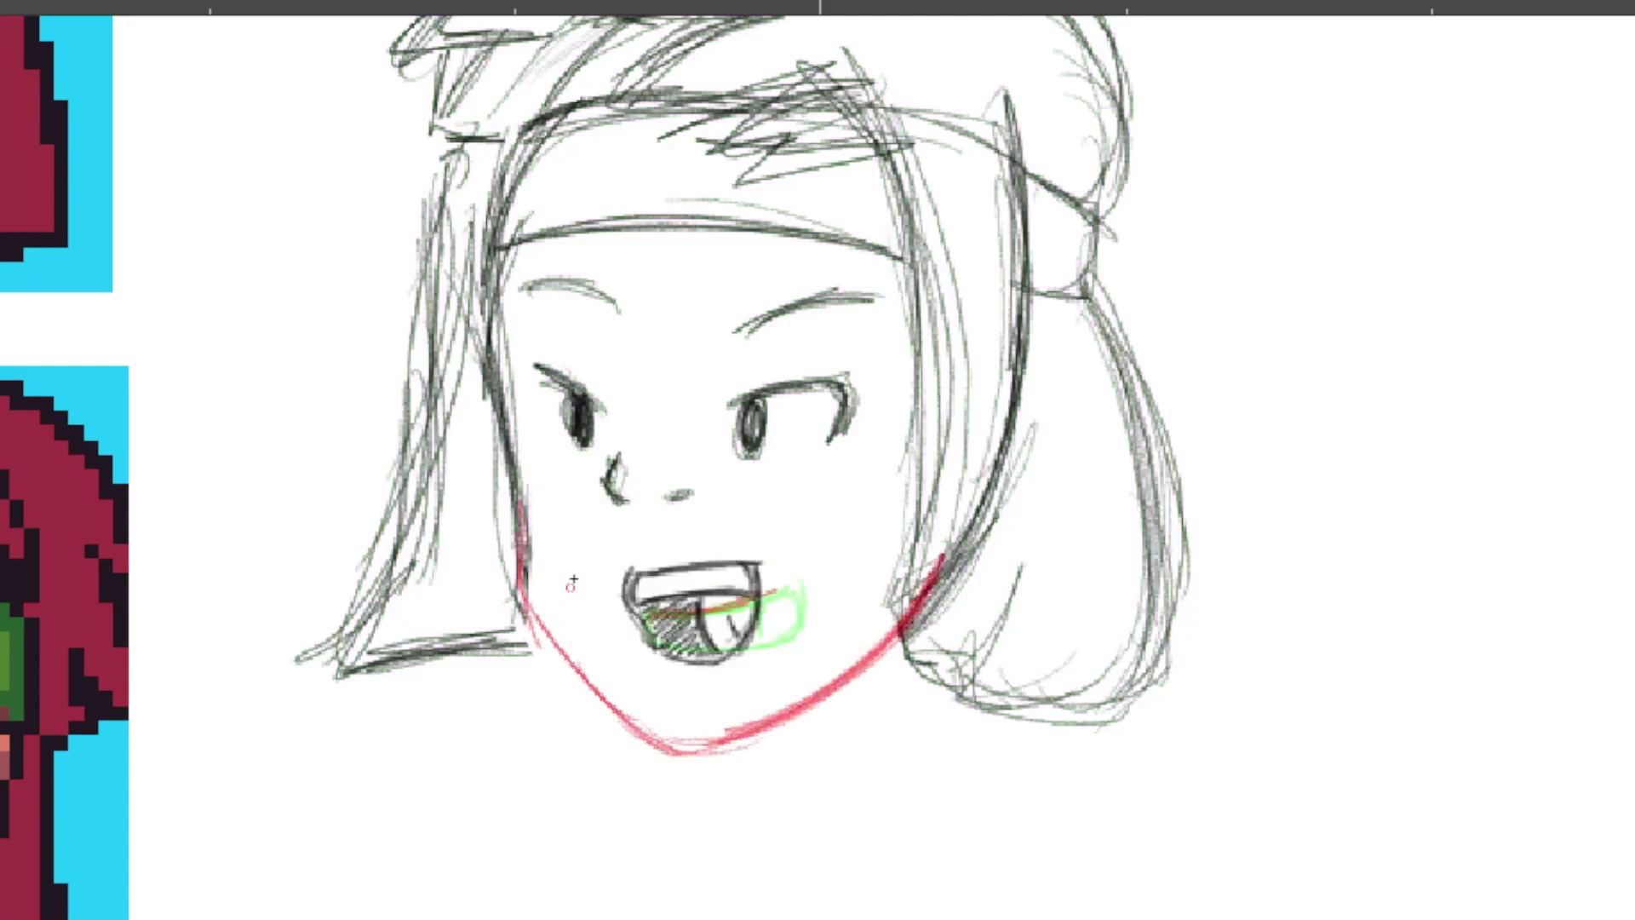
Step: Sketch the lowered jawline from cheek to cheek on the wide-open mouth frame with the tongue
drag(521, 567, 598, 703)
drag(523, 611, 655, 765)
mouse_move(579, 678)
mouse_down()
mouse_move(657, 769)
mouse_move(872, 674)
mouse_up()
mouse_move(700, 766)
mouse_down()
mouse_move(911, 576)
mouse_move(909, 606)
mouse_up()
drag(606, 717, 802, 734)
Step: Sketch the jawline on the following toothy-mouth frame, with the chin higher than on the wide-open frame
key(Right)
mouse_move(516, 582)
mouse_down()
mouse_move(608, 708)
mouse_move(668, 748)
mouse_up()
mouse_move(564, 656)
mouse_down()
mouse_move(730, 753)
mouse_move(913, 598)
mouse_up()
Step: Sketch the jawline up both cheeks on the smiling closed-mouth frame, just above the neighbouring frame's chin
key(Right)
key(Right)
key(Right)
drag(517, 582, 632, 716)
drag(518, 591, 685, 734)
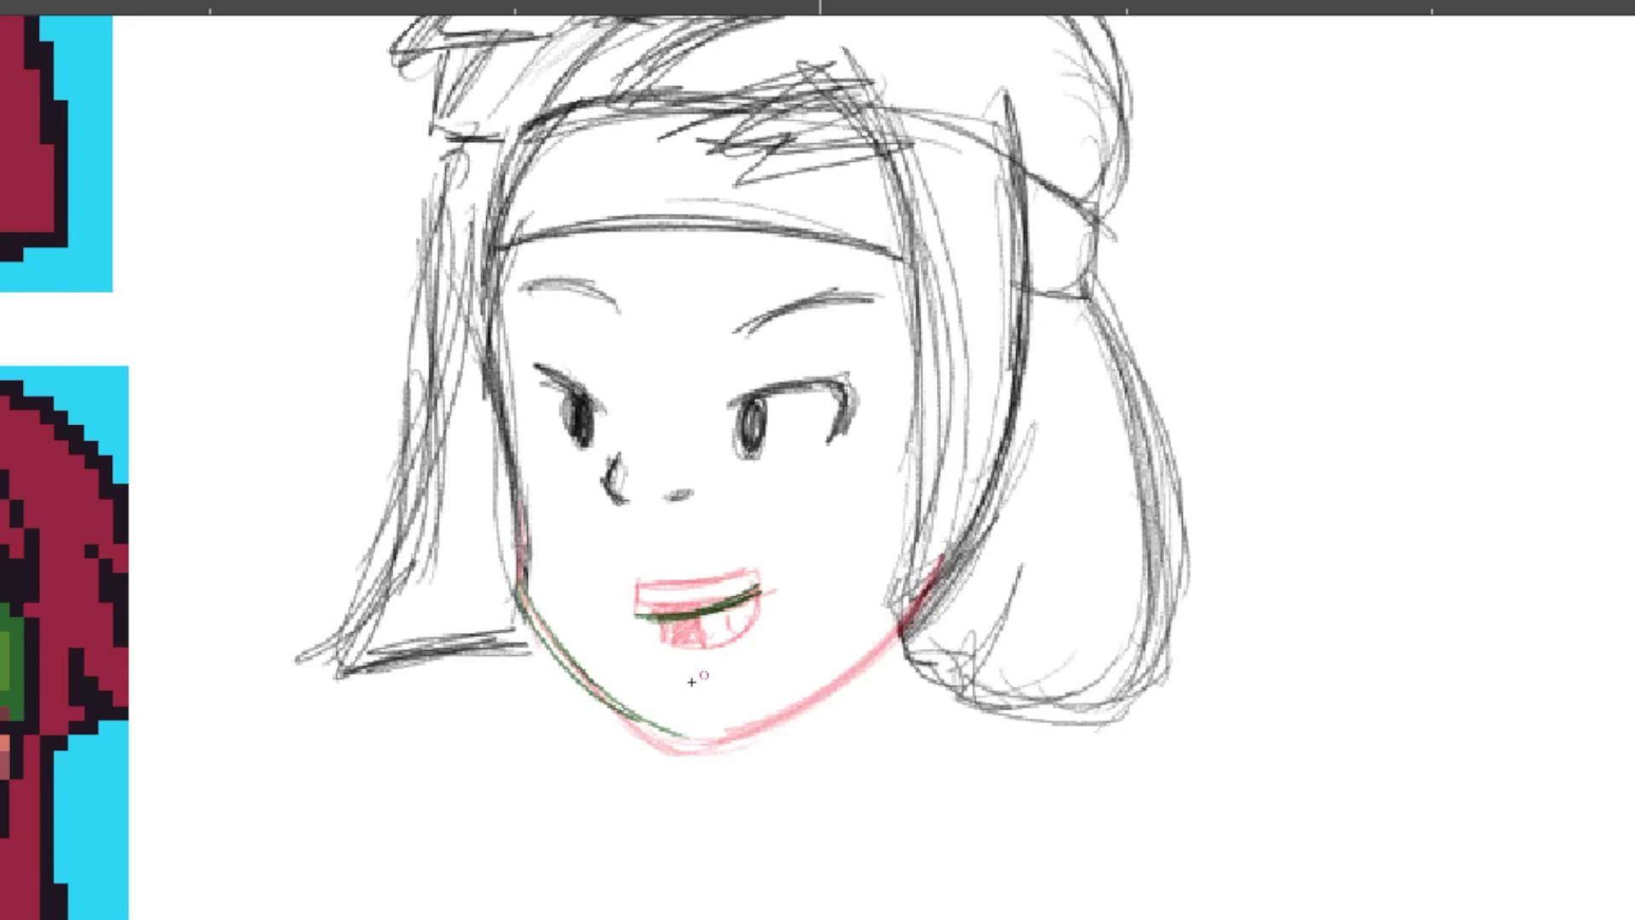
drag(578, 659, 713, 743)
mouse_move(710, 734)
mouse_down()
mouse_move(919, 603)
mouse_move(907, 625)
mouse_up()
Step: Sketch the jawline on the half-open mouth frame just before the closed smile
key(Left)
drag(518, 582, 598, 707)
mouse_move(536, 610)
mouse_down()
mouse_move(693, 753)
mouse_move(766, 751)
mouse_up()
drag(698, 758, 916, 610)
Step: Sketch the lowest jaw position on the earlier wide-open mouth frame, dropping the chin below the neighbouring frames
key(Right)
key(Left)
key(Left)
drag(521, 582, 597, 731)
drag(530, 608, 665, 771)
drag(605, 727, 711, 779)
drag(690, 779, 877, 667)
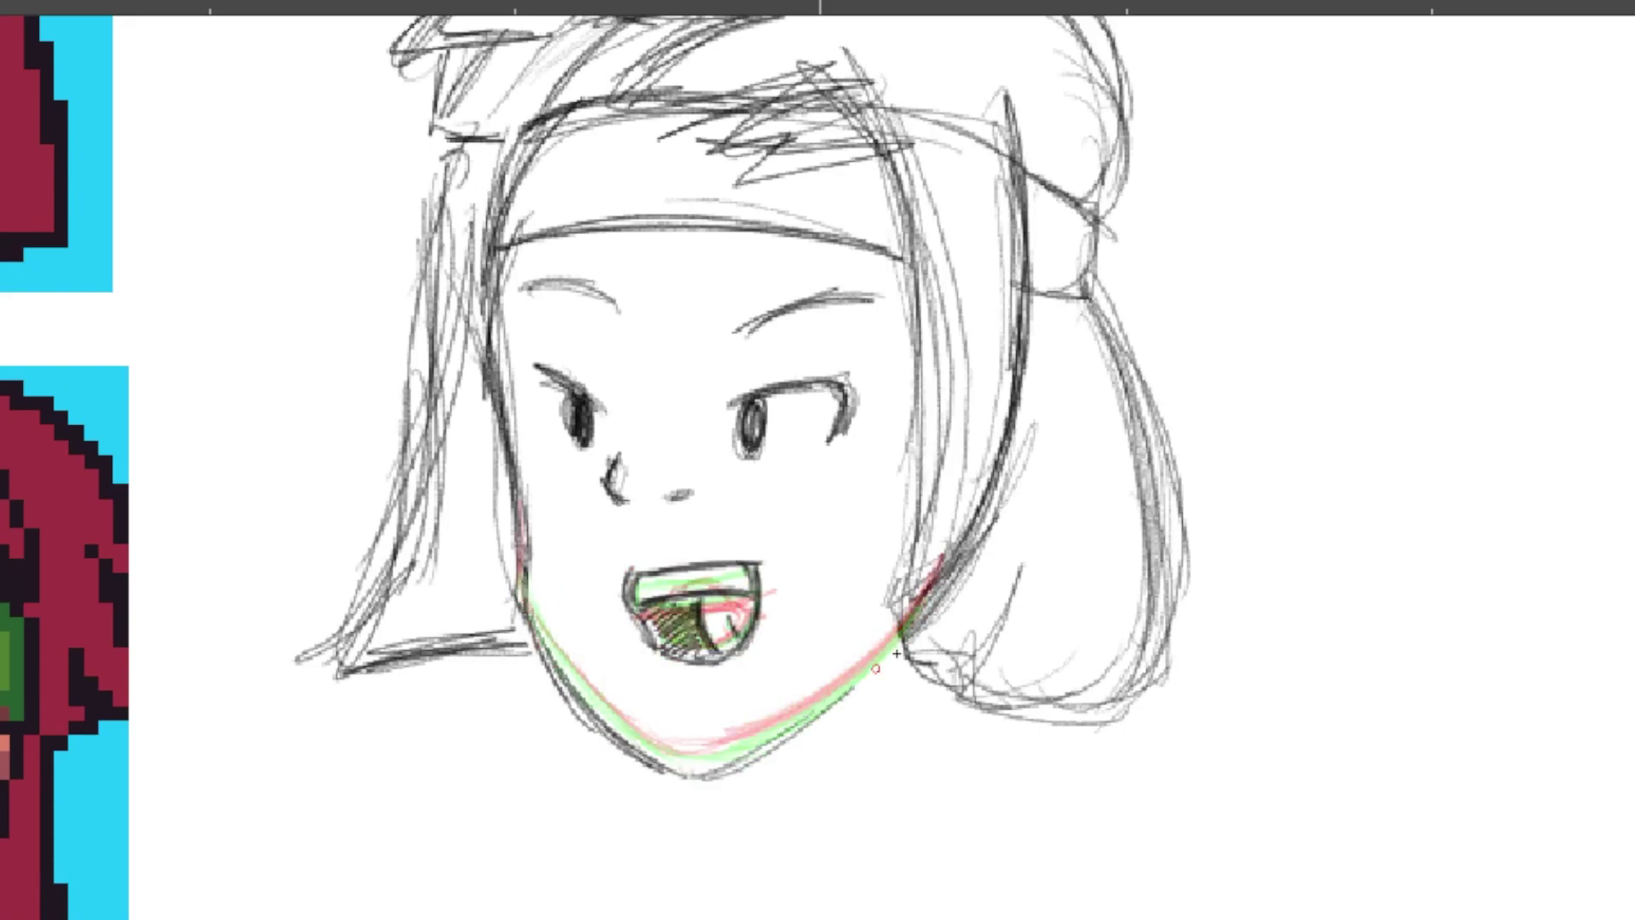
drag(732, 763, 919, 601)
drag(698, 763, 907, 626)
Step: Sketch the jawline on the half-open in-between frame with the puckered lips and tongue
key(Left)
drag(518, 589, 611, 712)
drag(533, 616, 678, 756)
drag(698, 756, 885, 628)
drag(698, 758, 911, 609)
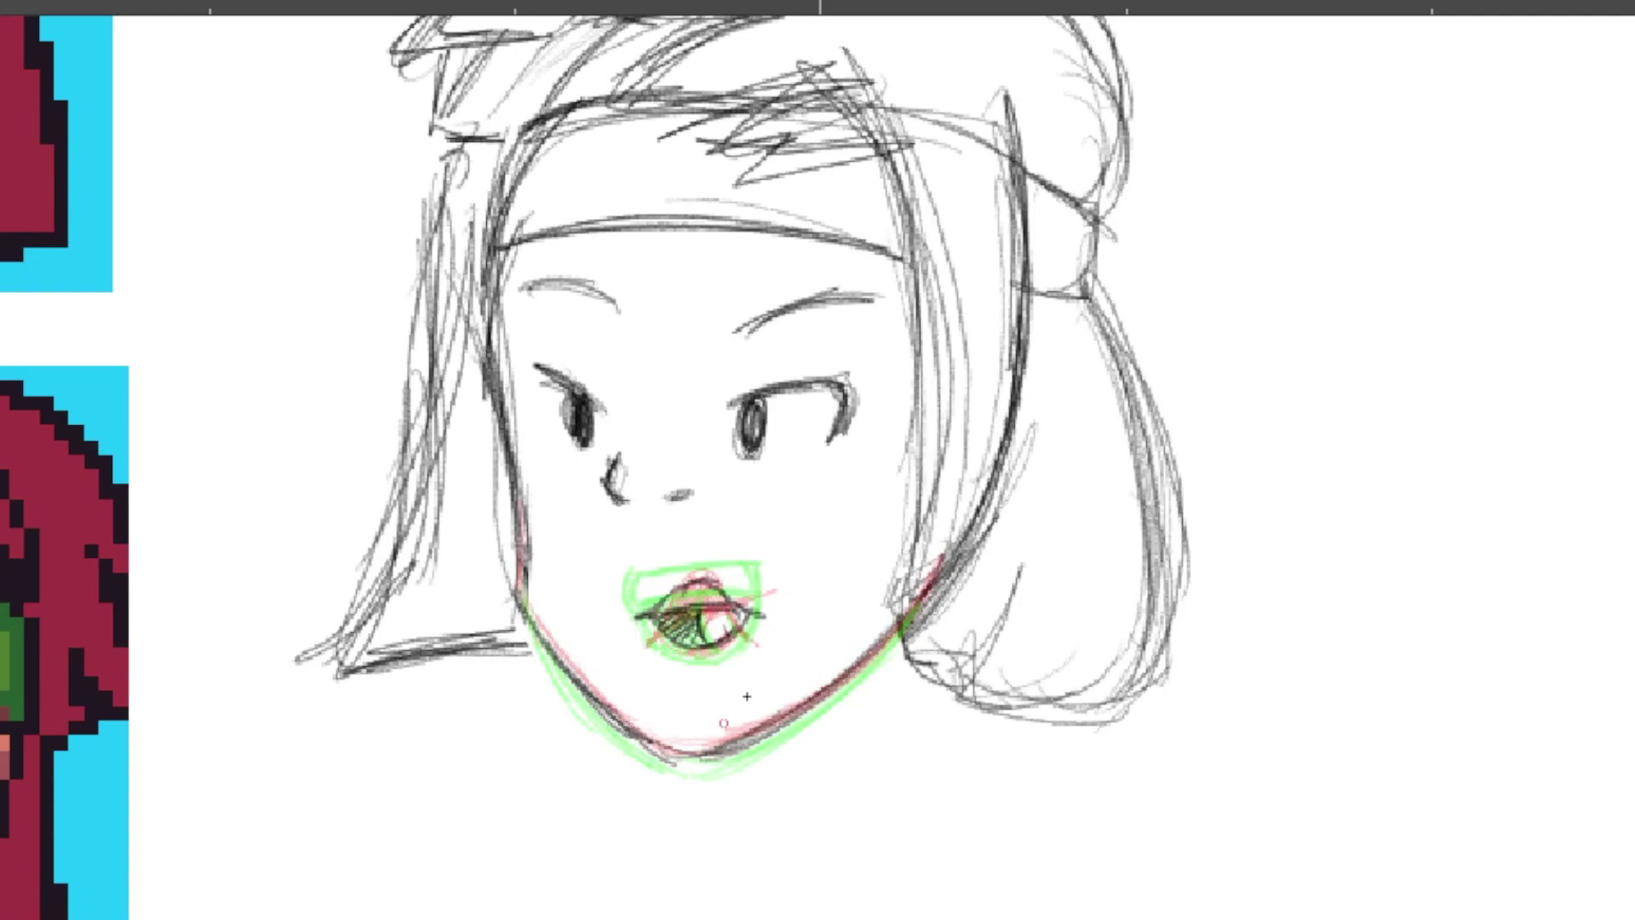
Step: Add jawlines to the preceding frames, including the flat closed mouth before the tall oval mouth
key(Left)
mouse_move(517, 594)
mouse_down()
mouse_move(618, 716)
mouse_move(707, 754)
mouse_move(909, 608)
mouse_move(673, 769)
mouse_move(757, 741)
mouse_up()
key(Right)
key(Left)
drag(521, 588, 652, 736)
mouse_move(552, 631)
mouse_down()
mouse_move(658, 738)
mouse_move(838, 686)
mouse_up()
drag(698, 740, 908, 610)
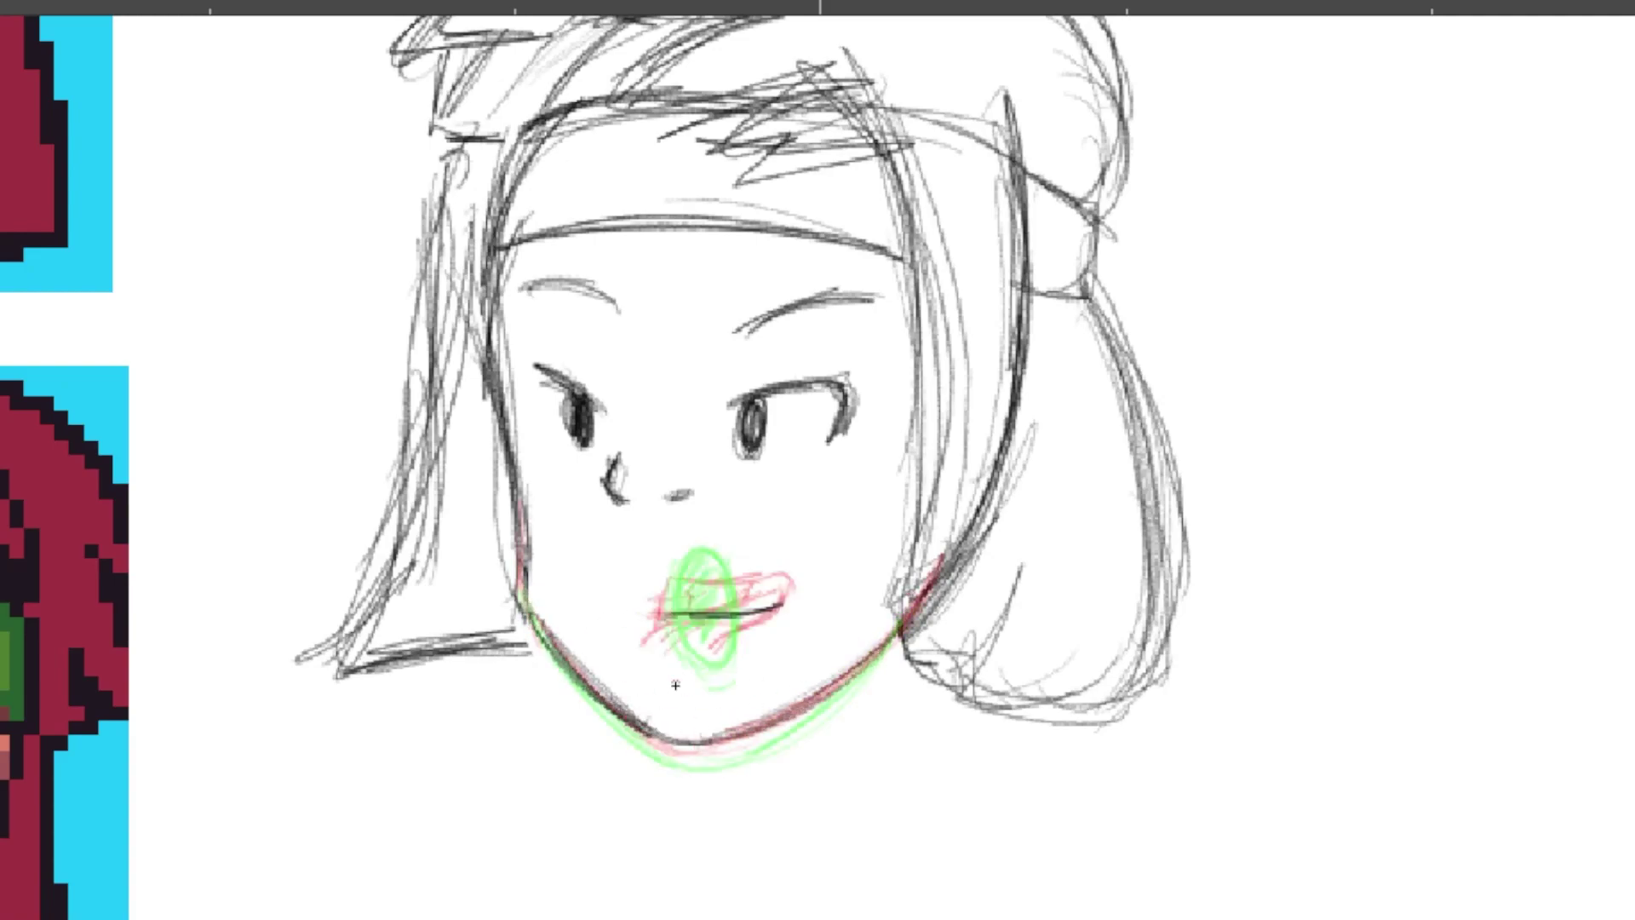
Step: Draw single-stroke jawlines from cheek to cheek on the remaining earlier mouth frames
key(Left)
mouse_move(519, 589)
mouse_down()
mouse_move(631, 726)
mouse_move(852, 673)
mouse_move(911, 609)
mouse_move(804, 695)
mouse_move(908, 610)
mouse_up()
key(Left)
key(Left)
mouse_move(518, 593)
mouse_down()
mouse_move(602, 707)
mouse_move(903, 612)
mouse_up()
Step: Play back the lip-sync animation to check the jaw movement against the mouth shapes
key(Left)
key(Left)
key(Left)
key(space)
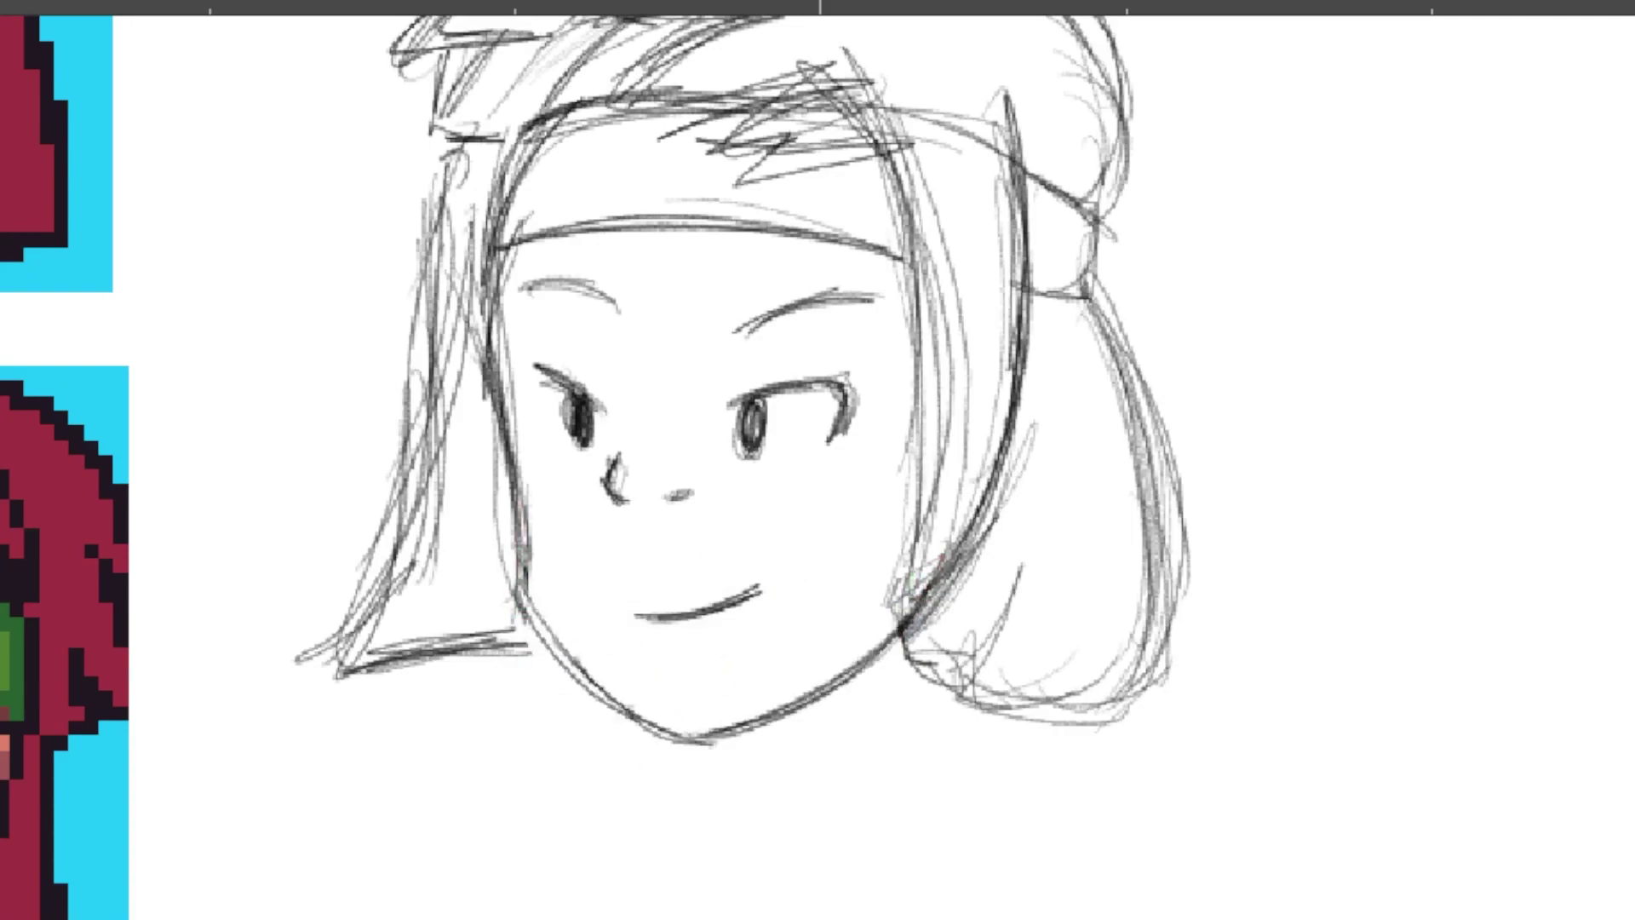
key(space)
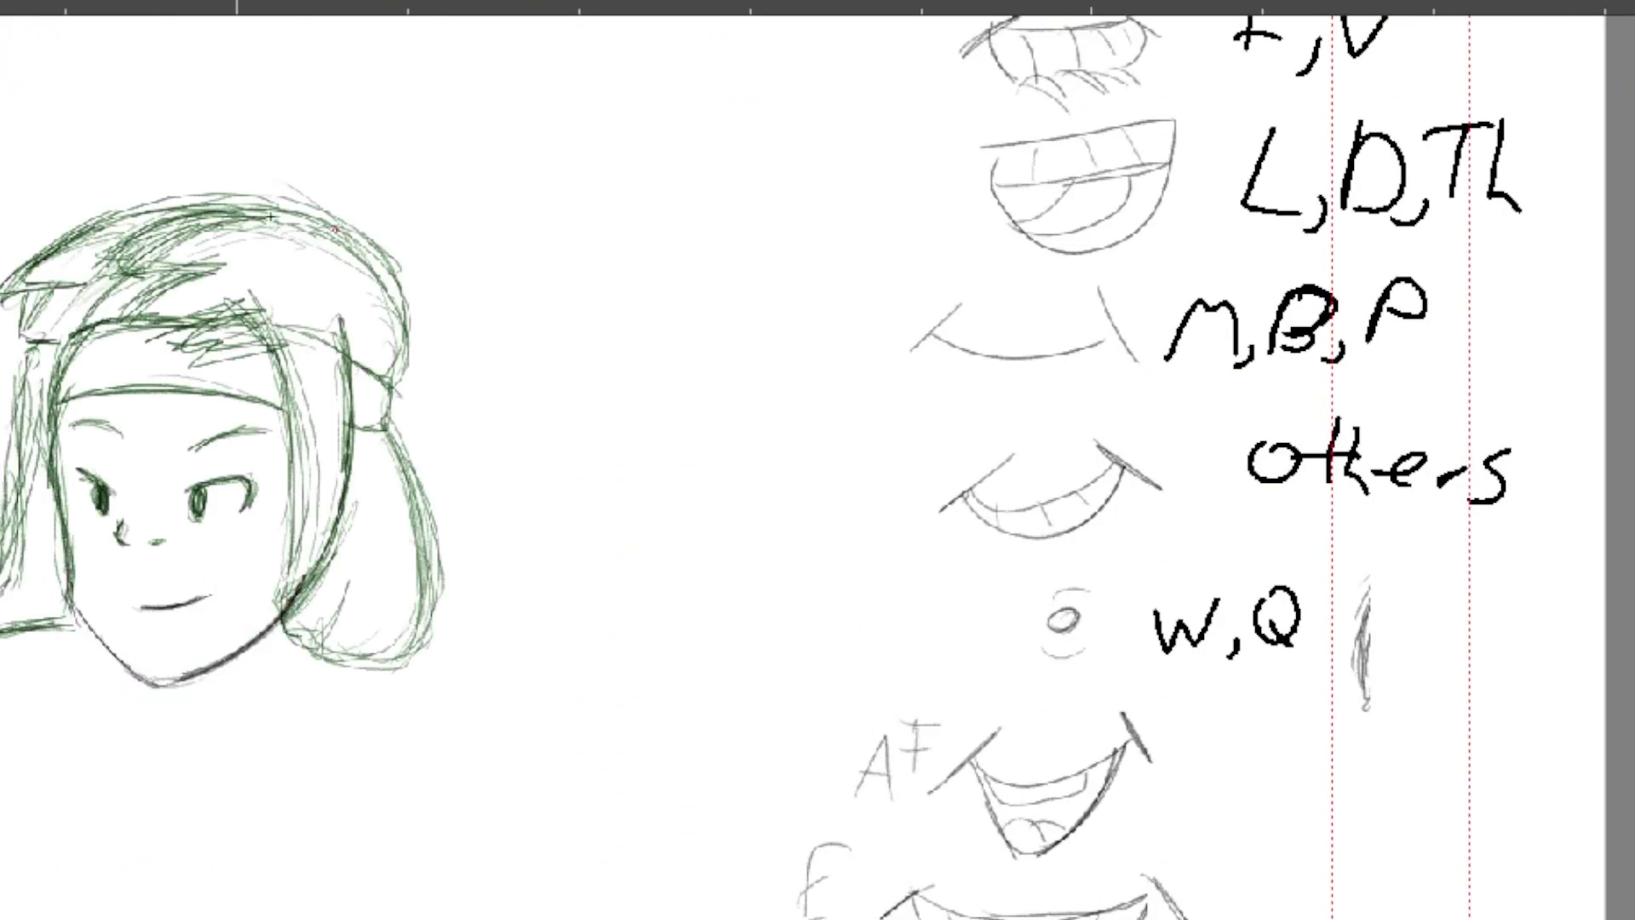
Step: Resketch the crown of the hair closer to the head and erase the old outer contour
drag(270, 216, 119, 268)
mouse_move(270, 220)
mouse_down()
mouse_move(414, 270)
mouse_move(391, 371)
mouse_up()
mouse_move(145, 231)
mouse_down()
mouse_move(3, 311)
mouse_move(110, 201)
mouse_move(385, 263)
mouse_up()
key(a)
drag(260, 202, 129, 204)
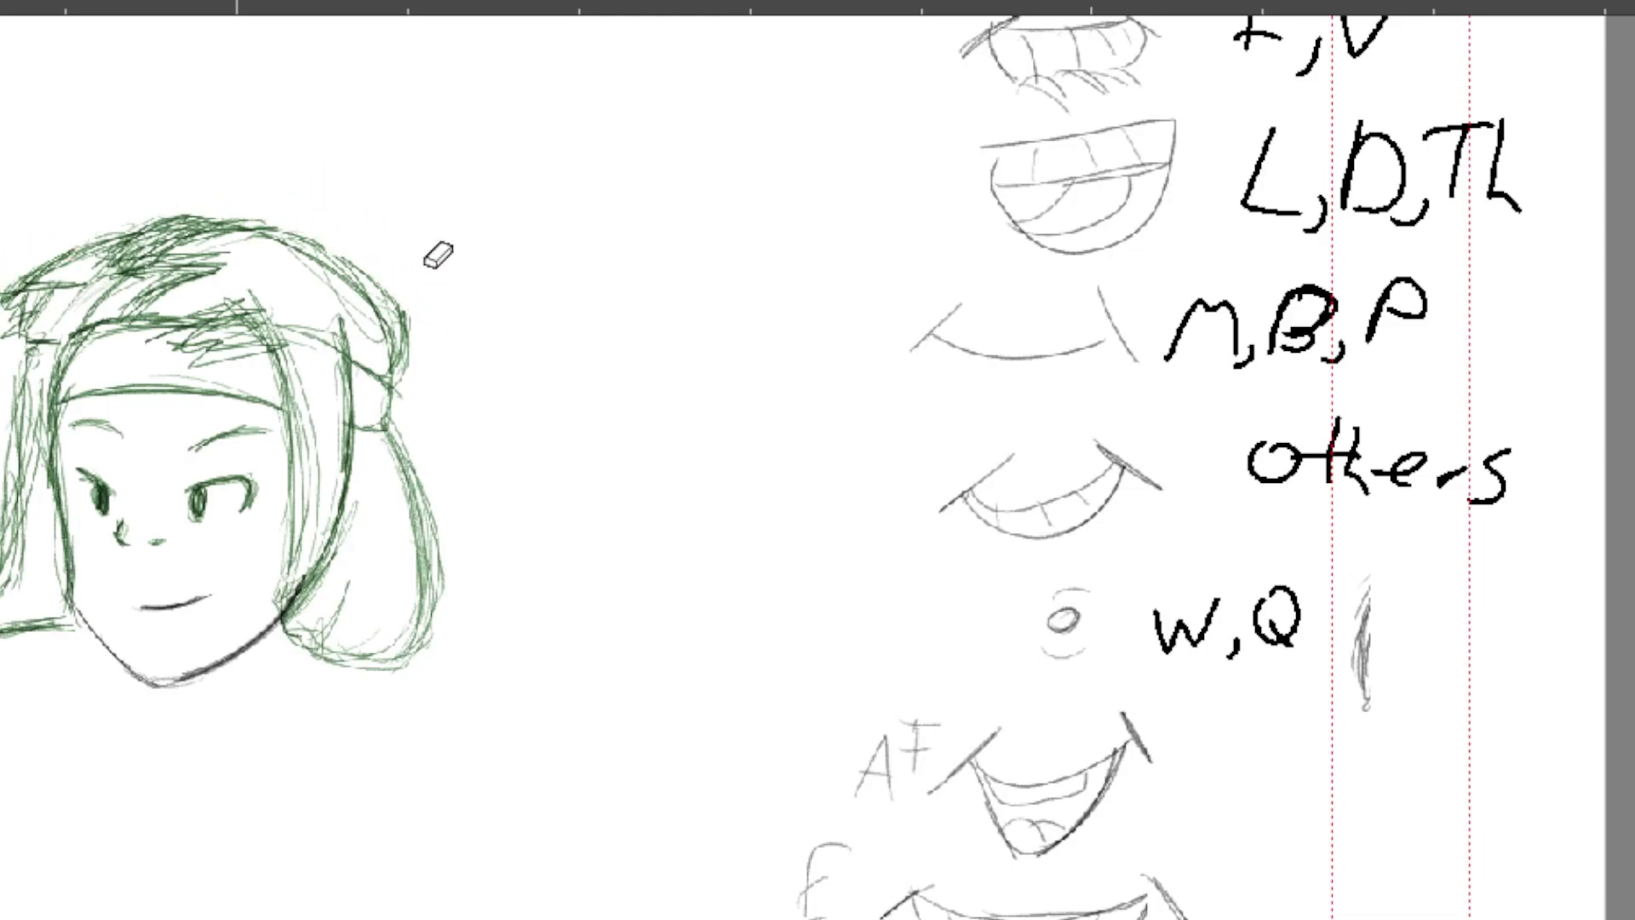
Step: Examine the head sketch beside the pixel-art references and find the full-body illustration of the red-haired character
drag(172, 432, 705, 368)
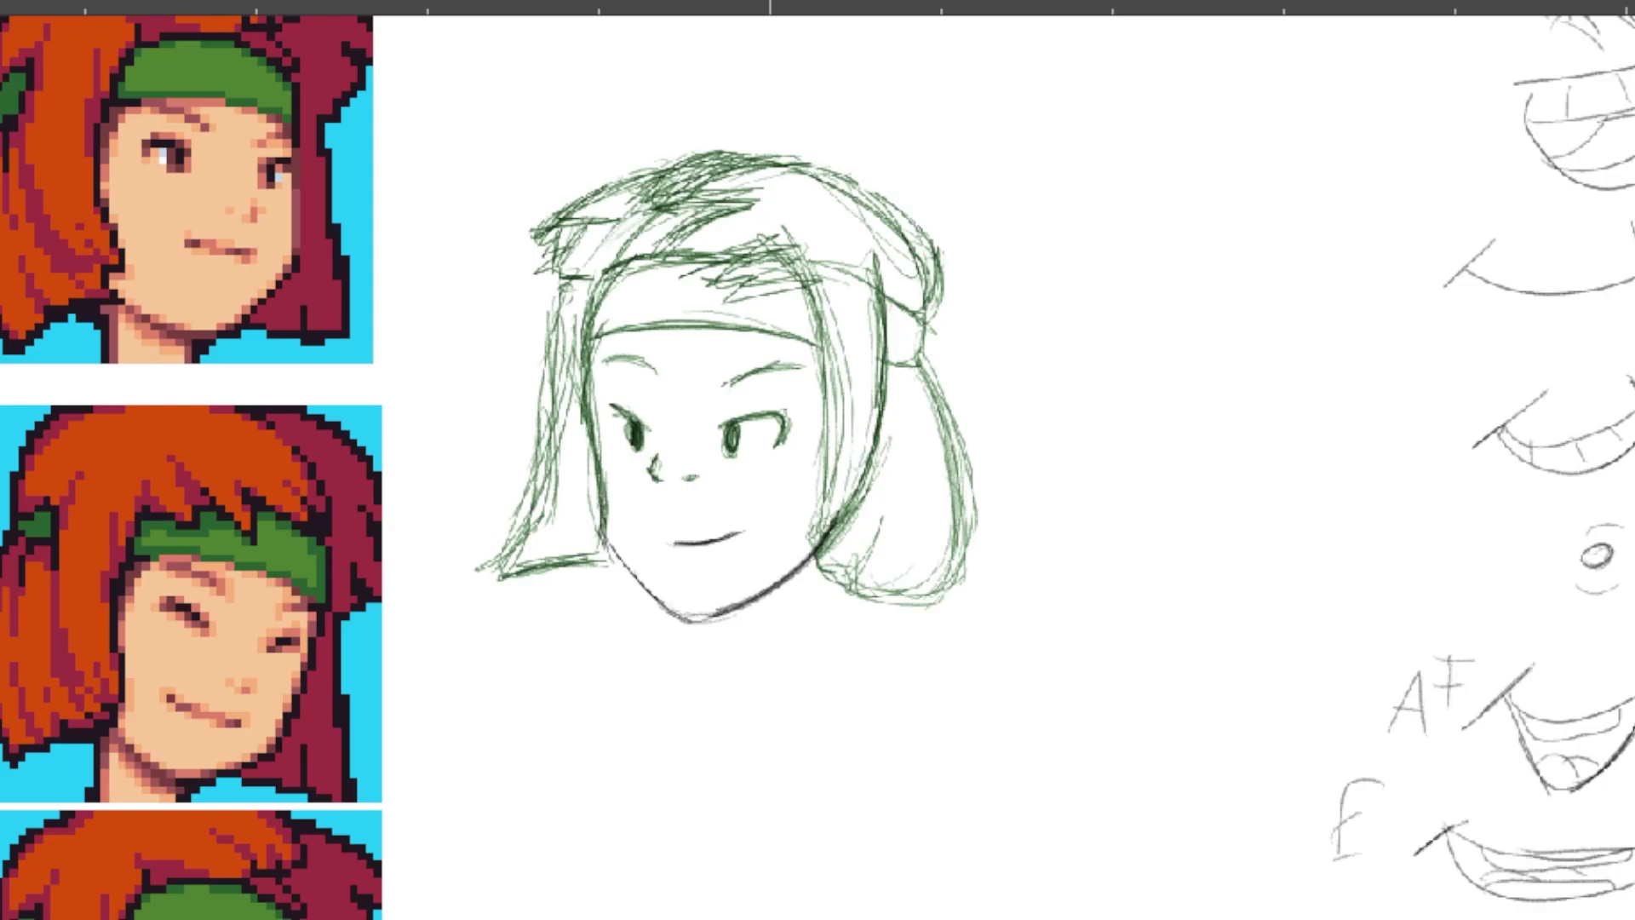
drag(113, 434, 164, 664)
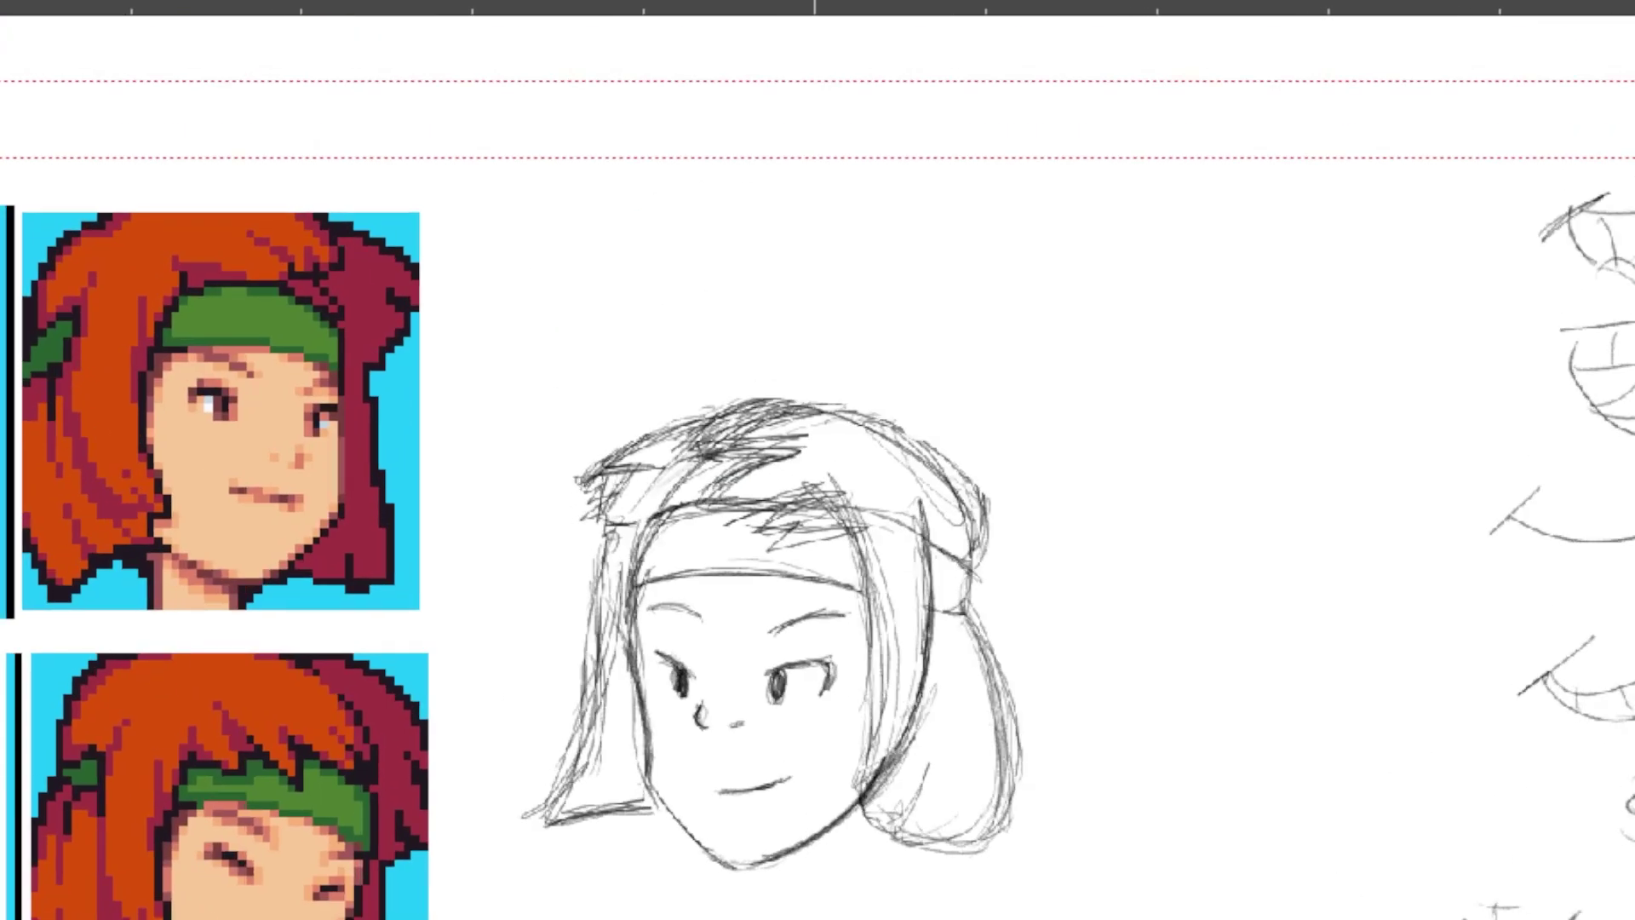
drag(528, 730, 337, 563)
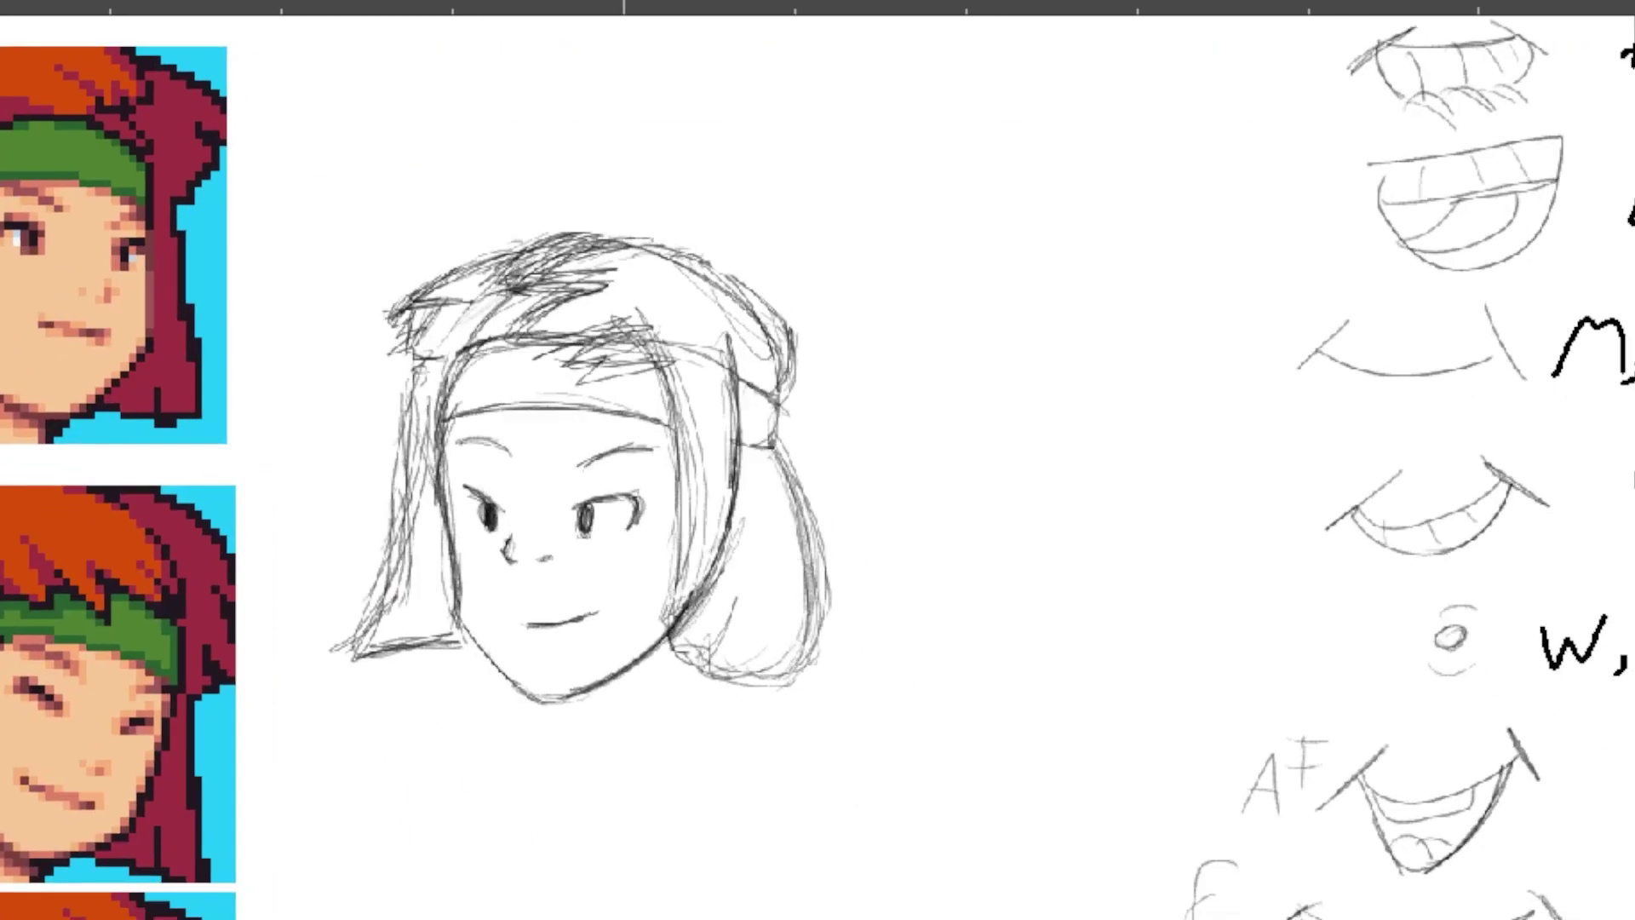
drag(946, 439, 858, 780)
key(ctrl+z)
drag(68, 760, 108, 313)
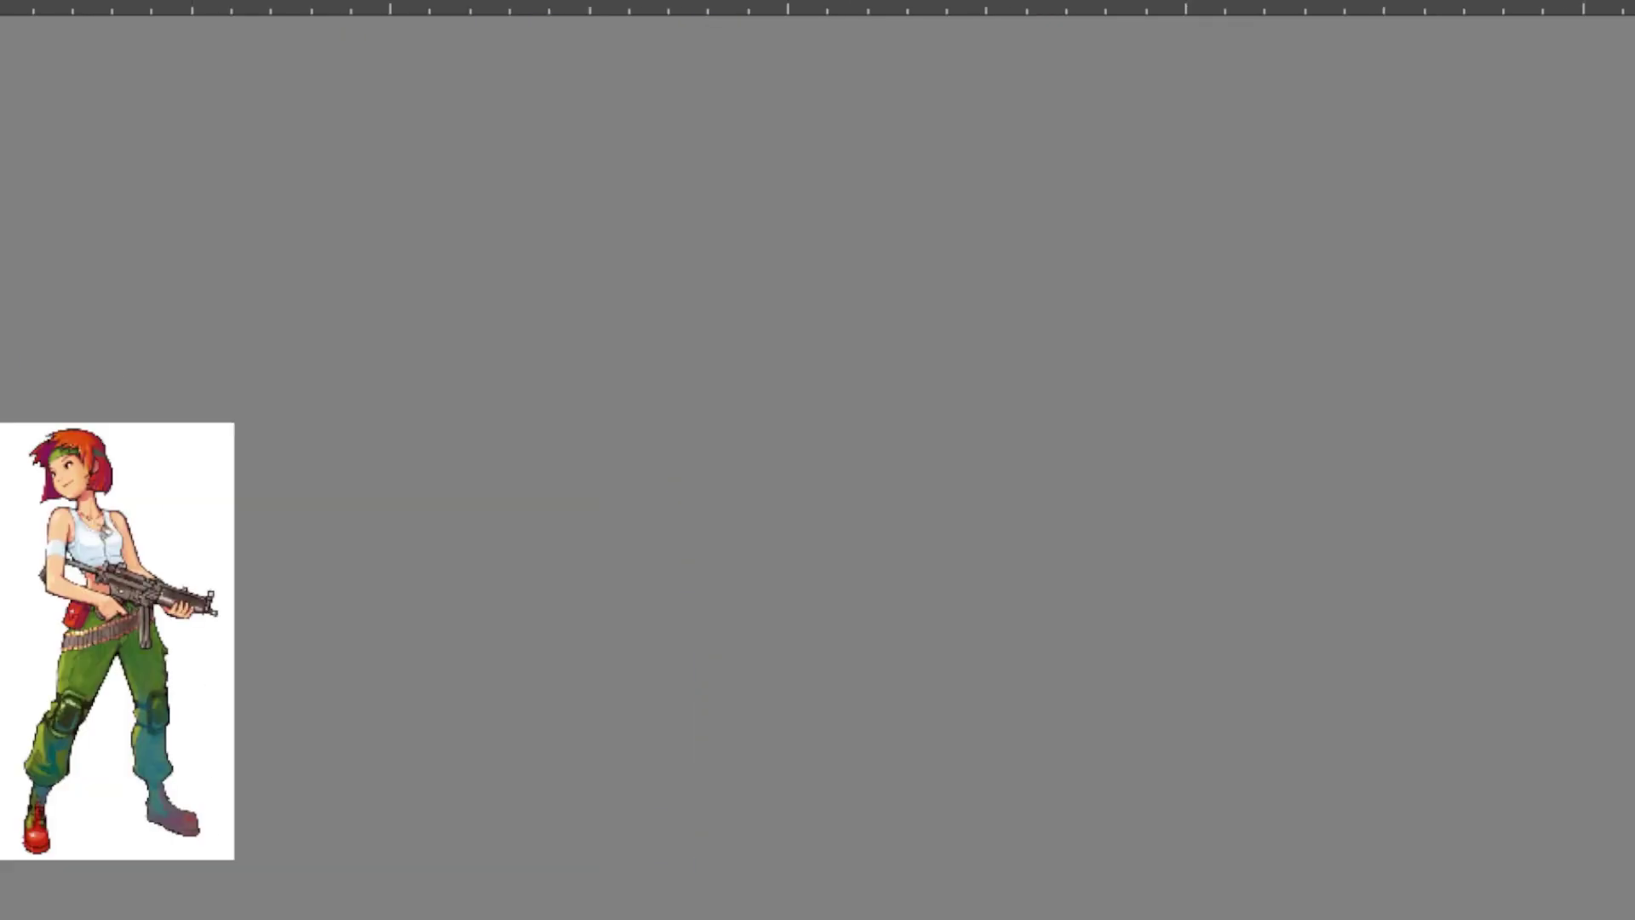
drag(0, 634, 739, 563)
Step: Trace the illustration's outer hair contour and spiky fringe with a black brush line
key(a)
drag(173, 552, 656, 383)
key(b)
scroll(867, 393, up, 10)
drag(867, 394, 633, 419)
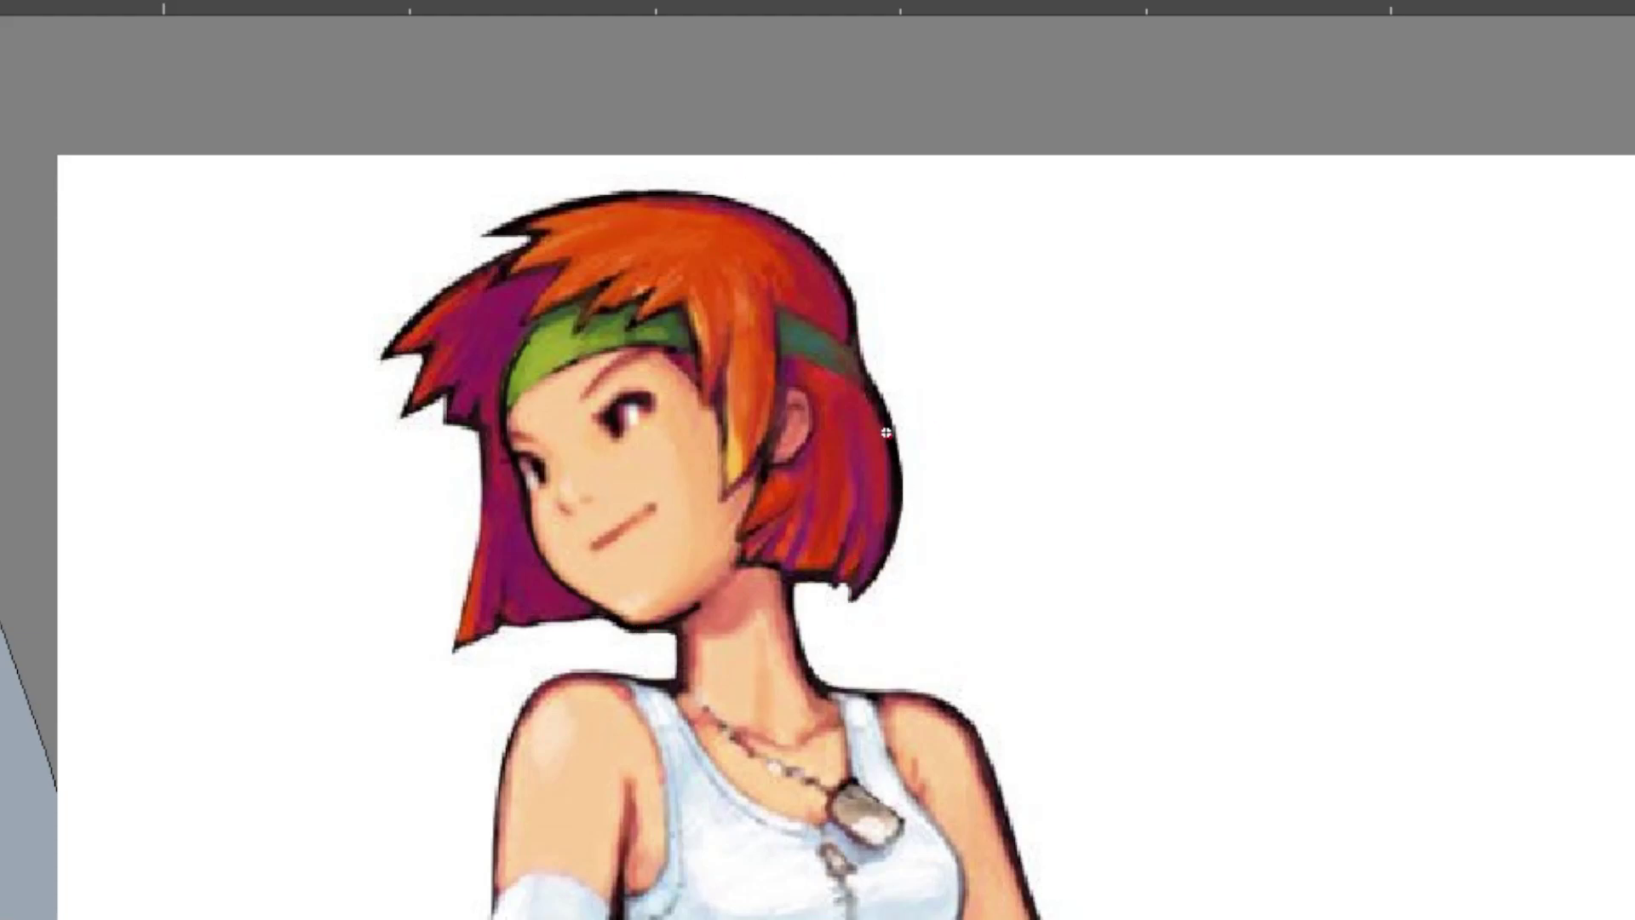
mouse_move(885, 433)
mouse_down()
mouse_move(825, 253)
mouse_move(838, 267)
mouse_move(761, 214)
mouse_move(614, 194)
mouse_move(508, 217)
mouse_move(548, 232)
mouse_move(513, 278)
mouse_move(592, 287)
mouse_move(750, 473)
mouse_move(796, 287)
mouse_move(780, 308)
mouse_move(849, 347)
mouse_move(786, 349)
mouse_move(864, 386)
mouse_move(775, 394)
mouse_move(811, 400)
mouse_move(740, 528)
mouse_move(744, 564)
mouse_move(802, 519)
mouse_move(793, 570)
mouse_up()
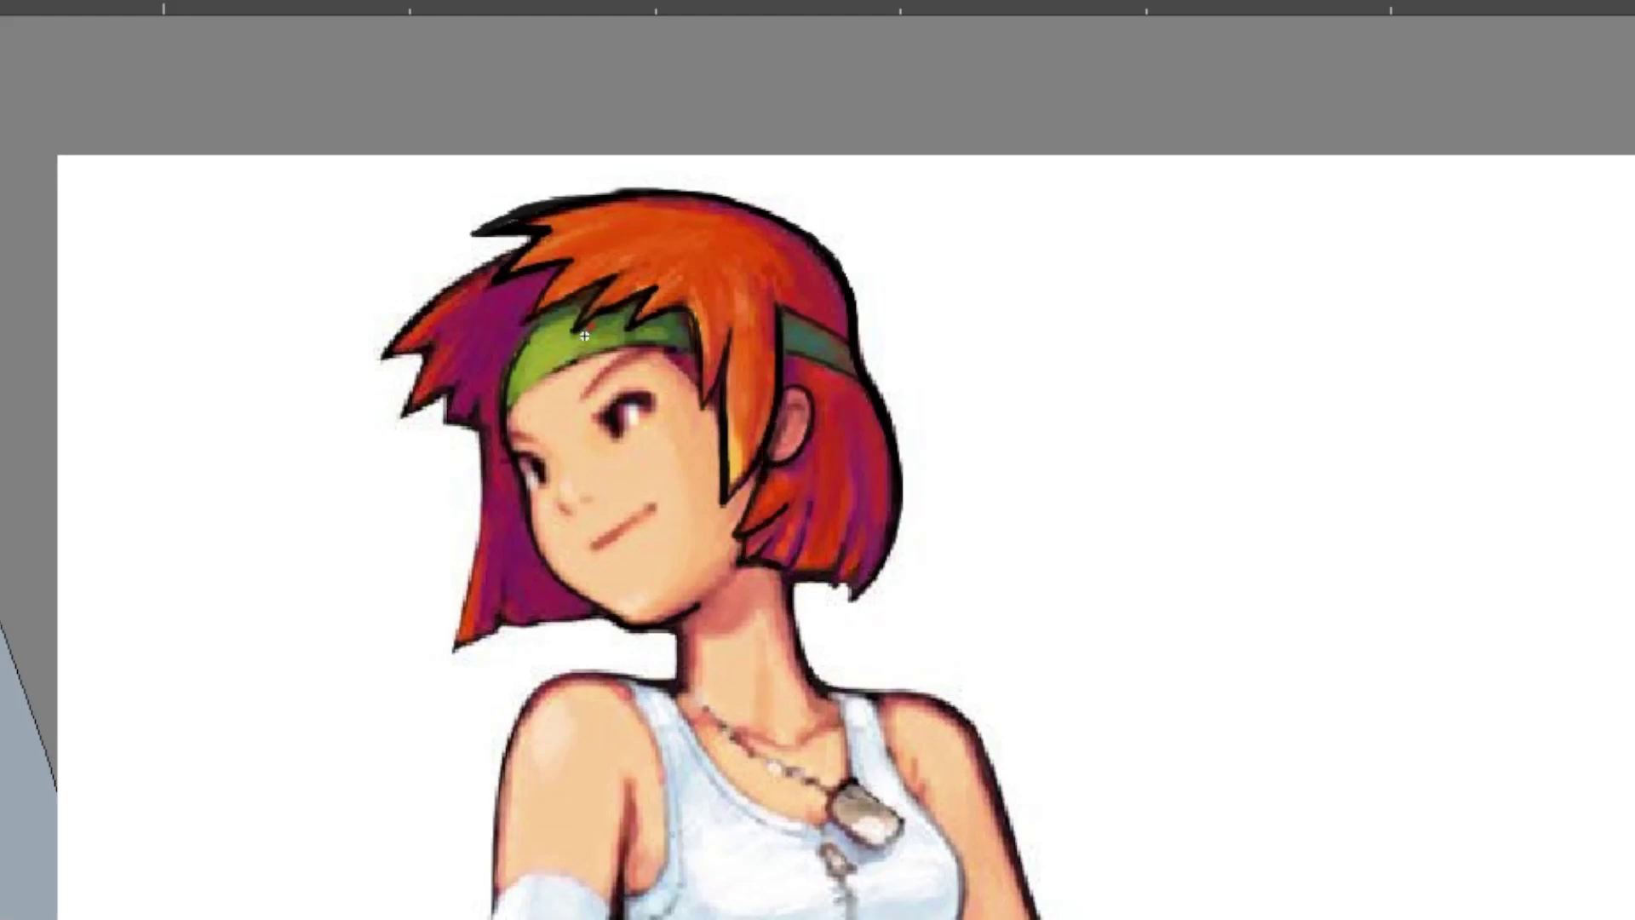
Step: Trace the illustration's headband, facial features and the hair hanging on the far side of the face
drag(505, 388, 581, 310)
drag(506, 405, 692, 347)
drag(660, 347, 722, 434)
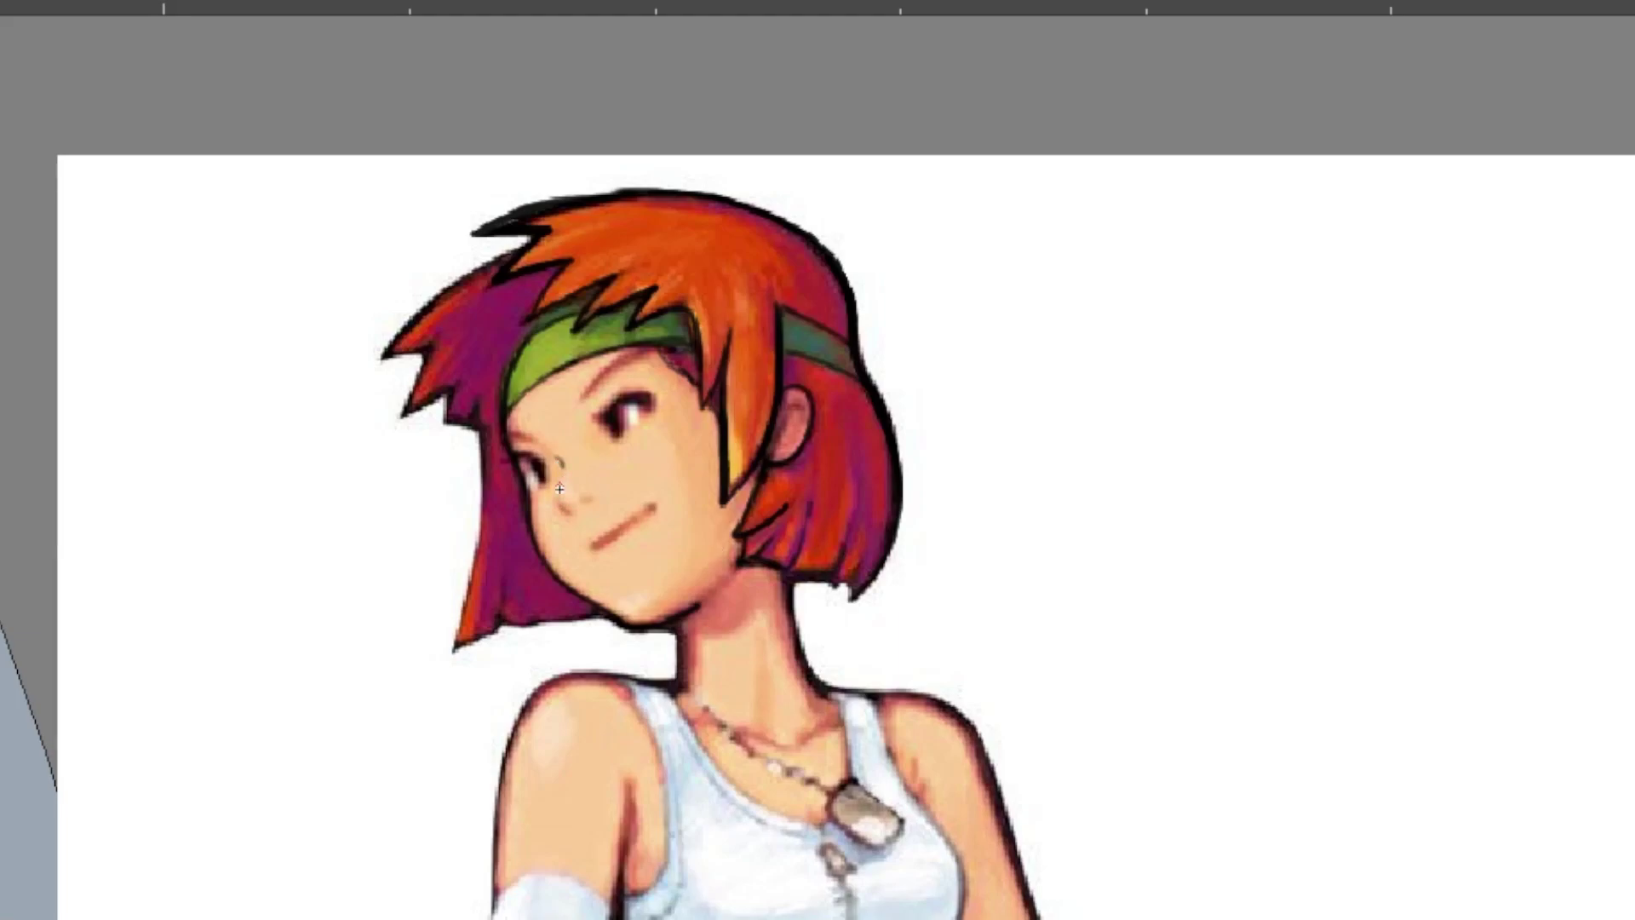
drag(582, 398, 643, 351)
drag(615, 406, 649, 404)
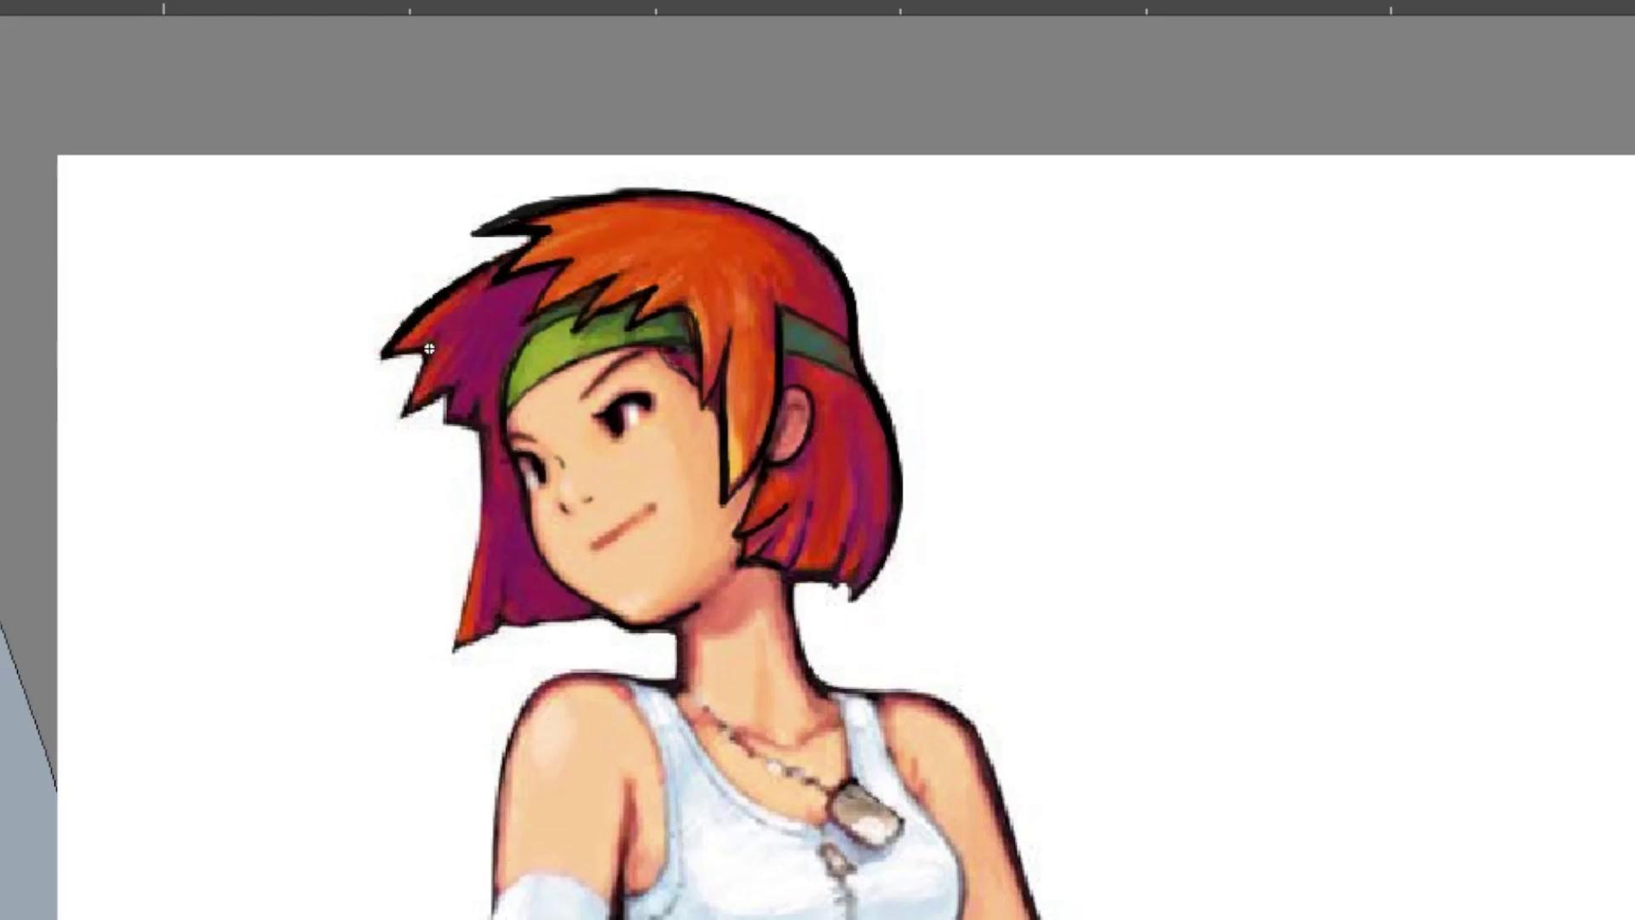
mouse_move(482, 453)
mouse_down()
mouse_move(459, 642)
mouse_move(600, 615)
mouse_up()
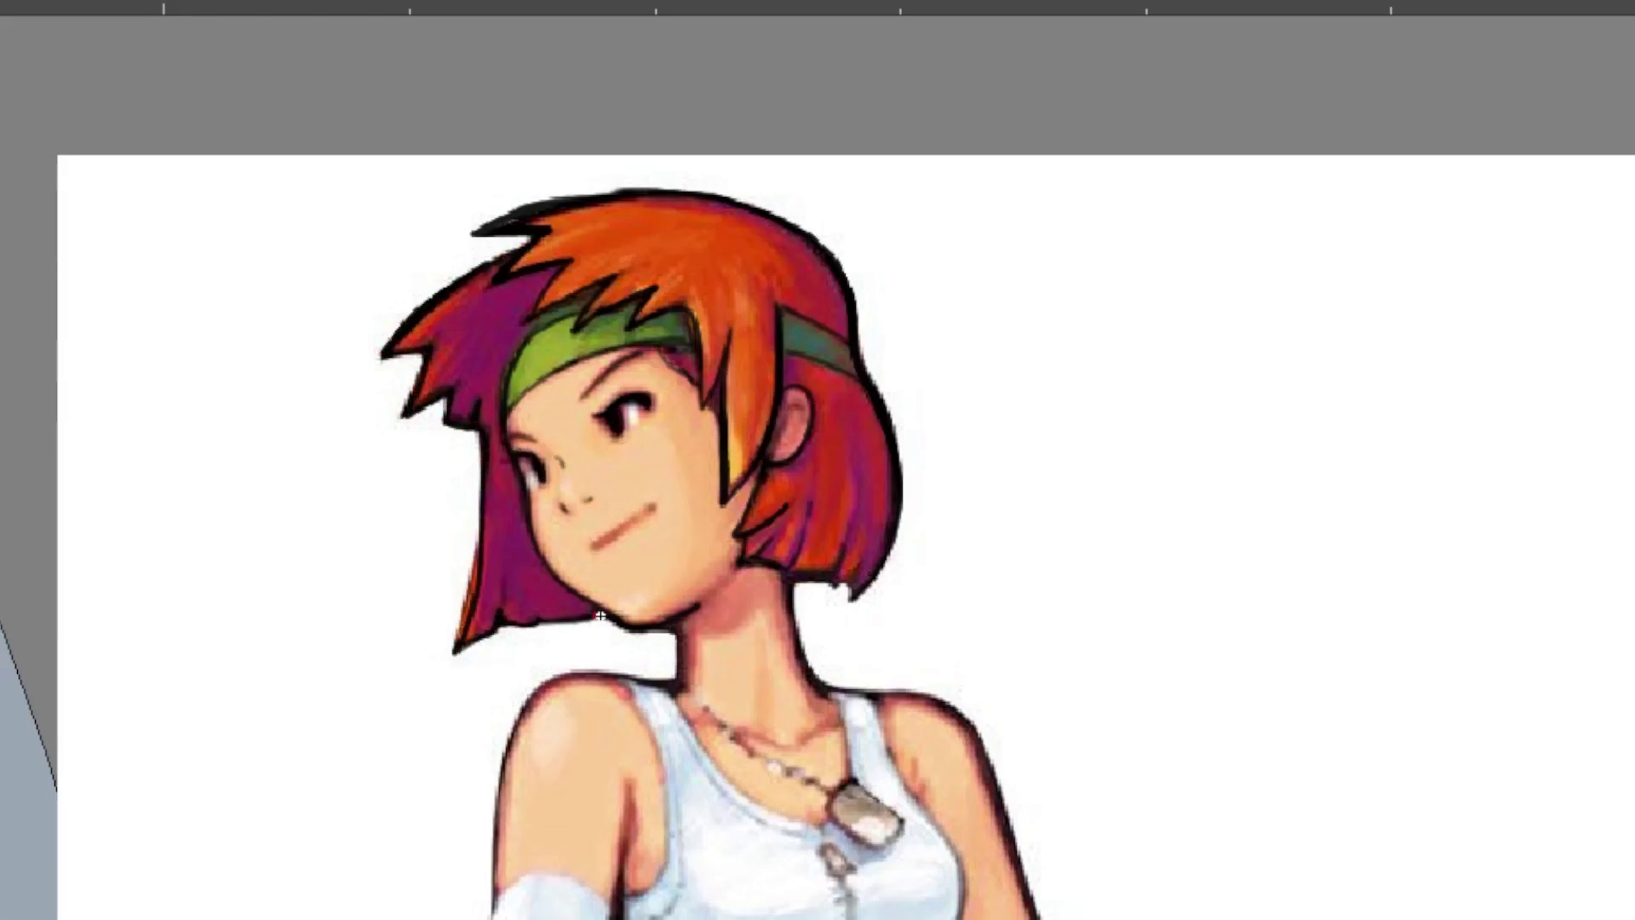
Step: Move the traced head line art over the rough head sketch and rotate it clockwise to match the sketch's tilt
key(a)
drag(607, 554, 0, 760)
mouse_move(0, 760)
mouse_down()
mouse_move(167, 465)
mouse_move(950, 168)
mouse_up()
mouse_move(950, 169)
mouse_down()
mouse_move(0, 548)
mouse_move(0, 683)
mouse_up()
drag(0, 683, 0, 724)
mouse_move(103, 461)
mouse_down()
mouse_move(133, 462)
mouse_move(86, 464)
mouse_move(143, 472)
mouse_up()
key(period)
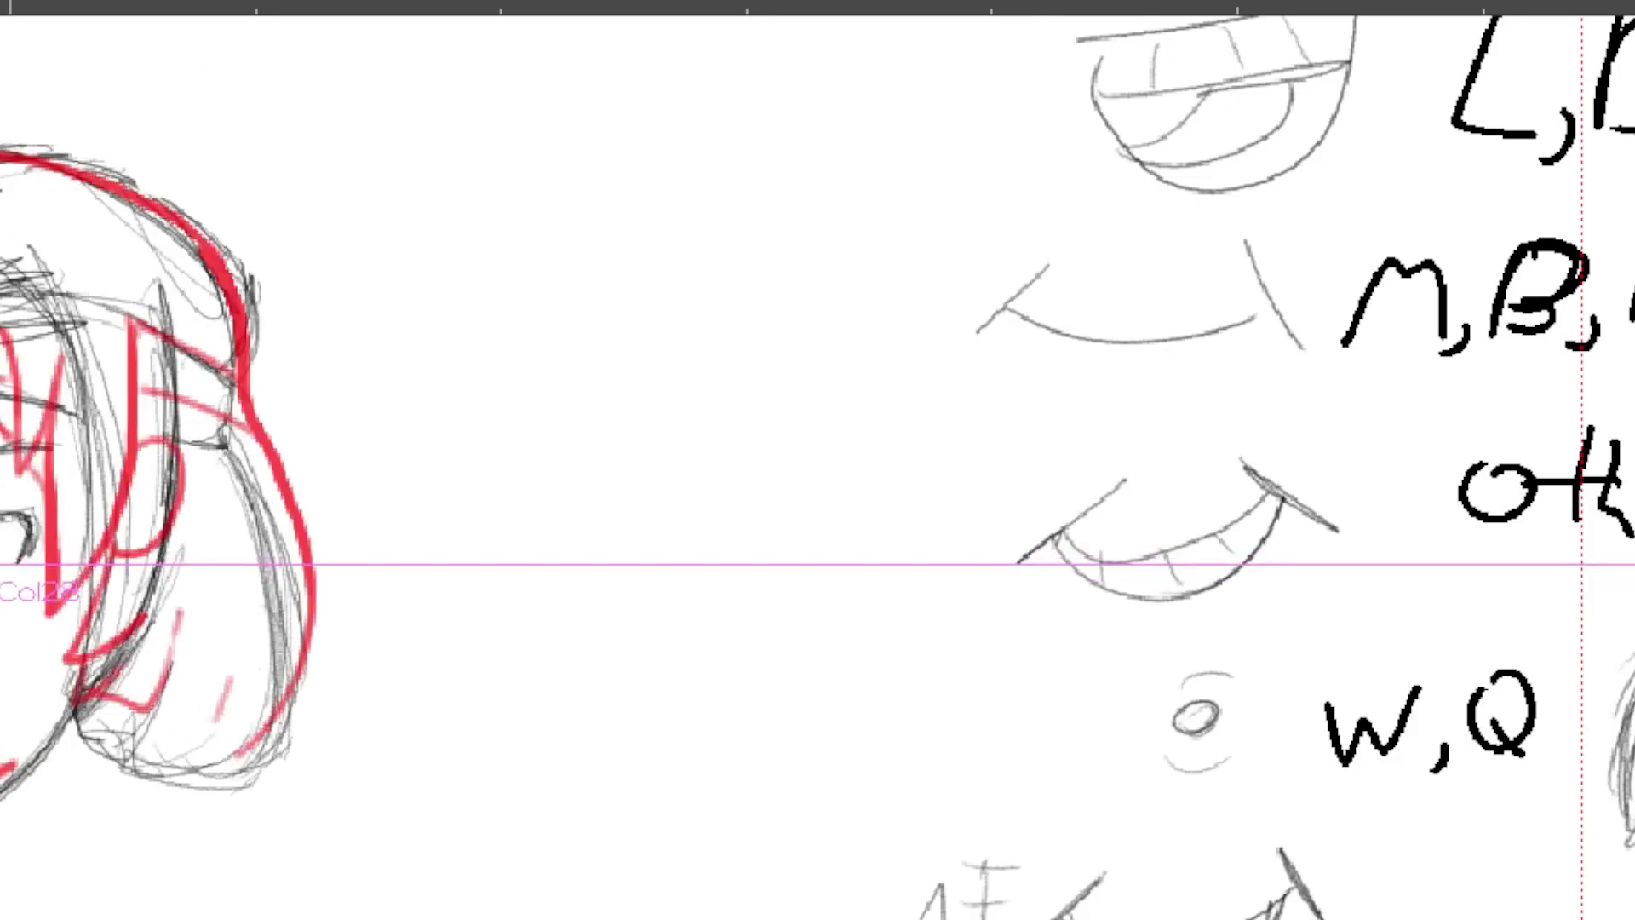
key(comma)
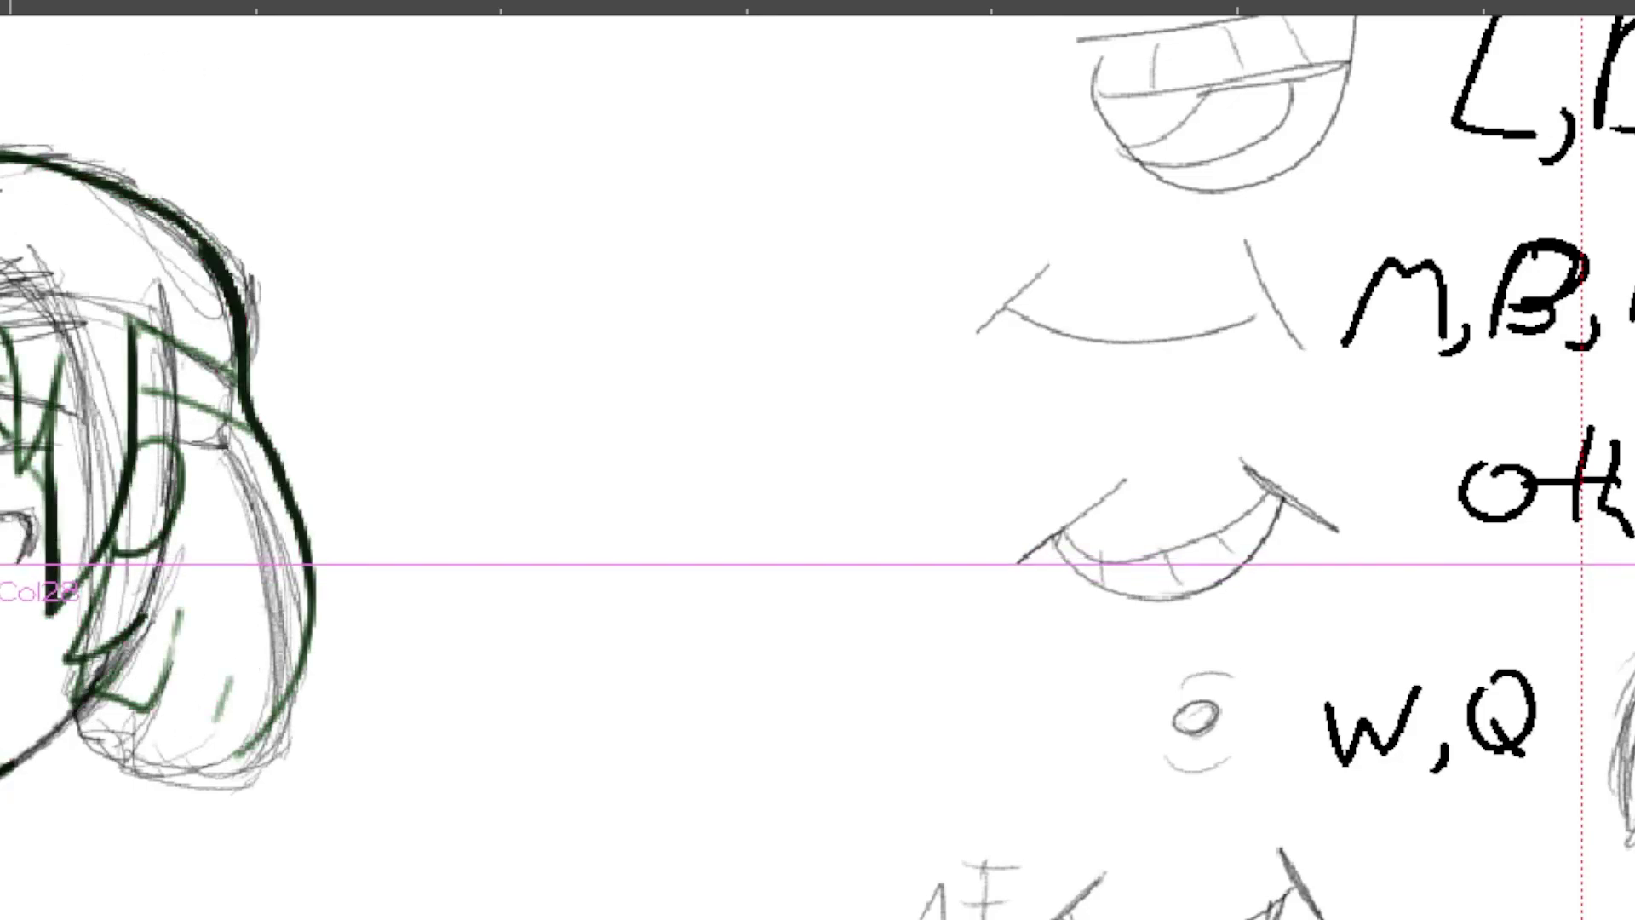
drag(3, 608, 380, 510)
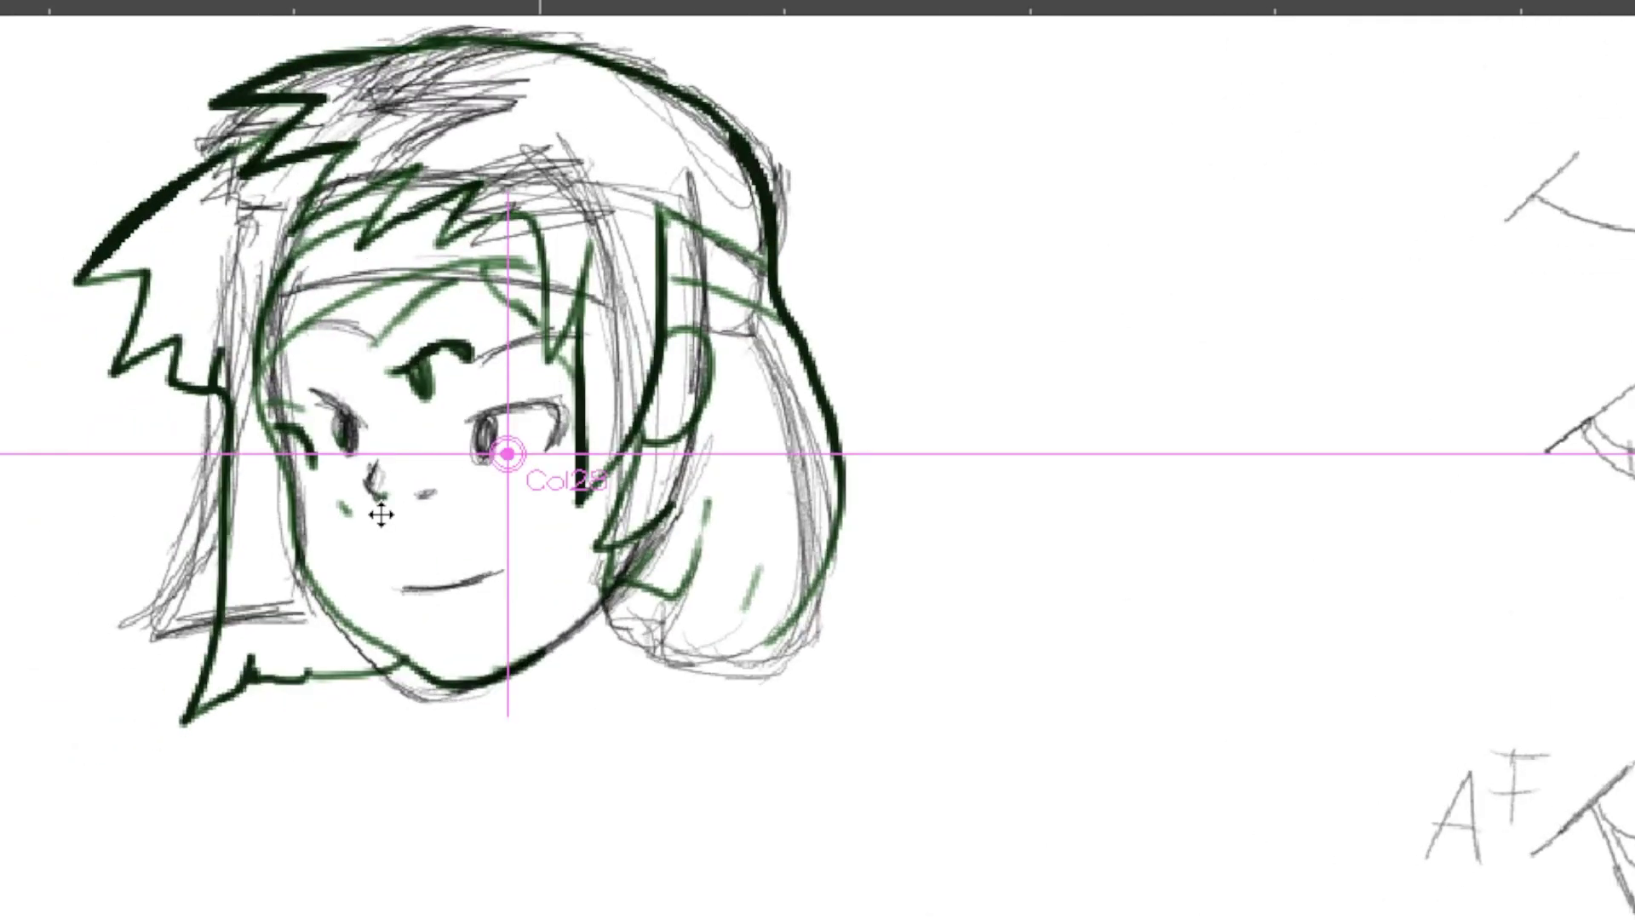
drag(210, 252, 288, 246)
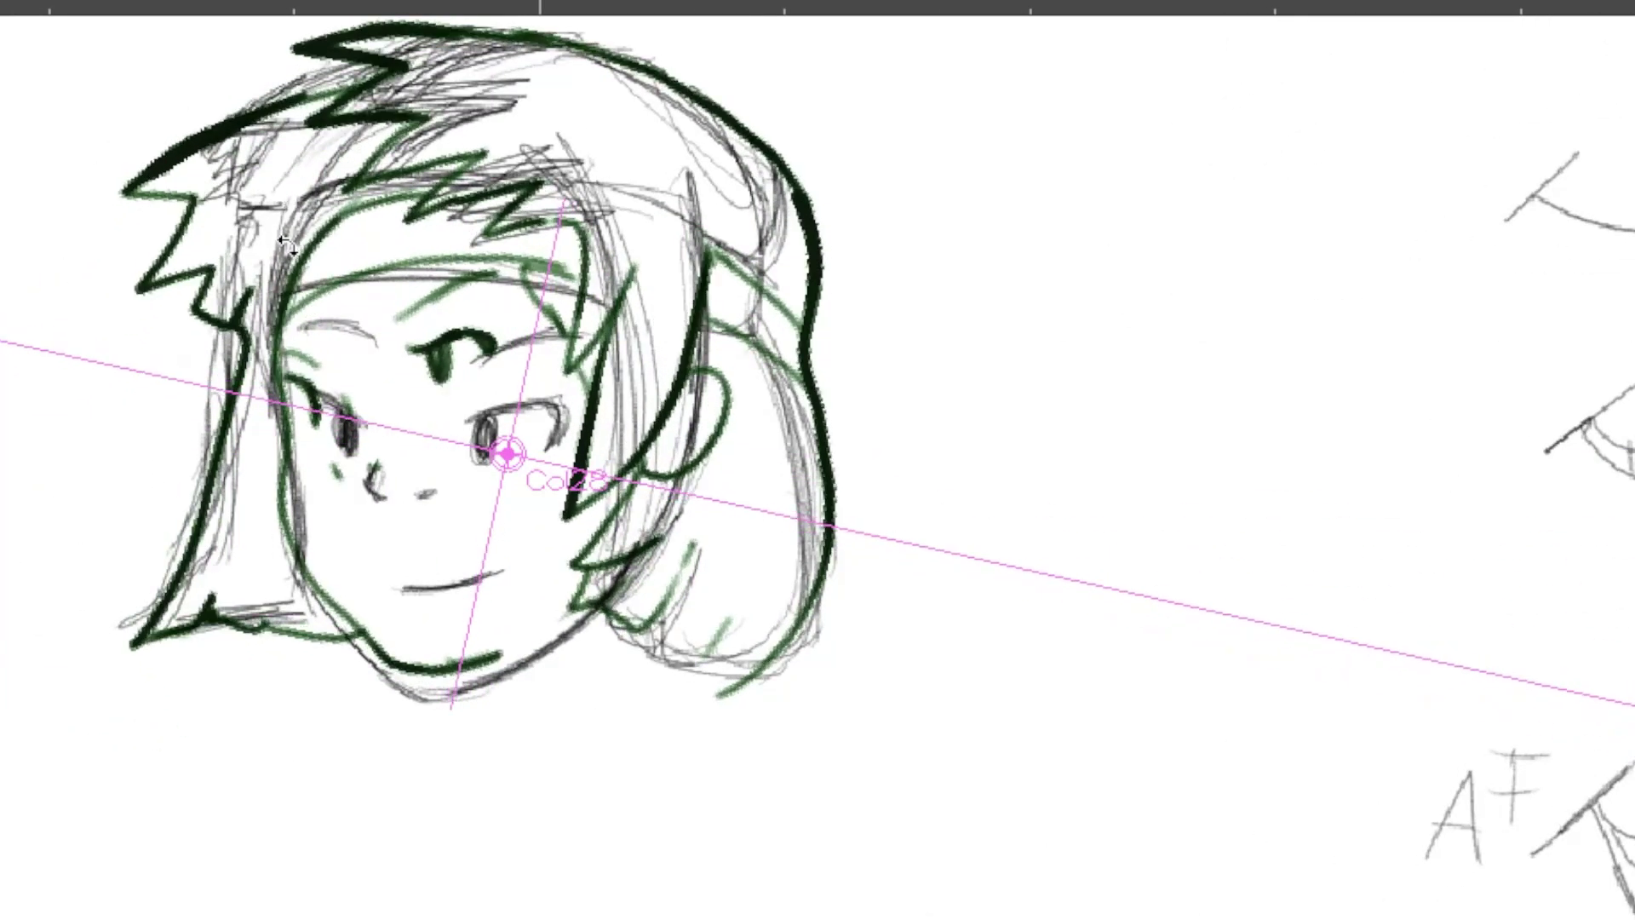
drag(149, 334, 148, 349)
Step: Close the lower edge of the back hair and shift the rough mouth and jaw drawings toward the face's far side
key(b)
mouse_move(582, 622)
mouse_down()
mouse_move(665, 662)
mouse_move(753, 673)
mouse_move(822, 579)
mouse_up()
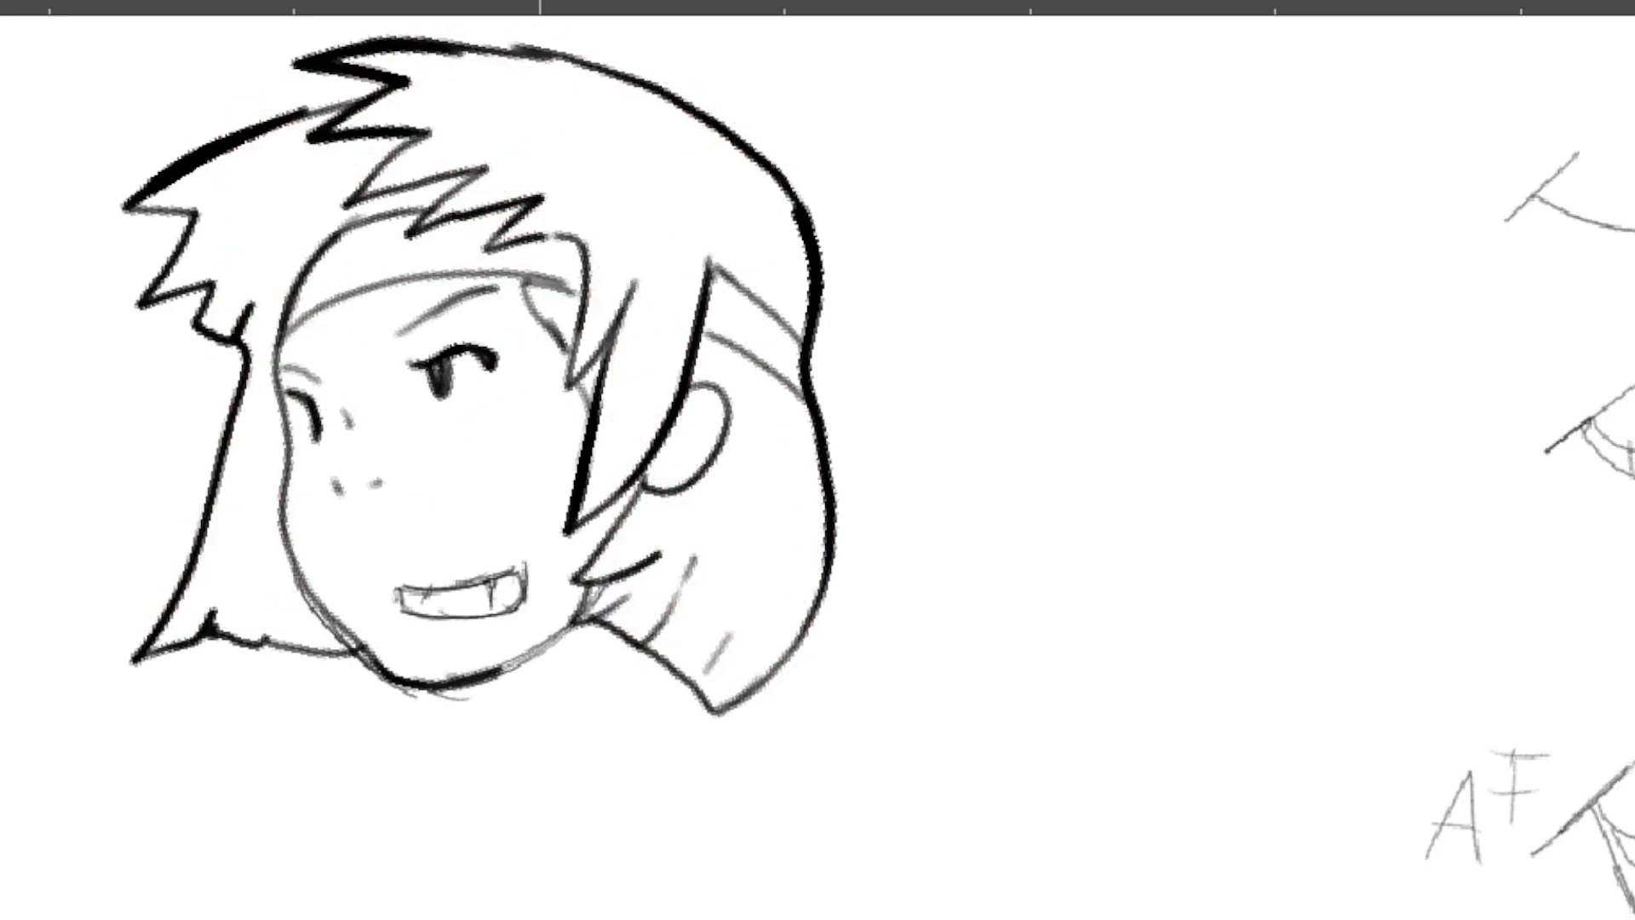
key(/)
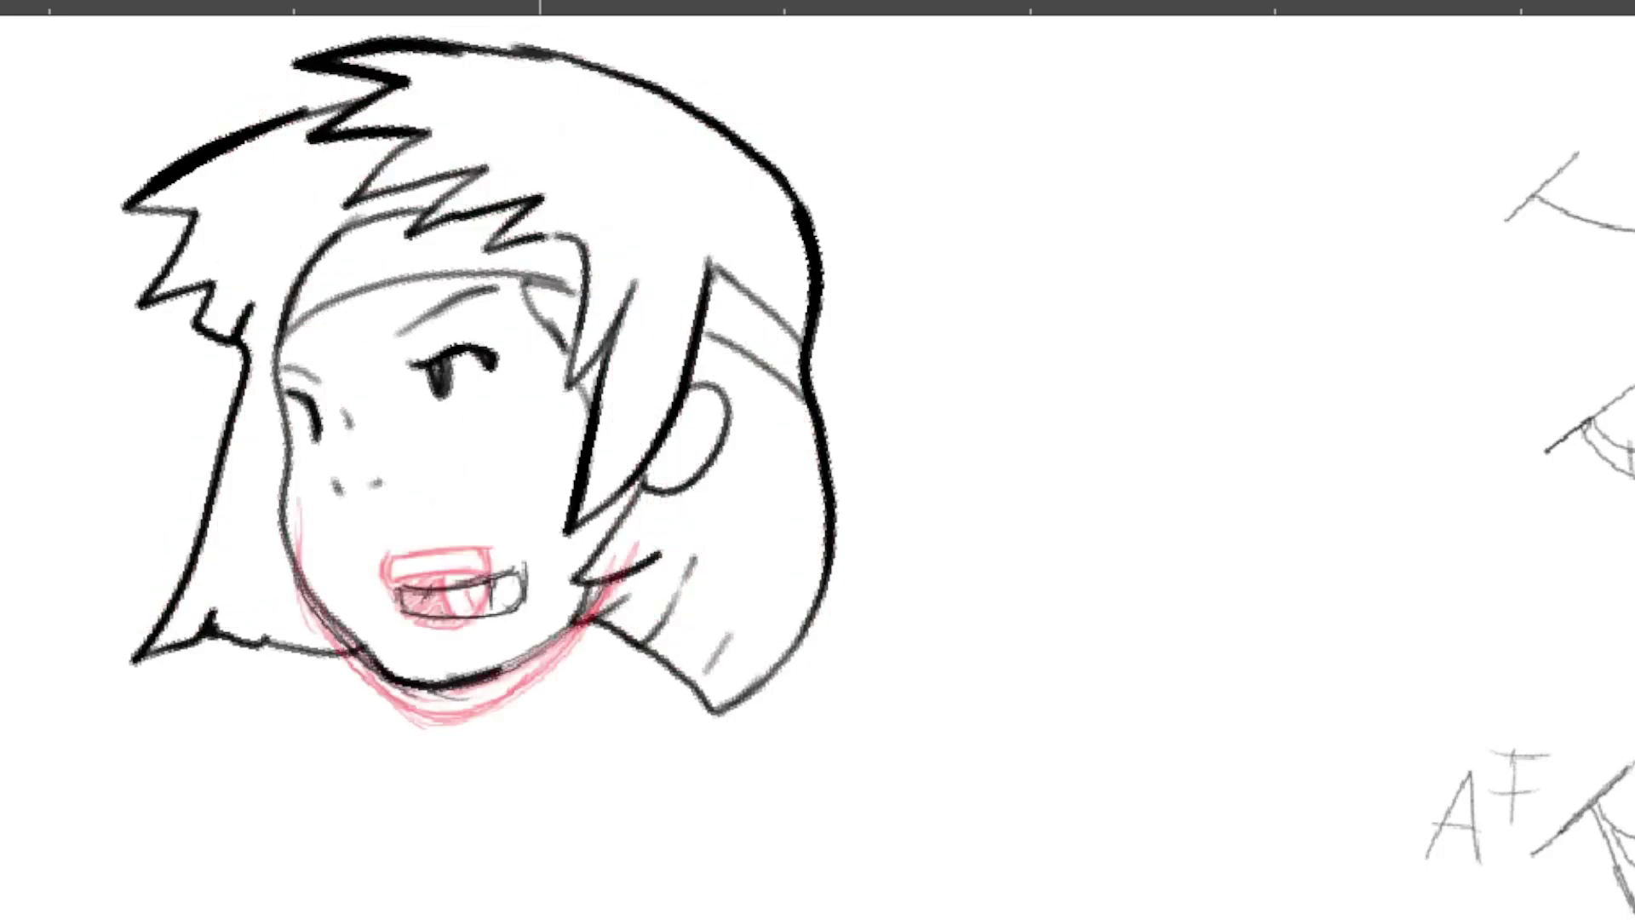
key(a)
drag(246, 521, 177, 475)
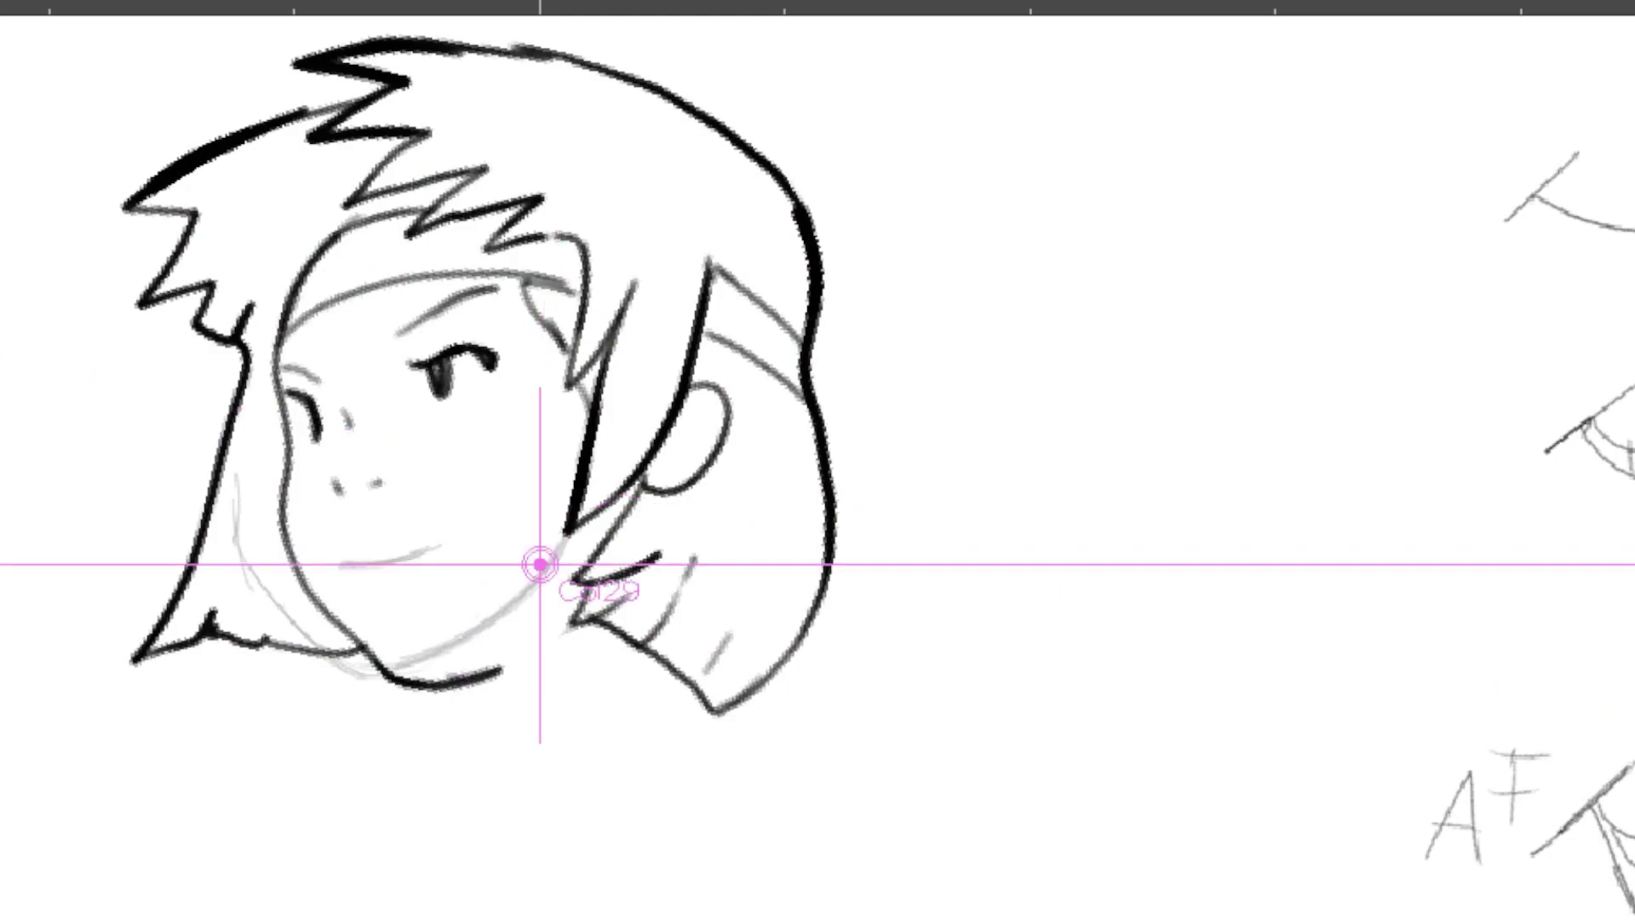
Step: Erase the jaw from the head line art, then ink the jawline and closed mouth on the first frame
key(b)
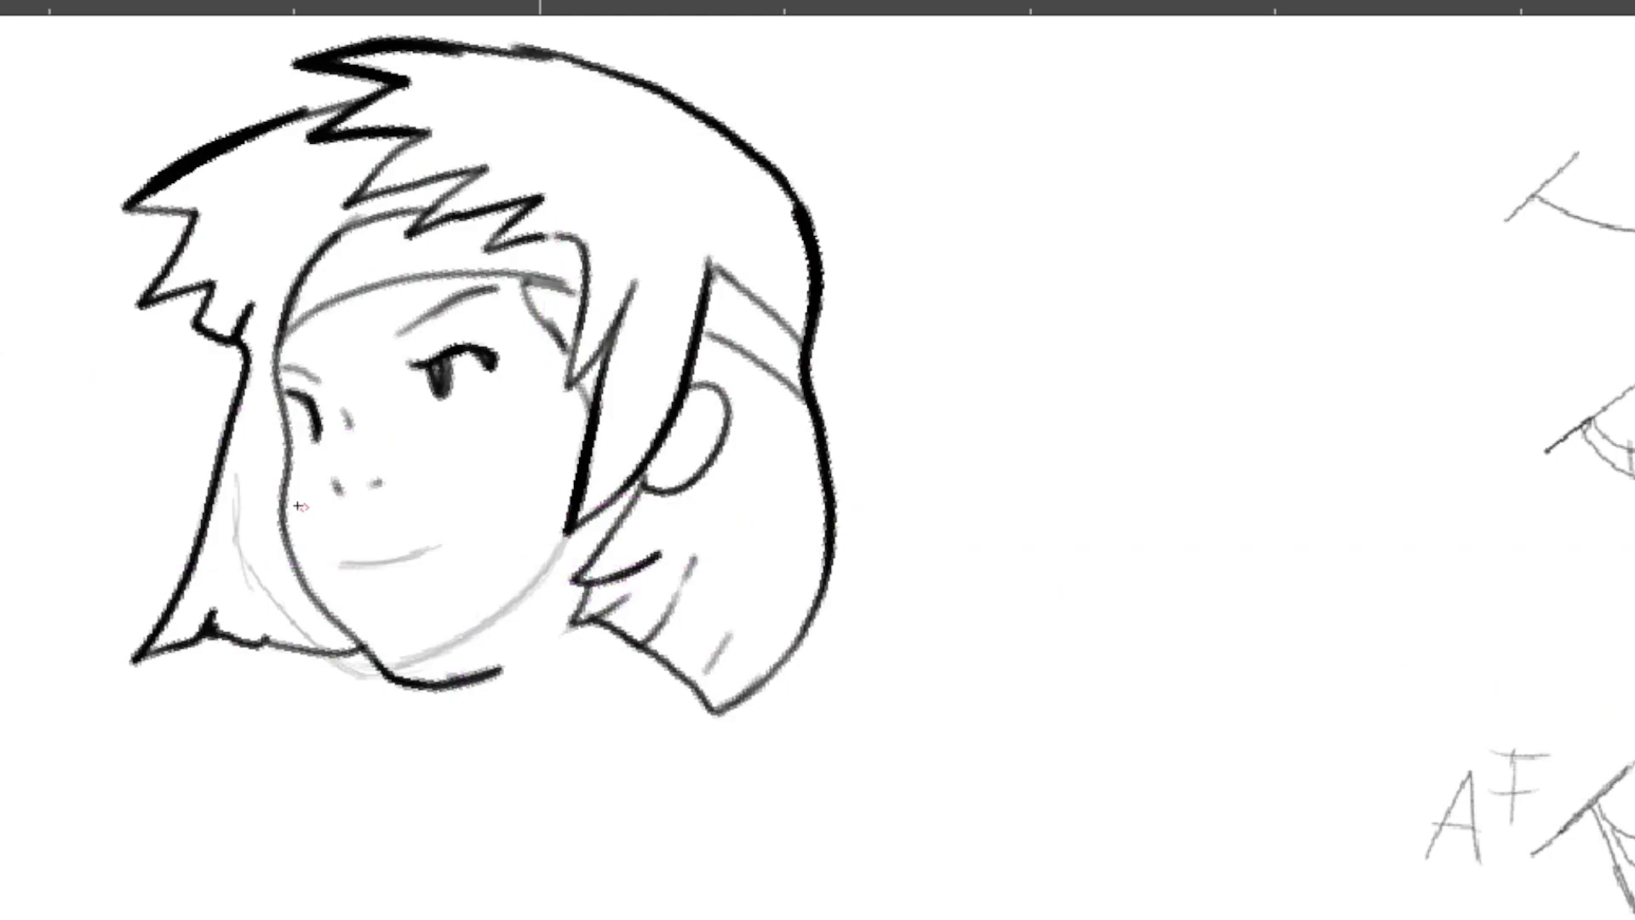
mouse_move(288, 458)
mouse_down()
mouse_move(284, 531)
mouse_move(379, 666)
mouse_move(492, 673)
mouse_up()
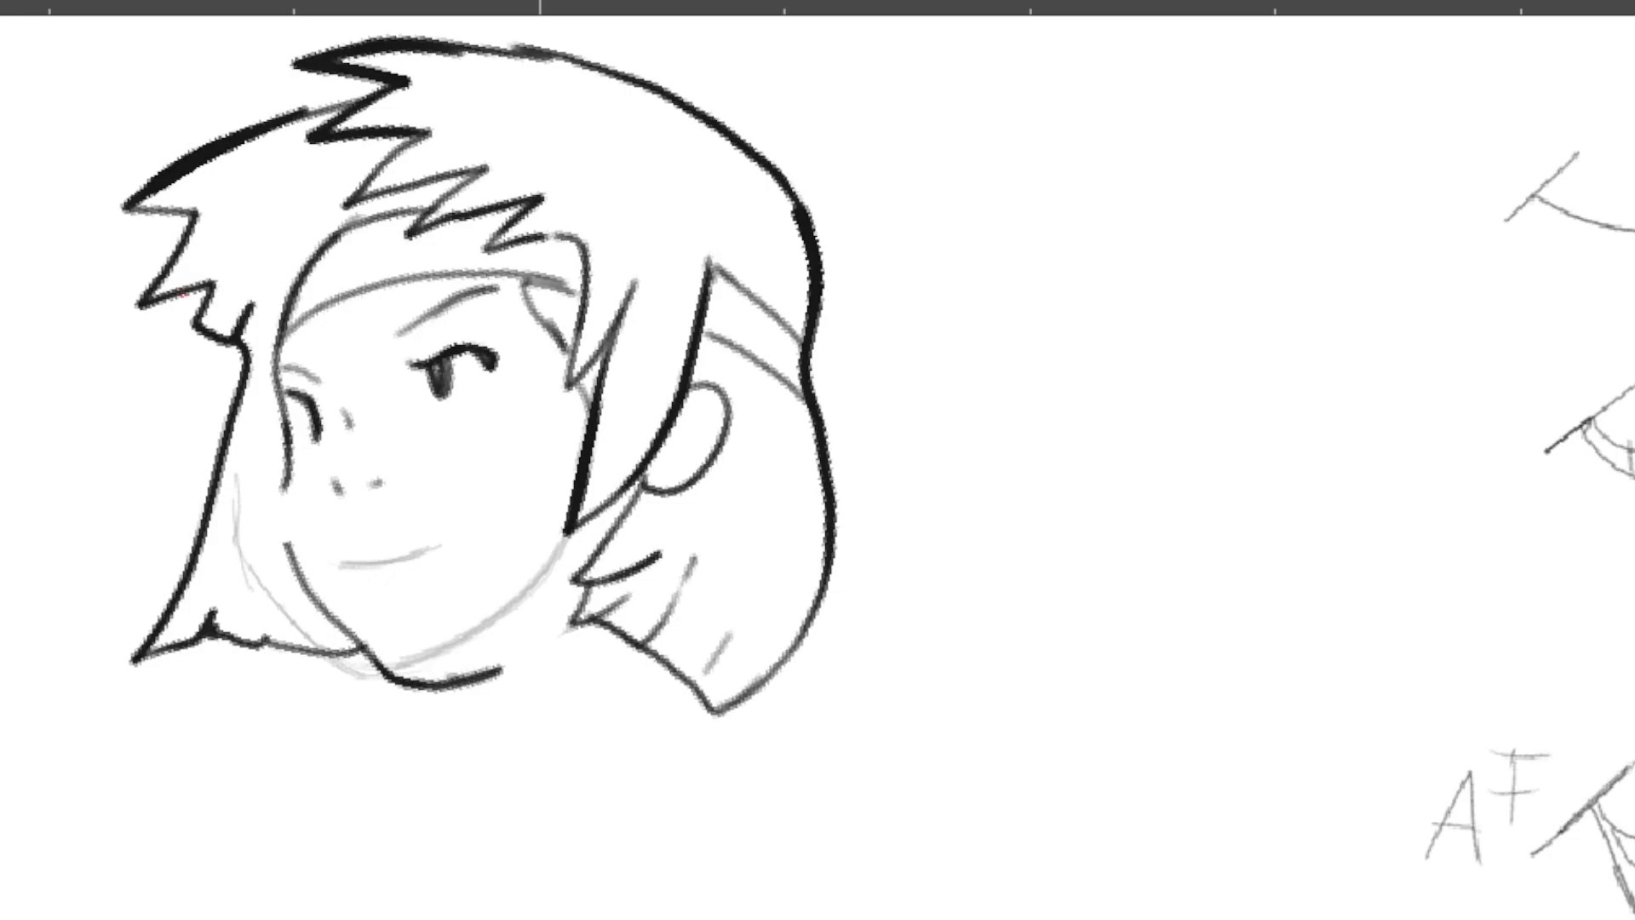
mouse_move(288, 525)
mouse_down()
mouse_move(292, 553)
mouse_move(370, 618)
mouse_move(473, 669)
mouse_up()
key(b)
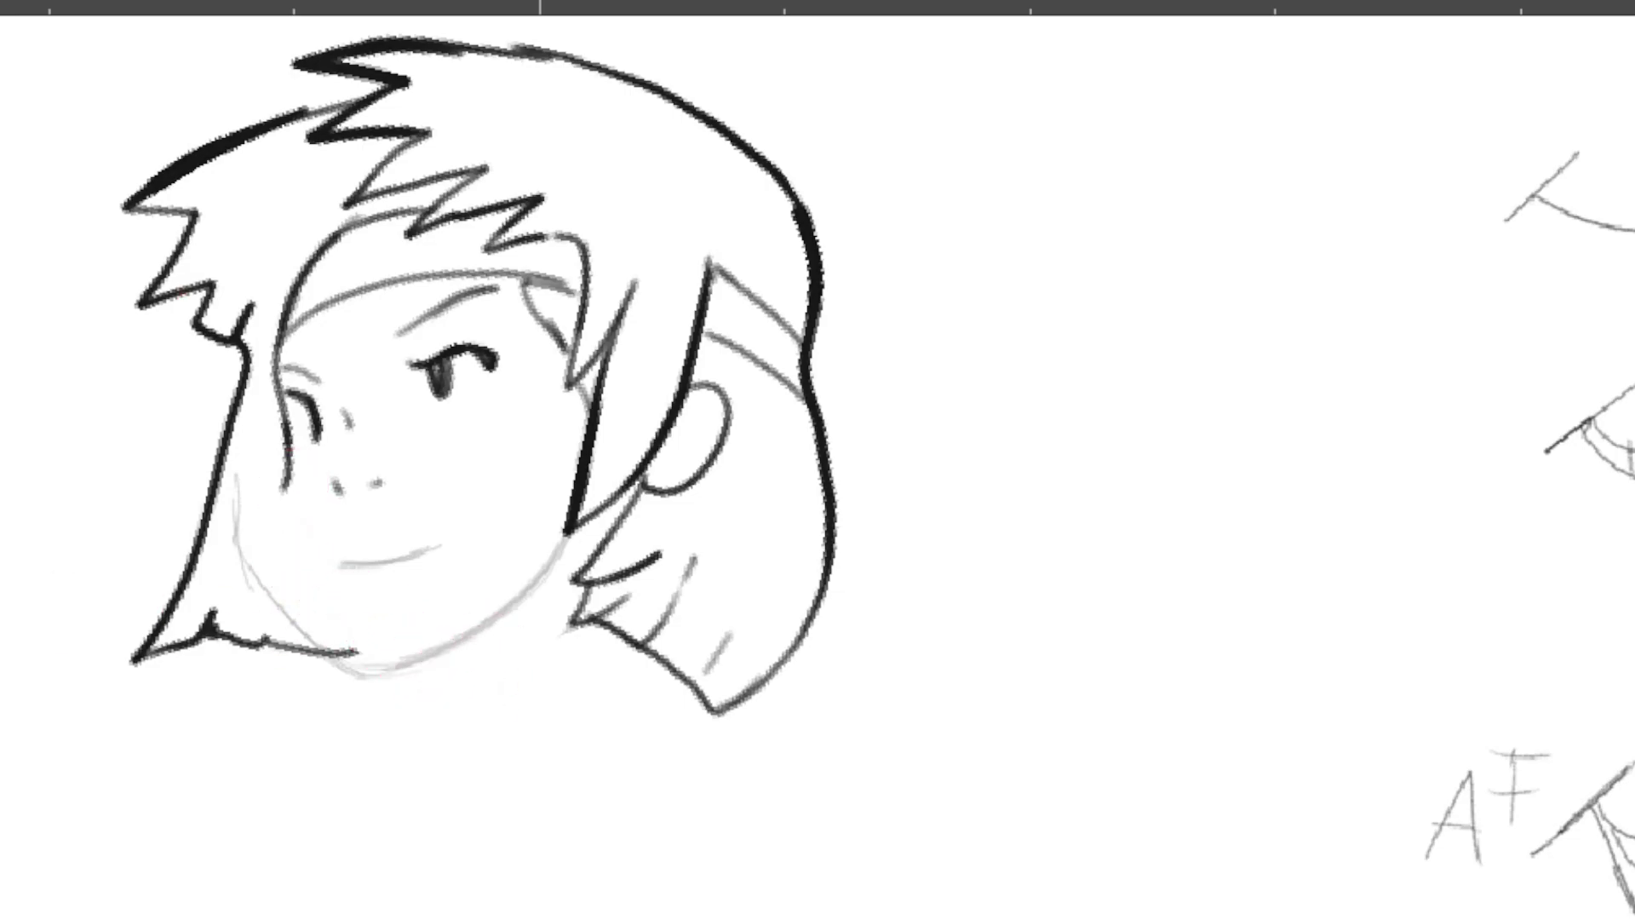
drag(285, 487, 487, 670)
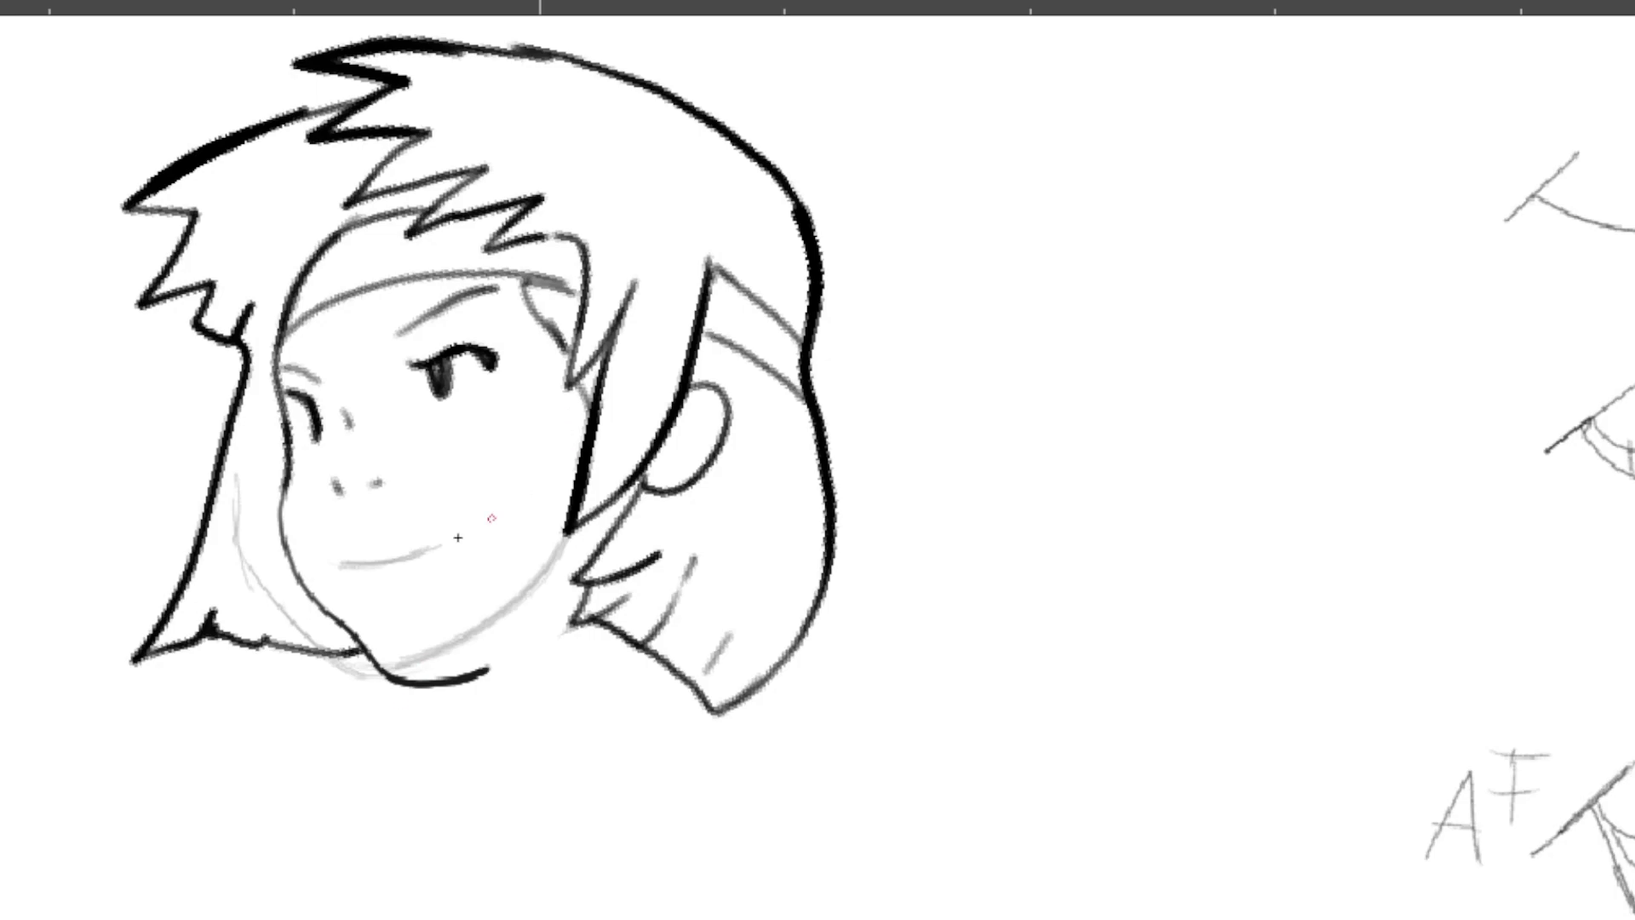
drag(344, 563, 442, 536)
Step: Ink the jawline on the next closed-mouth key frame, following the first frame's jaw through onion skin
key(.)
key(.)
key(.)
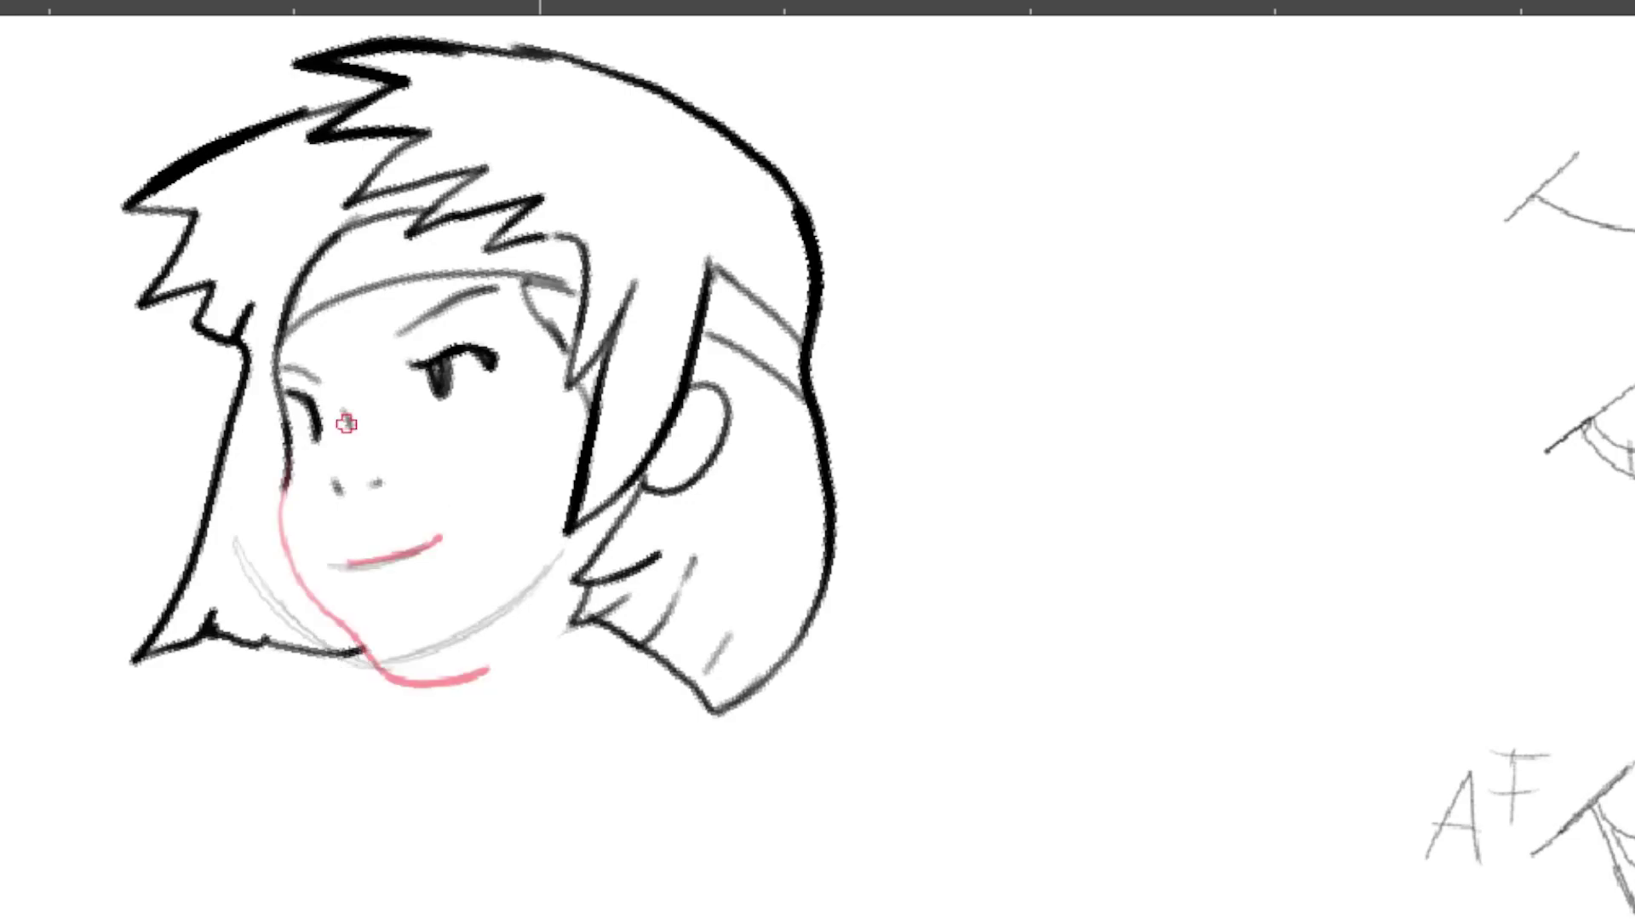
mouse_move(288, 461)
mouse_down()
mouse_move(282, 529)
mouse_move(372, 666)
mouse_move(486, 677)
mouse_up()
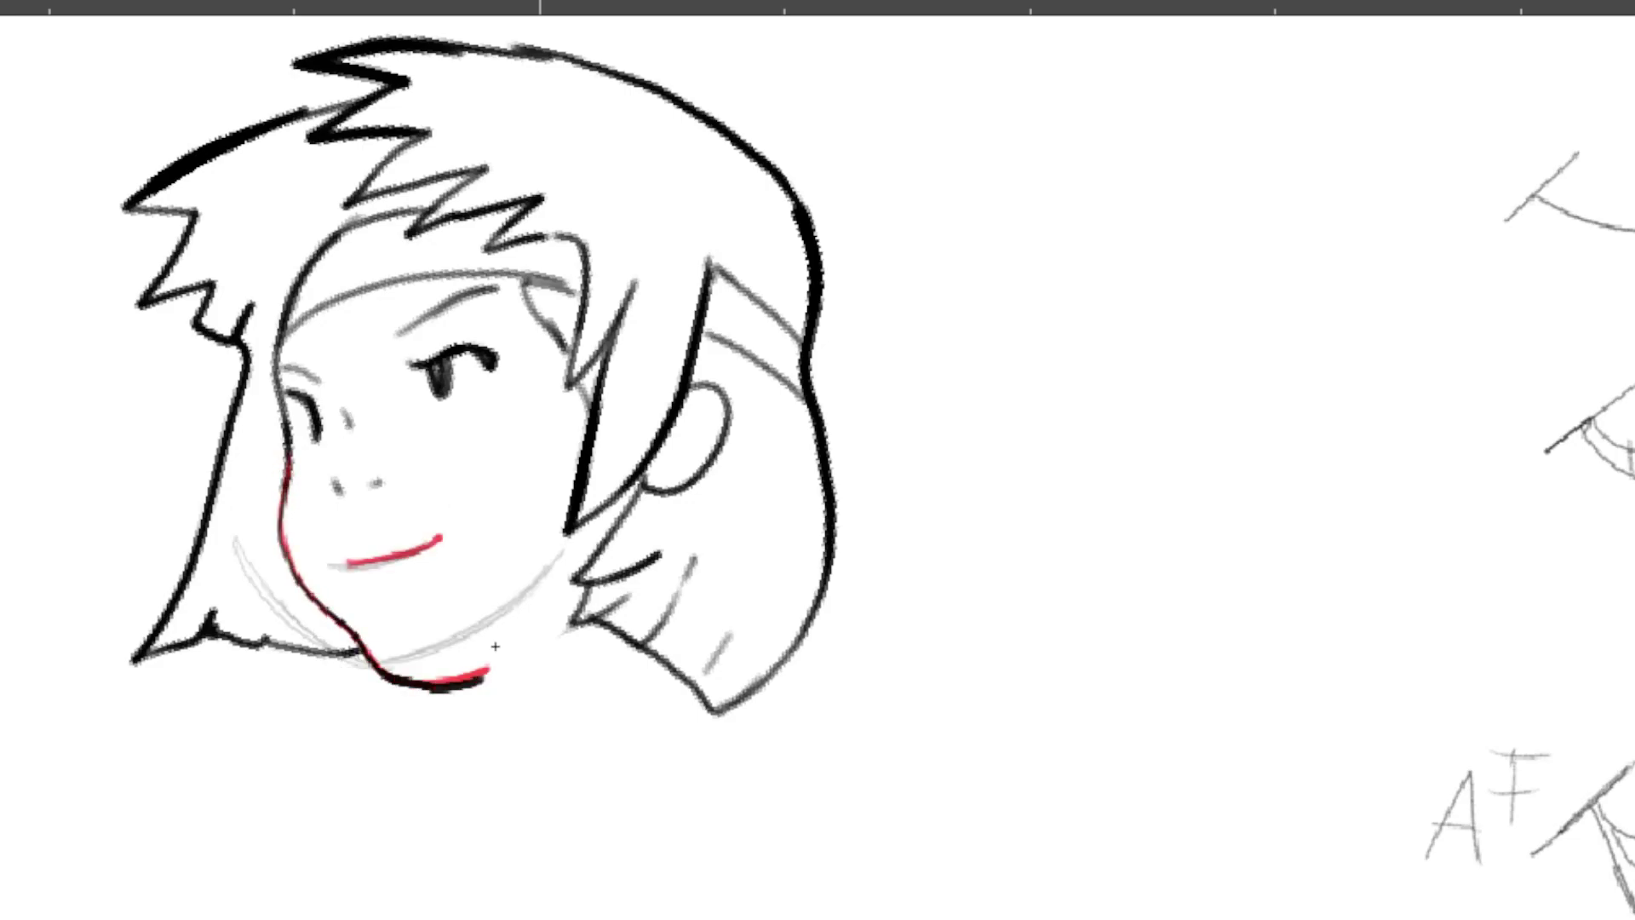
Step: Correct the chin line to match the first frame's jaw and trace the closed mouth line
key(e)
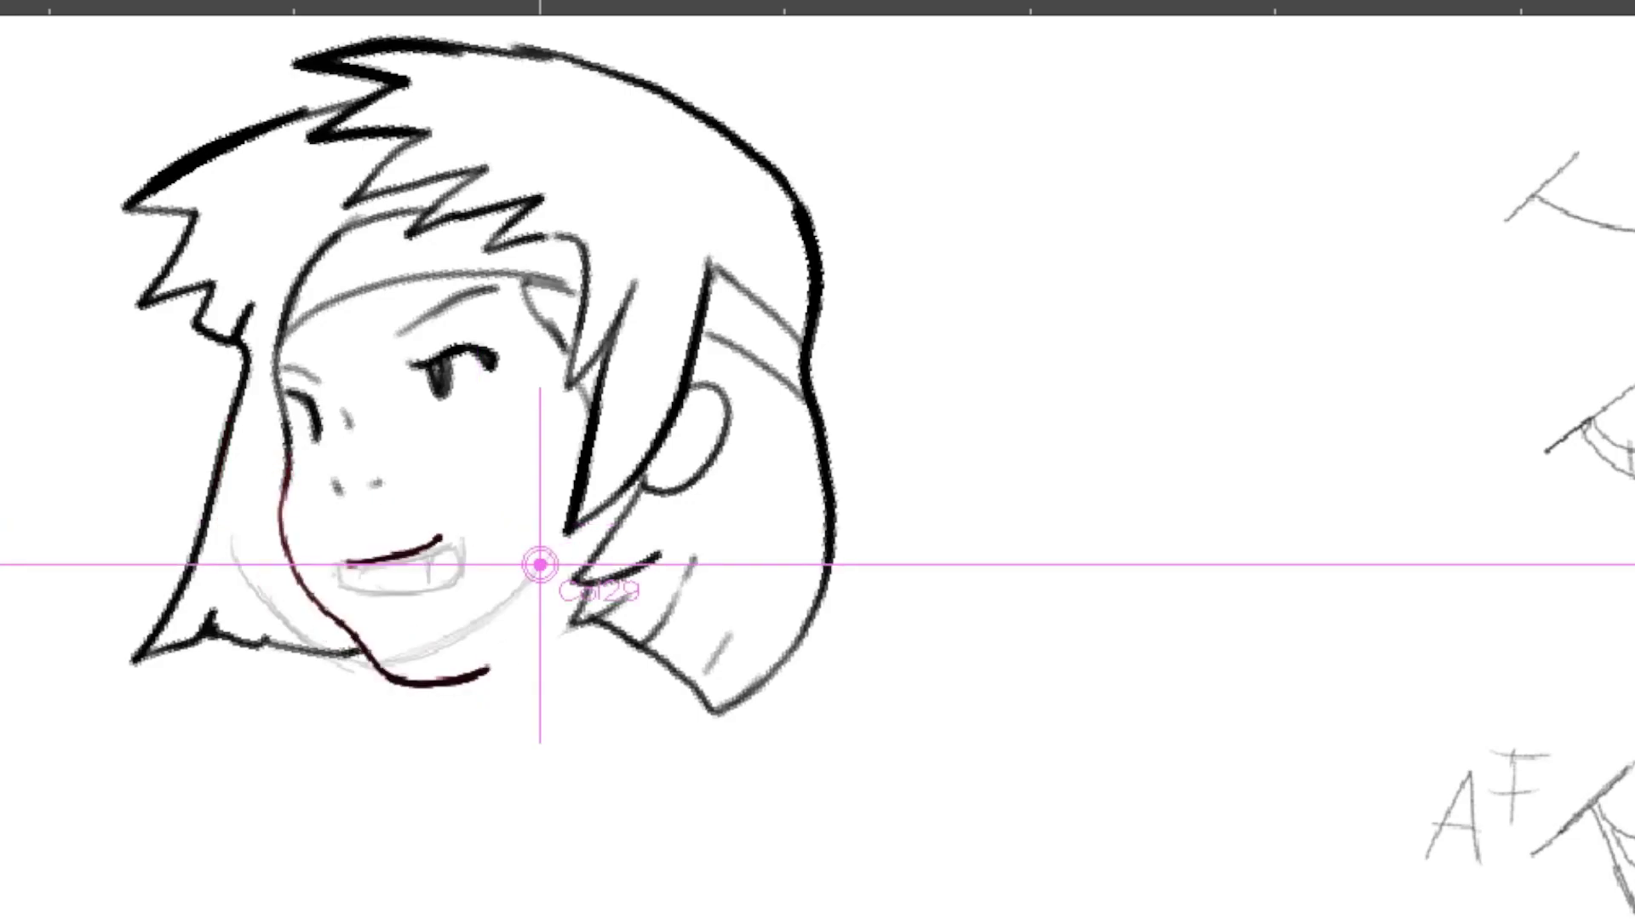
key(b)
key(.)
key(a)
drag(388, 677, 487, 671)
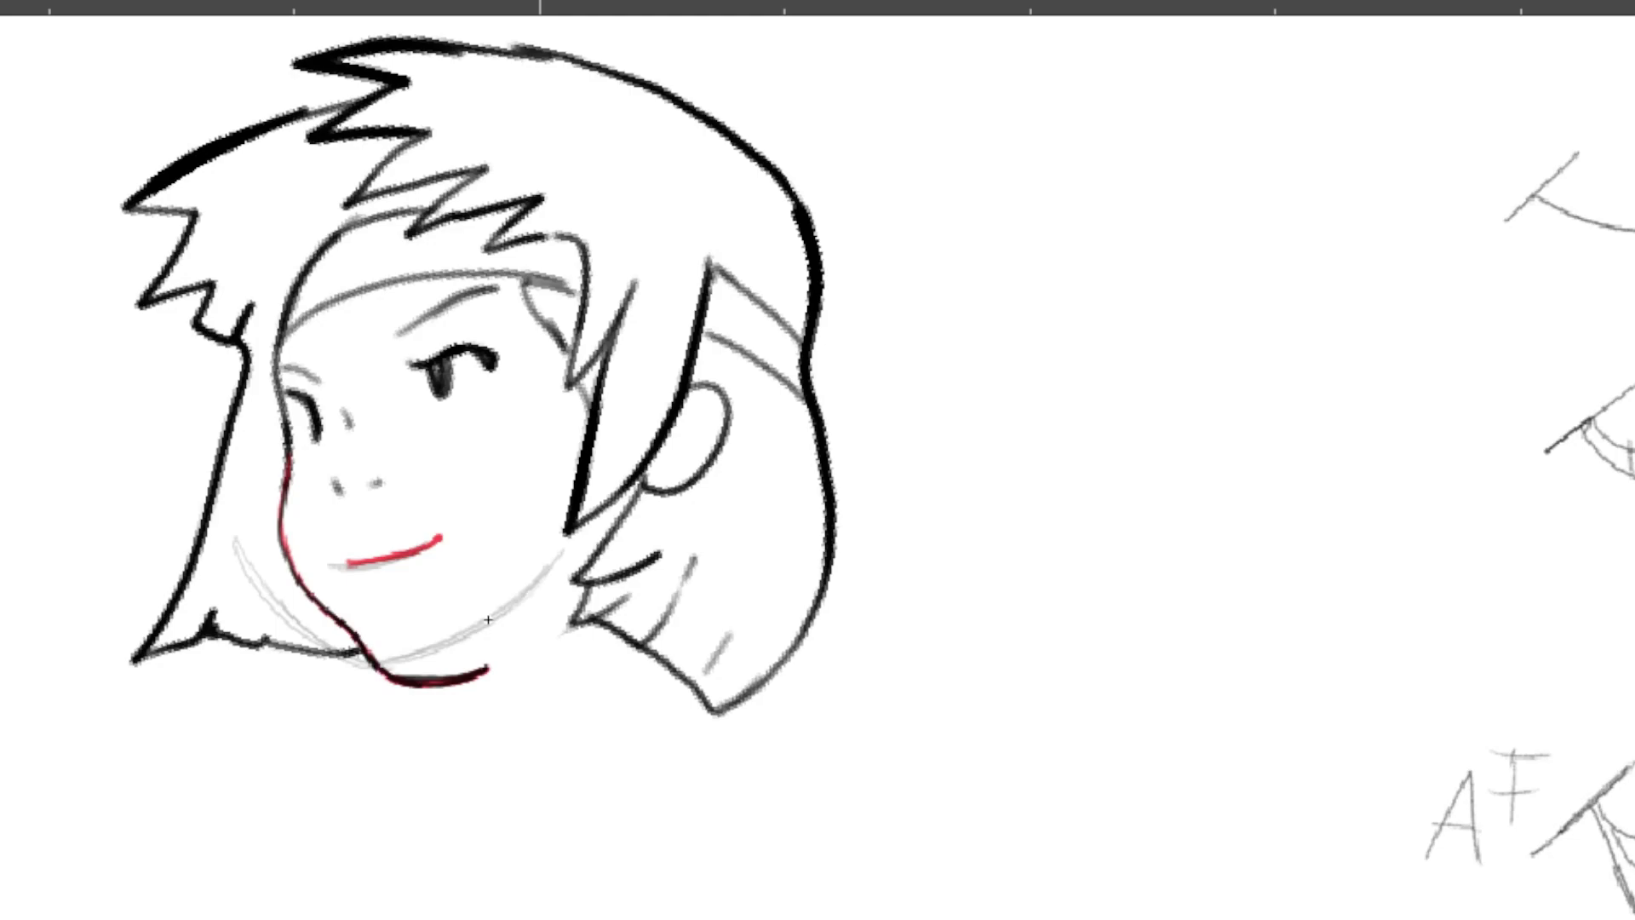
drag(332, 566, 439, 537)
Step: Ink the jawline on the wide-open mouth frame, with the chin slightly below the closed-mouth jaw
key(Right)
key(Left)
key(Left)
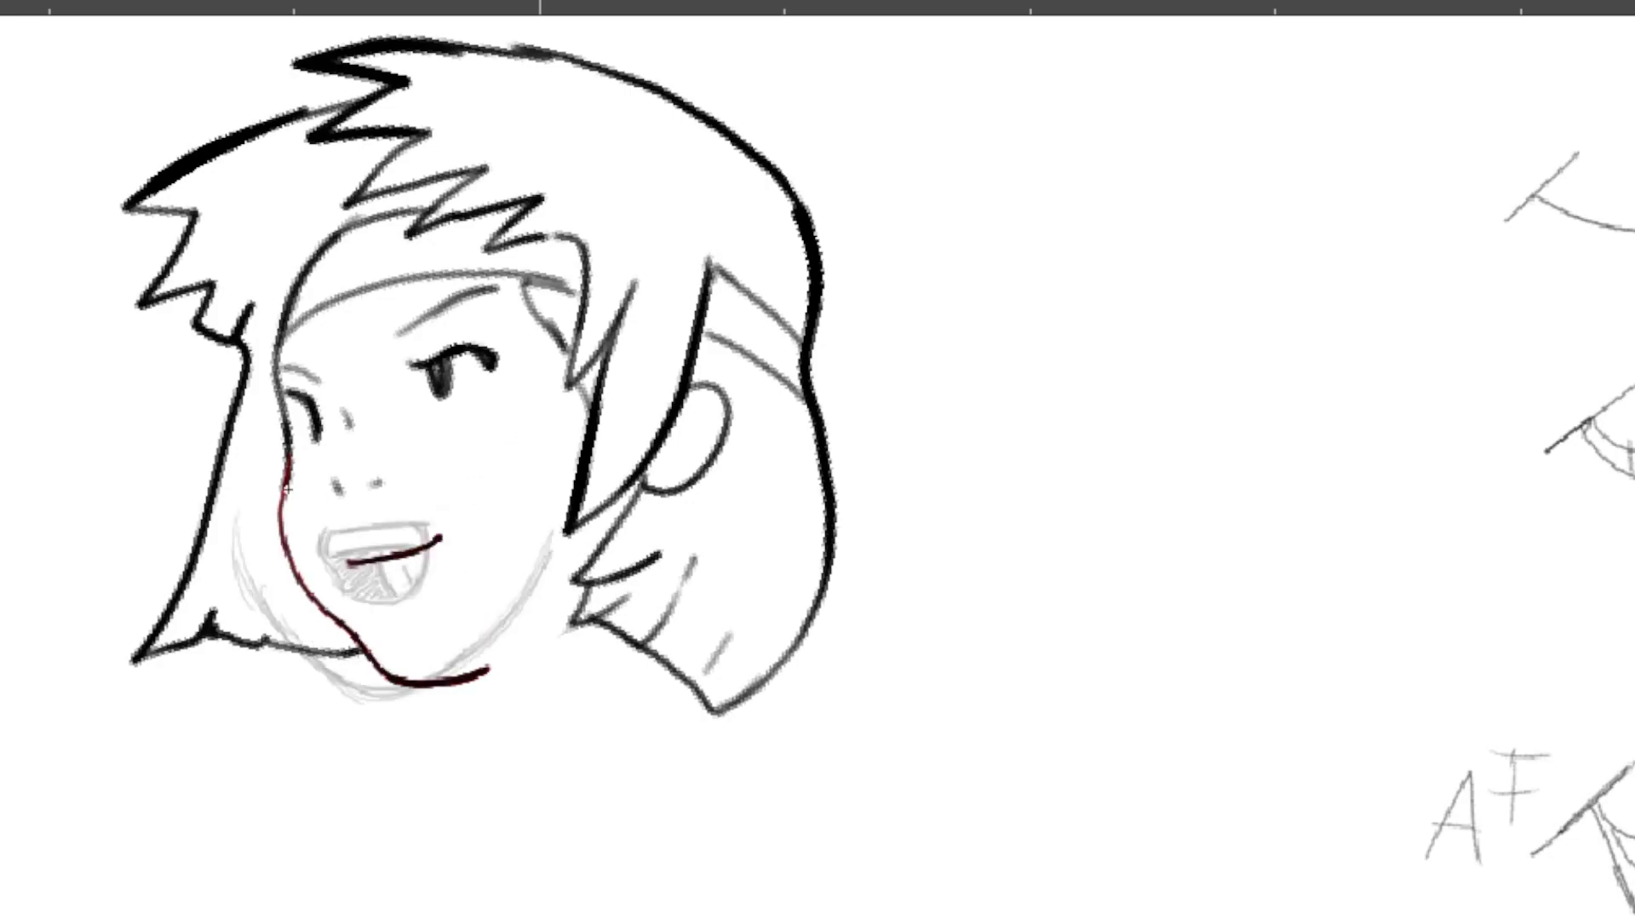
key(Right)
mouse_move(288, 465)
mouse_down()
mouse_move(295, 566)
mouse_move(394, 686)
mouse_move(428, 695)
mouse_move(487, 673)
mouse_up()
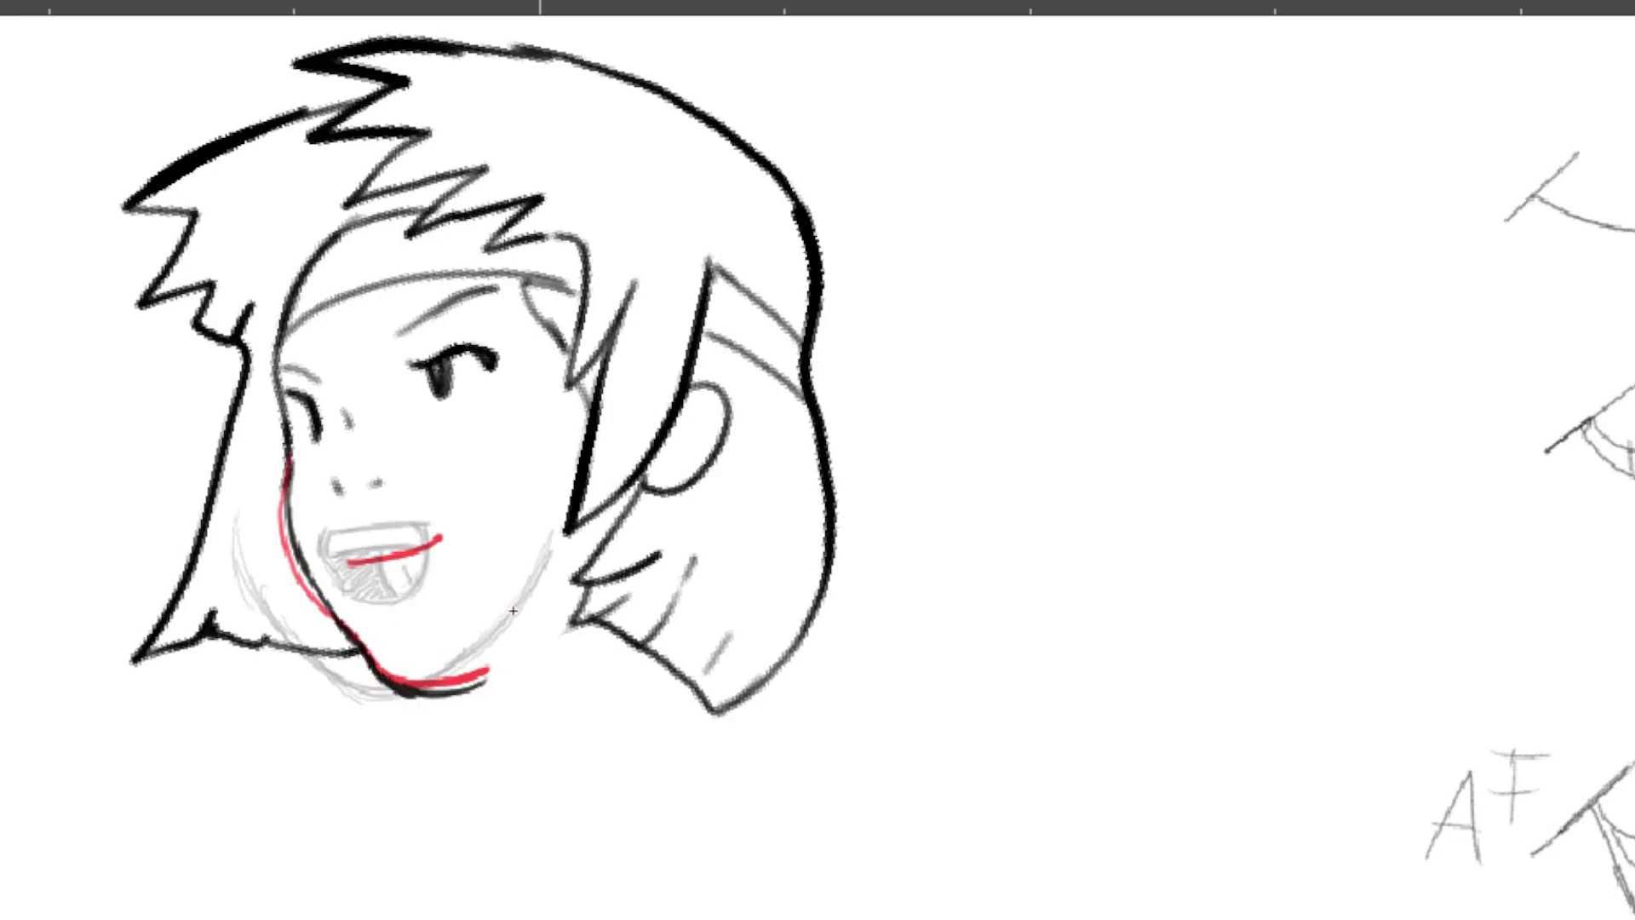
Step: Ink the wide-open mouth with its upper teeth and tongue, and fill the mouth interior with black
drag(345, 532, 424, 523)
mouse_move(324, 535)
mouse_down()
mouse_move(328, 564)
mouse_move(391, 606)
mouse_move(421, 529)
mouse_move(344, 553)
mouse_move(420, 547)
mouse_move(328, 555)
mouse_up()
drag(382, 551, 400, 596)
mouse_move(407, 570)
mouse_down()
mouse_move(417, 584)
mouse_move(380, 561)
mouse_move(375, 600)
mouse_move(349, 558)
mouse_up()
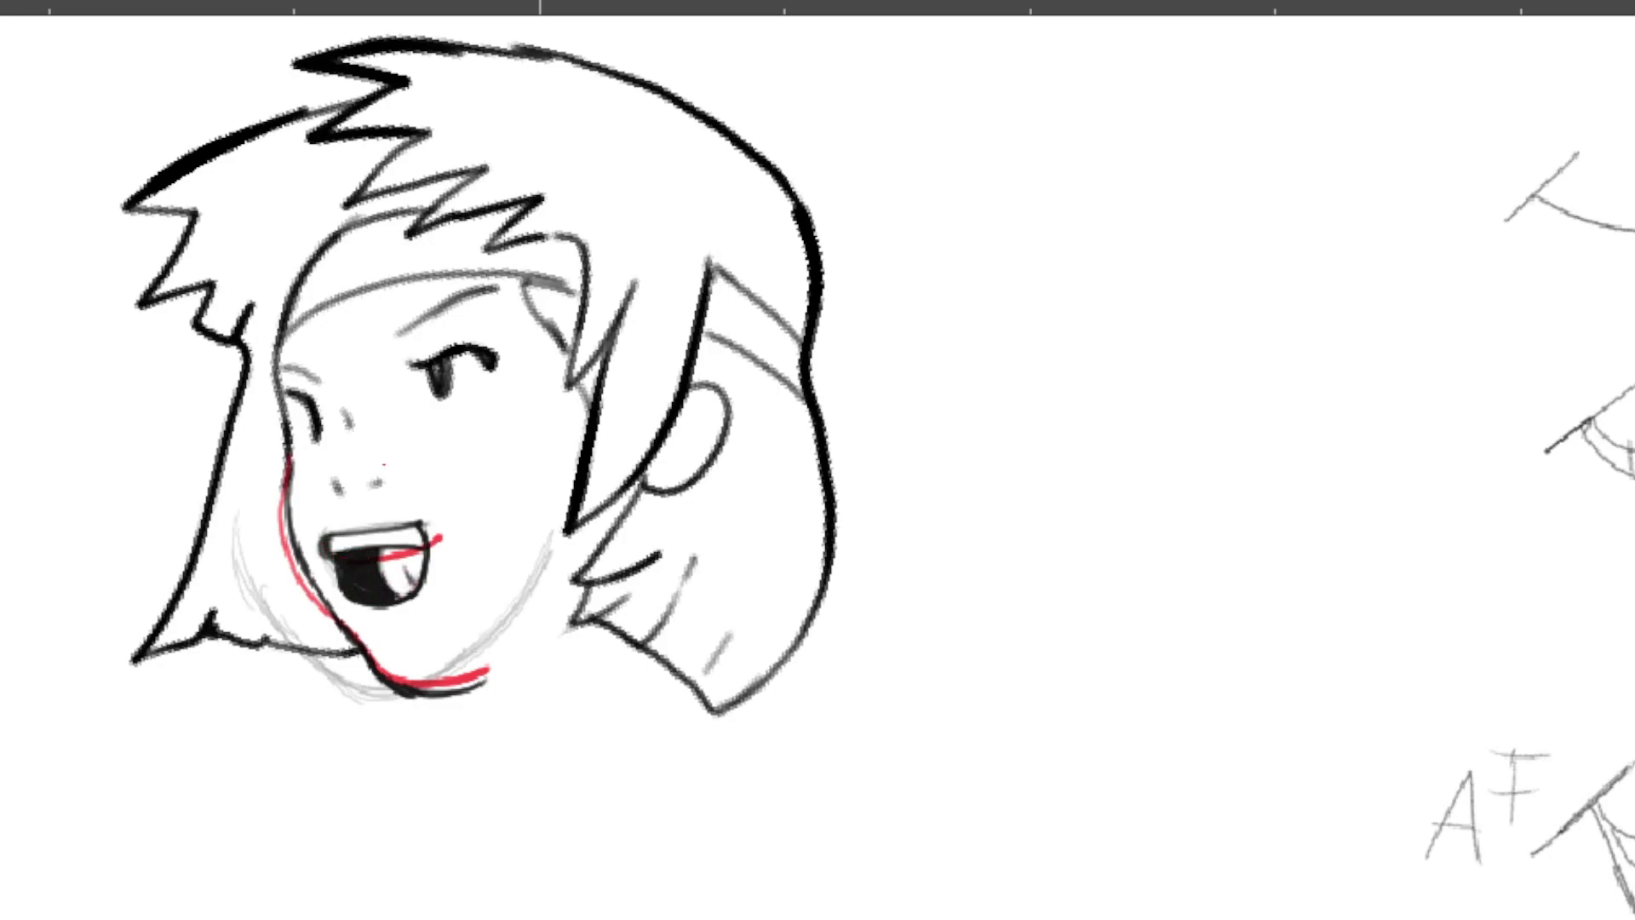
key(Right)
key(Right)
key(Right)
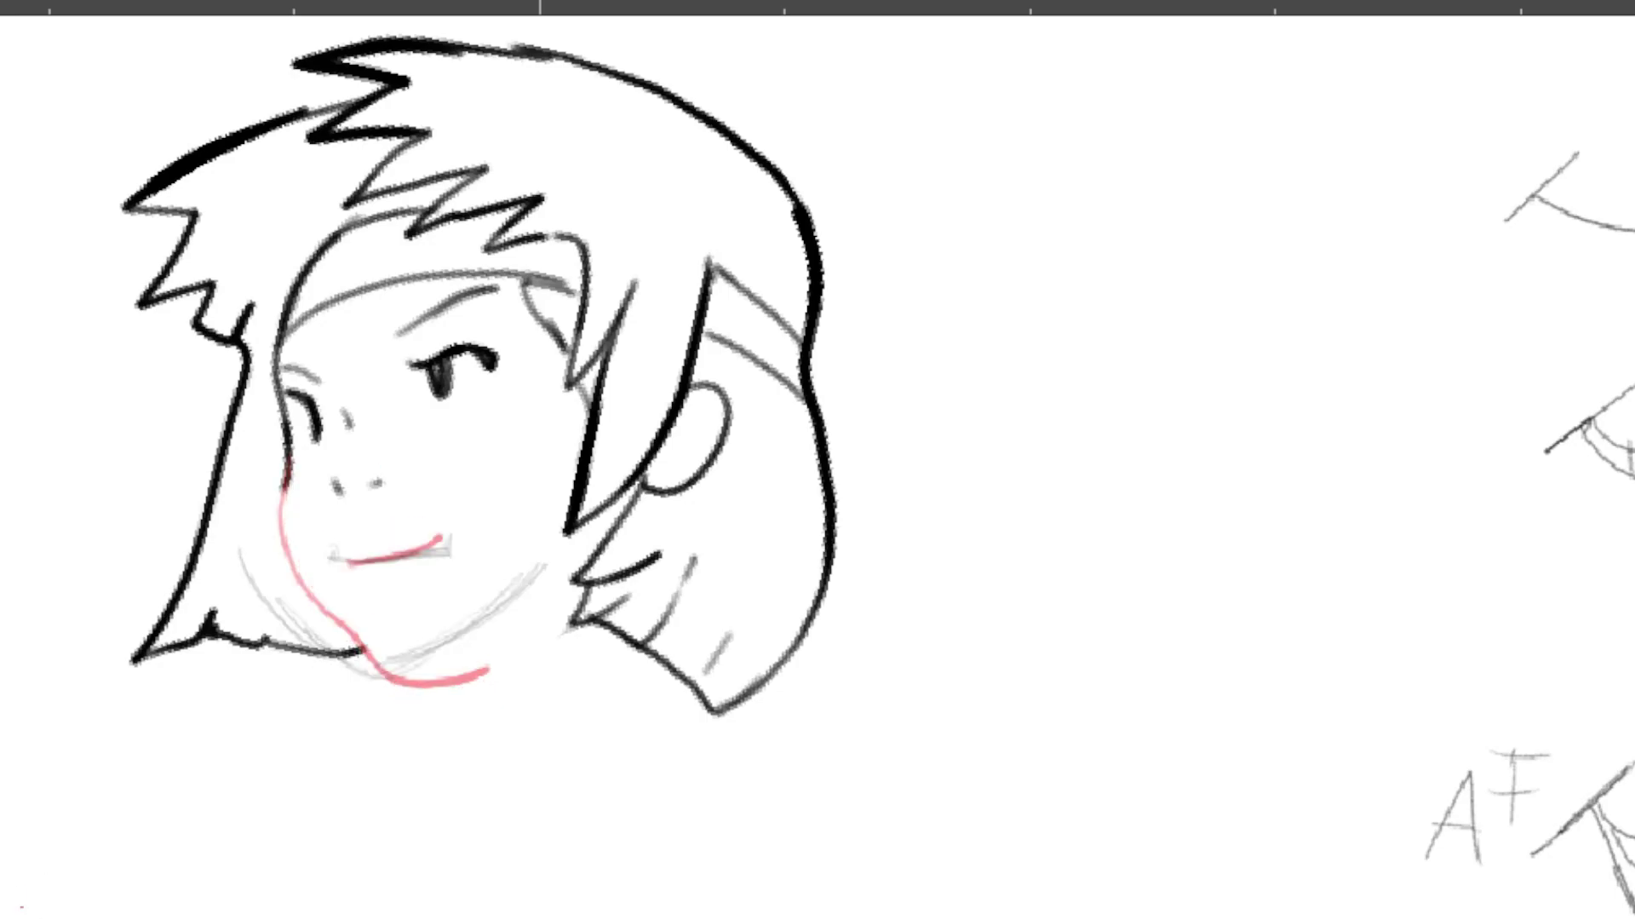
Step: Step through the rough mouth frames and compare them with the already inked closed-mouth frame
key(Right)
key(Right)
key(Right)
key(Right)
key(Right)
key(Right)
key(Right)
key(Right)
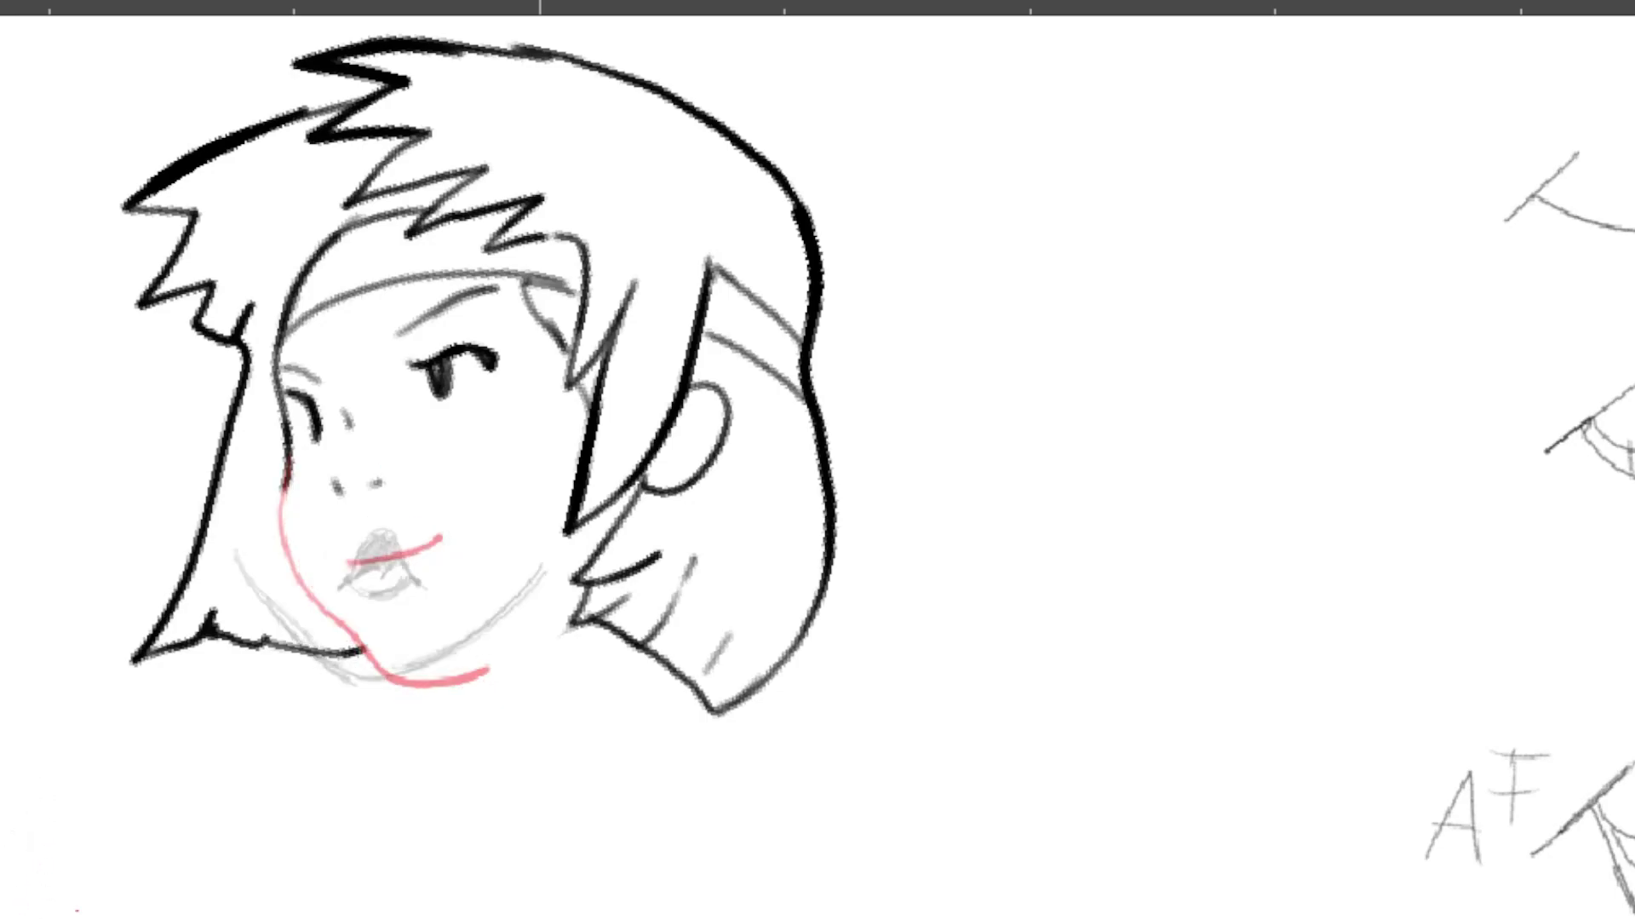
key(ctrl+shift+z)
key(ctrl+shift+z)
key(ctrl+shift+z)
key(ctrl+shift+z)
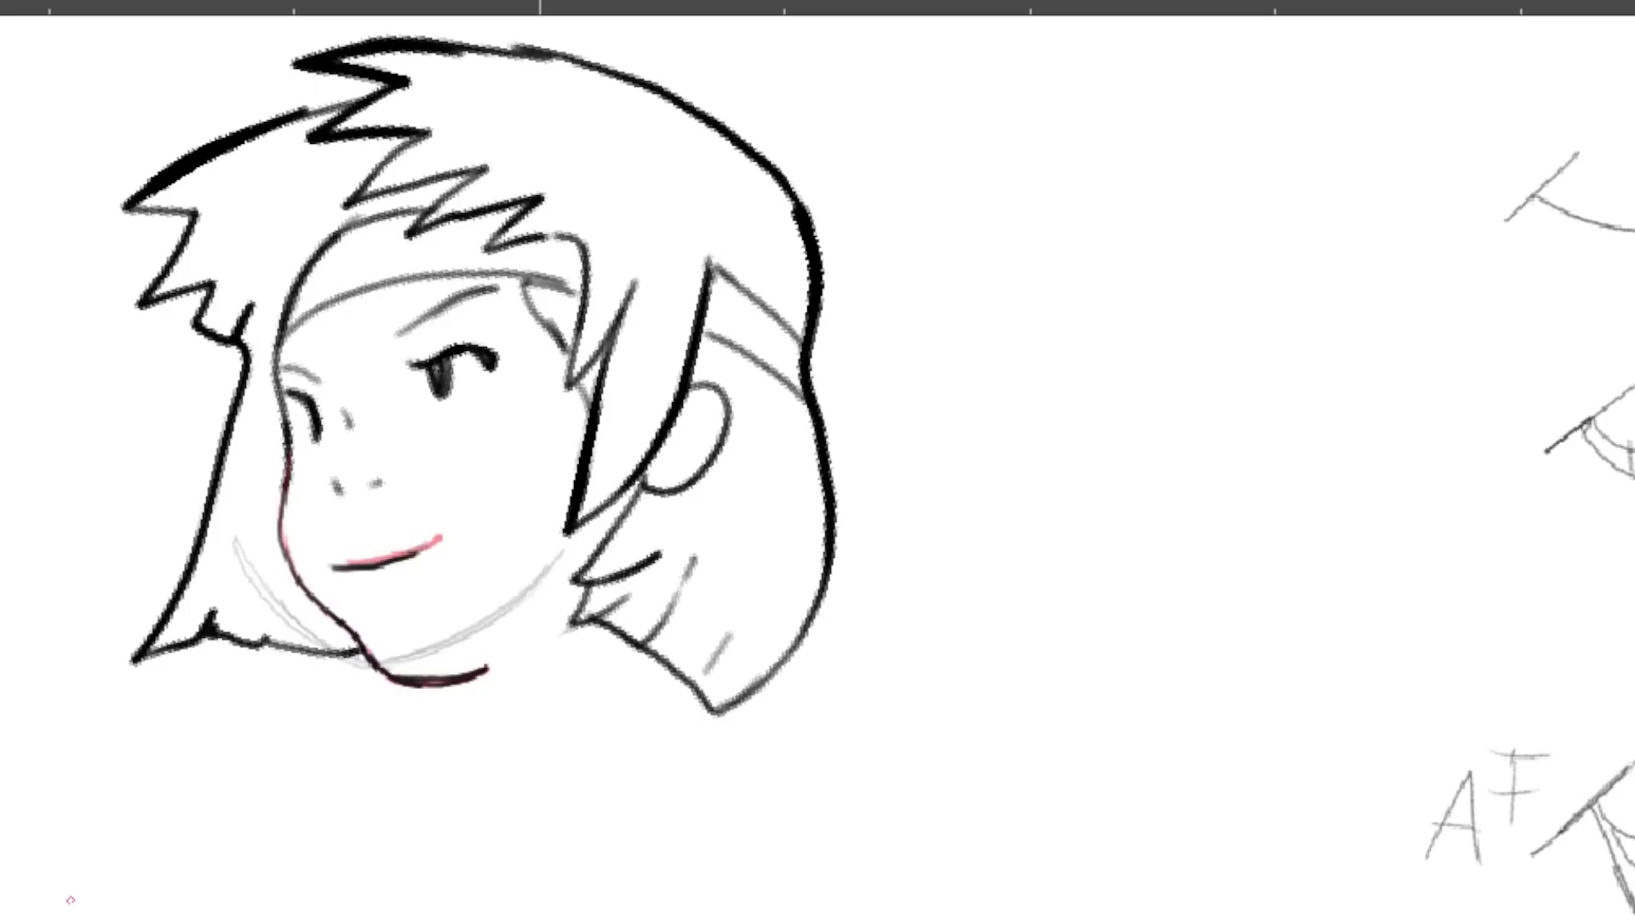
key(ctrl+z)
key(ctrl+z)
key(ctrl+z)
key(ctrl+z)
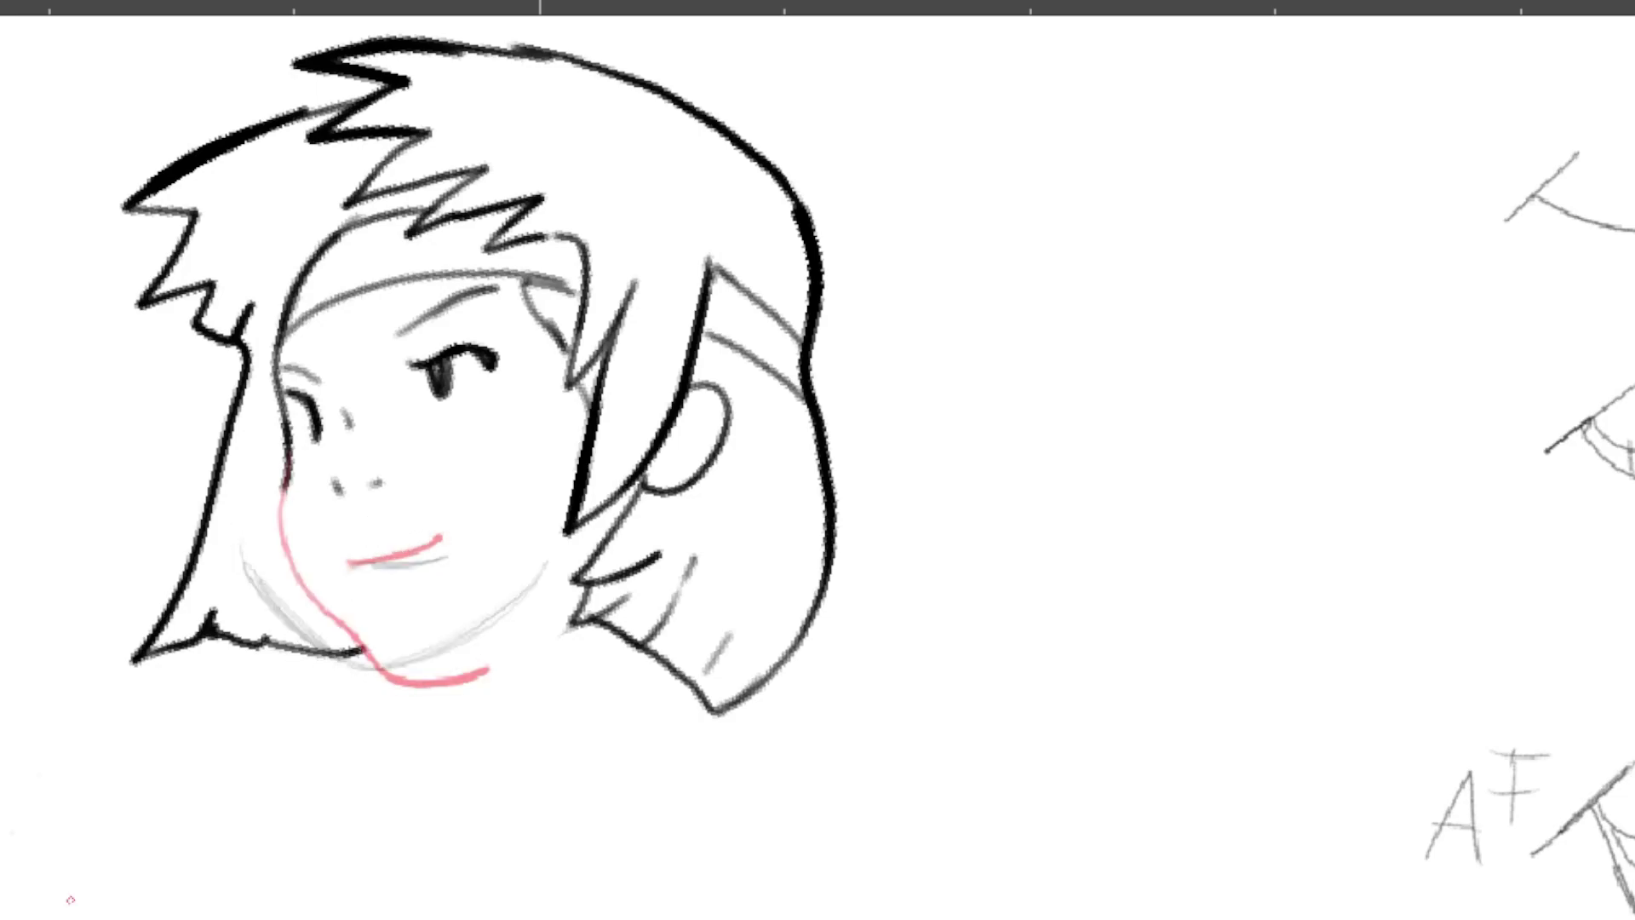
Step: Ink the jawline and the closed mouth line on this rough closed-mouth frame, following the onion-skinned jaw
mouse_move(286, 481)
mouse_down()
mouse_move(326, 610)
mouse_move(390, 654)
mouse_move(385, 674)
mouse_move(483, 673)
mouse_up()
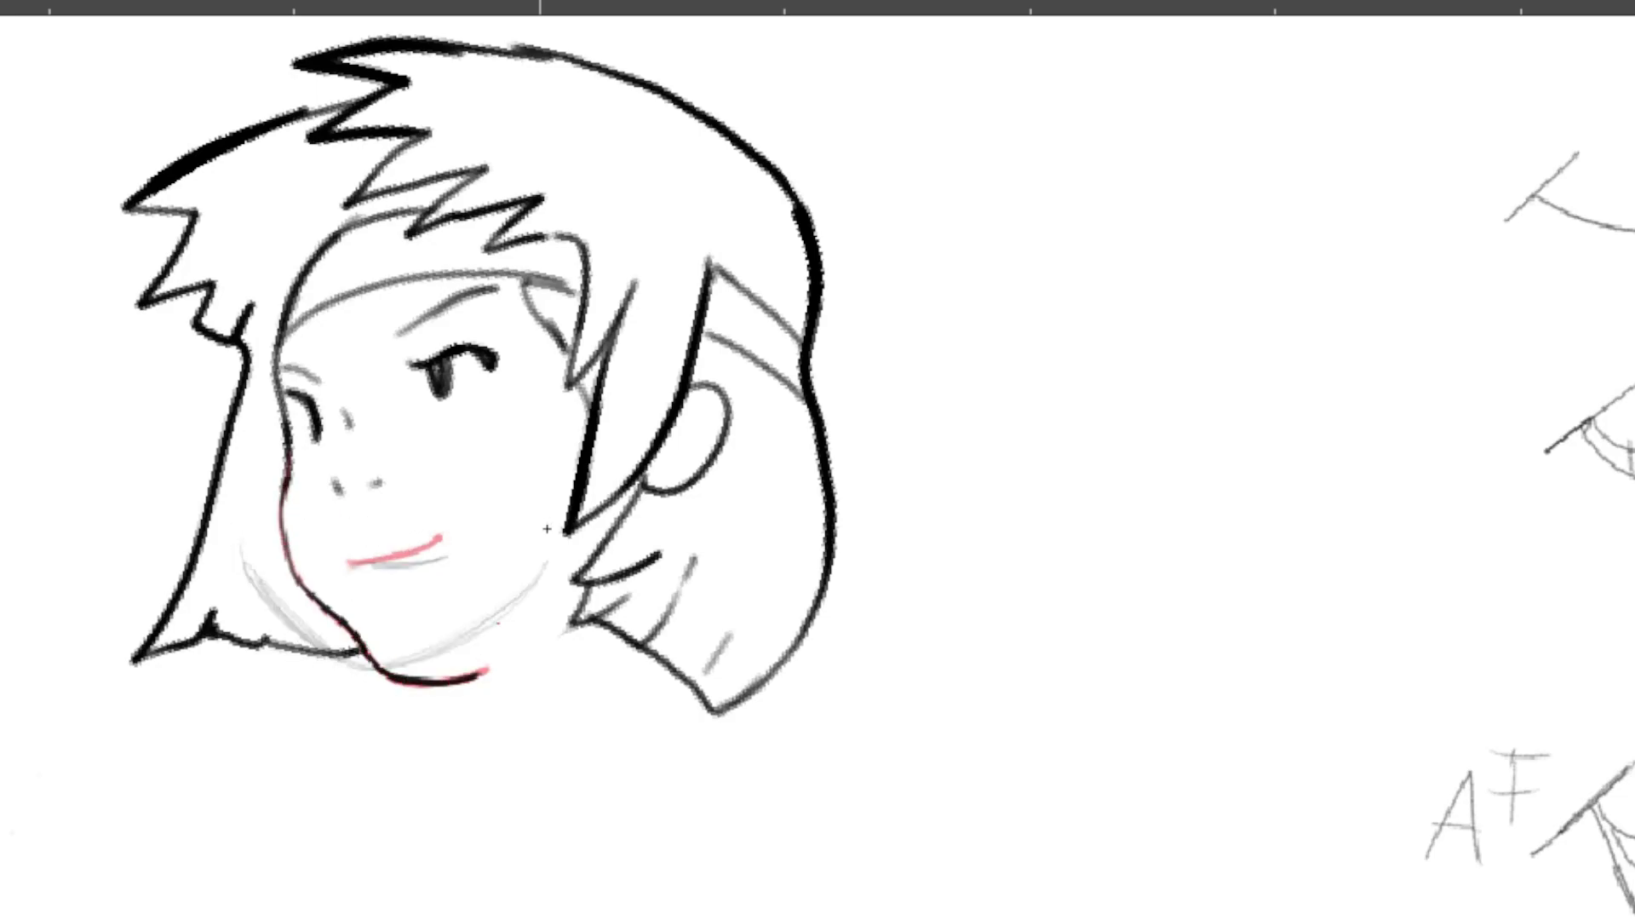
drag(349, 562, 442, 554)
drag(284, 488, 294, 575)
Step: Examine the remaining rough frames, comparing their mouth shapes and jaw positions with the onion-skinned closed mouth
key(Right)
key(Left)
key(Right)
key(Right)
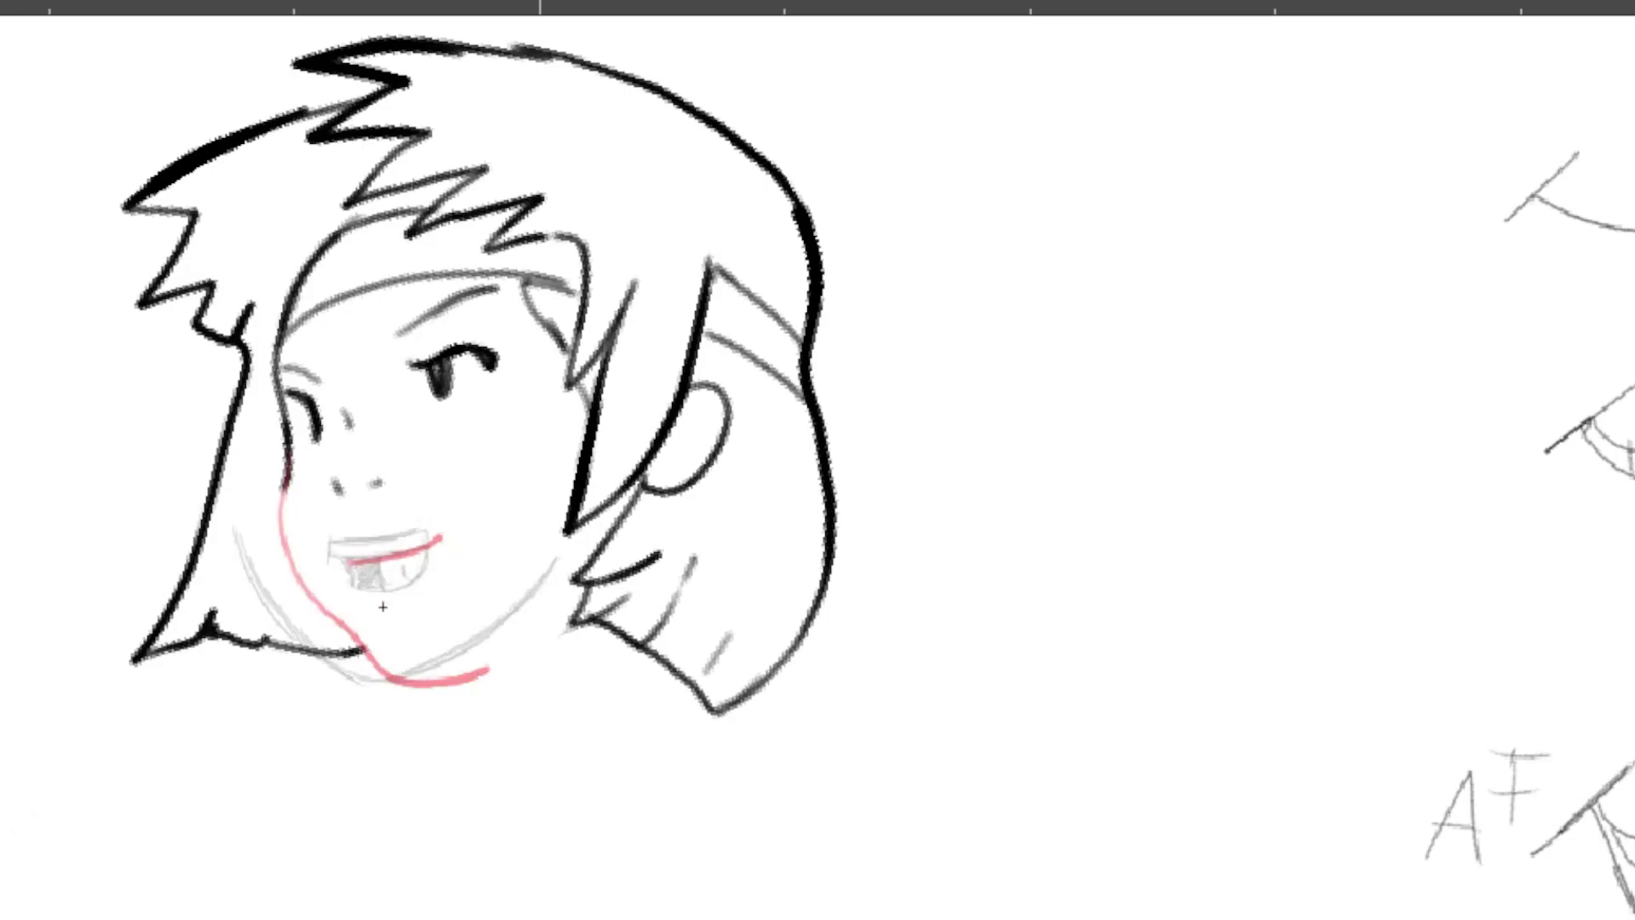
key(Right)
key(Right)
key(ctrl+shift+z)
key(ctrl+shift+z)
key(ctrl+shift+z)
key(ctrl+z)
key(ctrl+z)
key(ctrl+z)
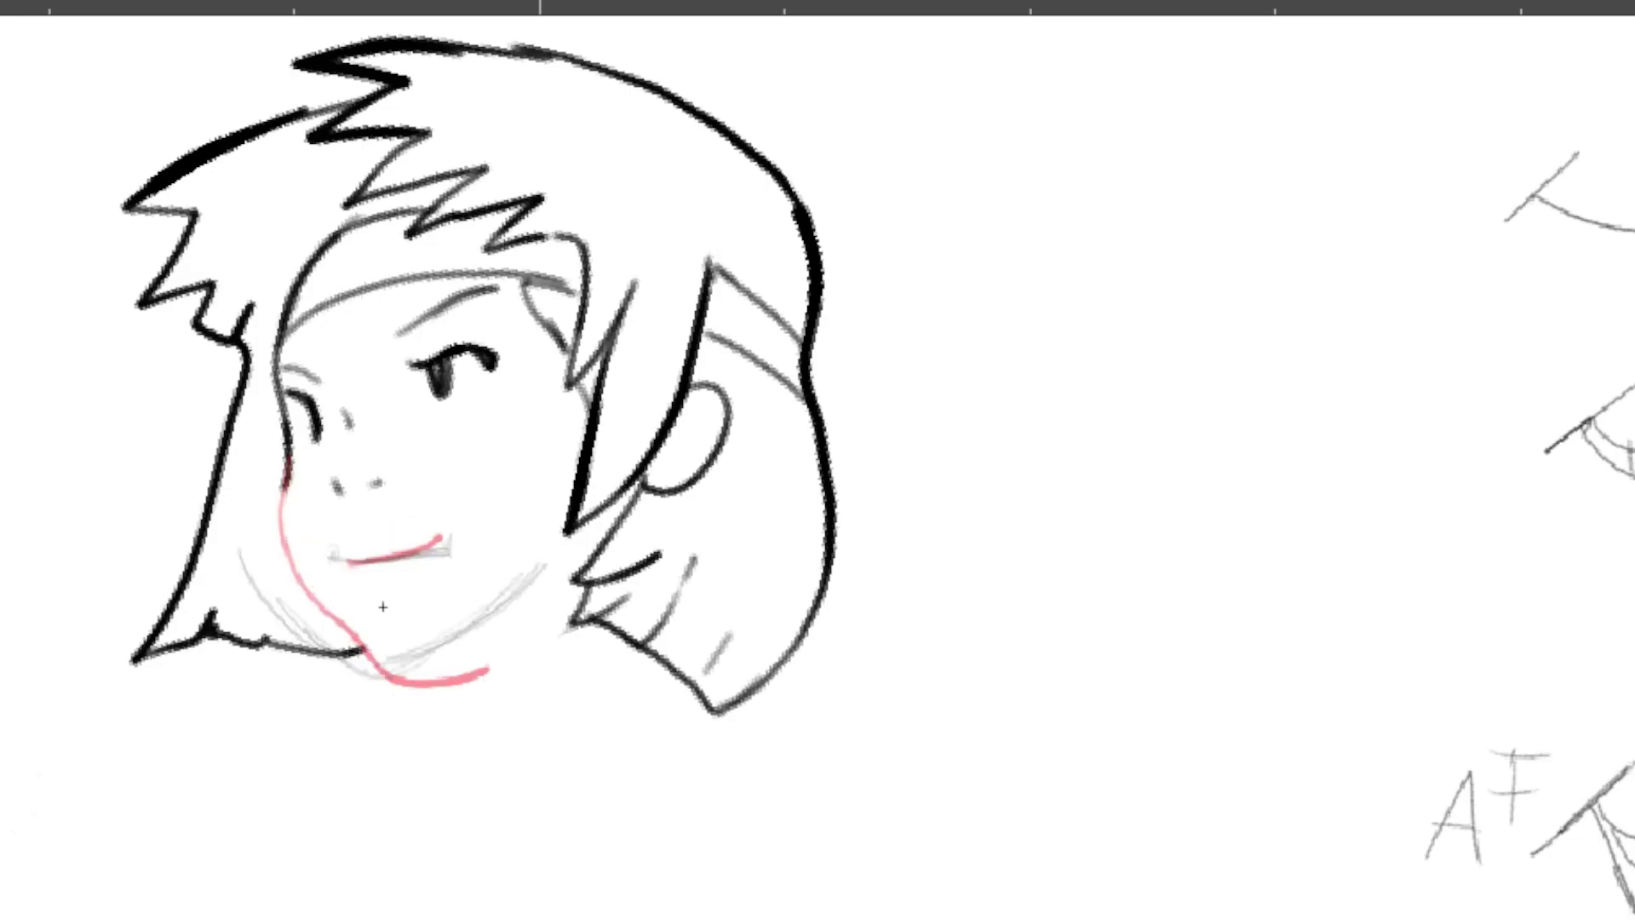
key(Left)
key(Right)
key(Right)
key(Left)
key(Right)
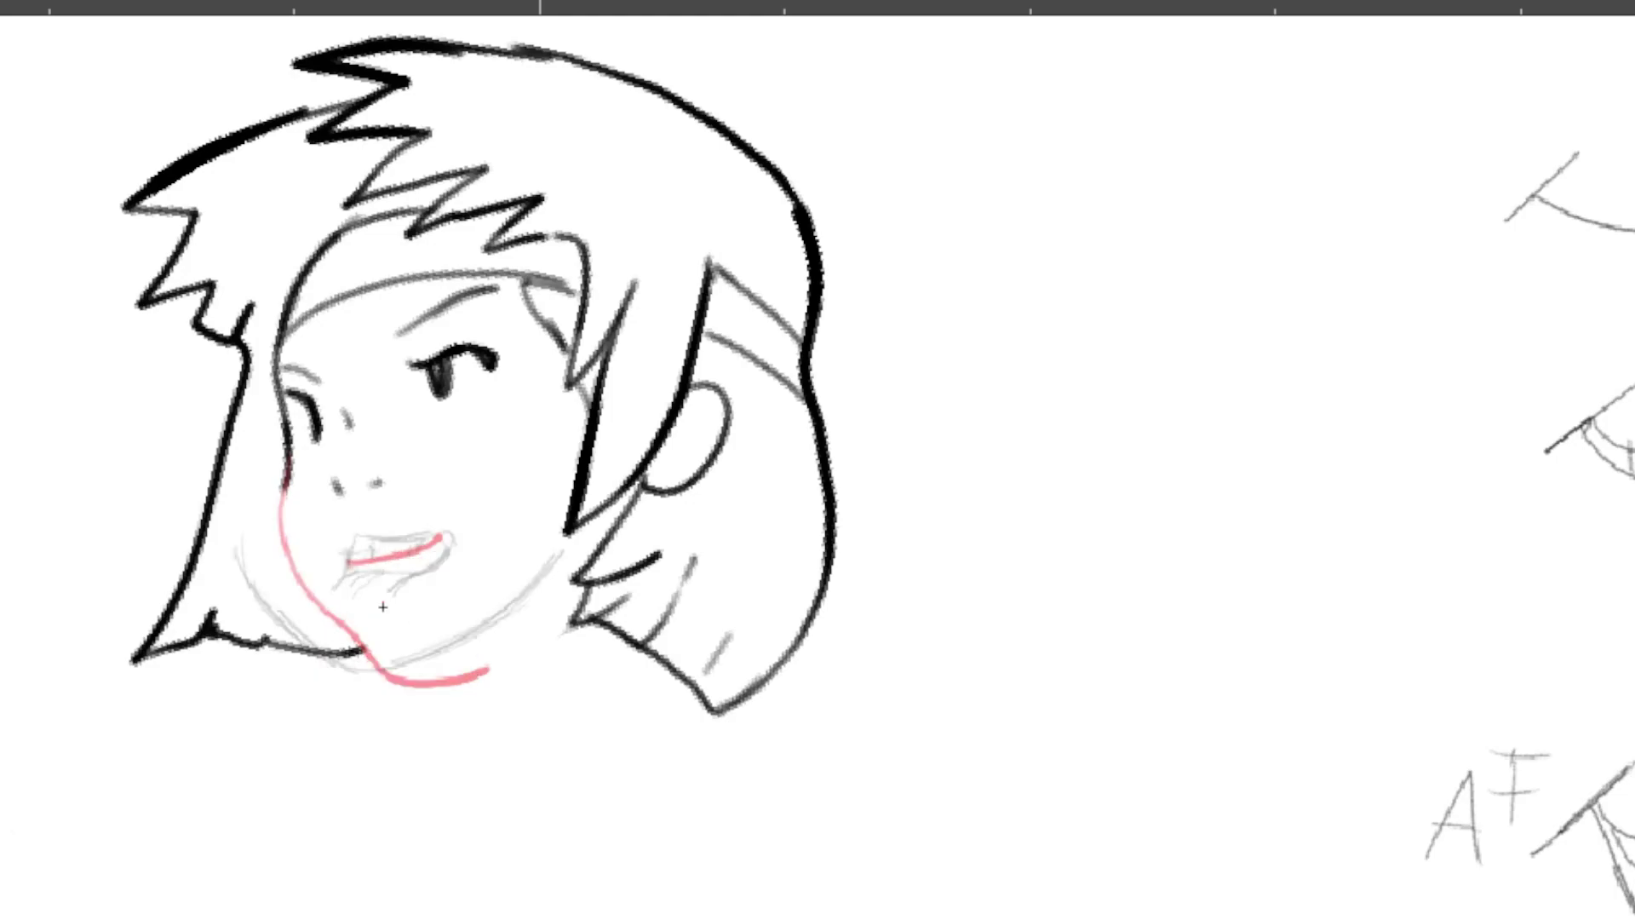
key(Right)
key(Right)
key(ctrl+shift+z)
key(ctrl+z)
Step: Ink the jawline and the small, rounded open mouth on the pursed-lips frame, with a dark interior
mouse_move(284, 466)
mouse_down()
mouse_move(342, 624)
mouse_move(466, 680)
mouse_move(444, 684)
mouse_move(481, 675)
mouse_up()
key(e)
mouse_move(330, 568)
mouse_down()
mouse_move(431, 566)
mouse_move(370, 590)
mouse_move(430, 564)
mouse_move(411, 553)
mouse_move(368, 581)
mouse_move(375, 569)
mouse_up()
Step: Ink the jawline and the low rectangular open mouth on the frame following the wide-open mouth
key(Right)
key(Right)
key(Left)
key(Left)
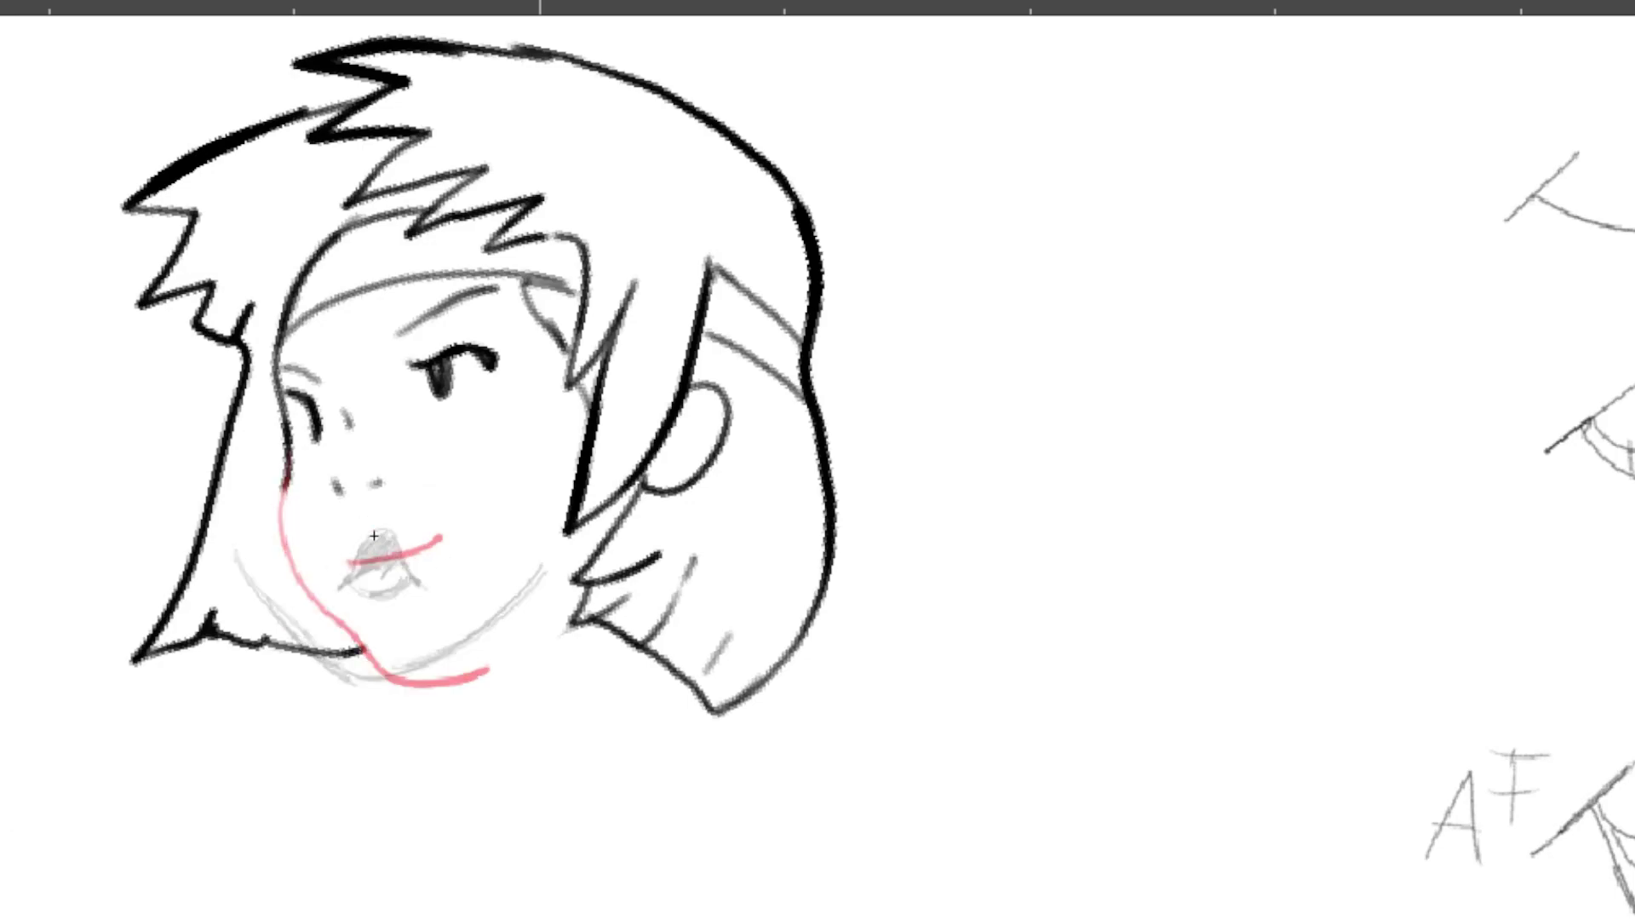
key(Right)
key(Right)
key(Right)
key(Right)
key(Left)
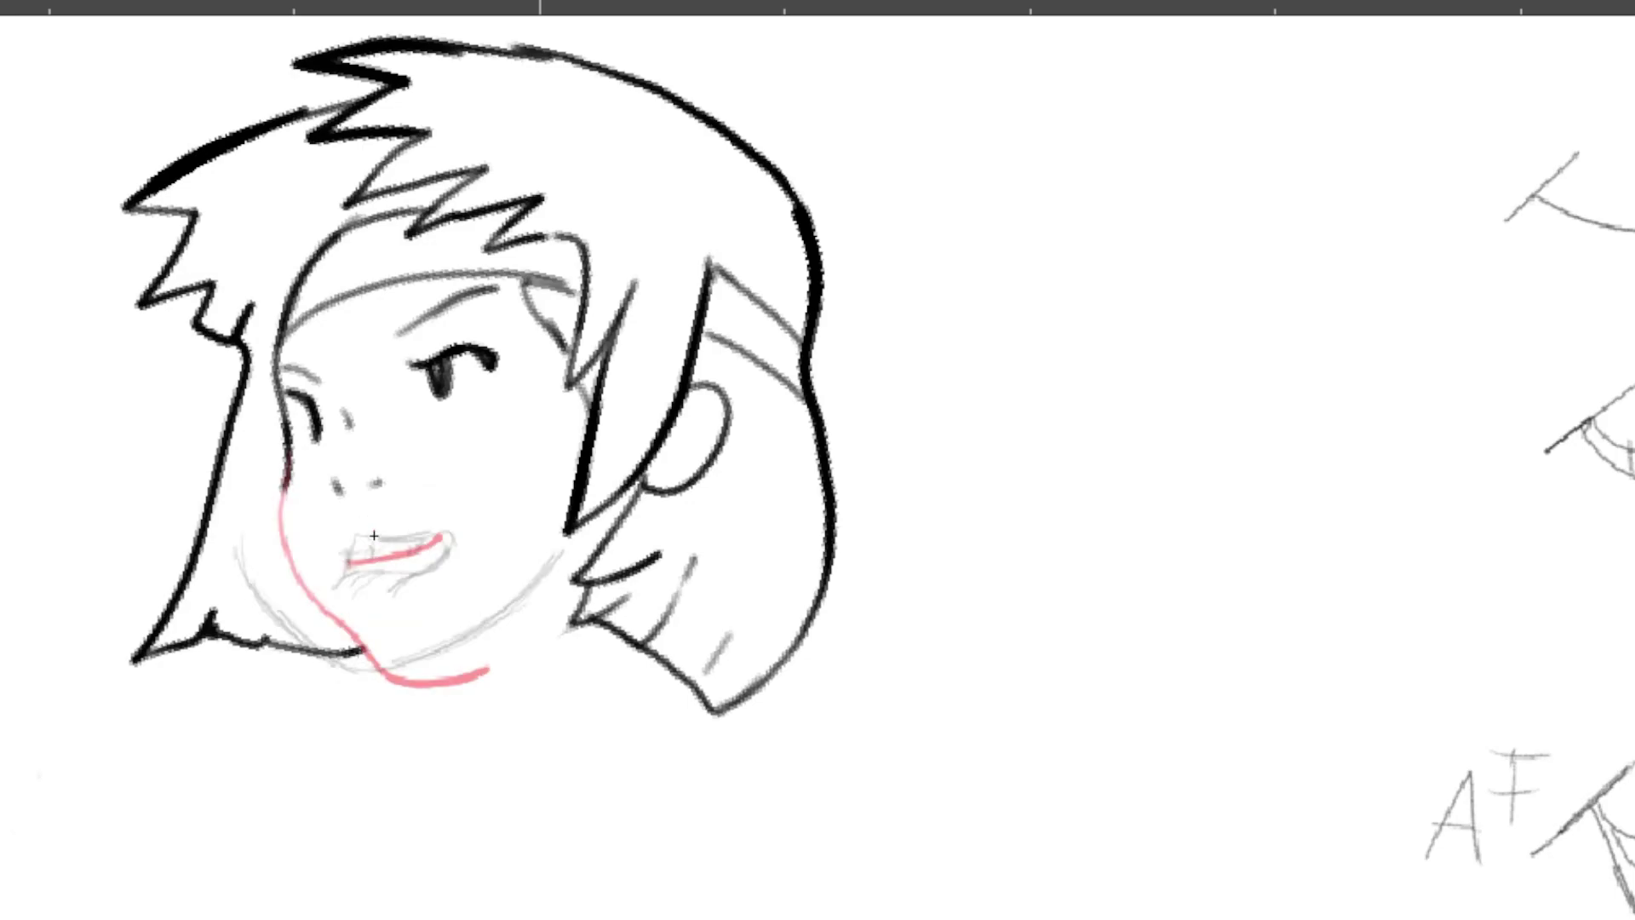
mouse_move(287, 464)
mouse_down()
mouse_move(366, 664)
mouse_move(409, 686)
mouse_move(480, 676)
mouse_up()
mouse_move(480, 677)
mouse_down()
mouse_move(410, 683)
mouse_move(359, 649)
mouse_up()
drag(346, 561, 451, 568)
drag(349, 564, 451, 572)
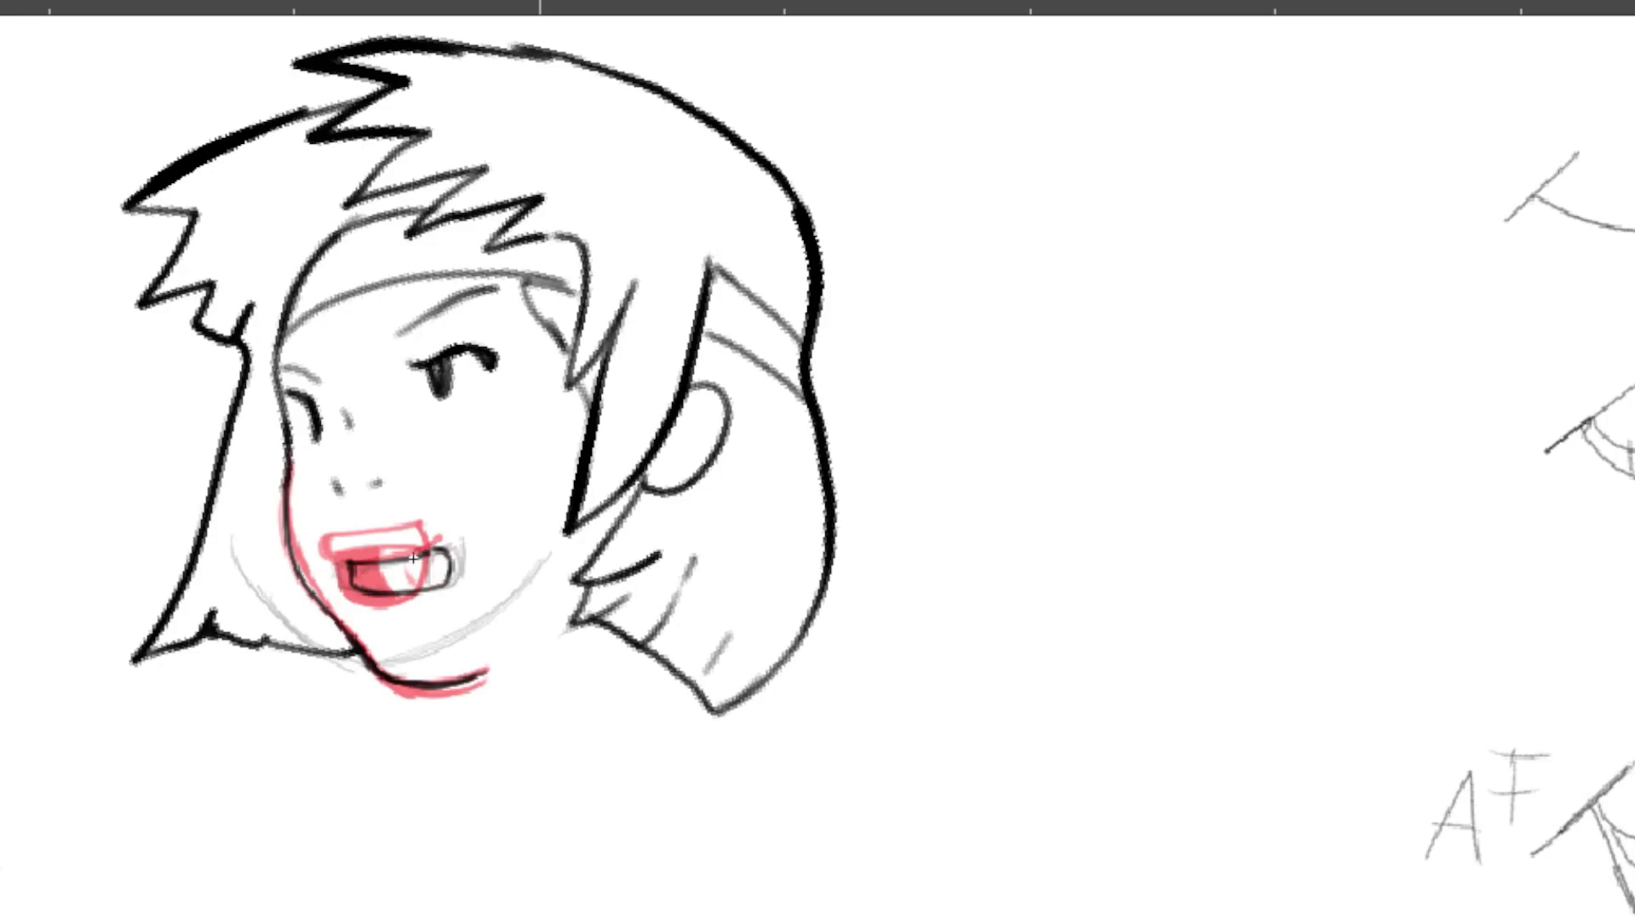
Step: Ink the jawline and the wide closed mouth line with its corner mark on the frame after the rectangular mouth
key(Right)
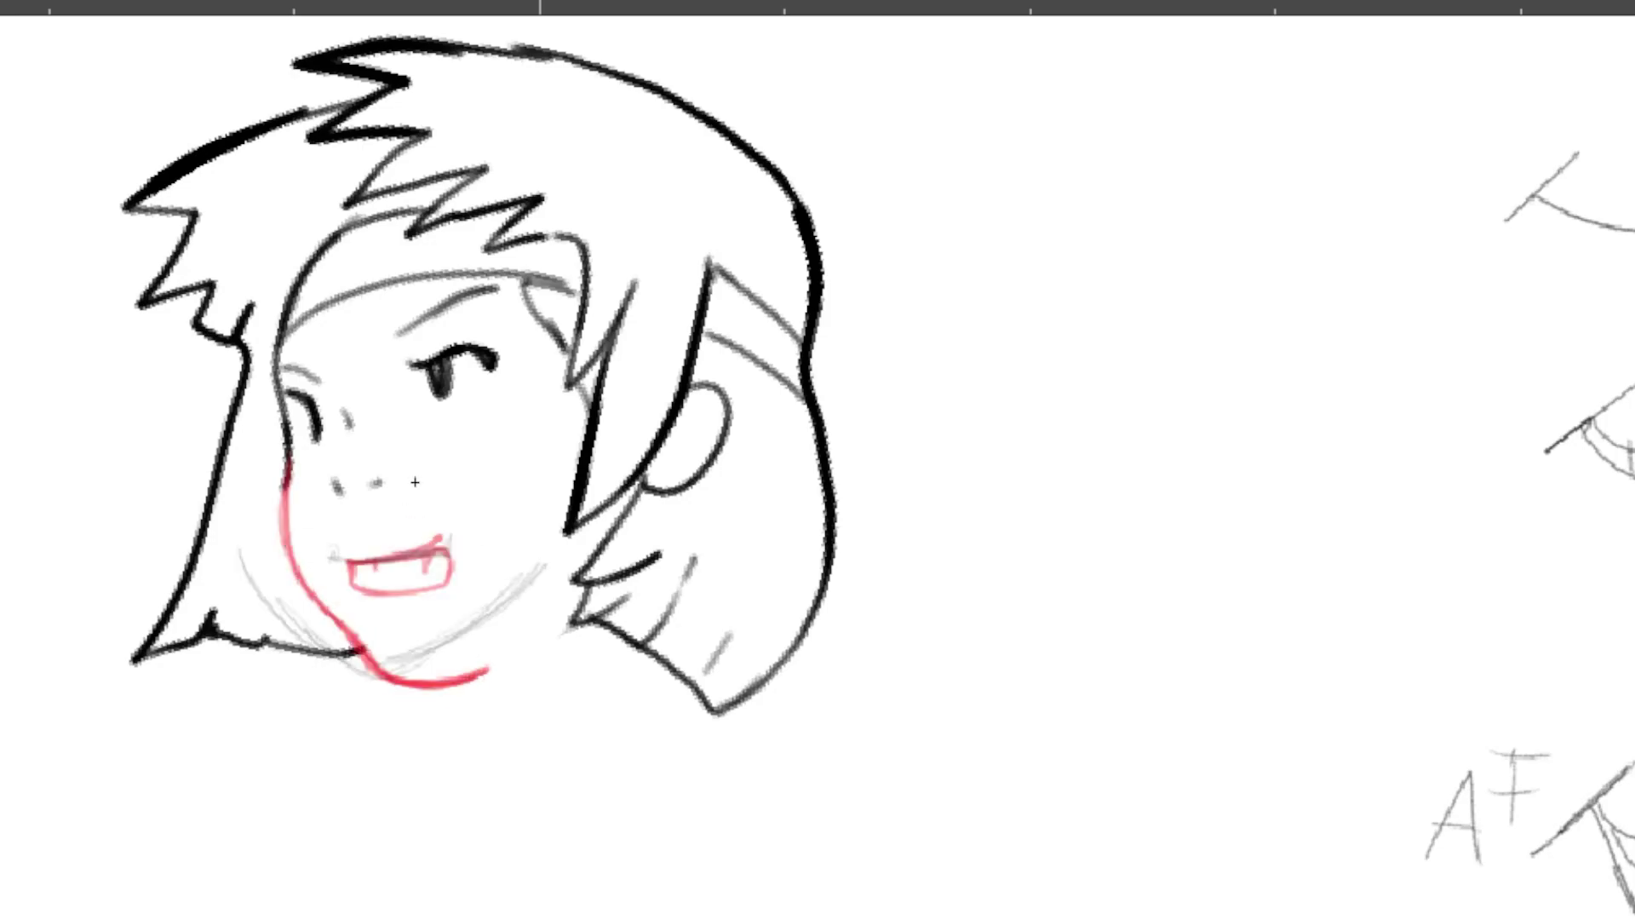
key(Right)
key(Left)
mouse_move(287, 464)
mouse_down()
mouse_move(275, 569)
mouse_move(384, 666)
mouse_move(456, 667)
mouse_up()
mouse_move(279, 501)
mouse_down()
mouse_move(340, 619)
mouse_move(456, 668)
mouse_move(388, 674)
mouse_move(475, 676)
mouse_move(319, 612)
mouse_move(277, 492)
mouse_move(289, 468)
mouse_up()
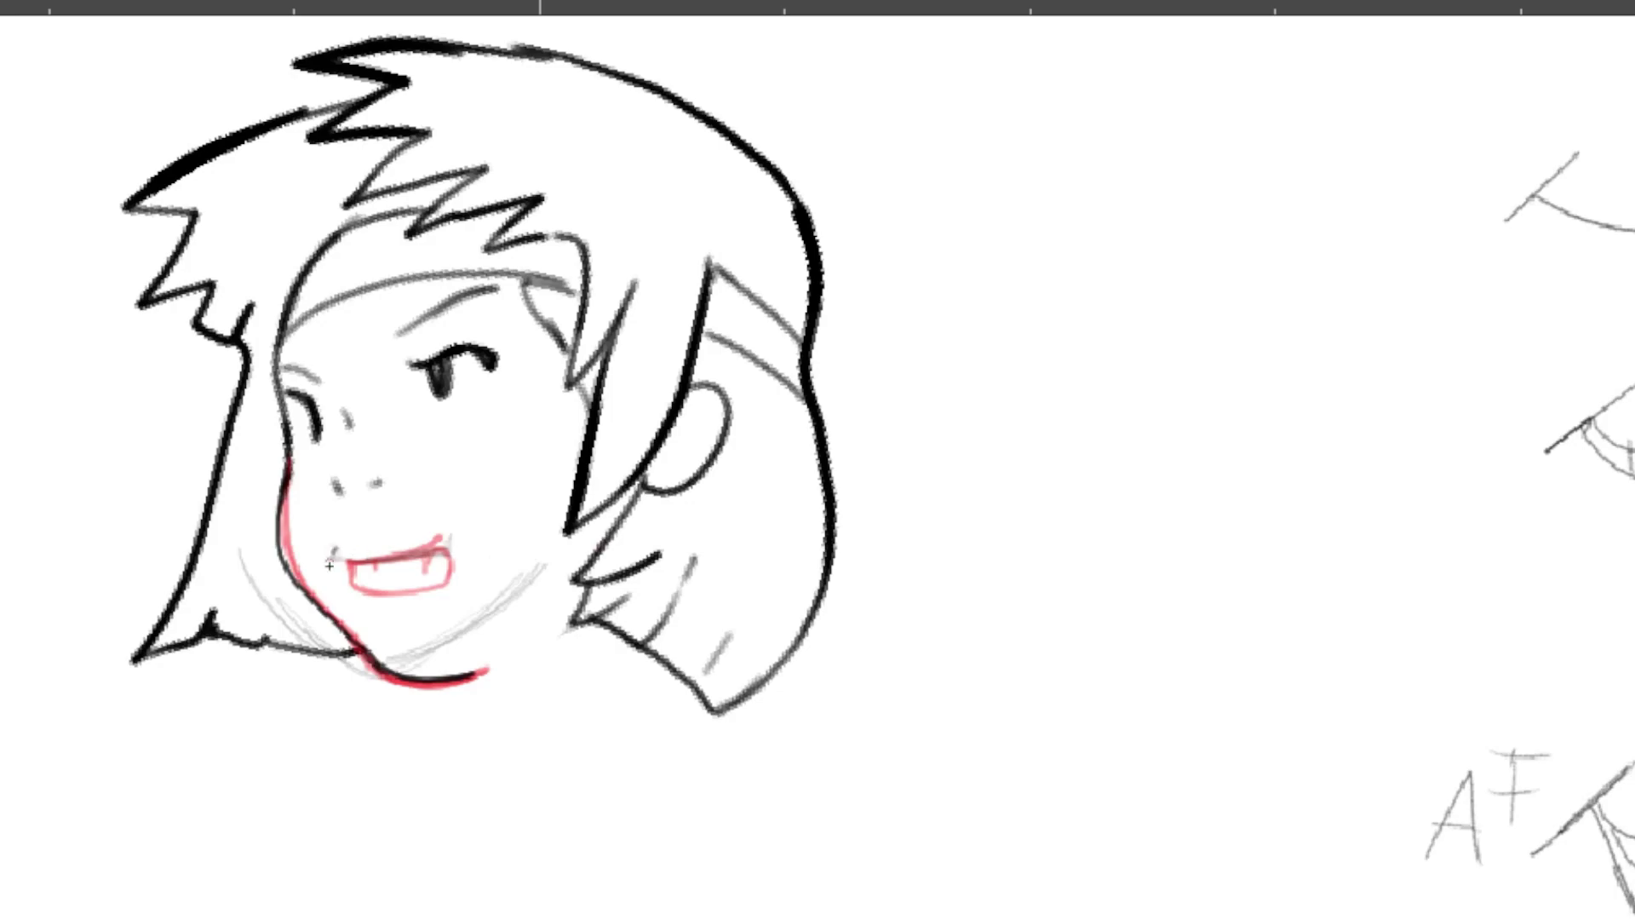
drag(332, 551, 446, 547)
drag(445, 541, 448, 554)
Step: Ink the next closed-mouth frame, tracing the onion-skinned jawline and the slightly upturned mouth line
key(Left)
key(Right)
key(Right)
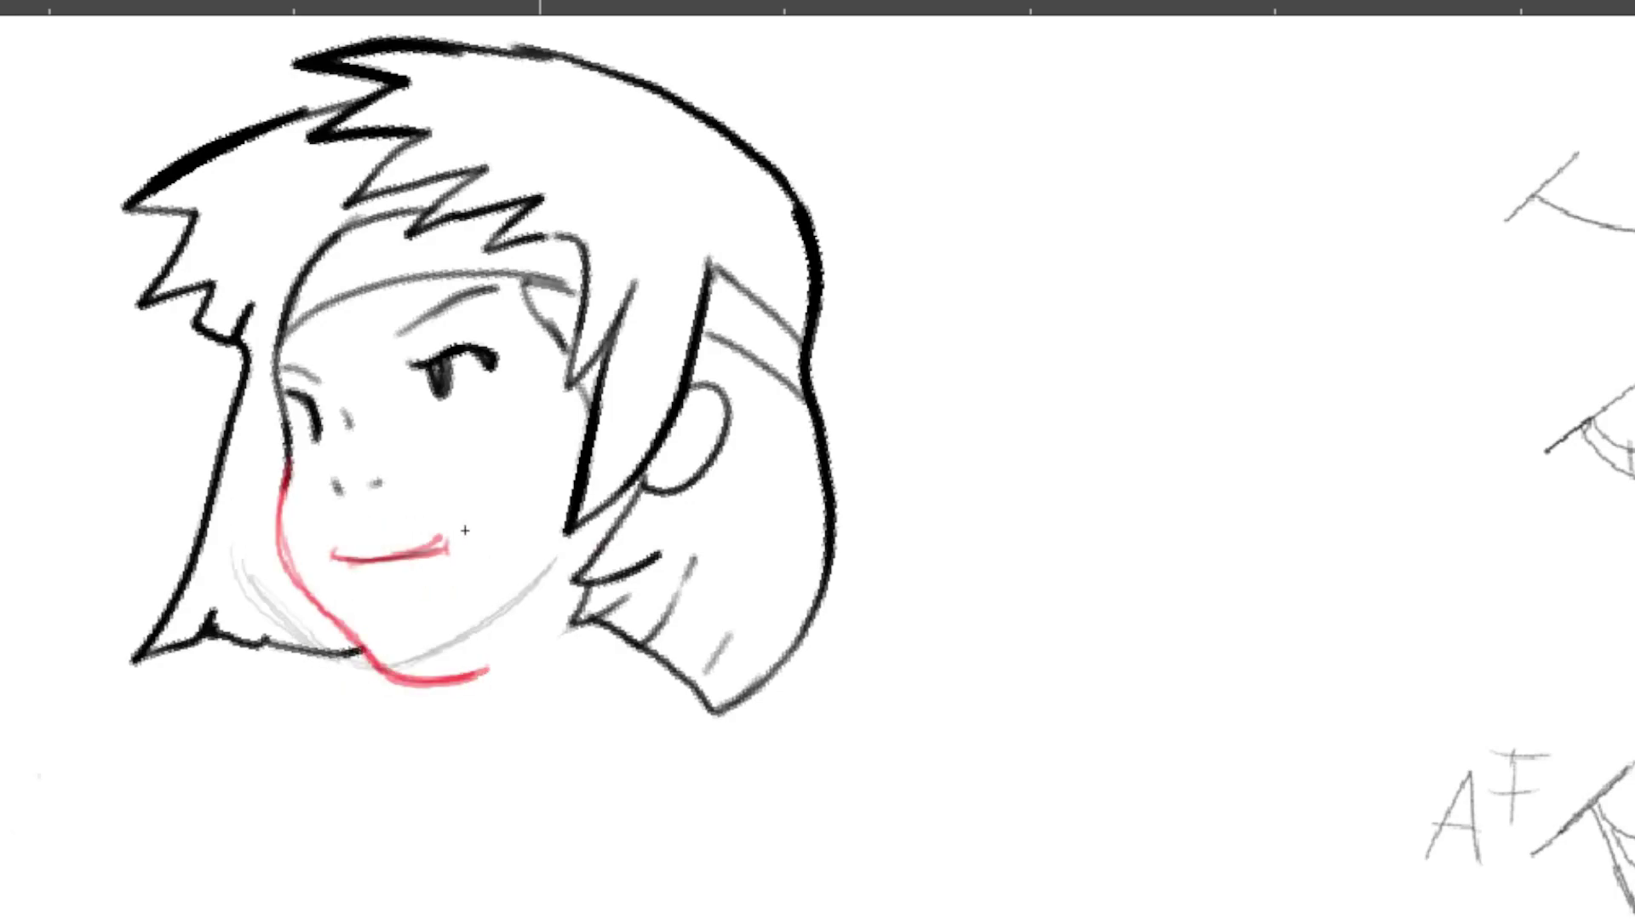
key(Right)
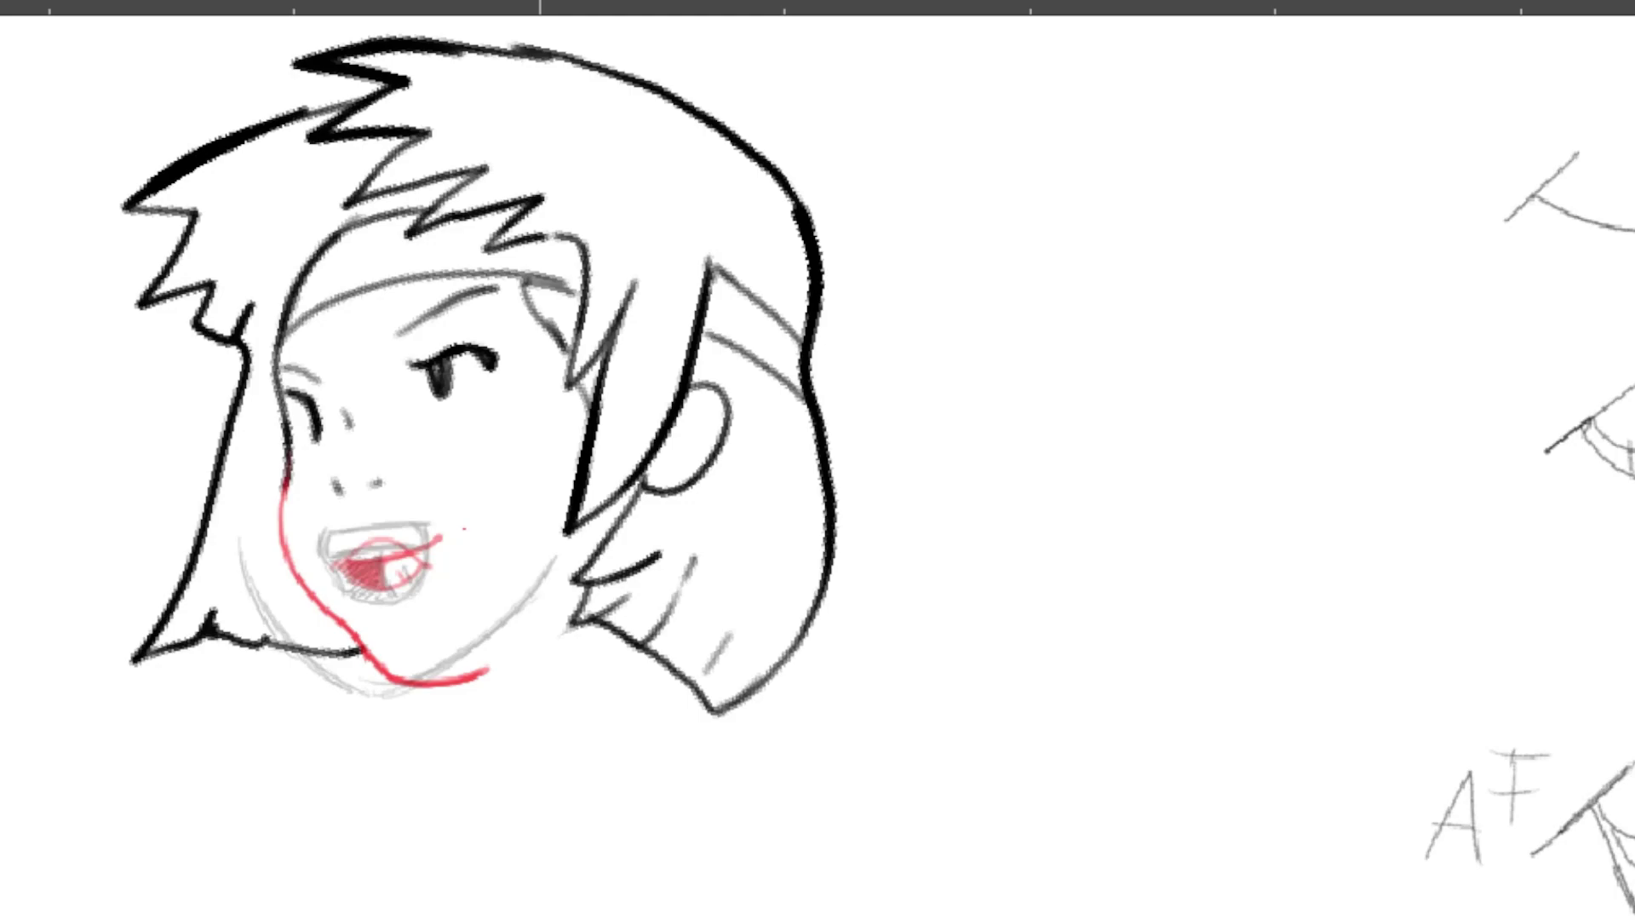
key(a)
key(b)
key(Left)
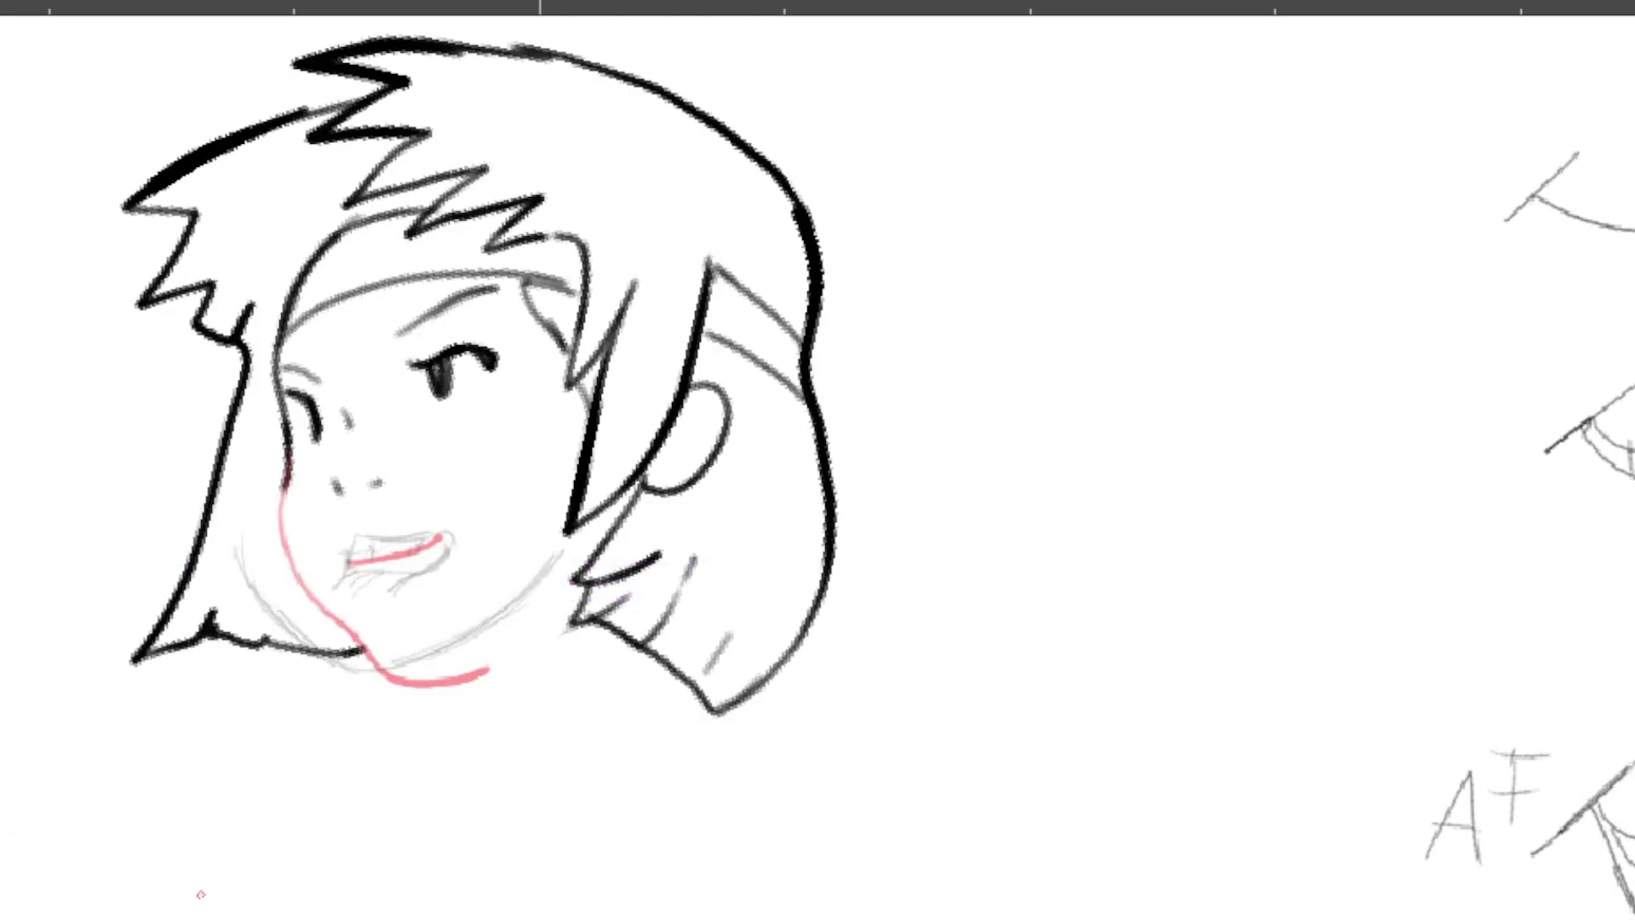
key(Left)
key(ctrl+shift+z)
key(ctrl+z)
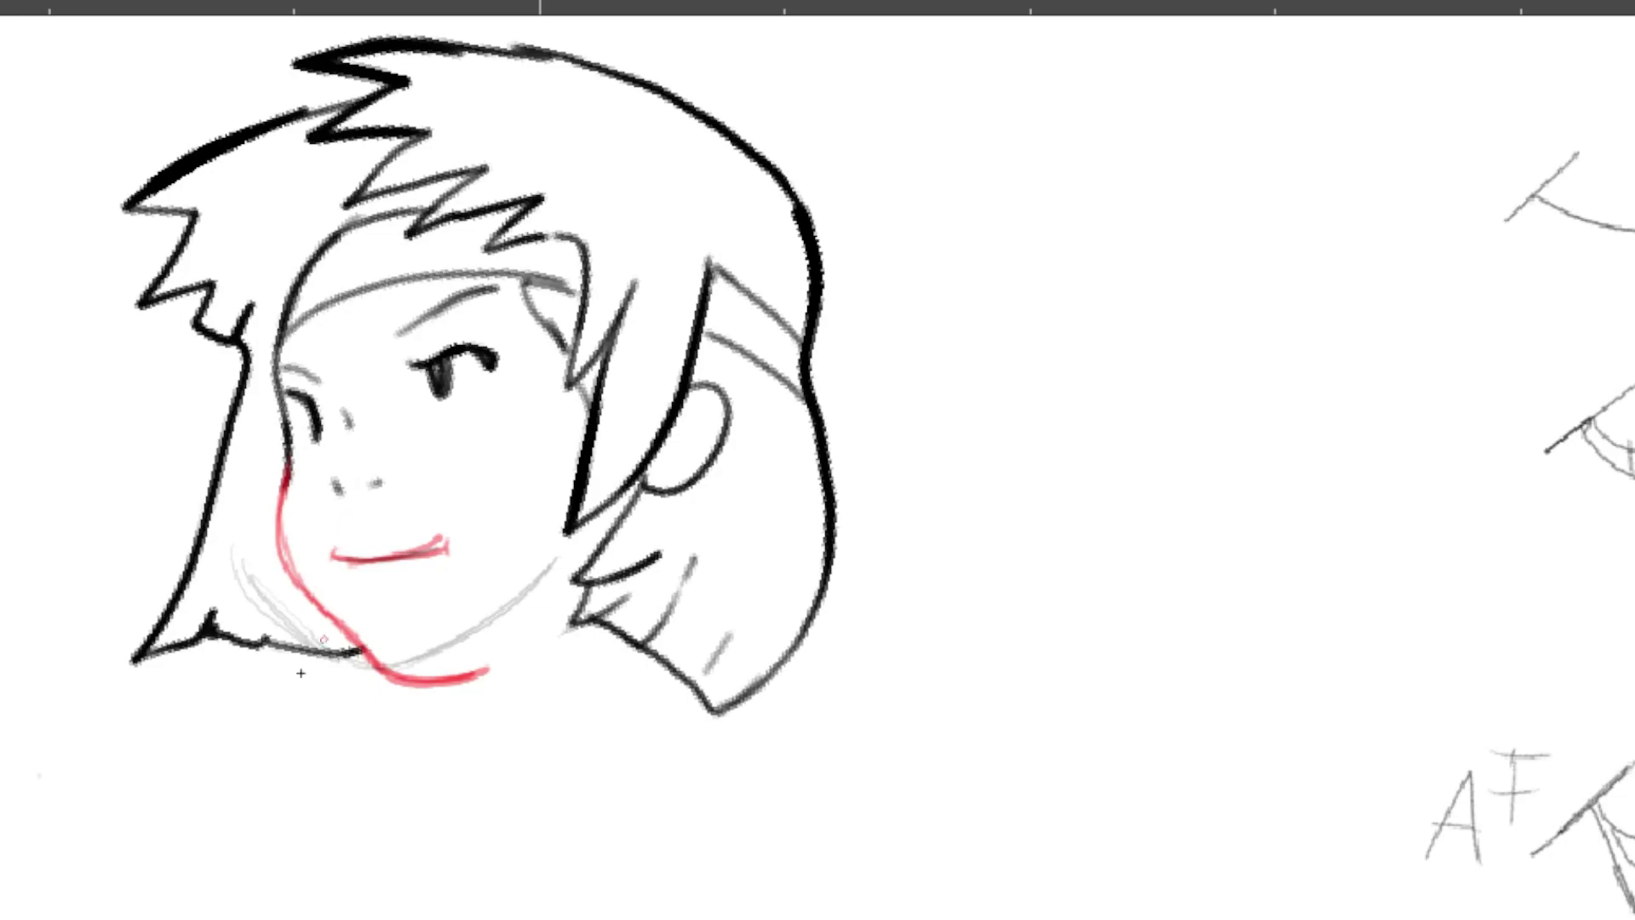
key(ctrl+z)
mouse_move(285, 472)
mouse_down()
mouse_move(296, 584)
mouse_move(425, 685)
mouse_move(486, 671)
mouse_up()
drag(351, 562, 438, 539)
Step: Ink the wide-open mouth frame with a lowered chin, upper teeth, tongue and black mouth interior
key(Right)
key(Right)
key(Right)
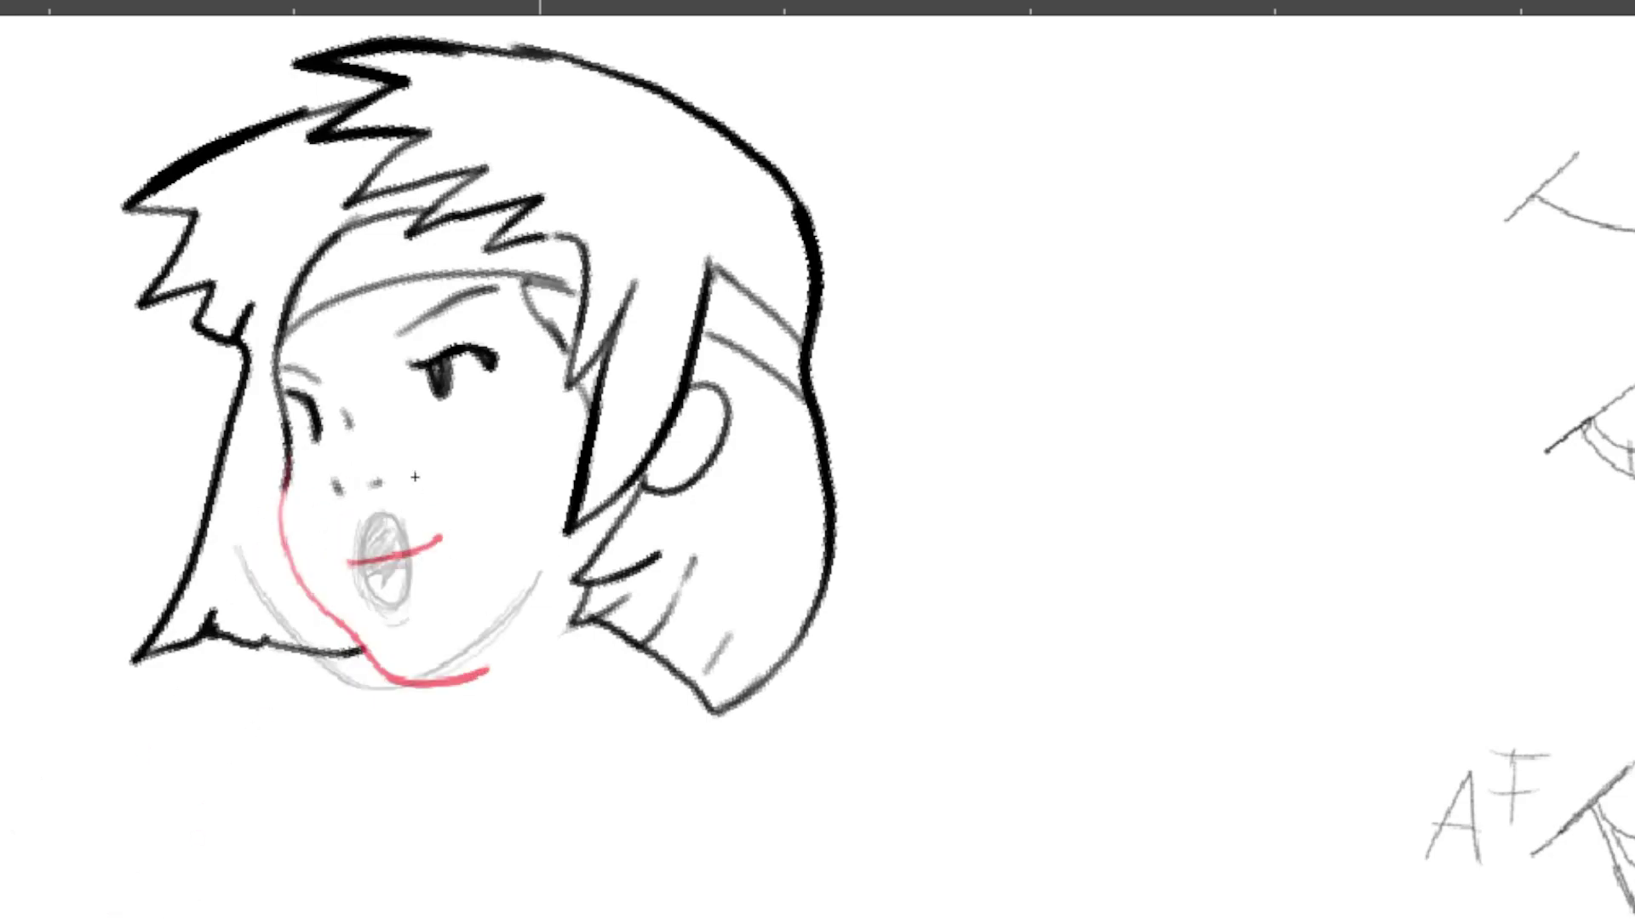
key(ctrl+z)
key(ctrl+z)
key(ctrl+shift+z)
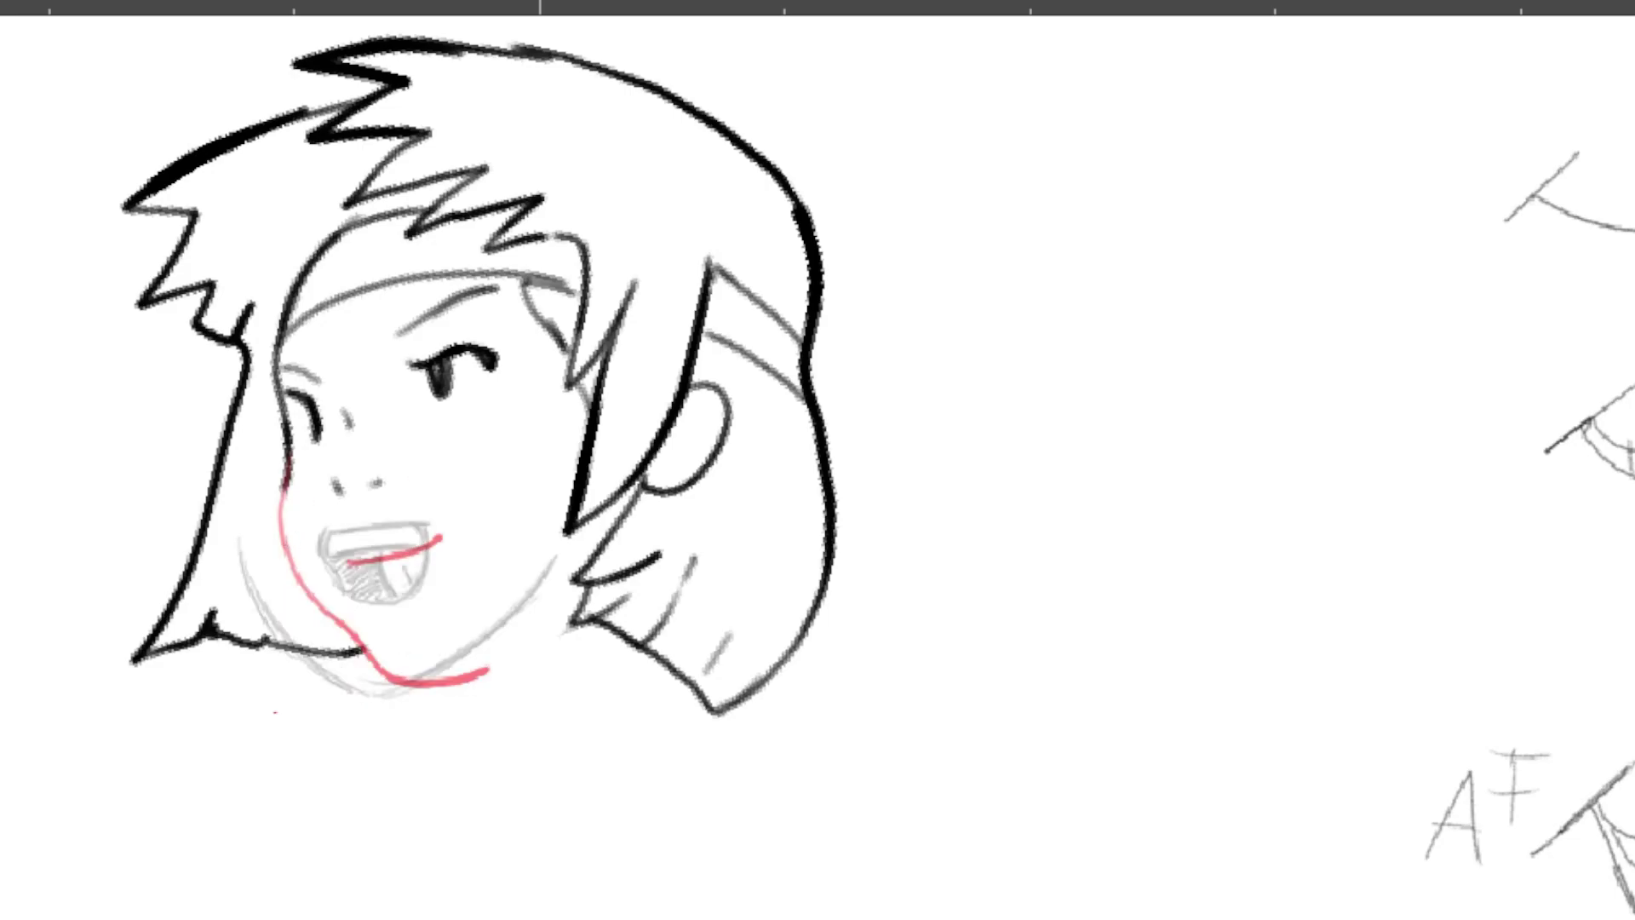
key(ctrl+shift+z)
mouse_move(284, 473)
mouse_down()
mouse_move(359, 643)
mouse_move(463, 694)
mouse_move(482, 682)
mouse_up()
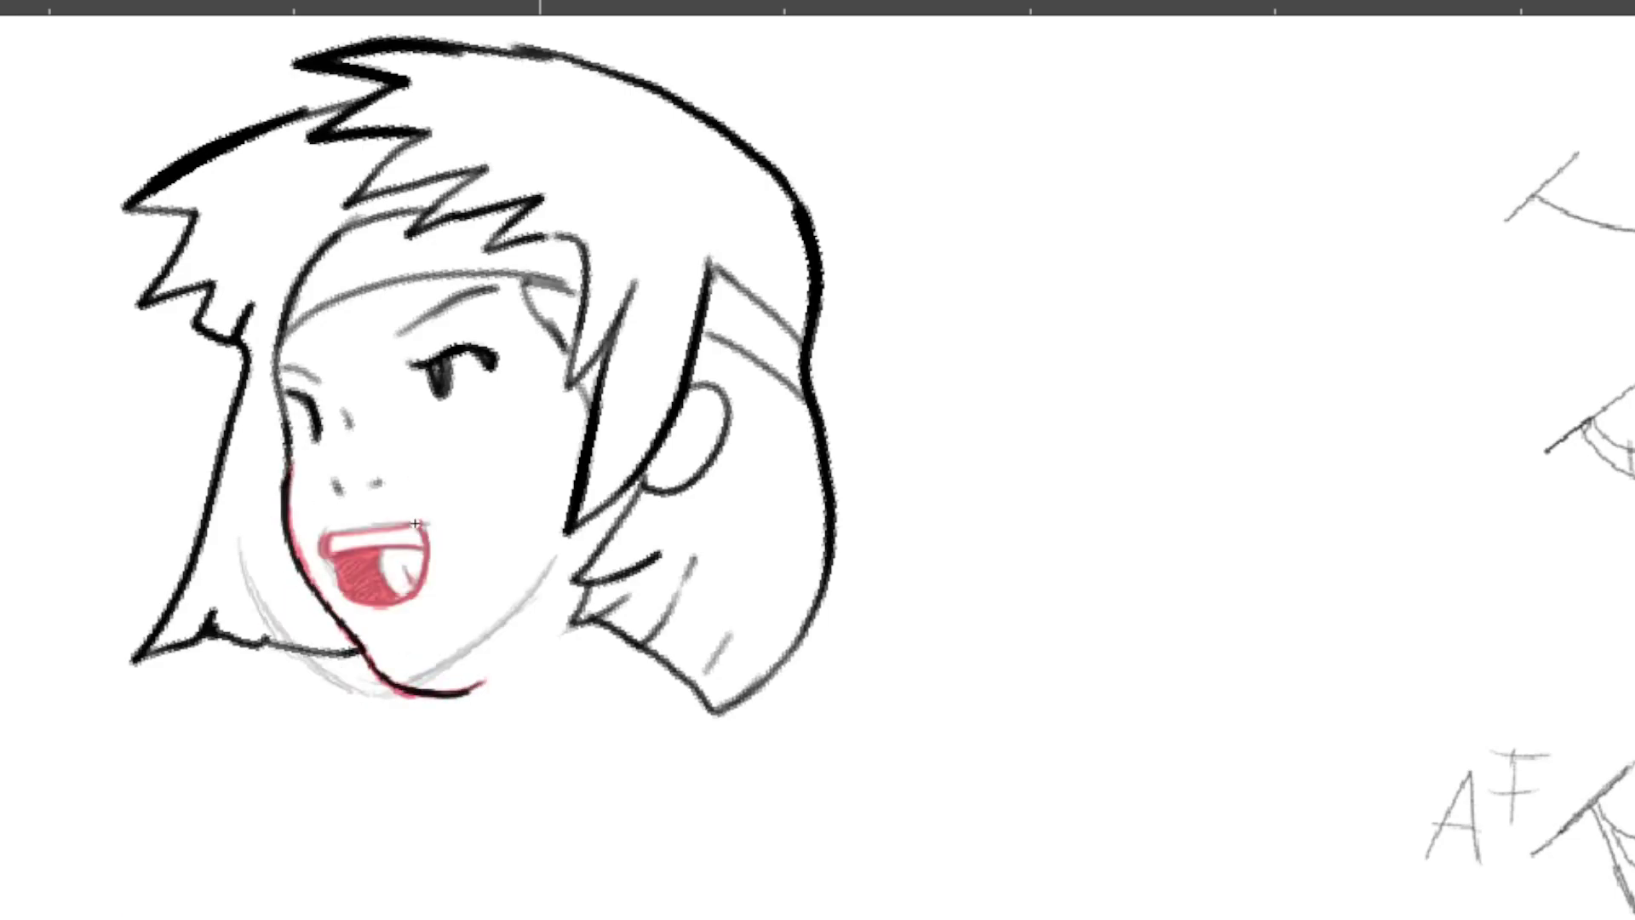
mouse_move(325, 536)
mouse_down()
mouse_move(343, 586)
mouse_move(425, 528)
mouse_move(409, 527)
mouse_move(402, 599)
mouse_move(349, 587)
mouse_move(383, 600)
mouse_up()
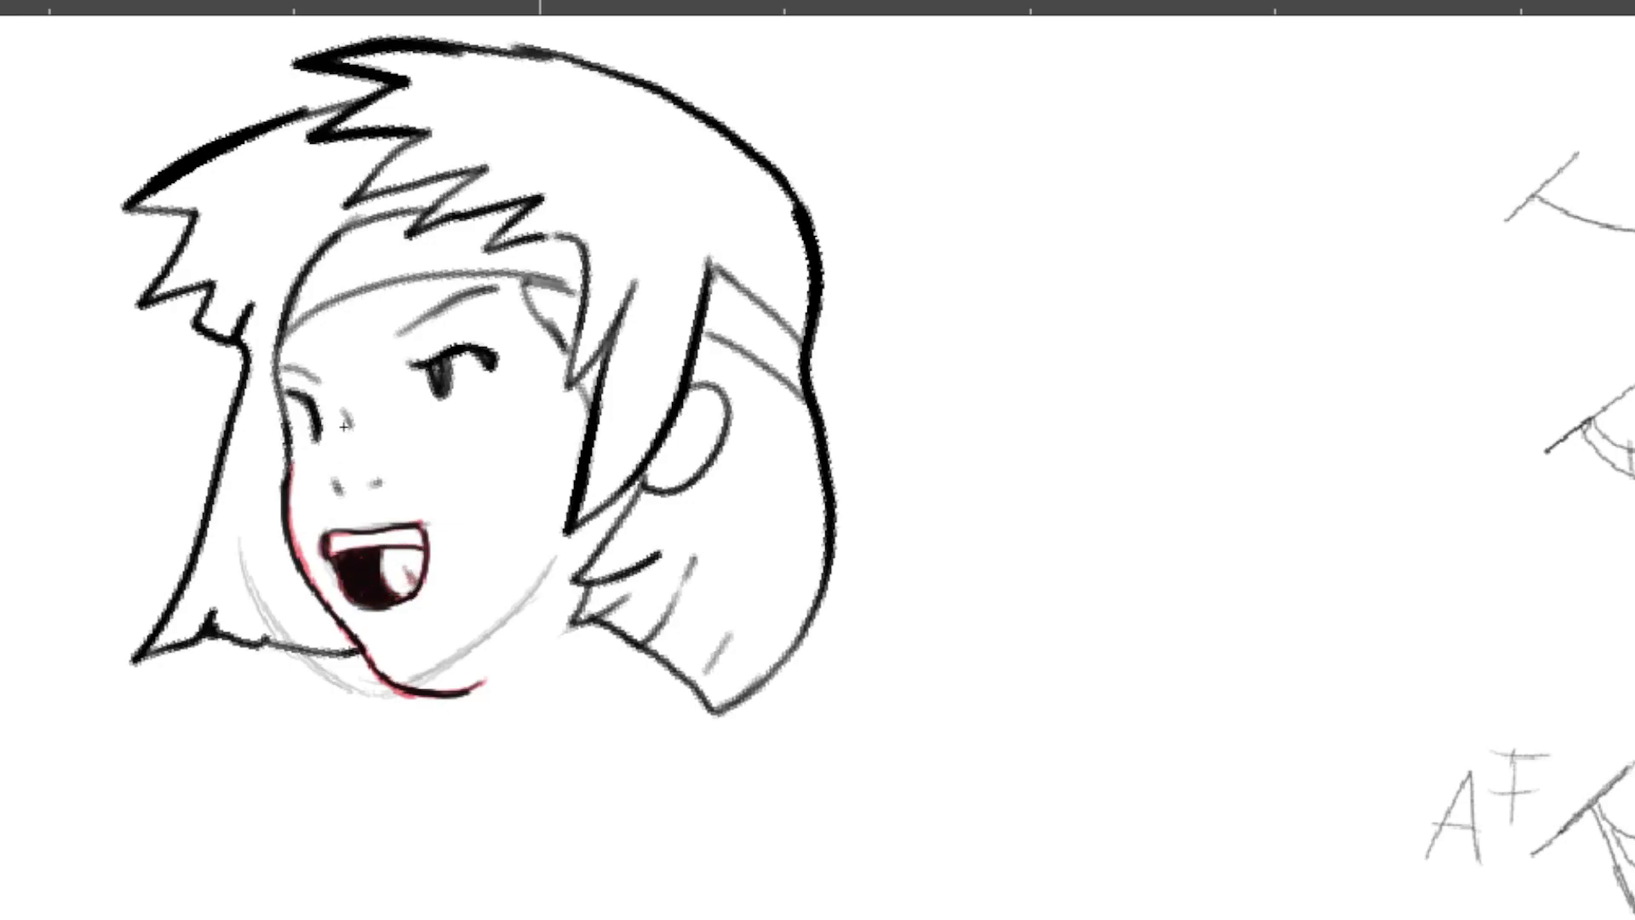
Step: Ink the half-open mouth frame, placing the chin between the onion-skinned jaws and drawing upper teeth, tongue and black interior
key(Right)
key(Left)
key(Right)
key(Right)
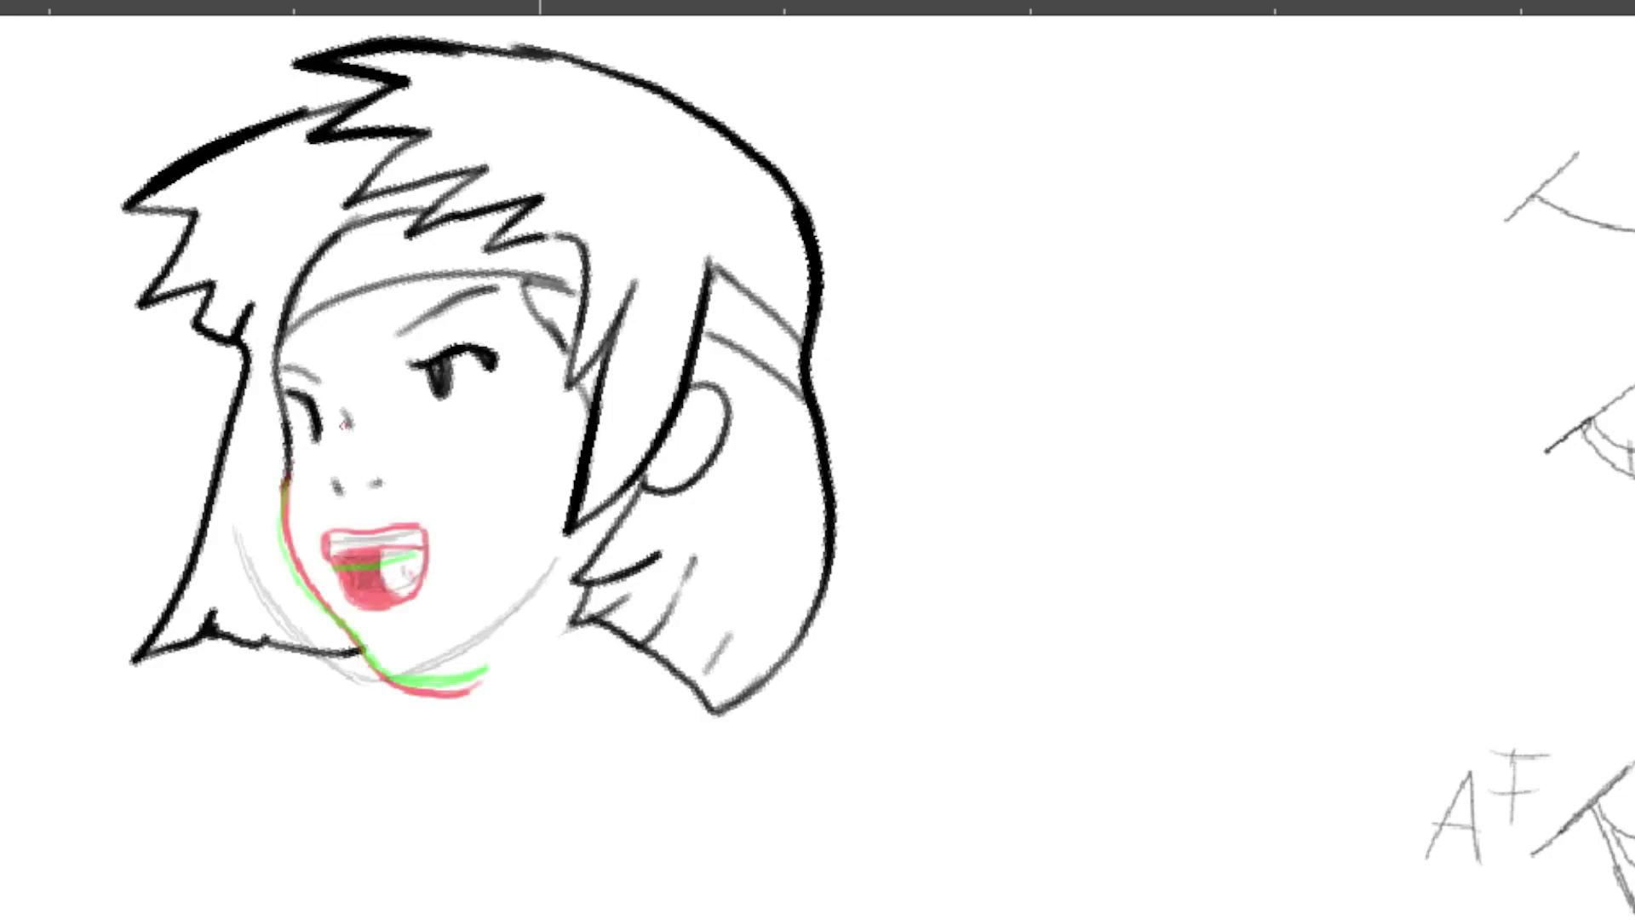
mouse_move(282, 488)
mouse_down()
mouse_move(308, 587)
mouse_move(394, 681)
mouse_move(483, 671)
mouse_up()
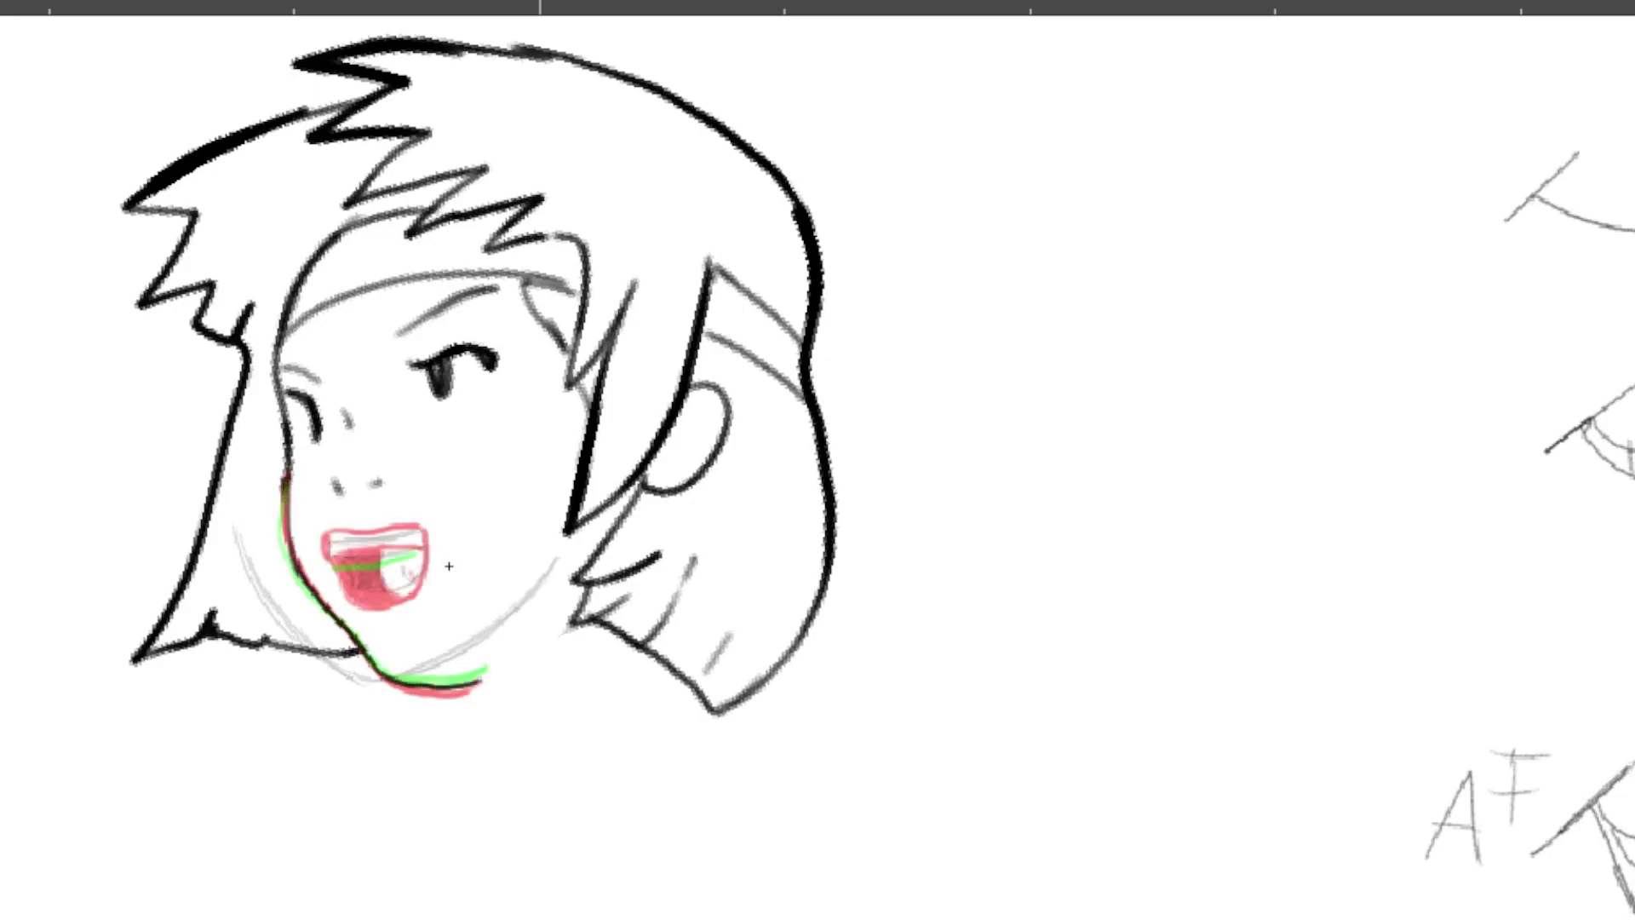
key(Right)
key(Right)
key(Right)
mouse_move(333, 556)
mouse_down()
mouse_move(420, 535)
mouse_move(363, 589)
mouse_move(430, 539)
mouse_move(373, 576)
mouse_up()
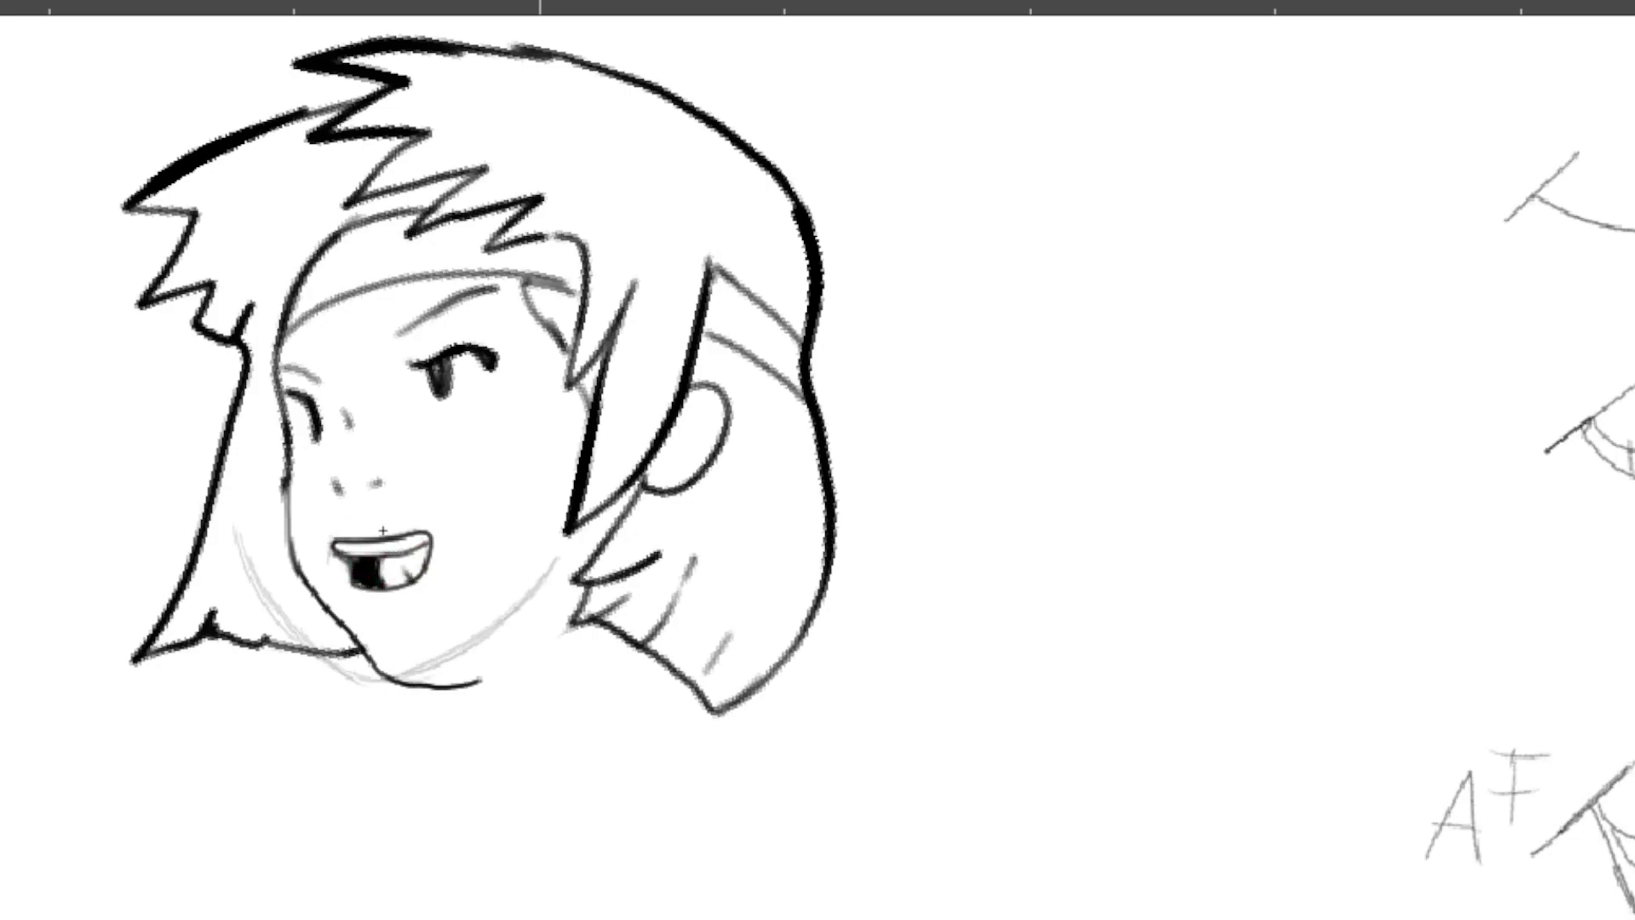
Step: Ink the jawline and the small puckered mouth on the next pursed-lips frame, following the onion-skinned outlines
key(Right)
key(space)
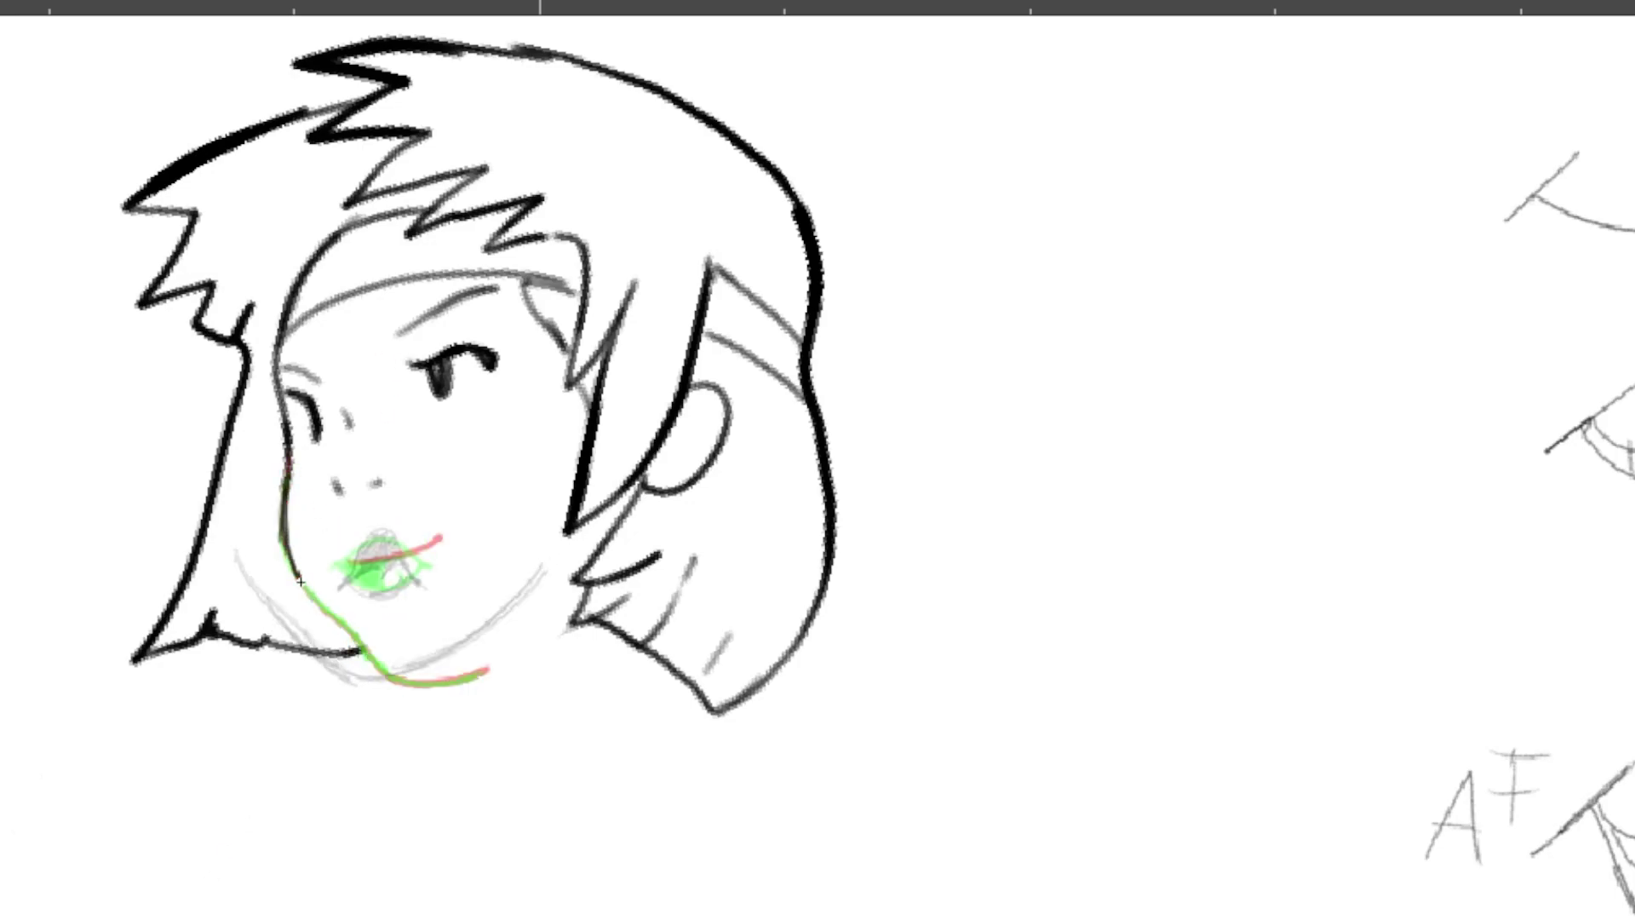
mouse_move(300, 581)
mouse_down()
mouse_move(383, 674)
mouse_move(485, 670)
mouse_up()
mouse_move(338, 586)
mouse_down()
mouse_move(377, 534)
mouse_move(422, 585)
mouse_move(368, 549)
mouse_move(380, 536)
mouse_move(400, 560)
mouse_move(361, 571)
mouse_move(393, 549)
mouse_up()
Step: Ink the tall oval mouth with black interior, tongue and lower lip mark, and its jawline
key(o)
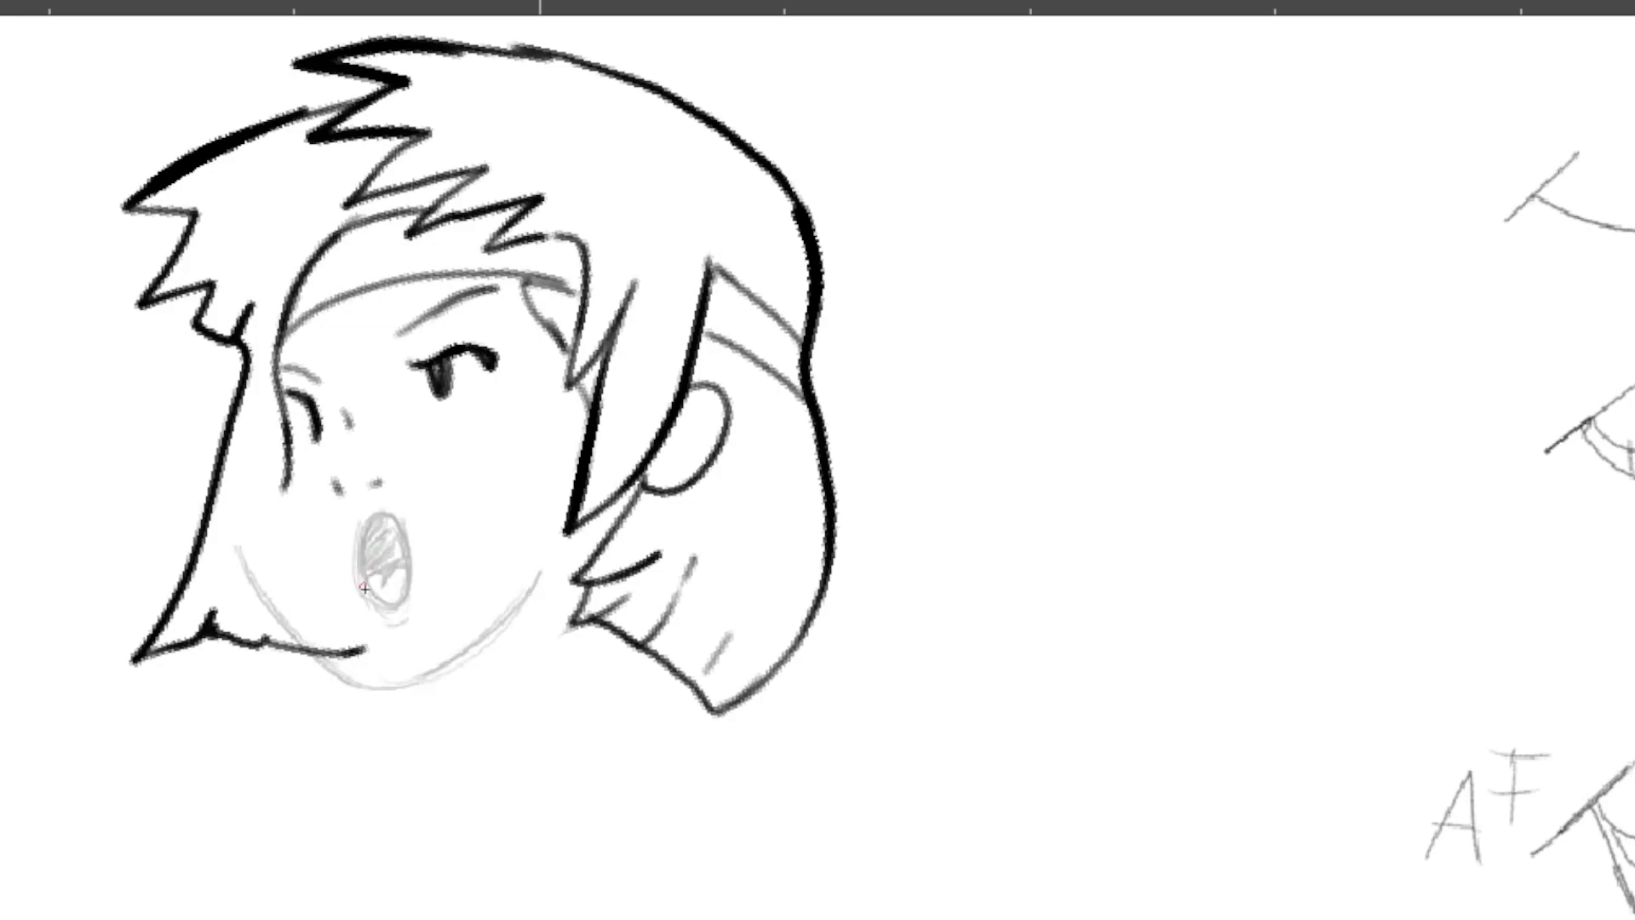
mouse_move(365, 587)
mouse_down()
mouse_move(373, 518)
mouse_move(406, 572)
mouse_move(383, 583)
mouse_move(367, 540)
mouse_move(361, 553)
mouse_move(378, 521)
mouse_move(395, 562)
mouse_move(367, 571)
mouse_move(388, 570)
mouse_move(384, 522)
mouse_up()
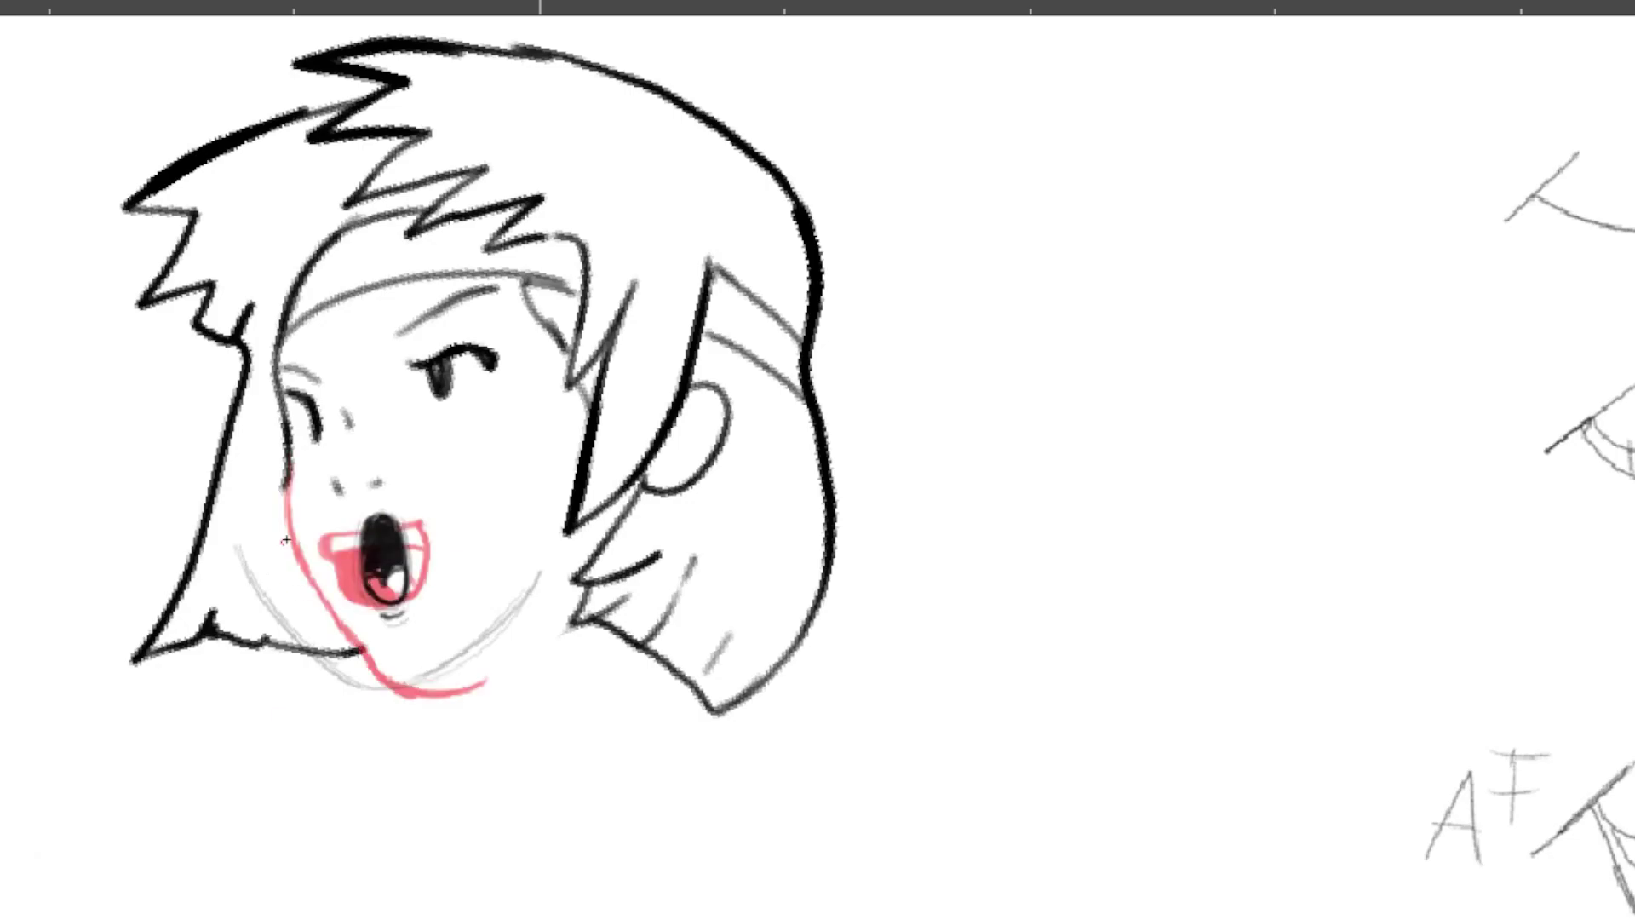
mouse_move(288, 466)
mouse_down()
mouse_move(337, 615)
mouse_move(430, 685)
mouse_move(478, 682)
mouse_up()
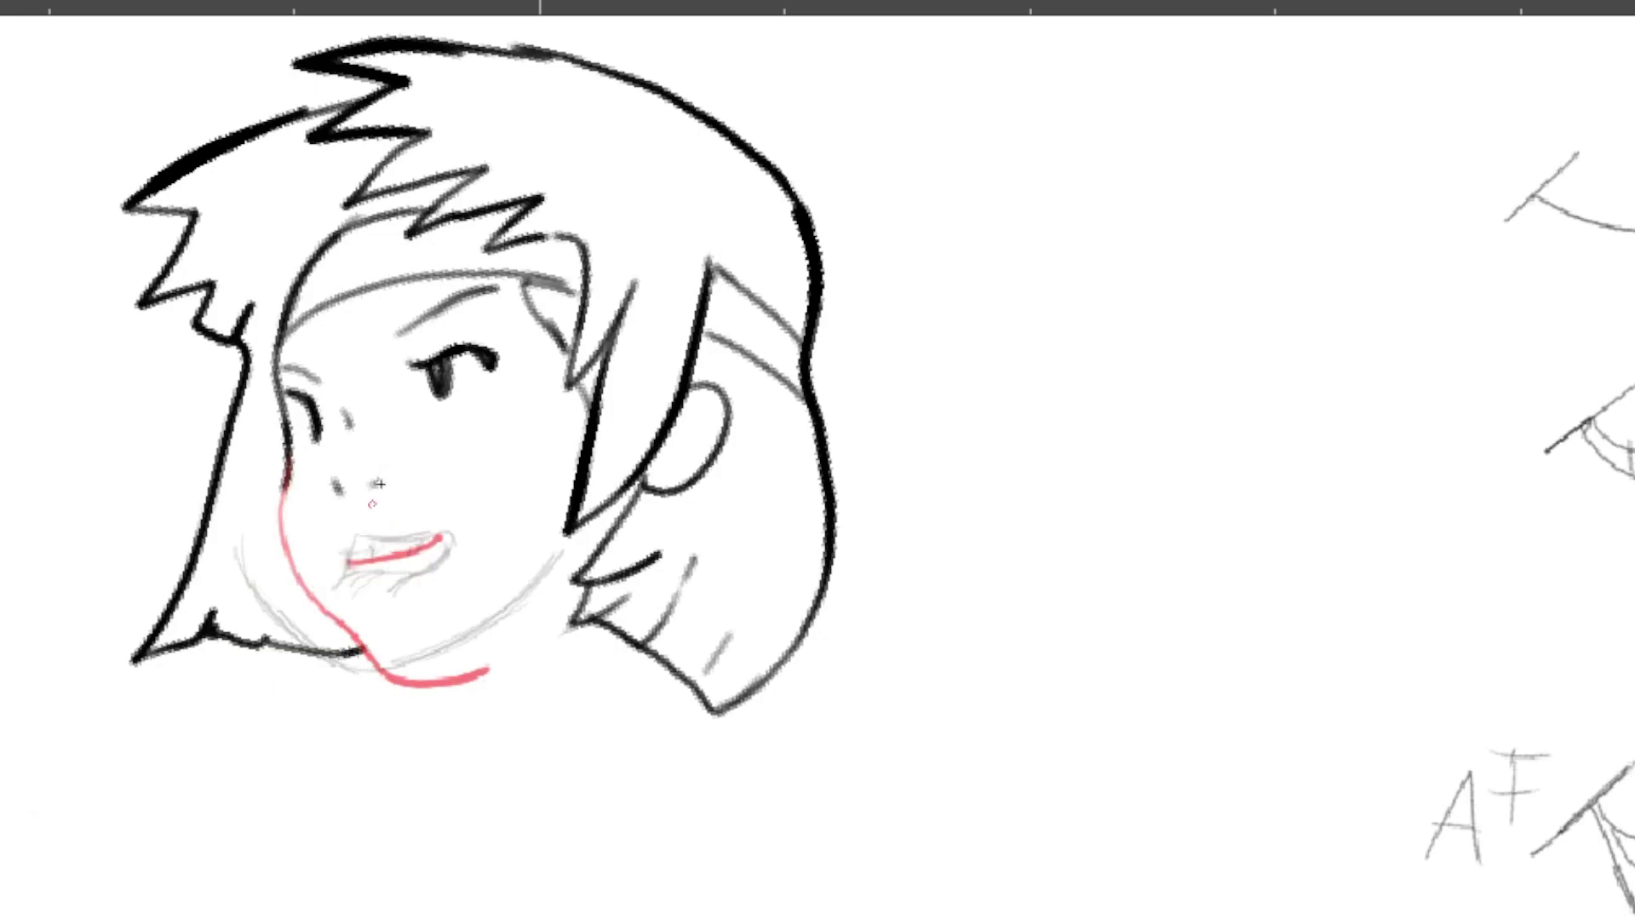
Step: Ink the jawline on the slightly open mouth frame, following the onion-skinned closed-mouth jaw
mouse_move(284, 466)
mouse_down()
mouse_move(306, 585)
mouse_move(375, 667)
mouse_move(481, 675)
mouse_up()
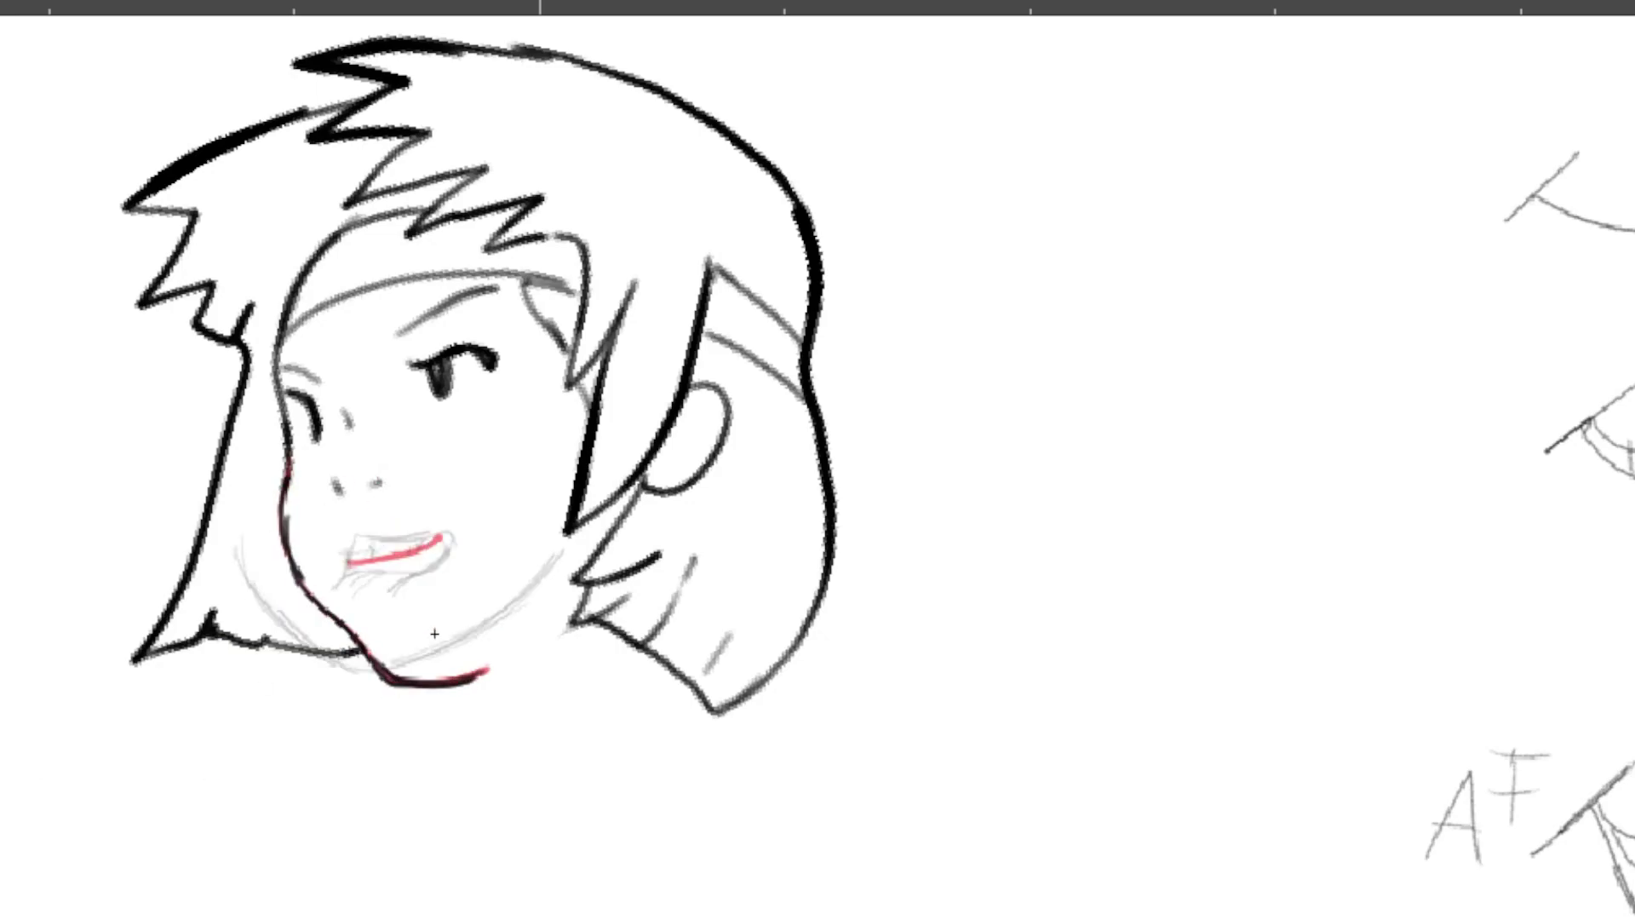
Step: Try inking a slightly open mouth with upper teeth, compare it with neighbouring frames, and undo its strokes
mouse_move(352, 554)
mouse_down()
mouse_move(443, 538)
mouse_move(433, 564)
mouse_move(399, 570)
mouse_move(418, 569)
mouse_move(376, 558)
mouse_up()
drag(414, 558, 418, 545)
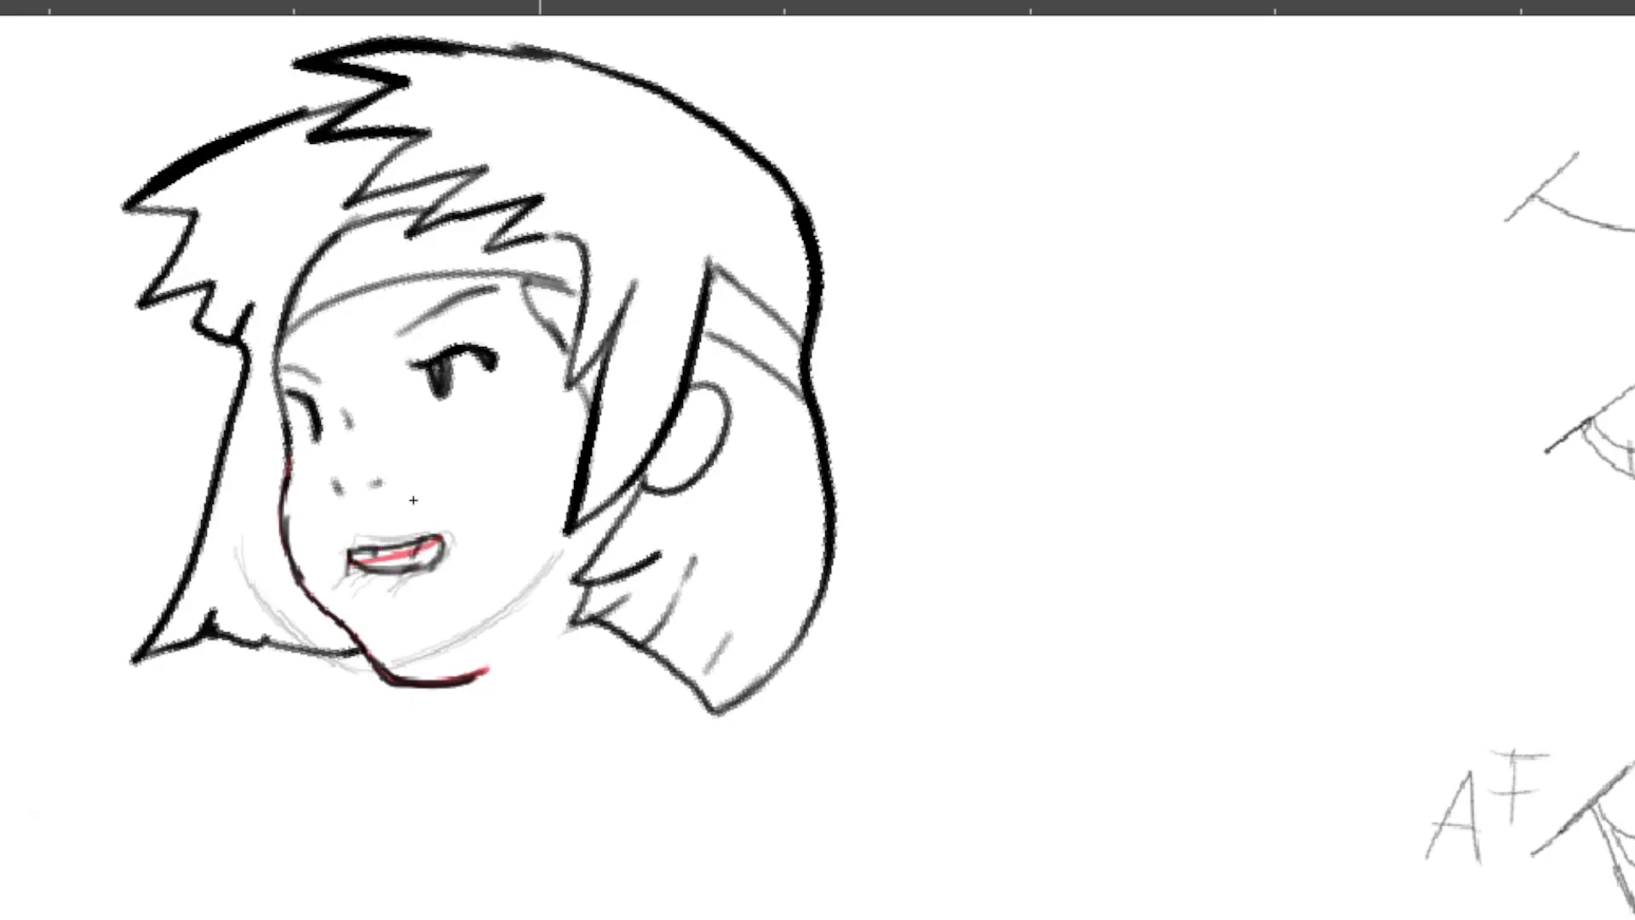
key(Left)
key(Left)
key(Left)
key(Right)
key(Right)
key(Right)
key(ctrl+z)
key(ctrl+z)
key(ctrl+z)
key(ctrl+z)
key(ctrl+z)
key(ctrl+z)
key(ctrl+z)
key(ctrl+z)
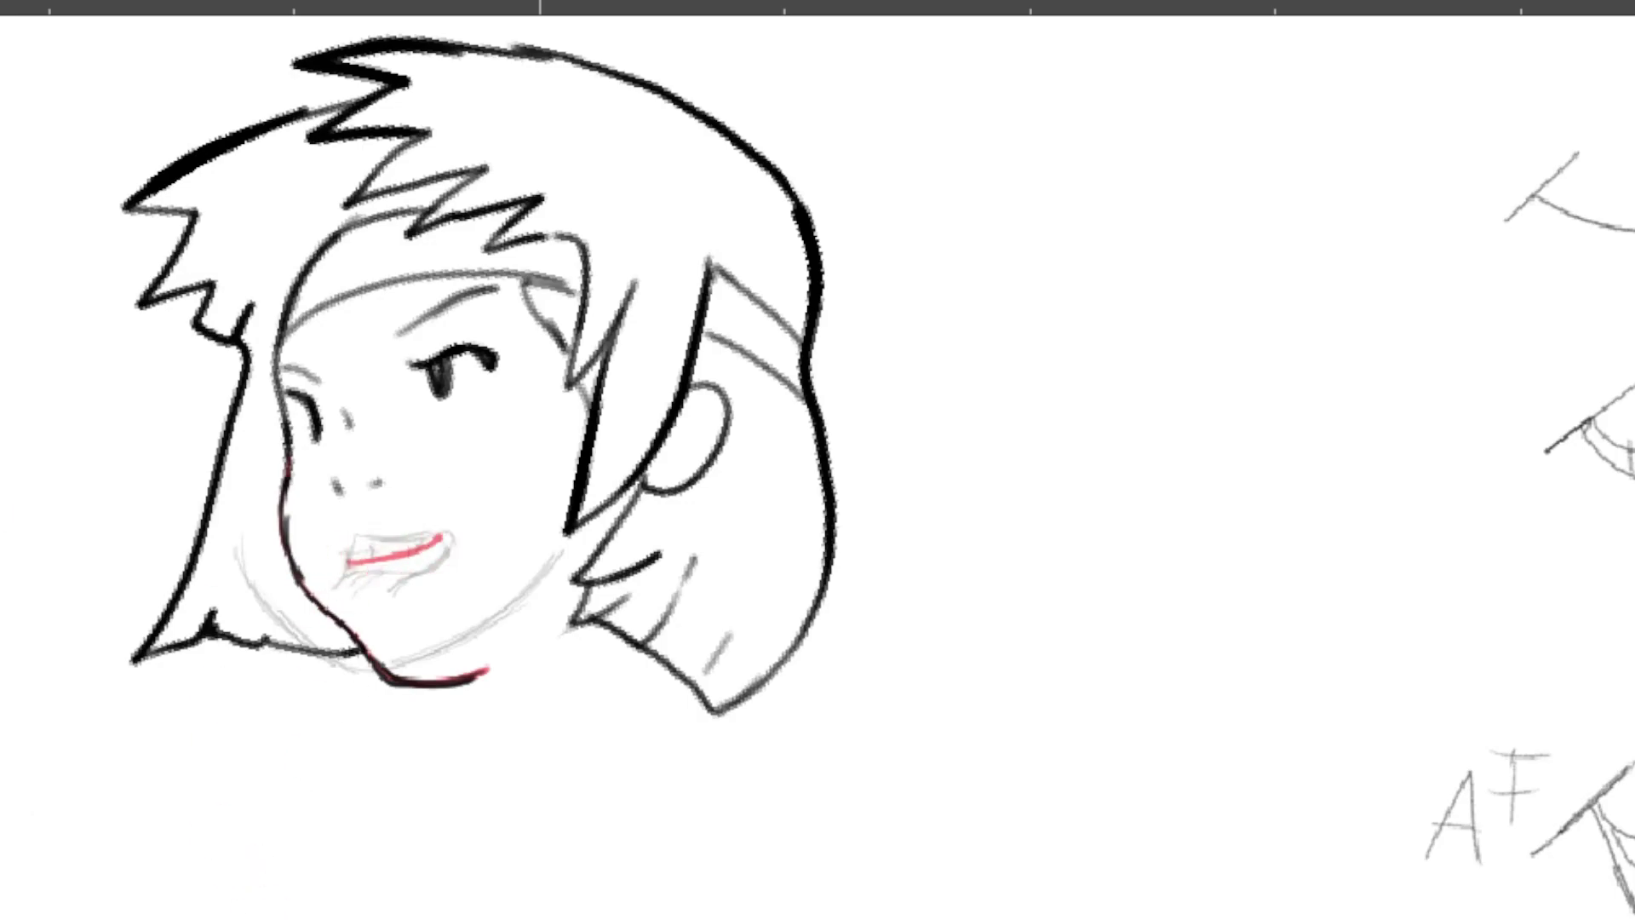
Step: Ink a narrower, slightly open mouth with teeth, starting inside the far end of the onion-skinned mouth line
mouse_move(350, 551)
mouse_down()
mouse_move(348, 571)
mouse_move(373, 545)
mouse_move(440, 560)
mouse_move(338, 560)
mouse_move(366, 568)
mouse_up()
key(e)
key(b)
drag(386, 546, 375, 570)
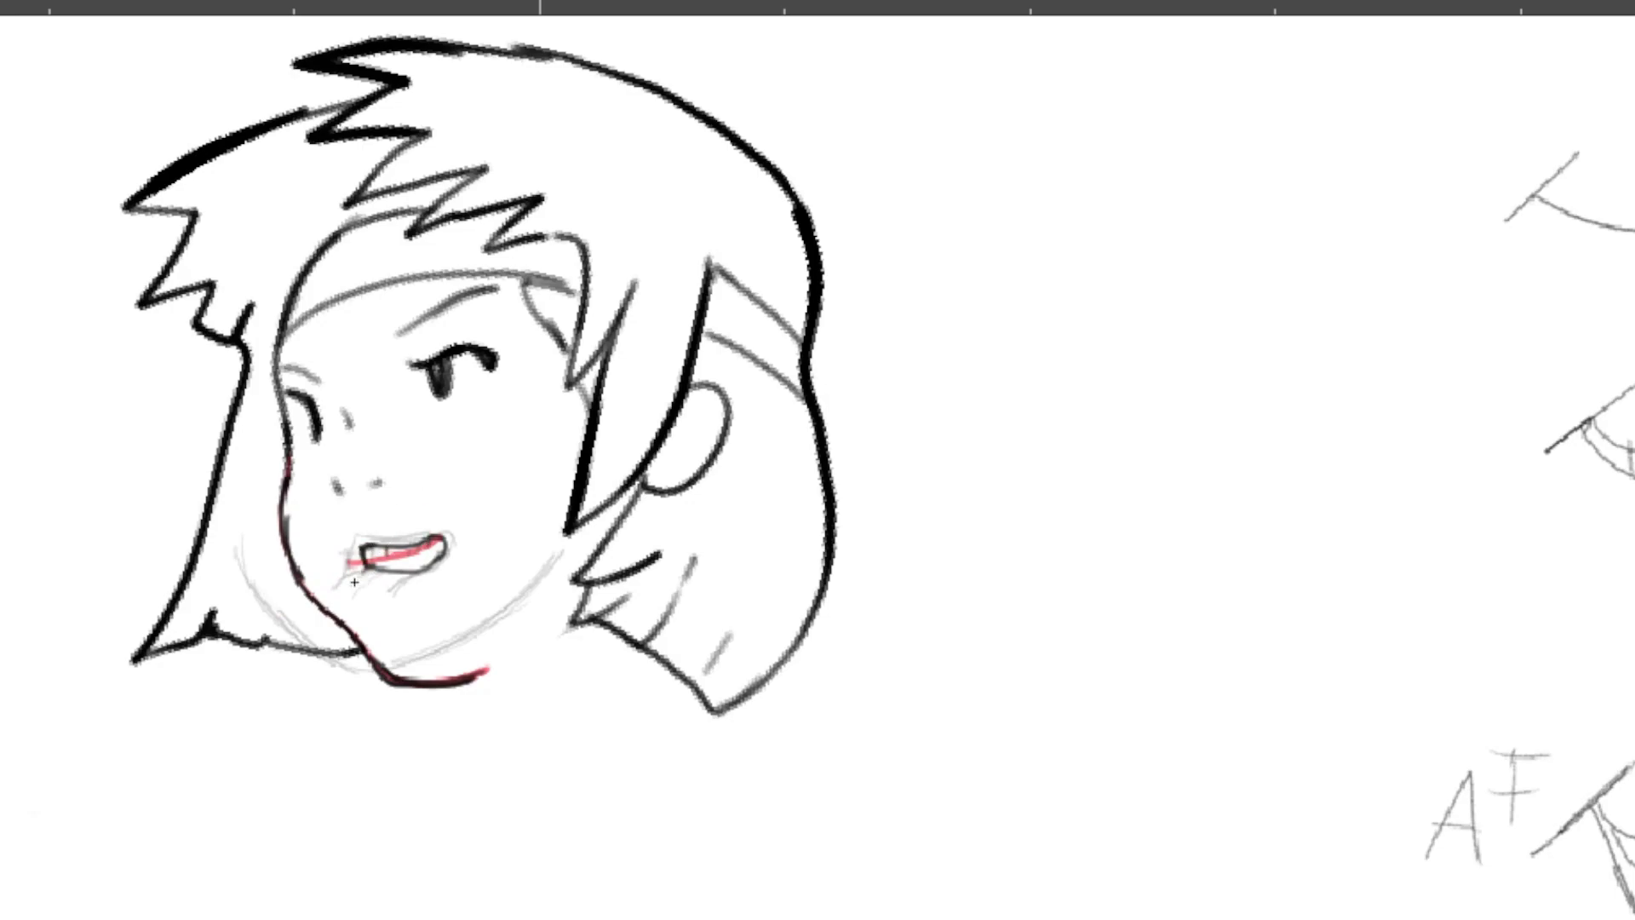
Step: Draw the neck below the jaw and hair, adding the shoulder line, collarbone marks and curved neckline
key(Left)
key(Left)
key(space)
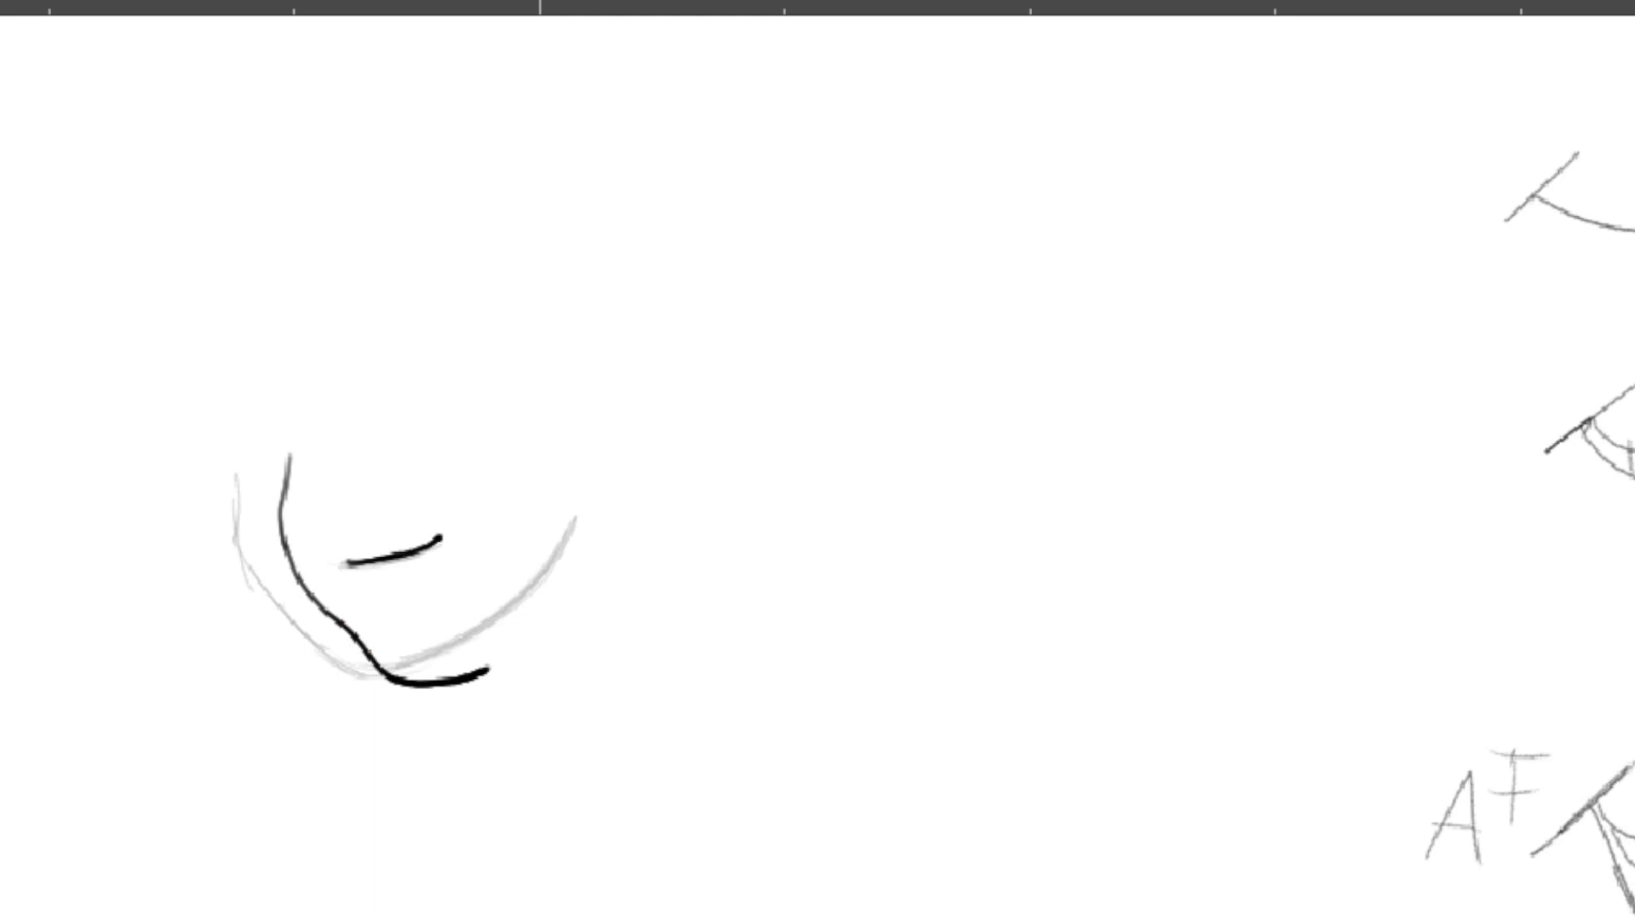
drag(598, 628, 664, 767)
drag(468, 684, 487, 779)
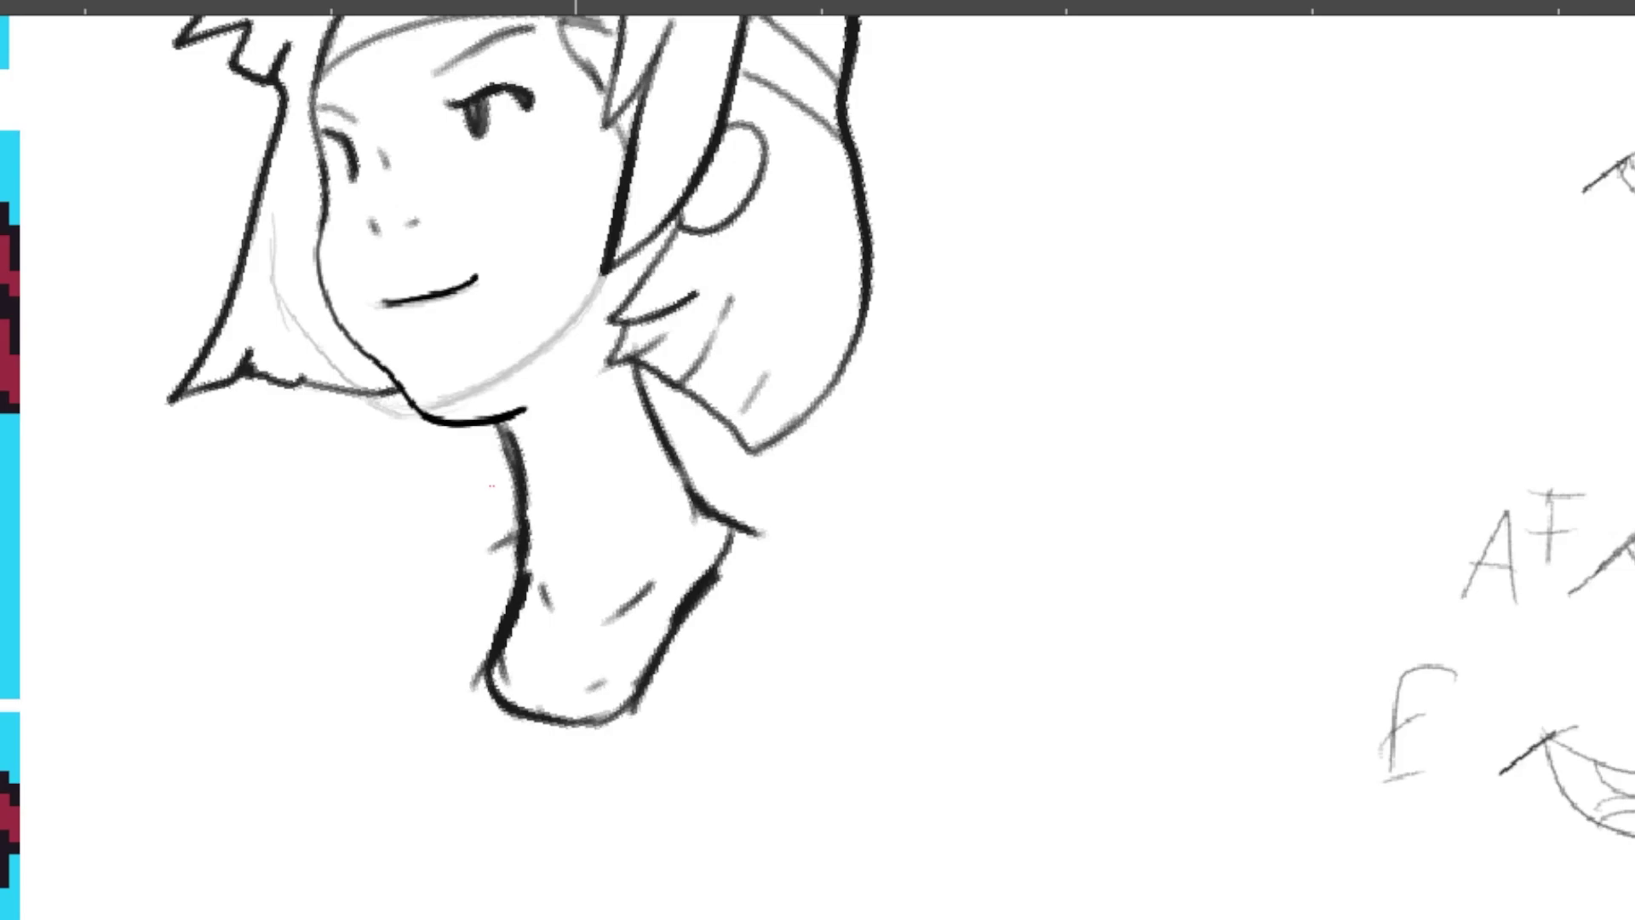
drag(319, 380, 523, 658)
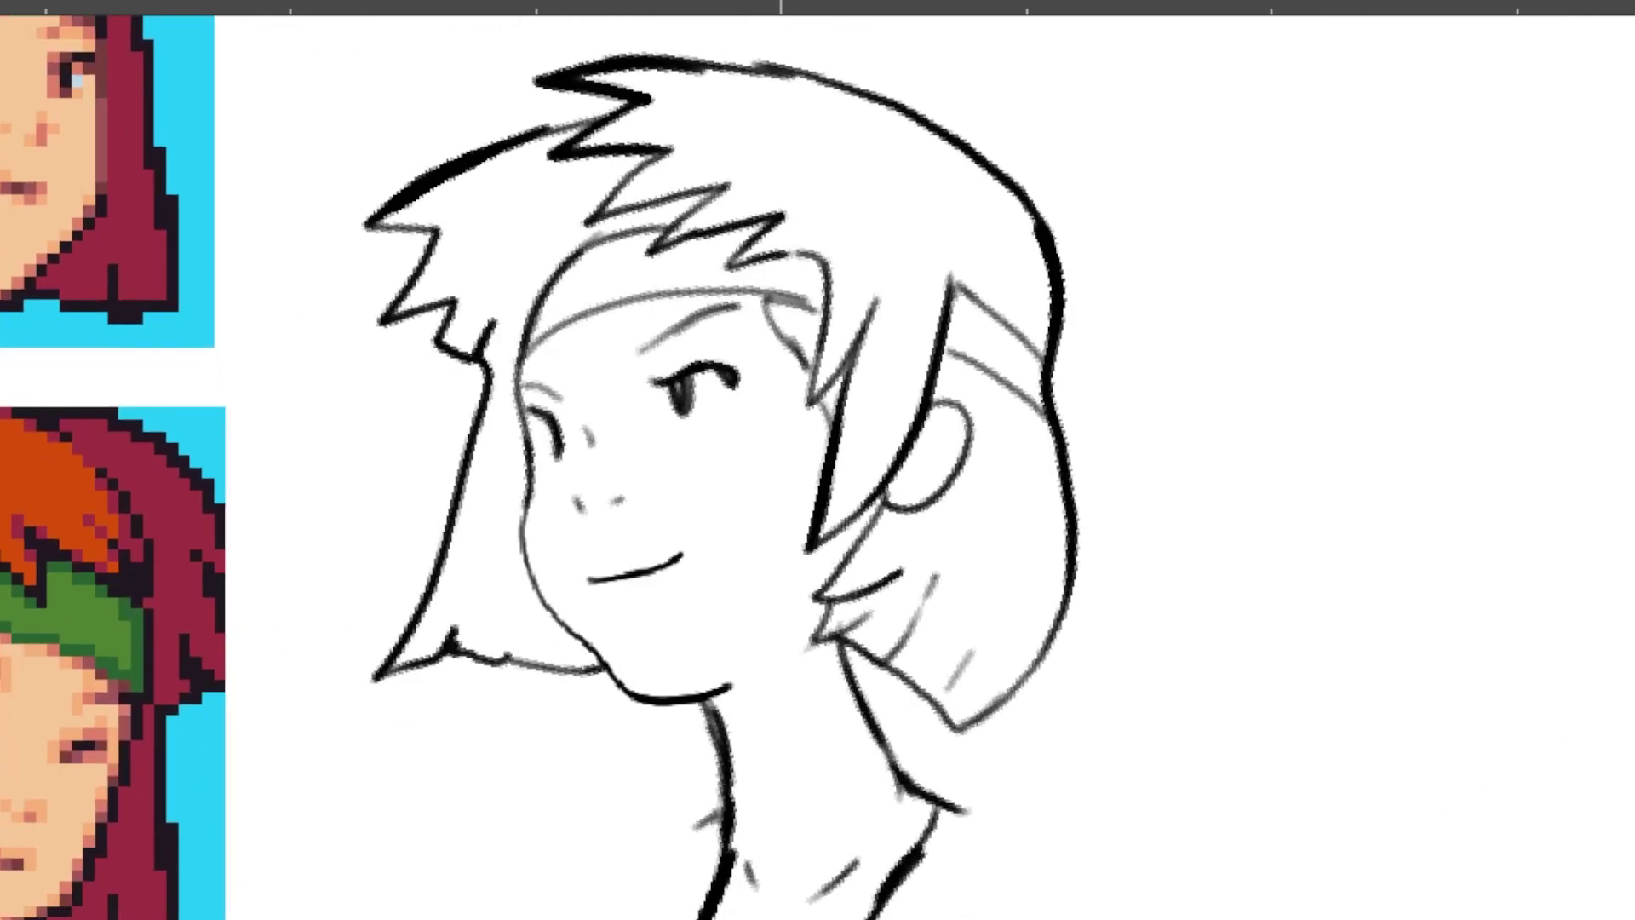
key(ctrl+z)
key(ctrl+shift+z)
key(ctrl+z)
key(ctrl+shift+z)
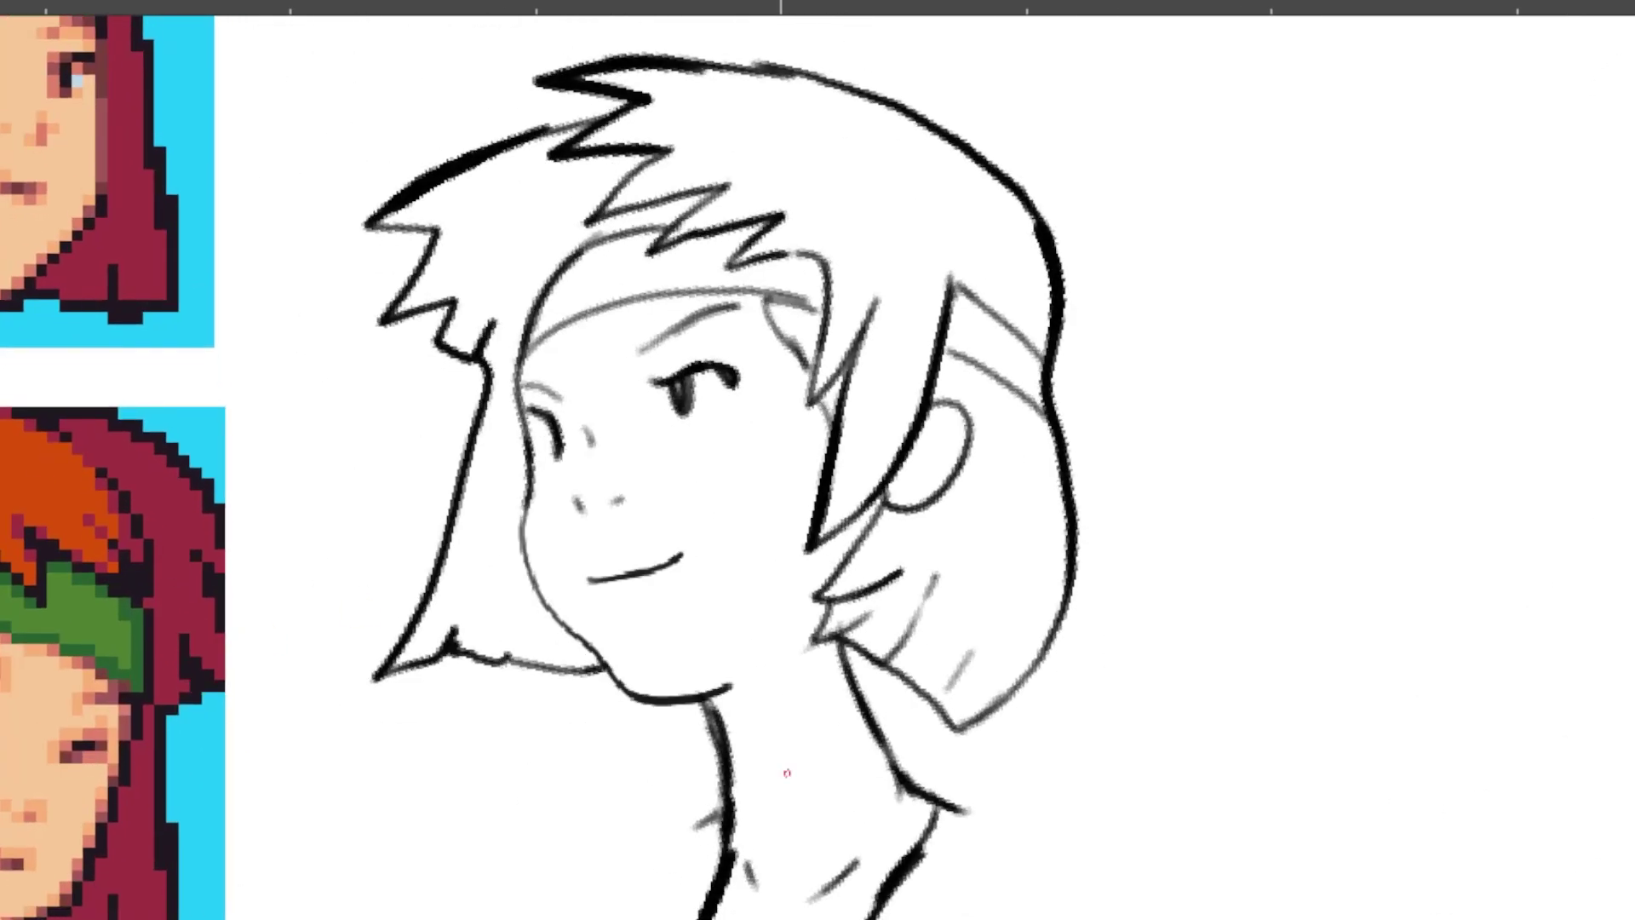
Step: Ink the eyes and eyebrows on the closed-mouth smile frame, with dark upper lids, narrow pupils and angled brows
mouse_move(654, 381)
mouse_down()
mouse_move(730, 364)
mouse_move(737, 385)
mouse_move(686, 413)
mouse_move(690, 396)
mouse_up()
drag(551, 415, 560, 456)
drag(640, 349, 734, 304)
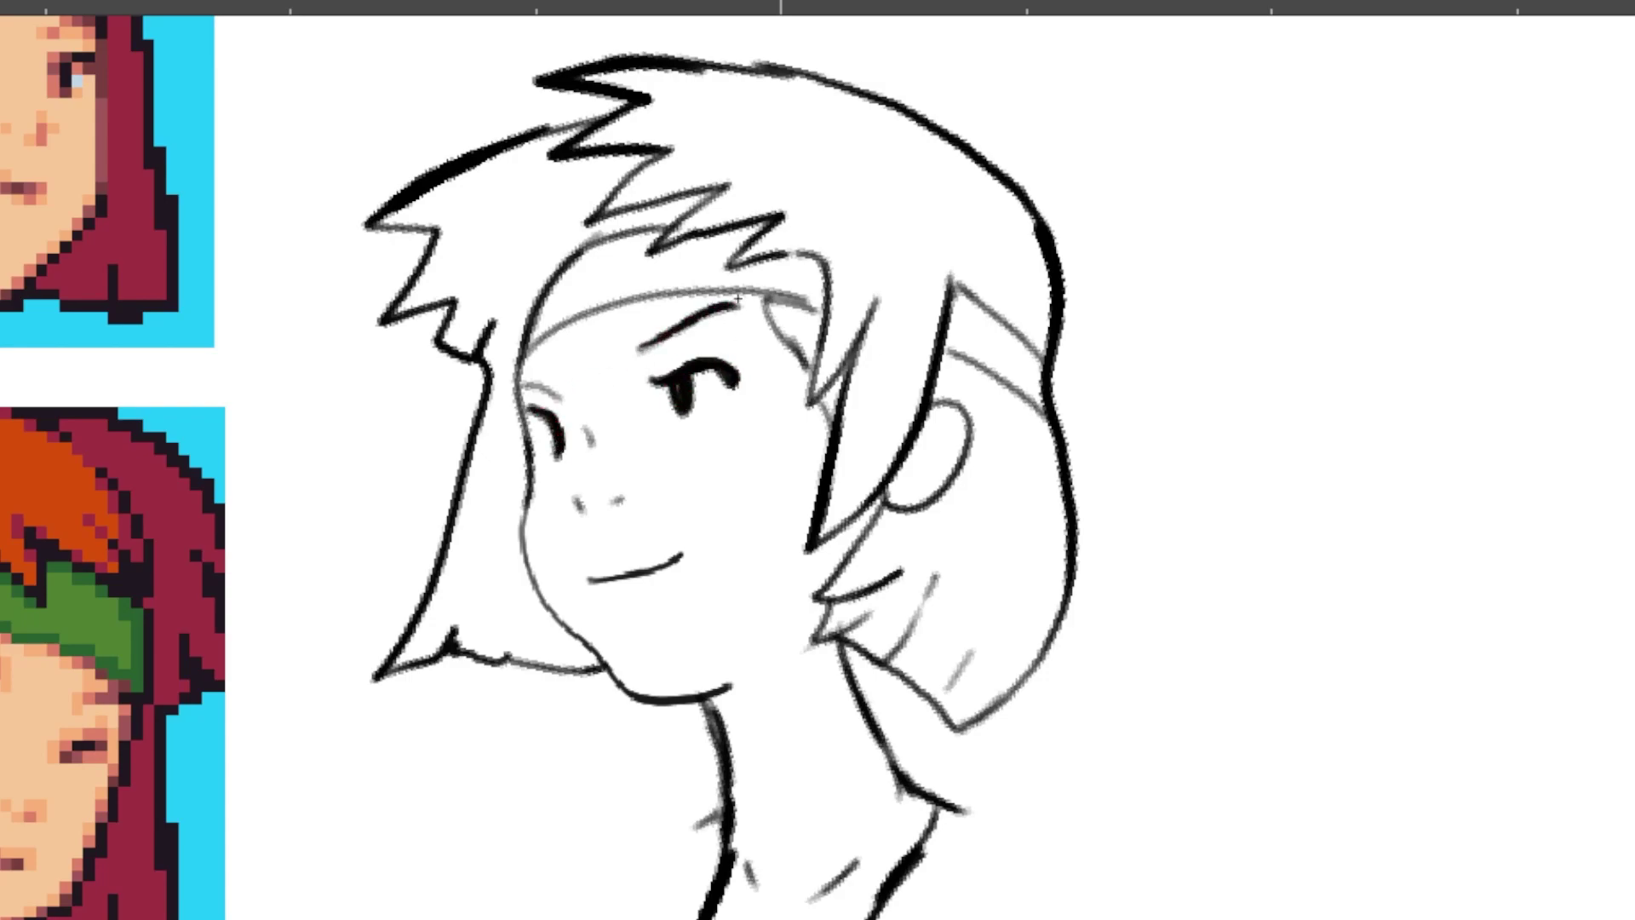
drag(564, 400, 521, 387)
mouse_move(671, 393)
mouse_down()
mouse_move(725, 376)
mouse_move(708, 338)
mouse_up()
mouse_move(576, 394)
mouse_down()
mouse_move(564, 384)
mouse_move(544, 441)
mouse_up()
mouse_move(559, 379)
mouse_down()
mouse_move(544, 378)
mouse_move(562, 366)
mouse_up()
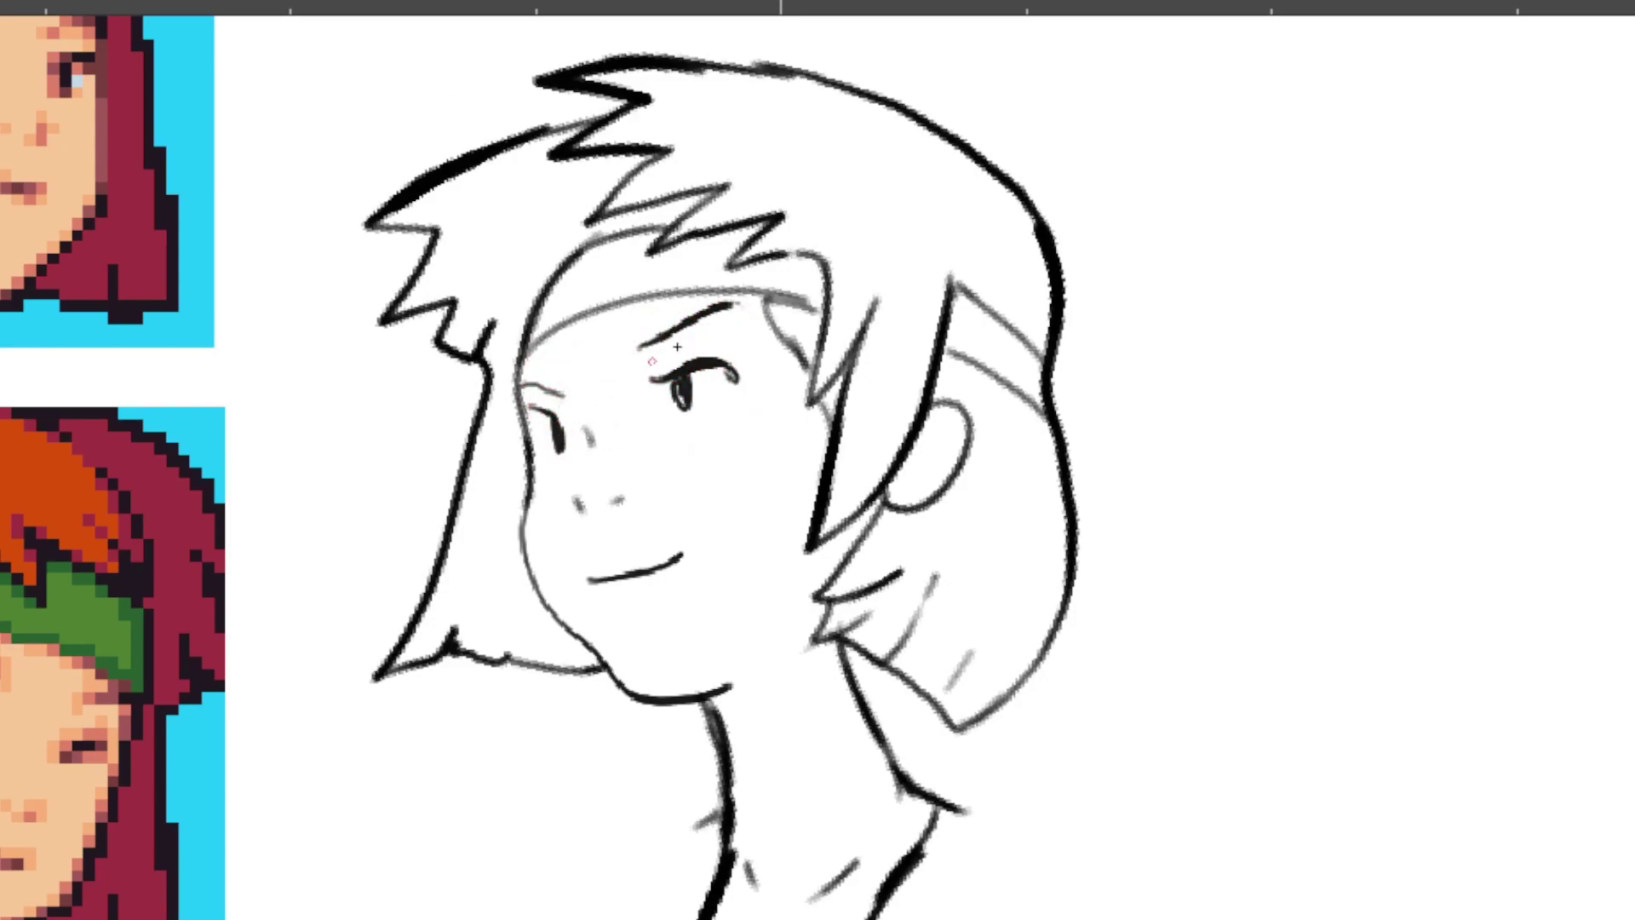
drag(678, 378, 683, 402)
drag(561, 396, 523, 385)
Step: Ink both eyes and eyebrows on the closed-mouth frame with the longer mouth line, tracing the onion-skinned eyes
key(Right)
key(Right)
key(Right)
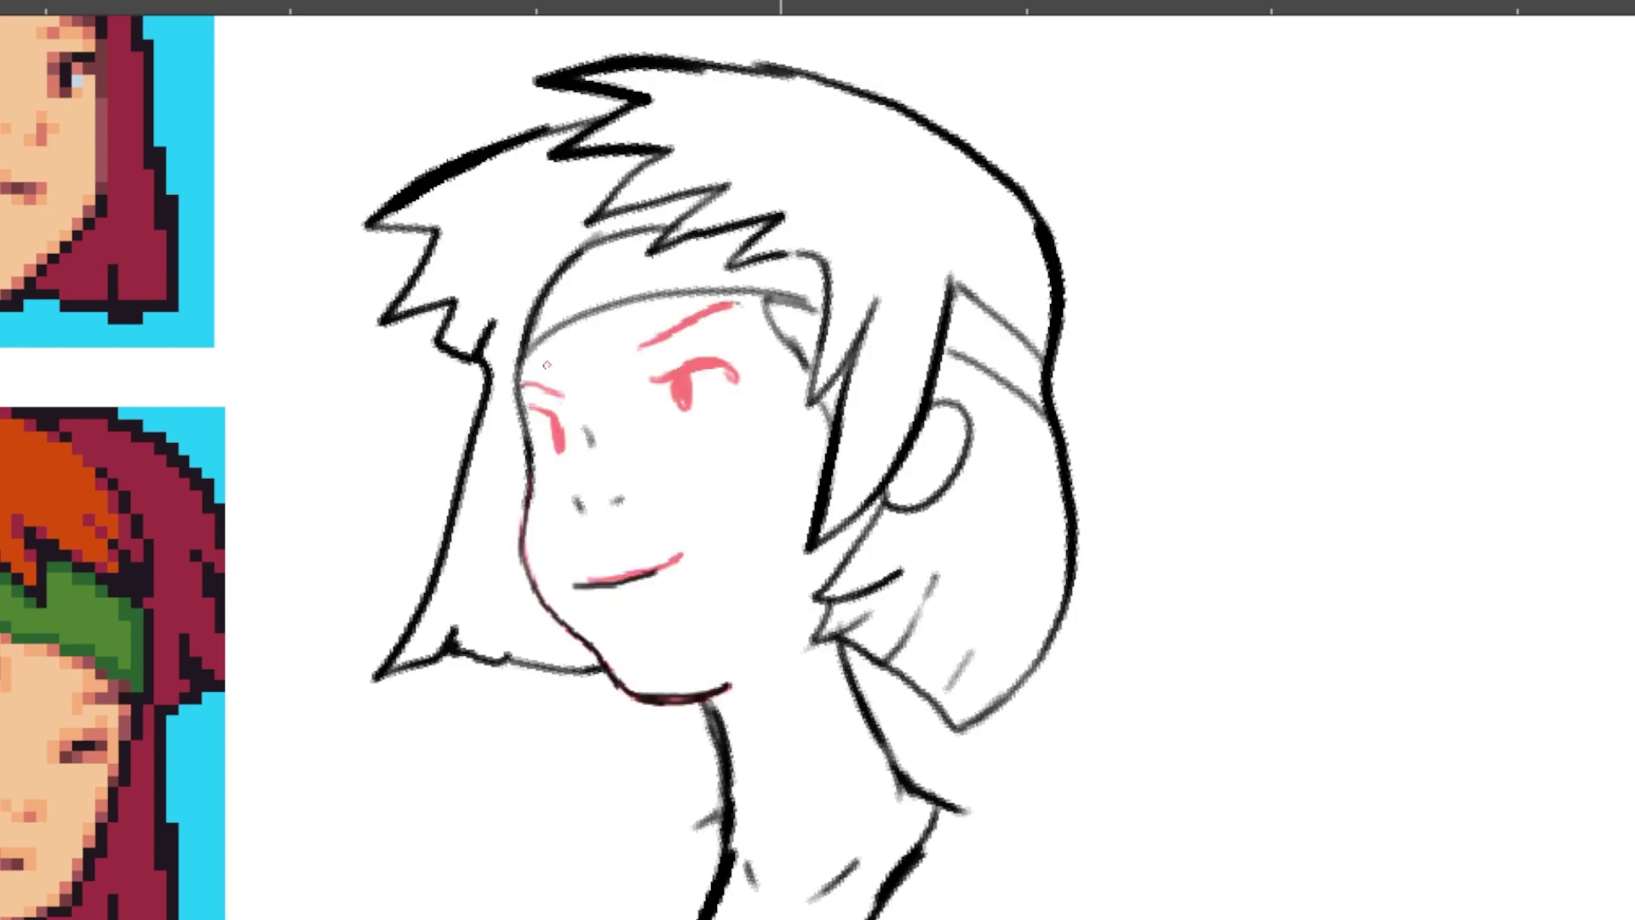
mouse_move(654, 380)
mouse_down()
mouse_move(709, 358)
mouse_move(738, 375)
mouse_up()
drag(641, 346, 730, 305)
mouse_move(693, 374)
mouse_down()
mouse_move(673, 380)
mouse_move(686, 407)
mouse_up()
mouse_move(525, 384)
mouse_down()
mouse_move(562, 397)
mouse_move(561, 453)
mouse_up()
Step: Ink both eyes and eyebrows on the wide-open mouth frame over the onion-skinned reference
key(Right)
key(Right)
key(Right)
key(Right)
key(Right)
key(Right)
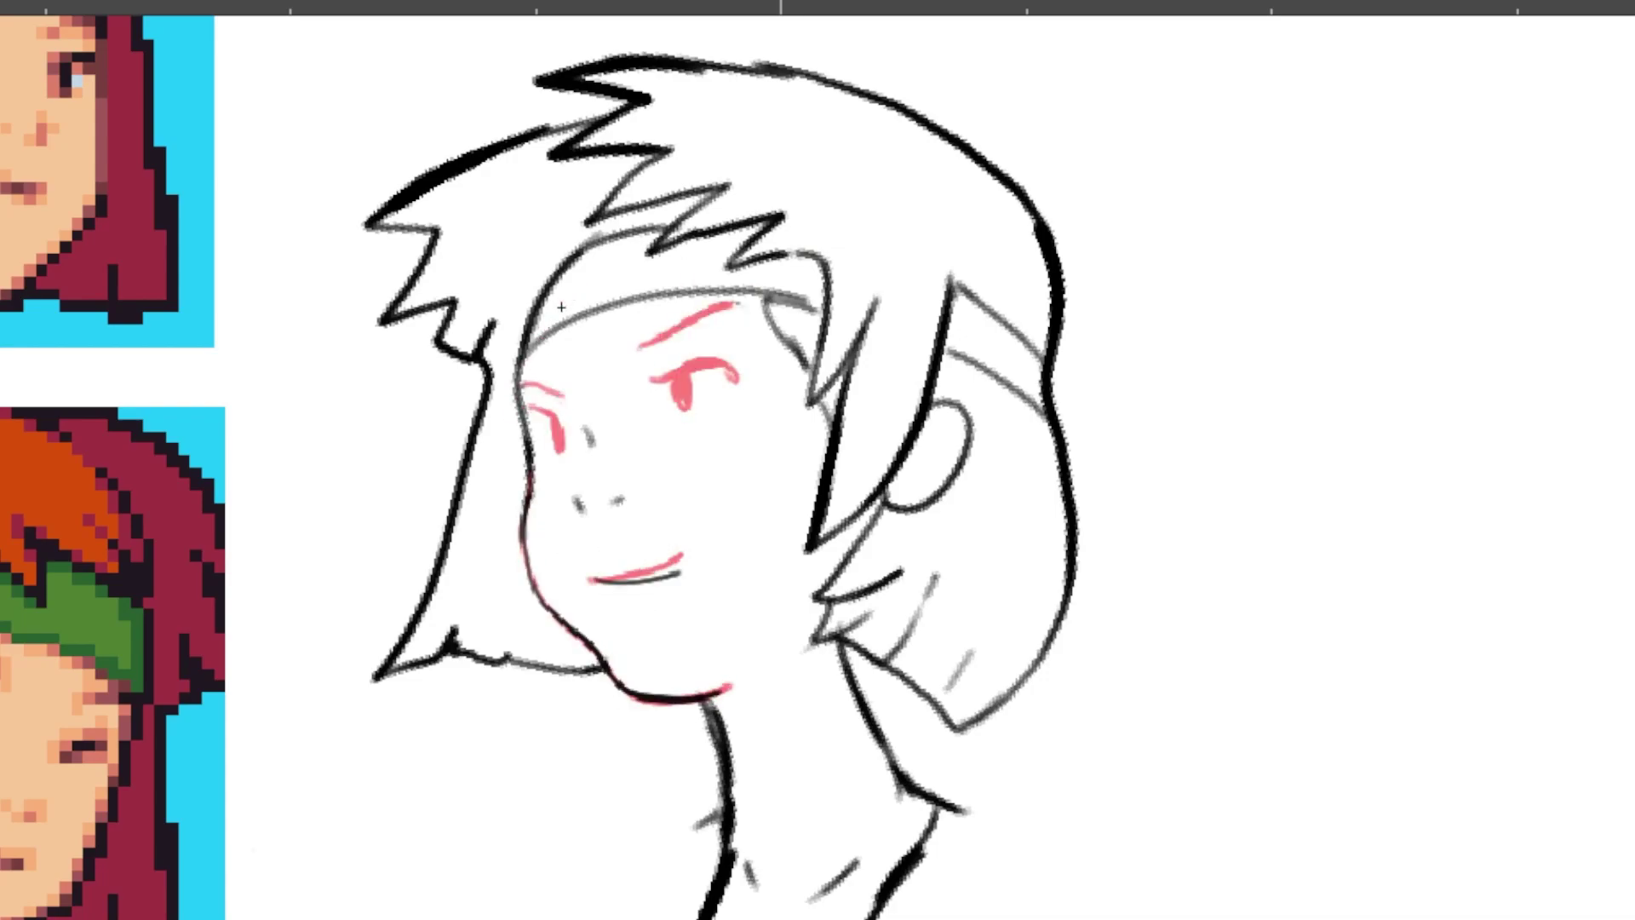
mouse_move(654, 380)
mouse_down()
mouse_move(725, 367)
mouse_move(672, 384)
mouse_move(729, 304)
mouse_up()
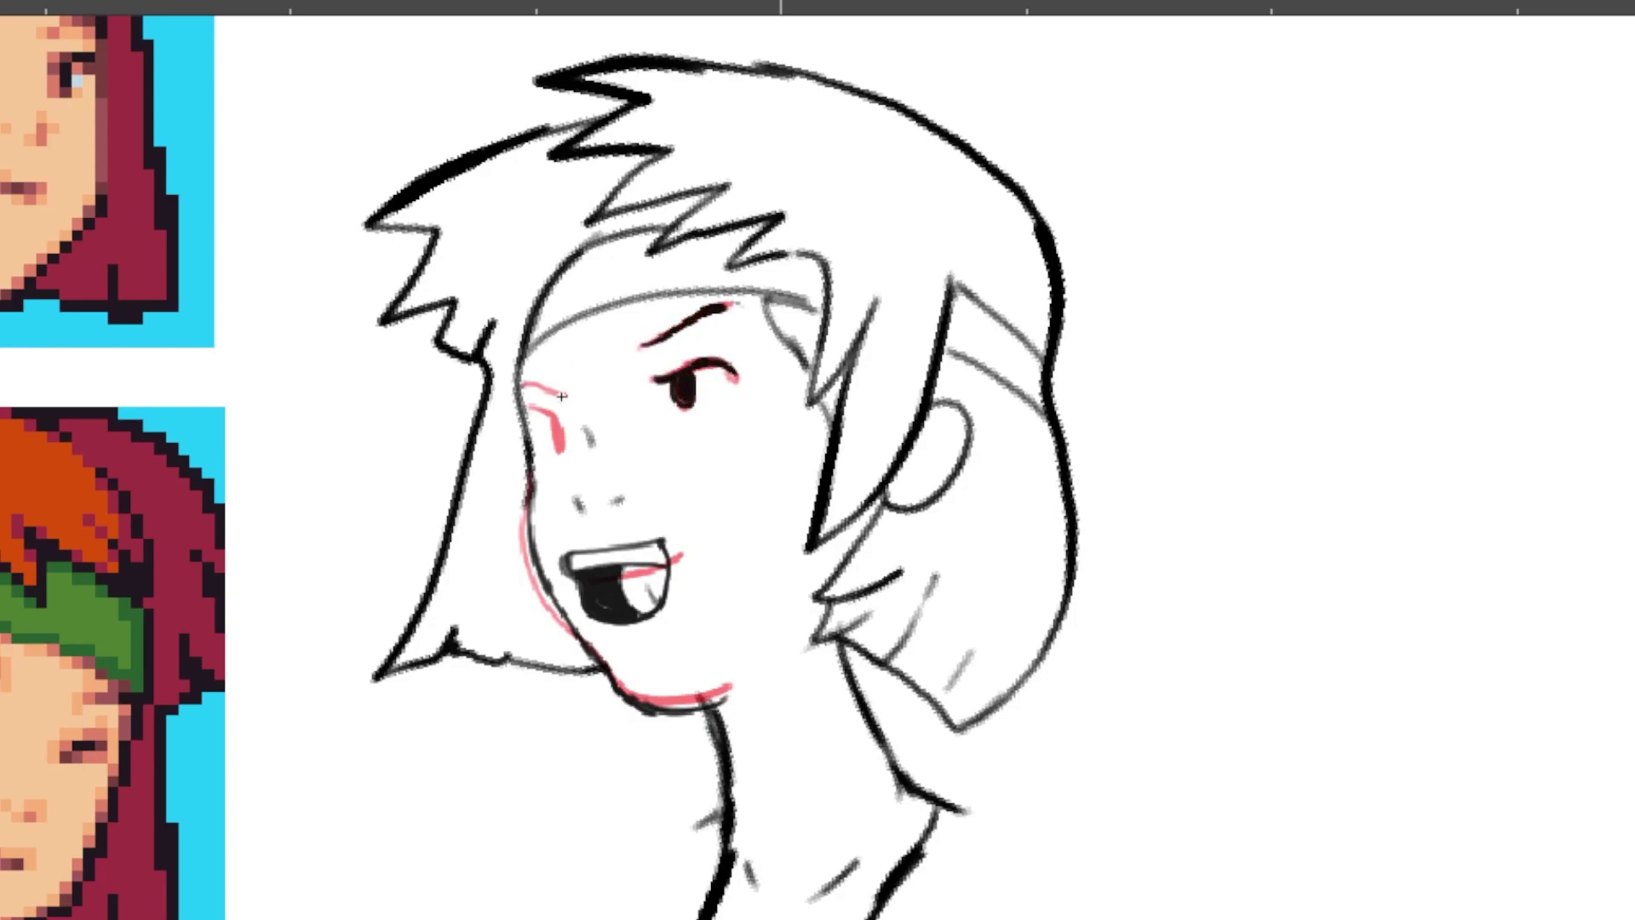
drag(565, 396, 524, 384)
drag(528, 401, 562, 452)
Step: Ink closed eyelid lines and brows on the smiling closed-mouth frame, slightly below the onion-skinned lids
key(Right)
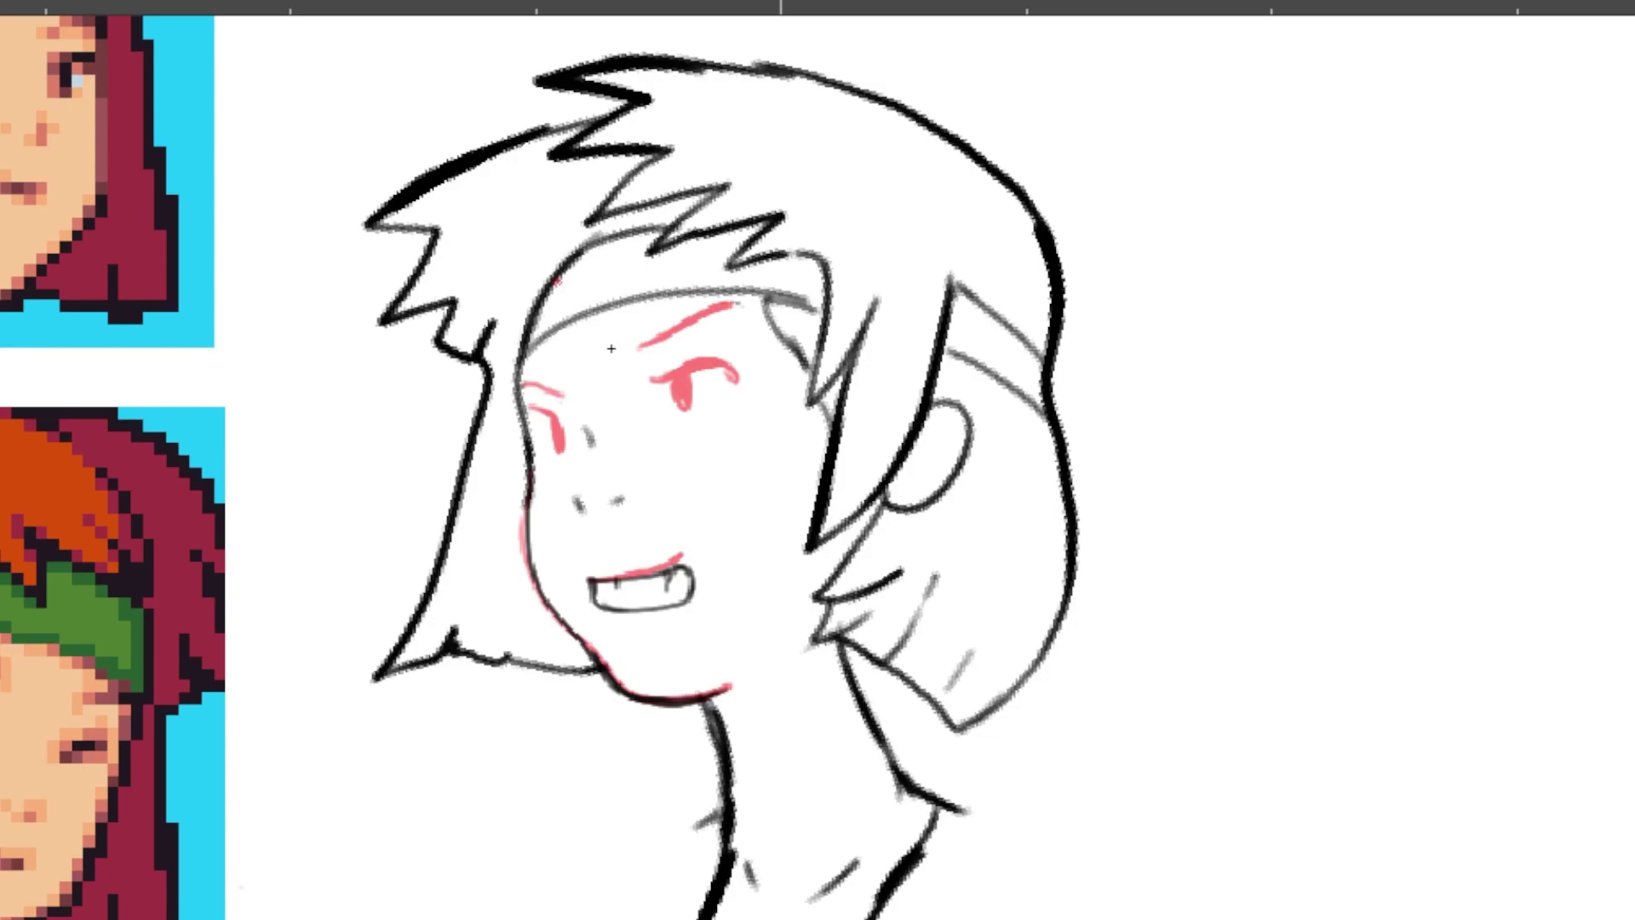
key(ctrl+z)
key(ctrl+shift+z)
key(ctrl+z)
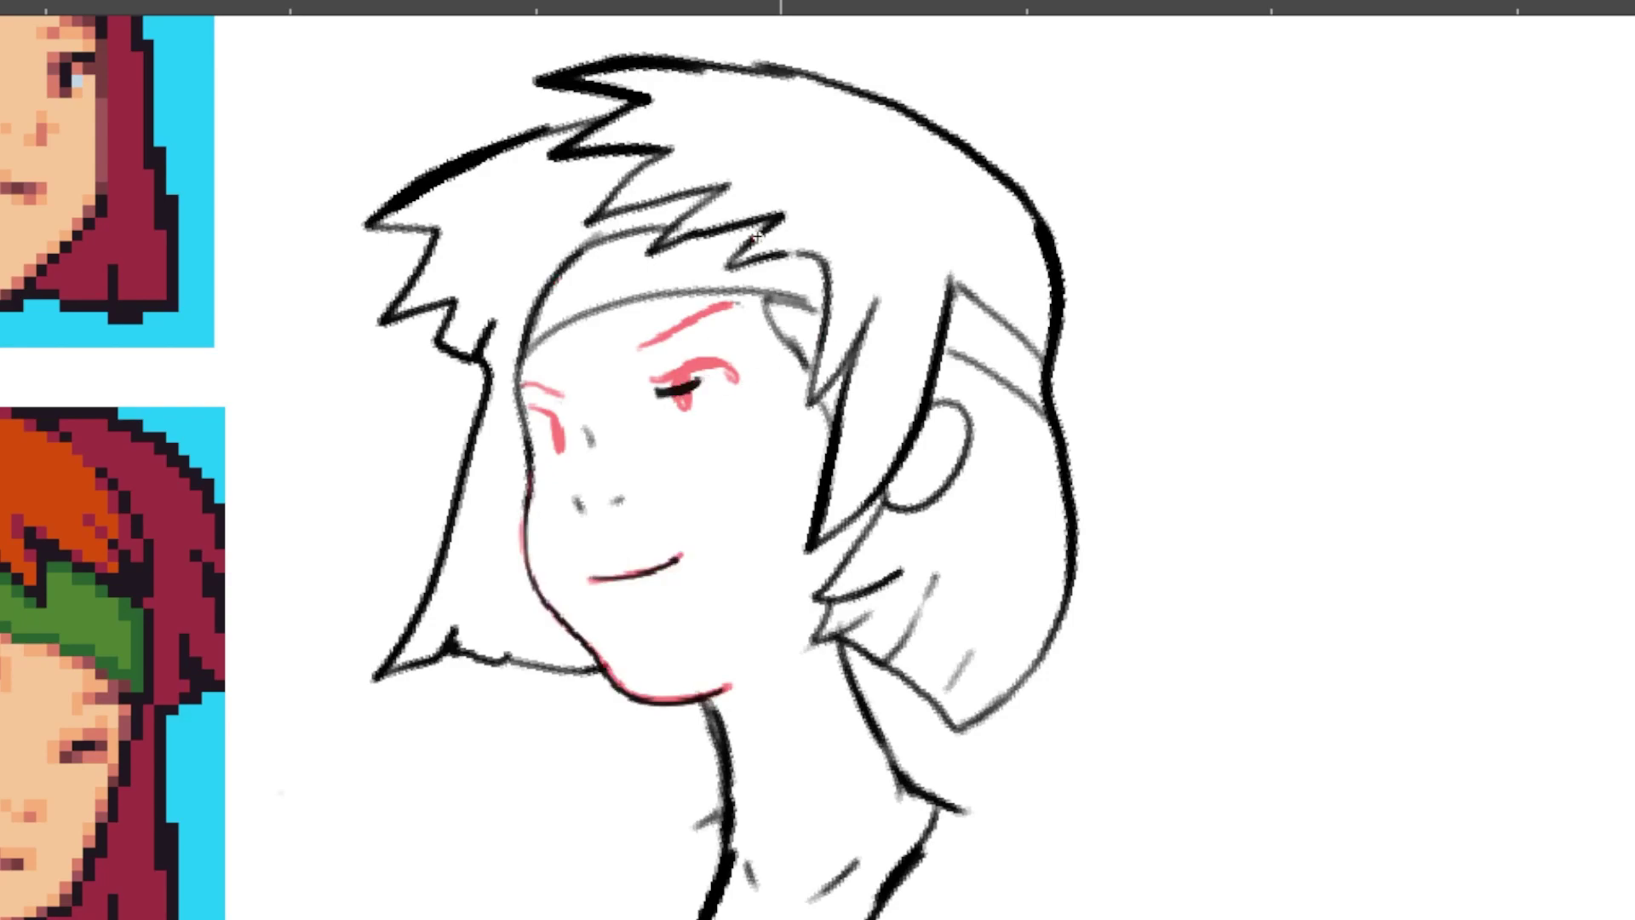
mouse_move(665, 401)
mouse_down()
mouse_move(737, 380)
mouse_move(715, 375)
mouse_up()
drag(563, 427, 536, 421)
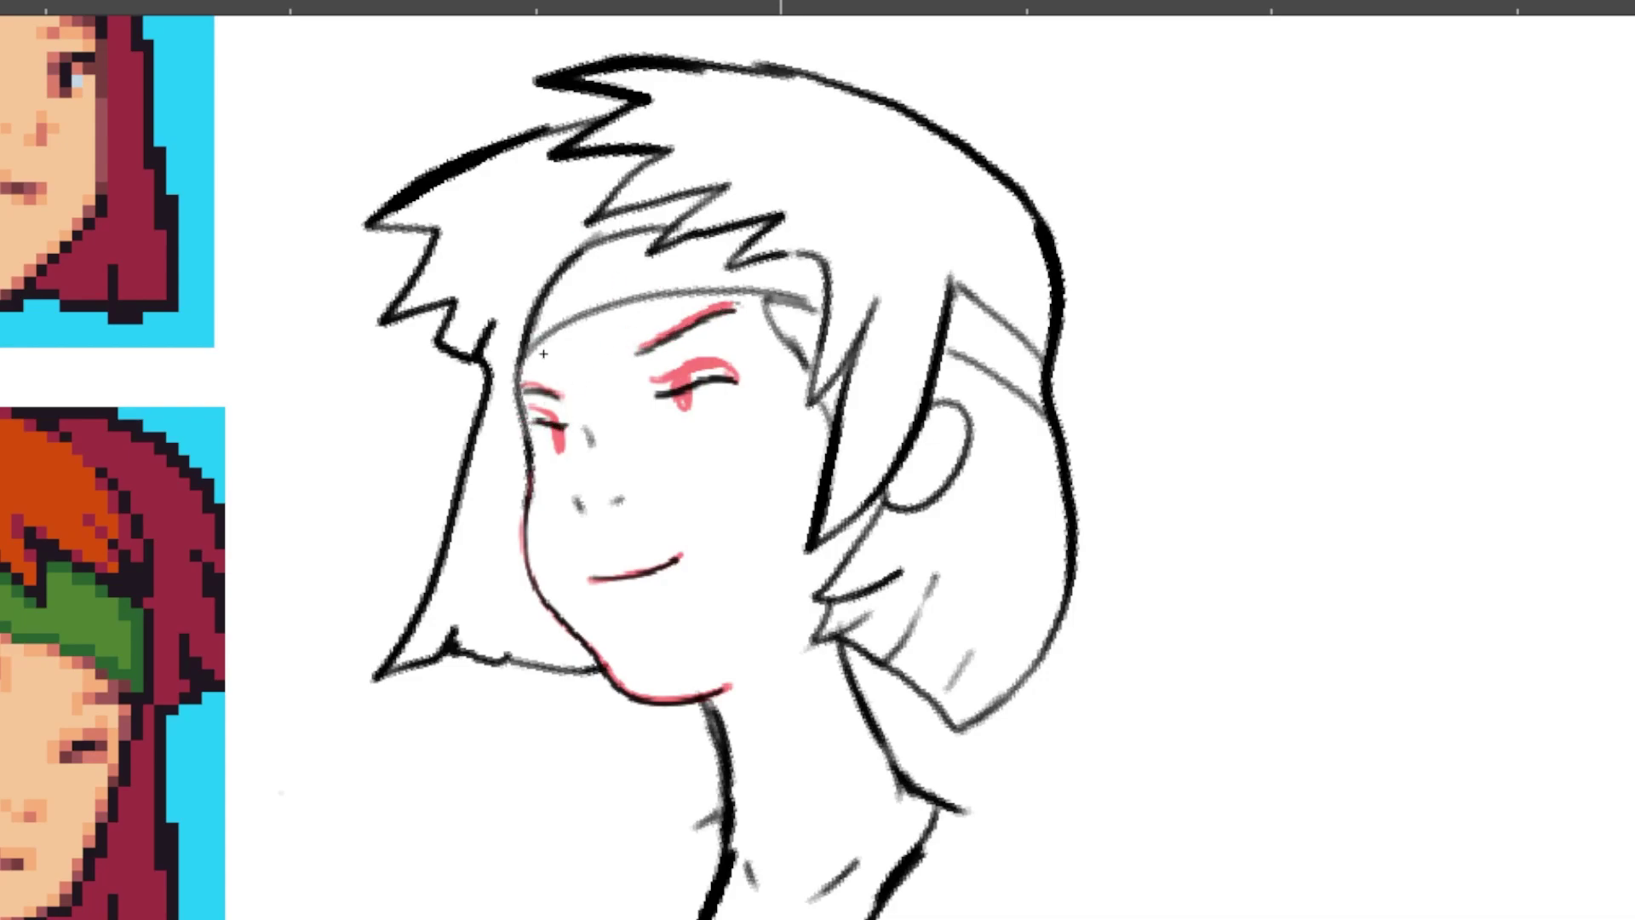
Step: Compare the neighbouring frames and ink both eyes and eyebrows on the clenched-teeth mouth frame
key(Left)
key(Left)
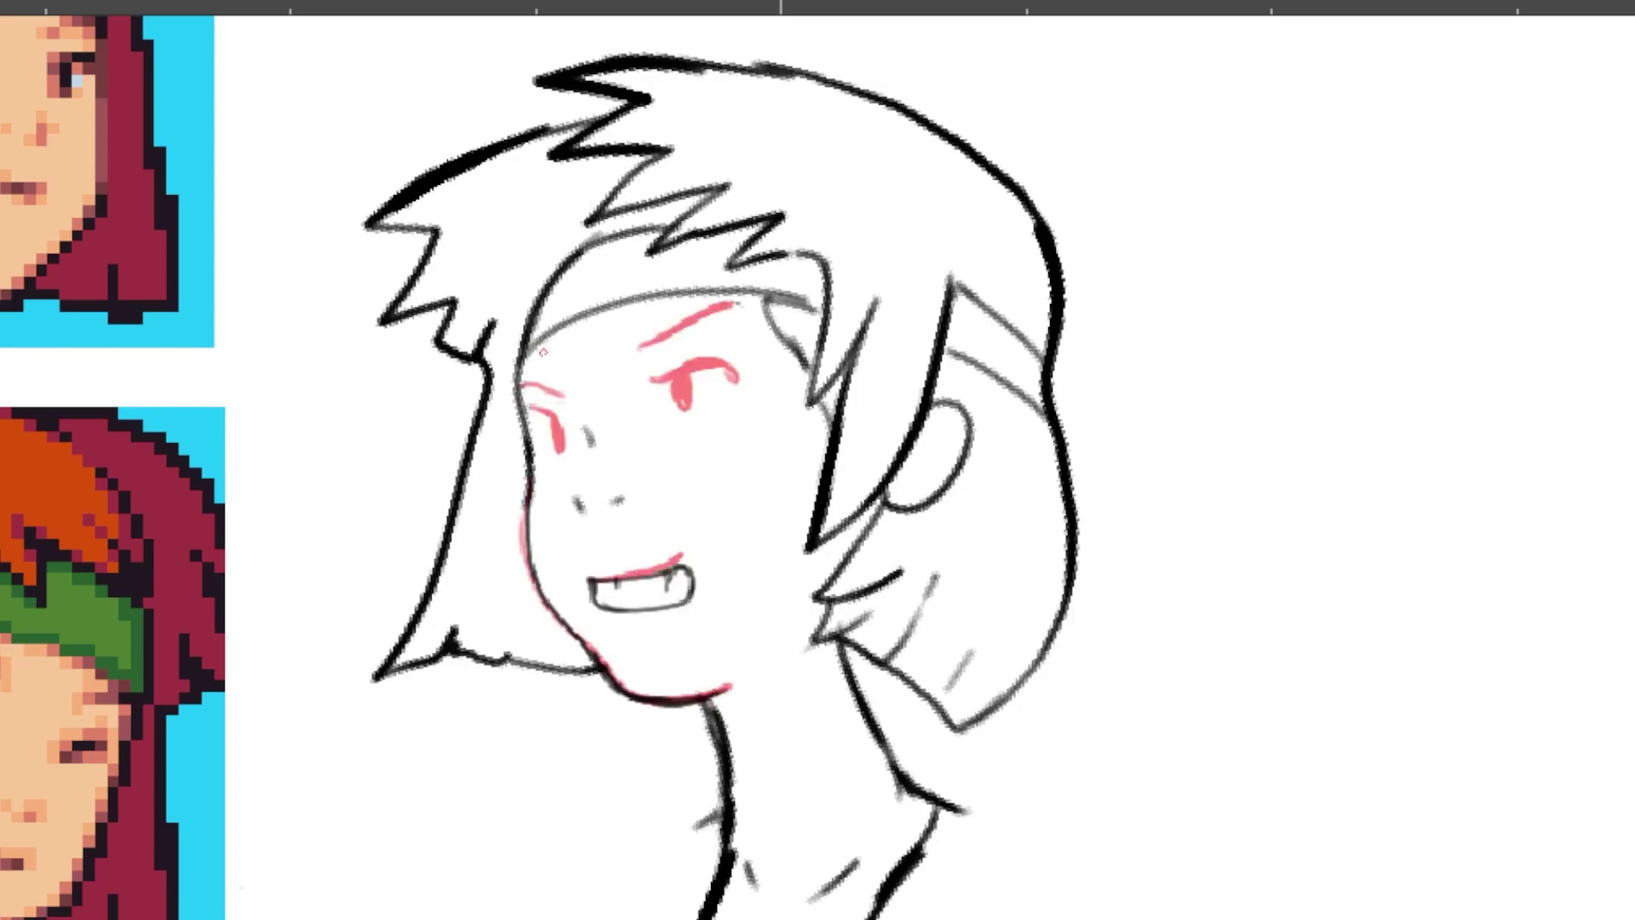
key(Right)
key(Right)
key(Left)
key(Left)
mouse_move(672, 380)
mouse_down()
mouse_move(691, 374)
mouse_move(681, 402)
mouse_move(711, 362)
mouse_move(738, 379)
mouse_up()
drag(643, 345, 732, 305)
mouse_move(525, 384)
mouse_down()
mouse_move(562, 396)
mouse_move(554, 430)
mouse_up()
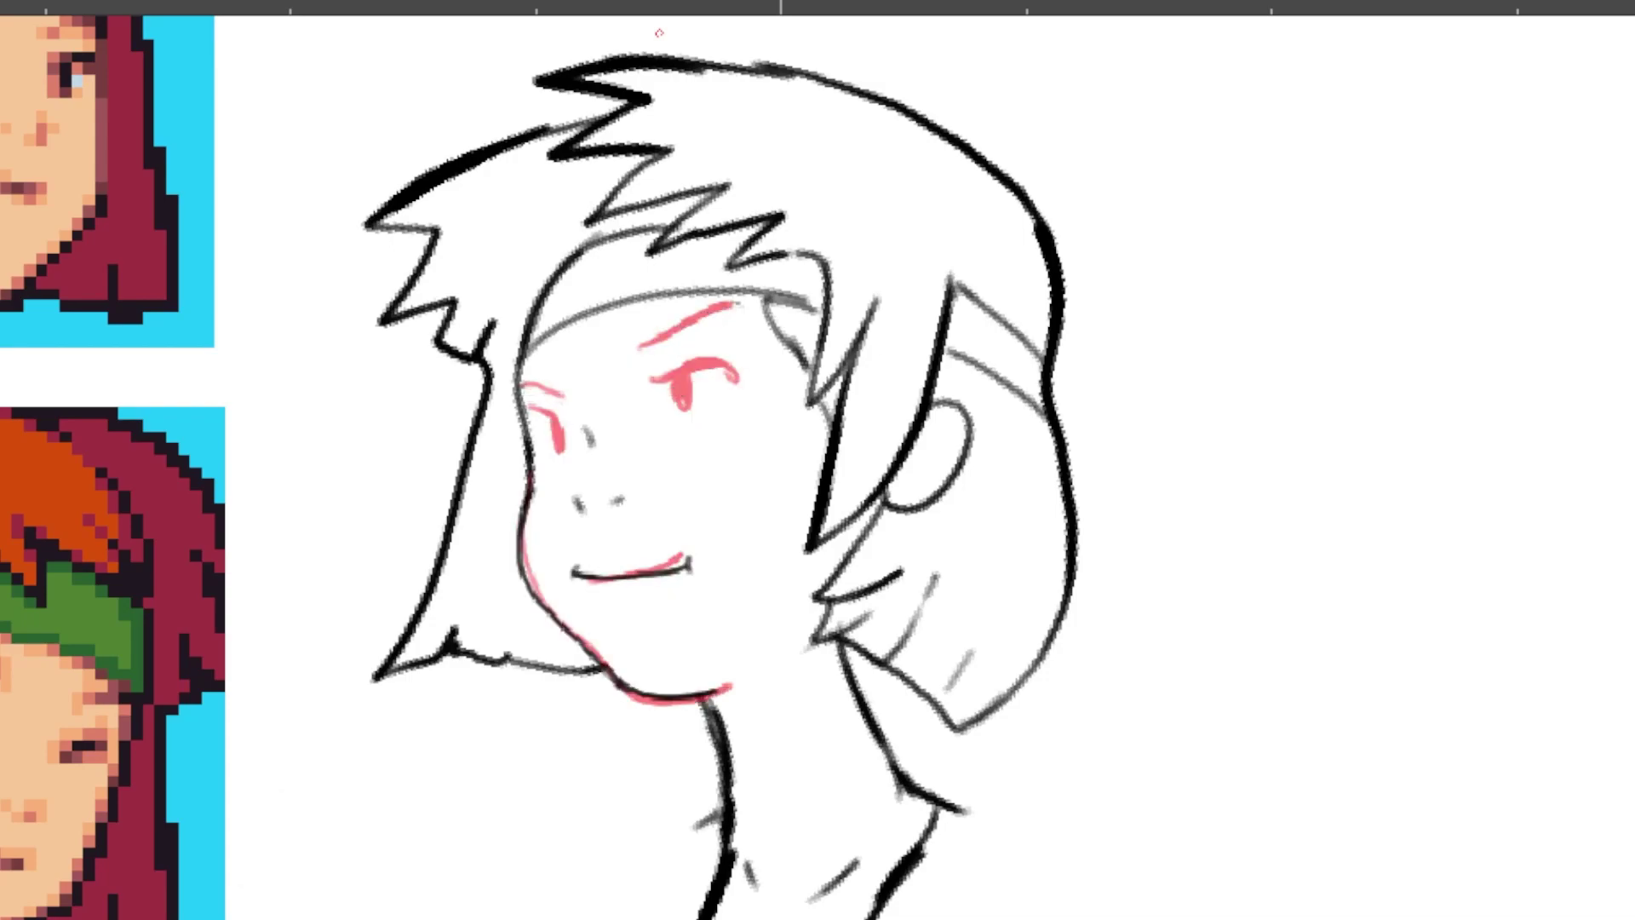
Step: Ink half-closed eyes and lowered eyebrows on the wide closed-mouth frame with upturned corners
drag(657, 389, 735, 378)
mouse_move(658, 388)
mouse_down()
mouse_move(689, 381)
mouse_move(684, 393)
mouse_move(683, 327)
mouse_move(722, 307)
mouse_up()
drag(558, 395, 525, 385)
drag(538, 417, 562, 422)
drag(560, 433, 559, 425)
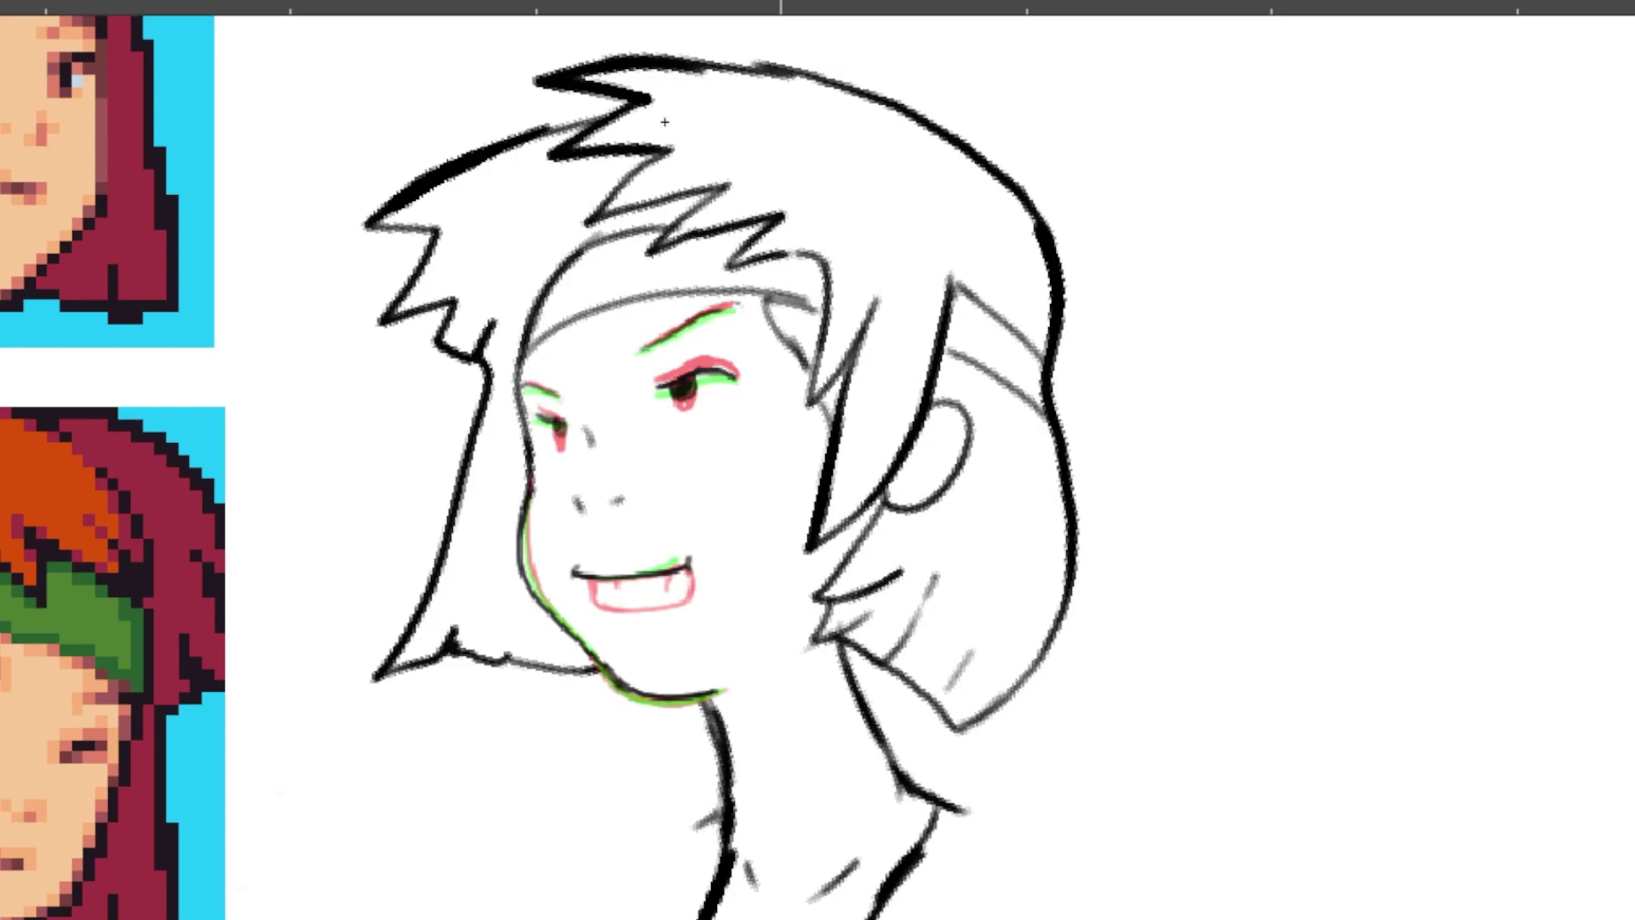
Step: Ink closed eyelid lines and matching eyebrows on the slightly open mouth frame with small teeth
key(Right)
key(Right)
drag(657, 396, 736, 382)
drag(639, 353, 734, 311)
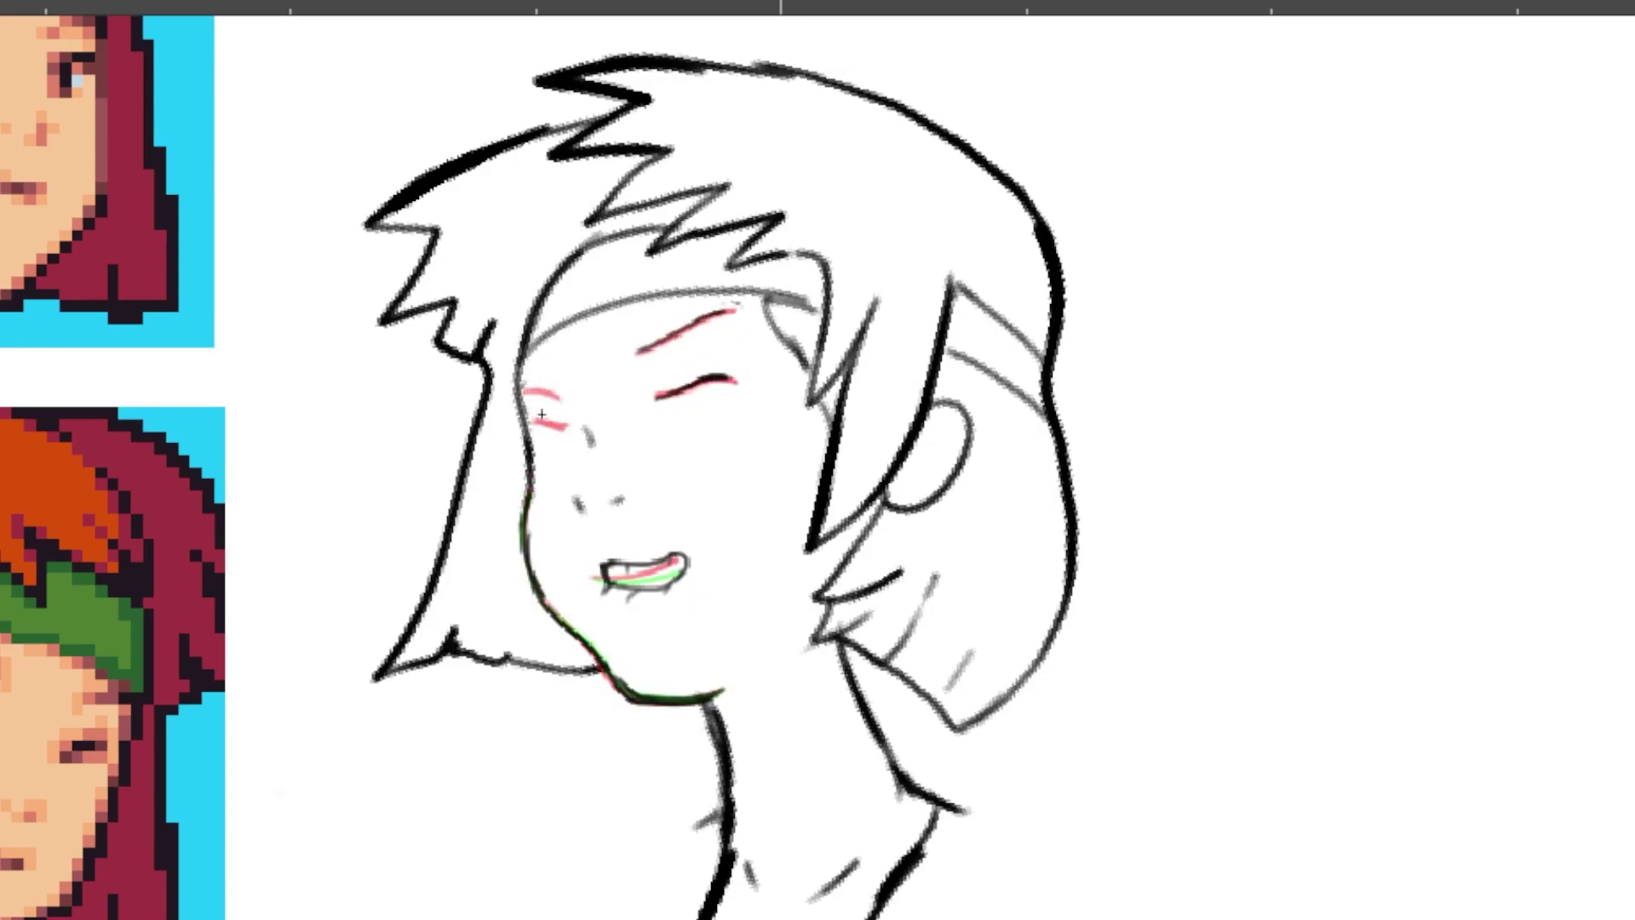
drag(537, 420, 565, 427)
drag(559, 397, 525, 390)
Step: Check the blink across neighbouring frames and ink half-open eyes and brows on the thin closed-mouth frame
key(Left)
key(period)
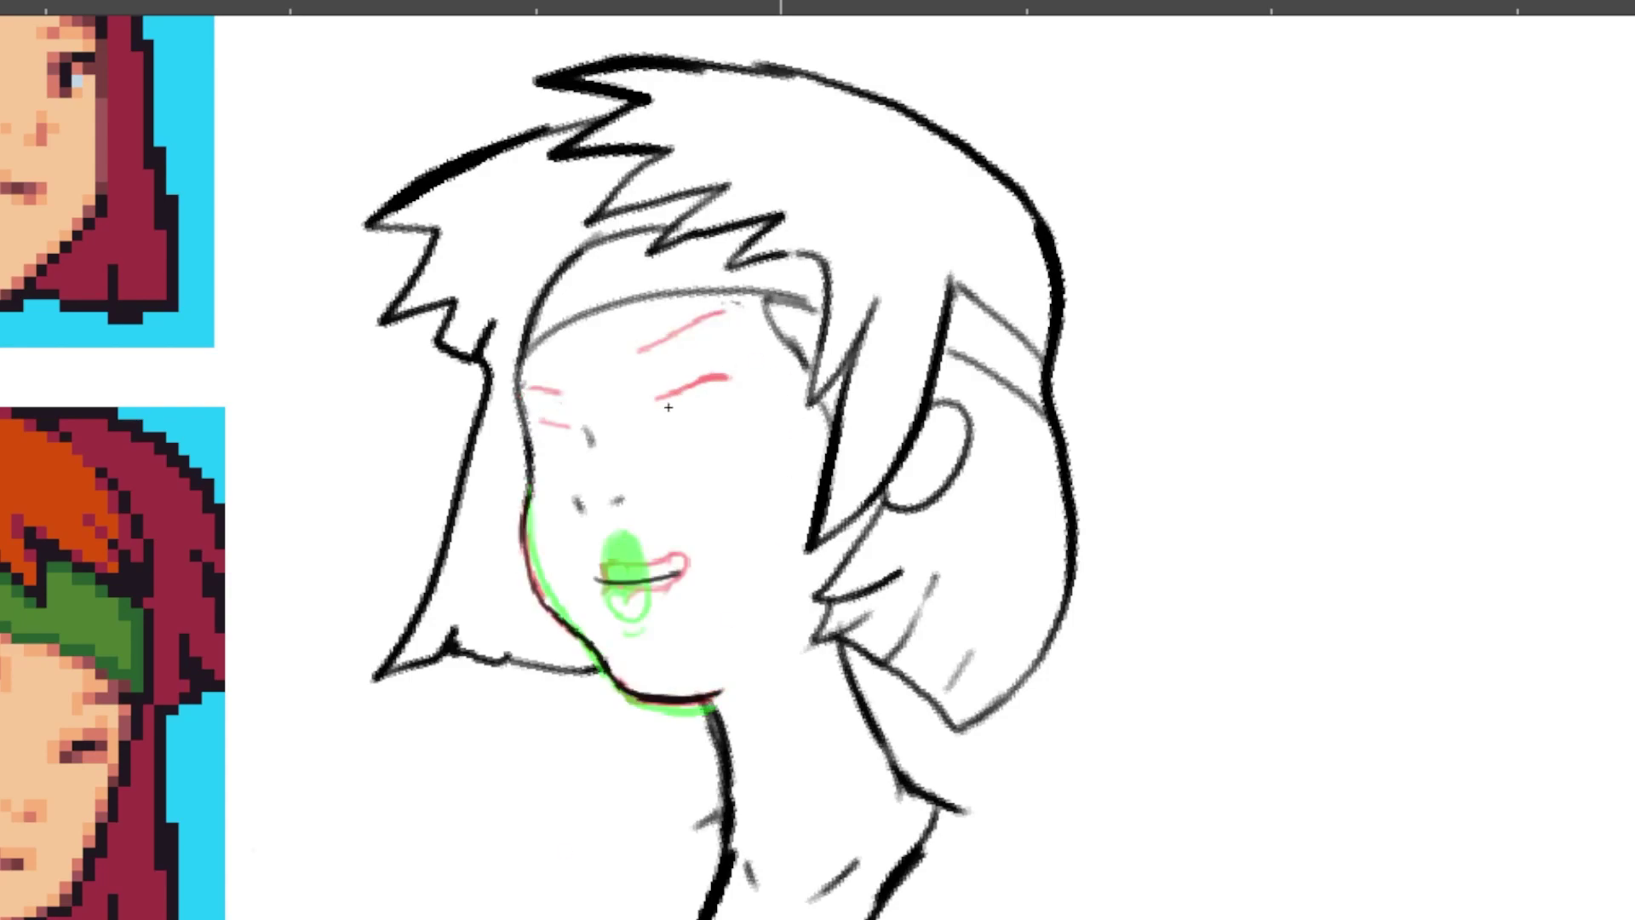
key(Left)
key(Left)
key(Left)
key(Left)
key(Left)
key(Right)
key(Right)
key(Right)
key(Right)
key(Right)
key(space)
drag(652, 393, 723, 372)
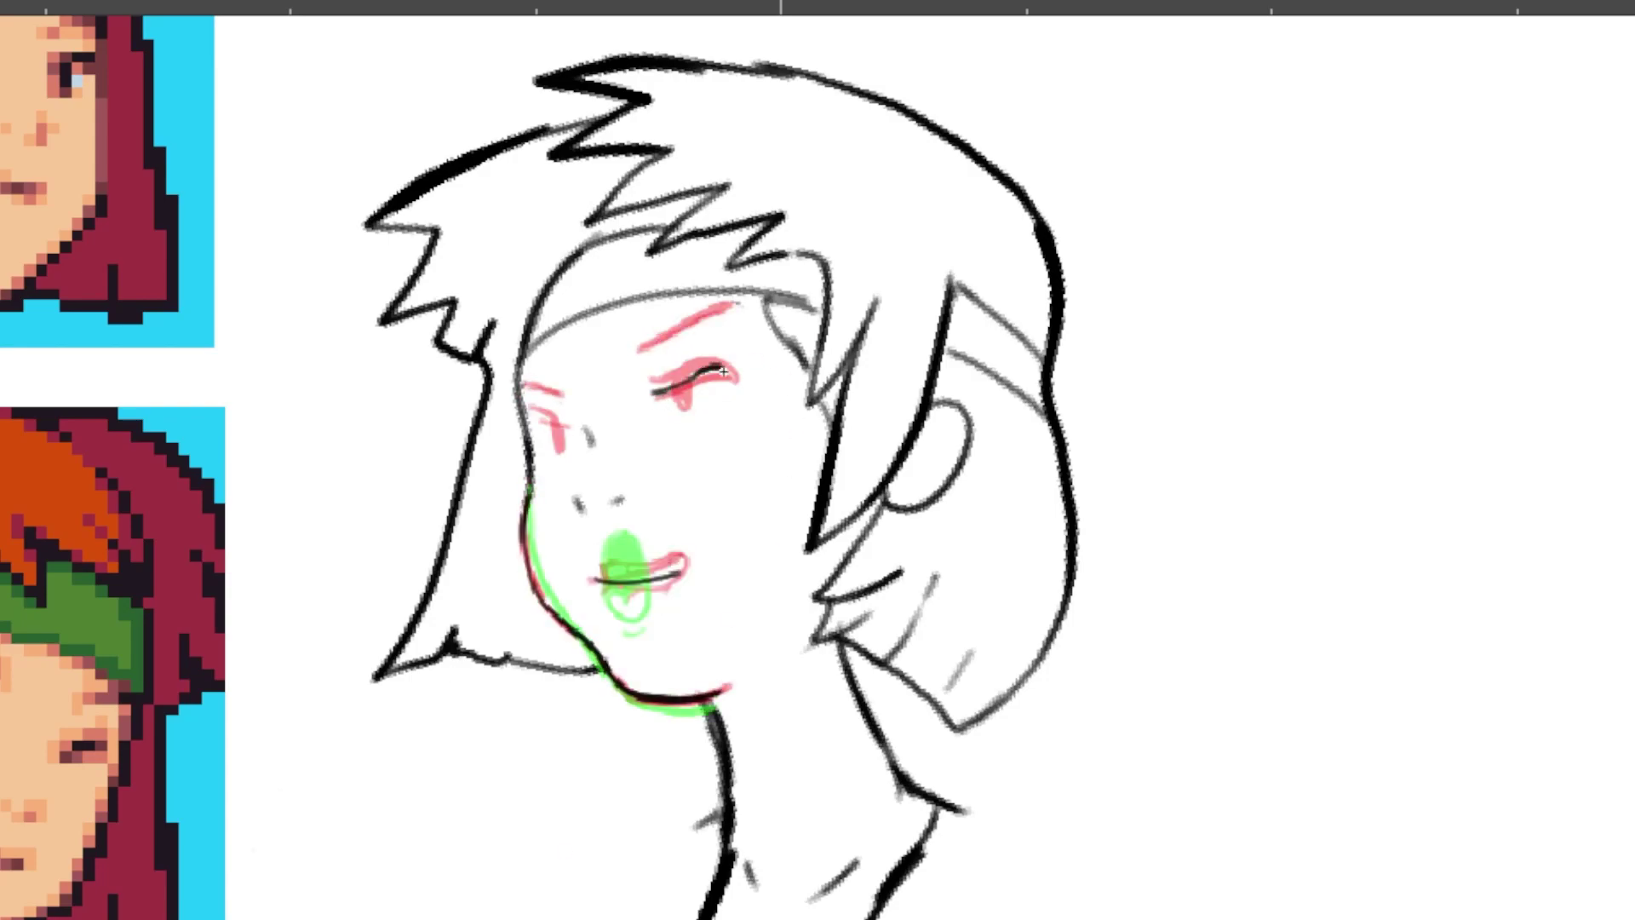
drag(734, 305, 664, 332)
mouse_move(540, 413)
mouse_down()
mouse_move(558, 433)
mouse_move(538, 384)
mouse_up()
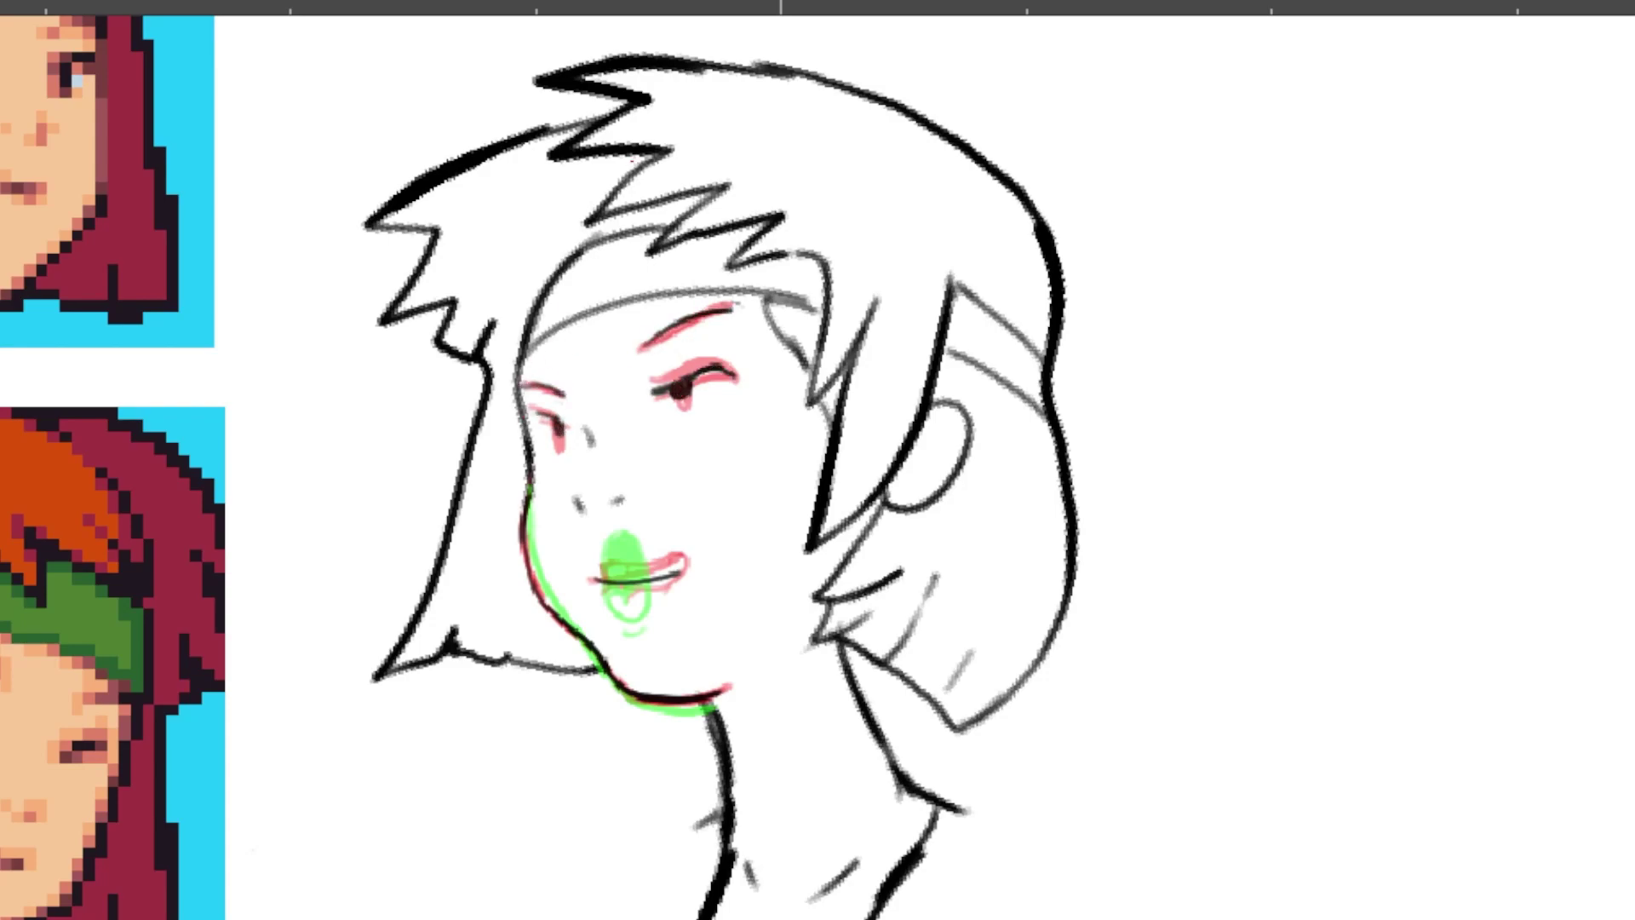
Step: Ink wide eyes and slightly raised eyebrows on the tall, round open mouth frame
key(Right)
key(Right)
mouse_move(691, 373)
mouse_down()
mouse_move(682, 405)
mouse_move(682, 376)
mouse_up()
mouse_move(660, 368)
mouse_down()
mouse_move(734, 368)
mouse_move(659, 367)
mouse_up()
drag(645, 341, 731, 301)
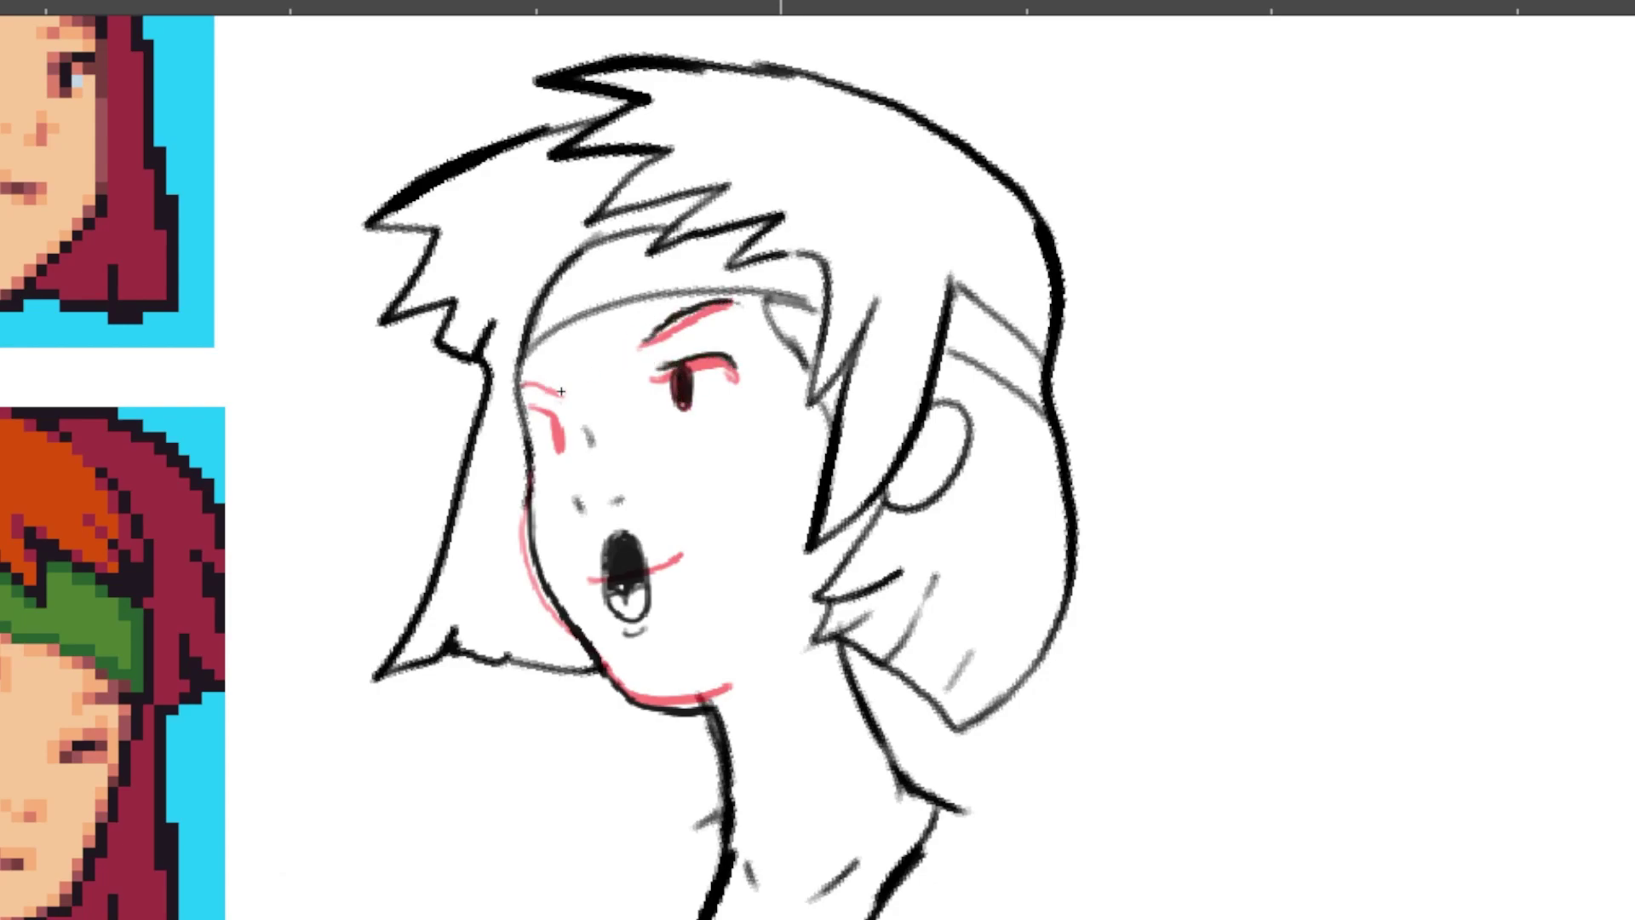
mouse_move(561, 391)
mouse_down()
mouse_move(525, 384)
mouse_move(563, 421)
mouse_up()
drag(560, 413, 558, 451)
Step: Ink both eyes and eyebrows on the half-open mouth frame with upper teeth and tongue
key(period)
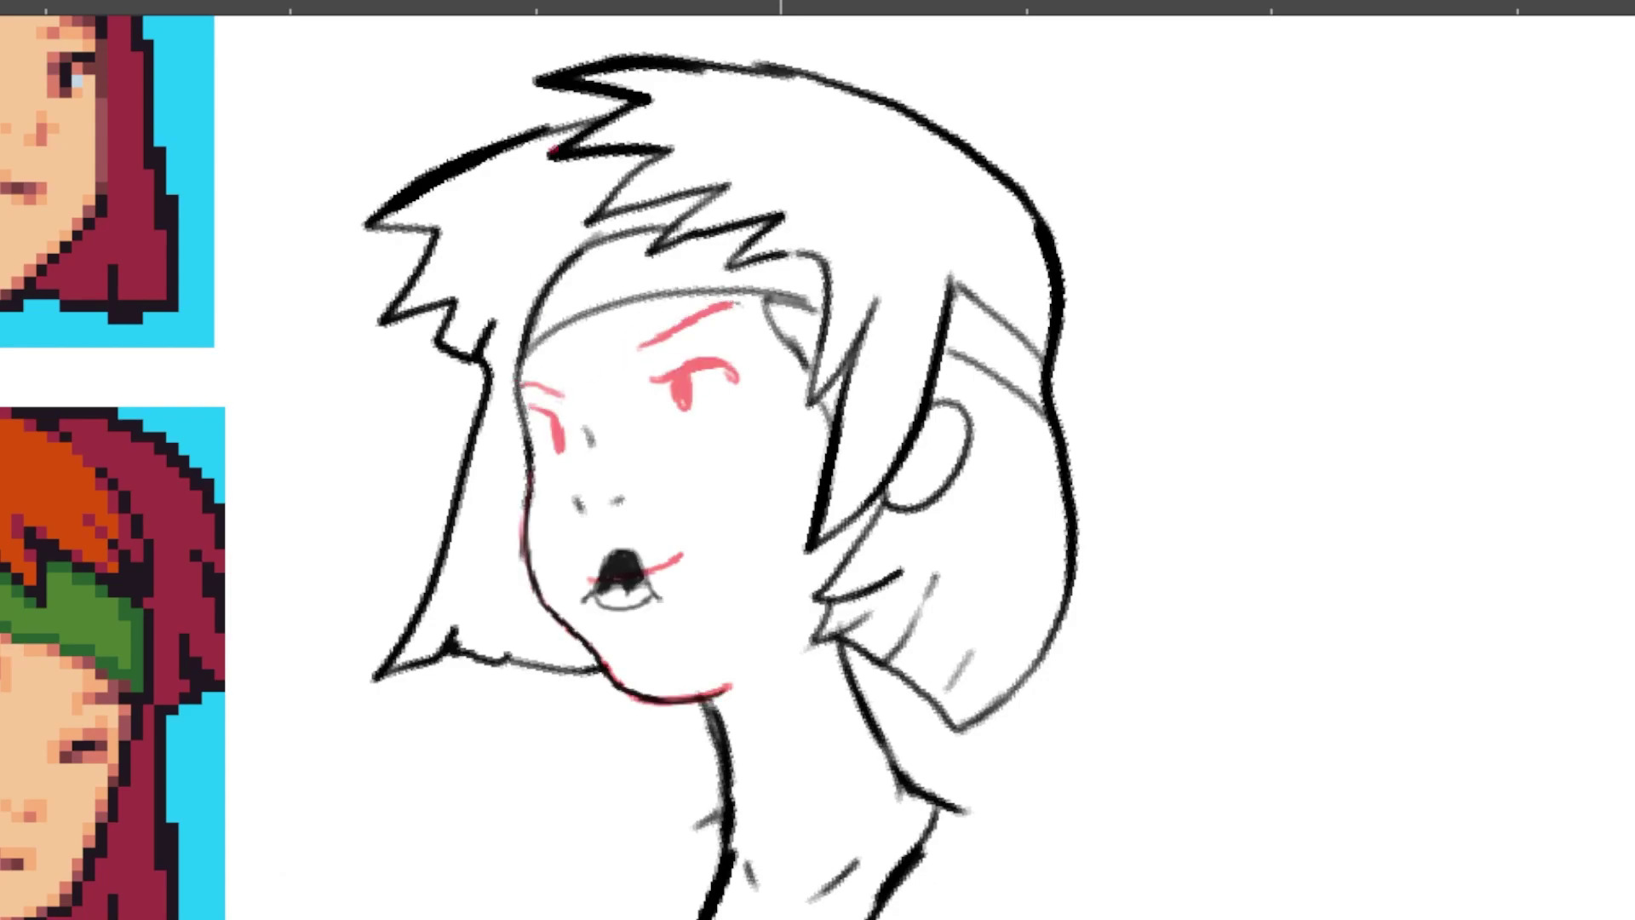
key(Right)
key(Right)
drag(696, 364, 737, 375)
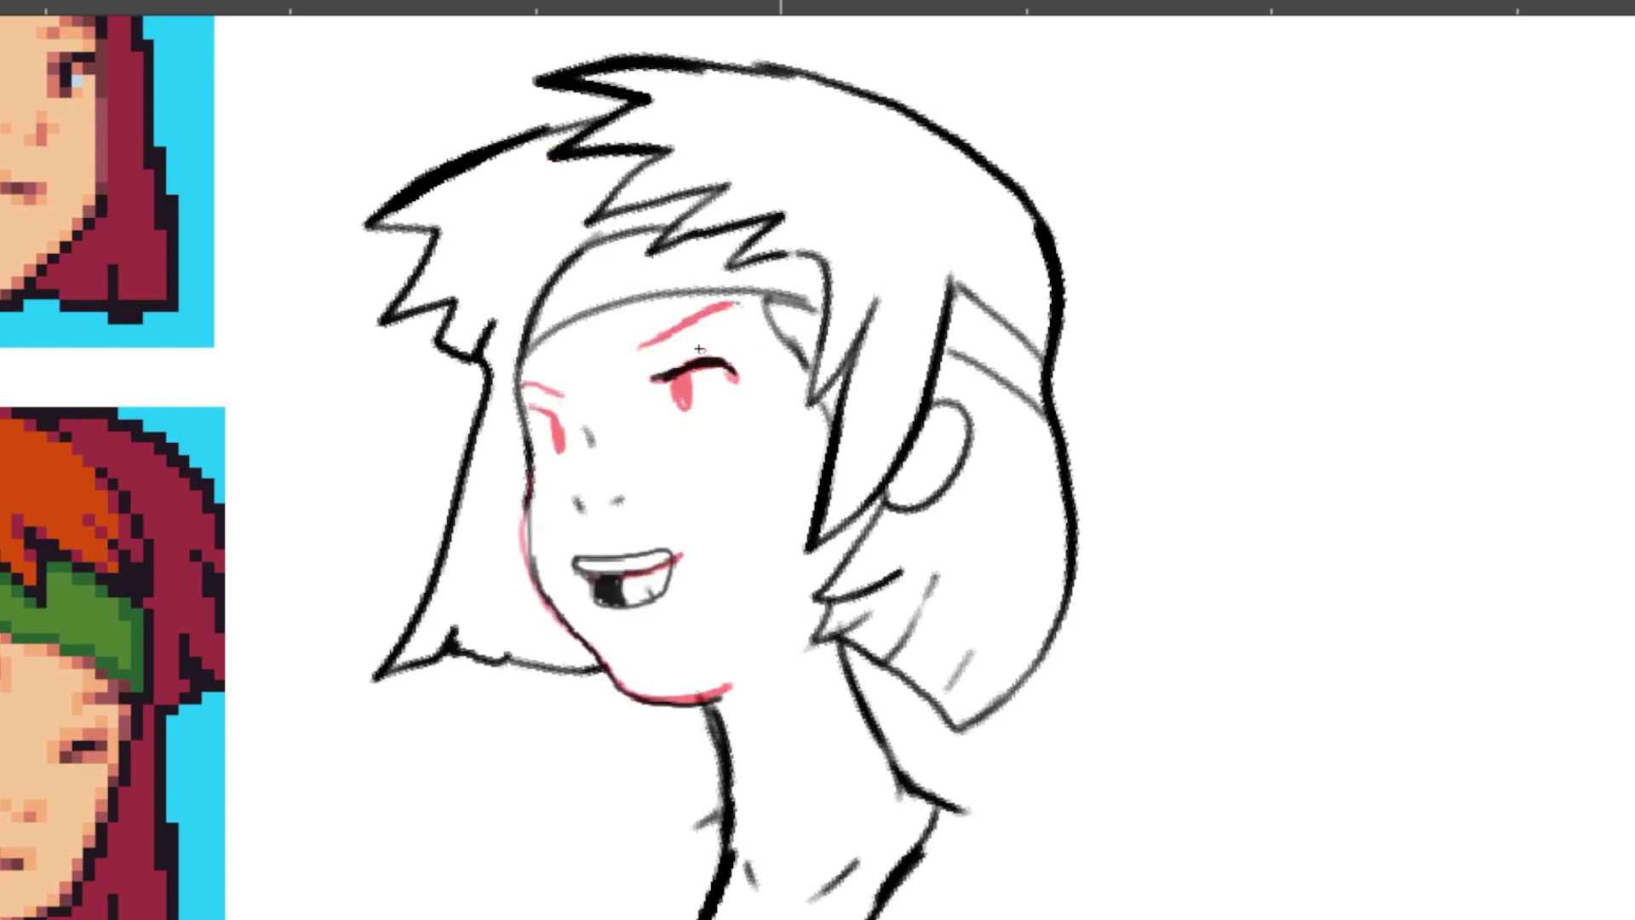
drag(640, 346, 734, 303)
mouse_move(530, 406)
mouse_down()
mouse_move(557, 417)
mouse_move(559, 452)
mouse_up()
mouse_move(554, 415)
mouse_down()
mouse_move(558, 445)
mouse_move(521, 384)
mouse_up()
Step: Ink both eyes and eyebrows on the small rounded mouth frame, following the preceding round-mouth drawing
key(Right)
key(Left)
key(Left)
key(Left)
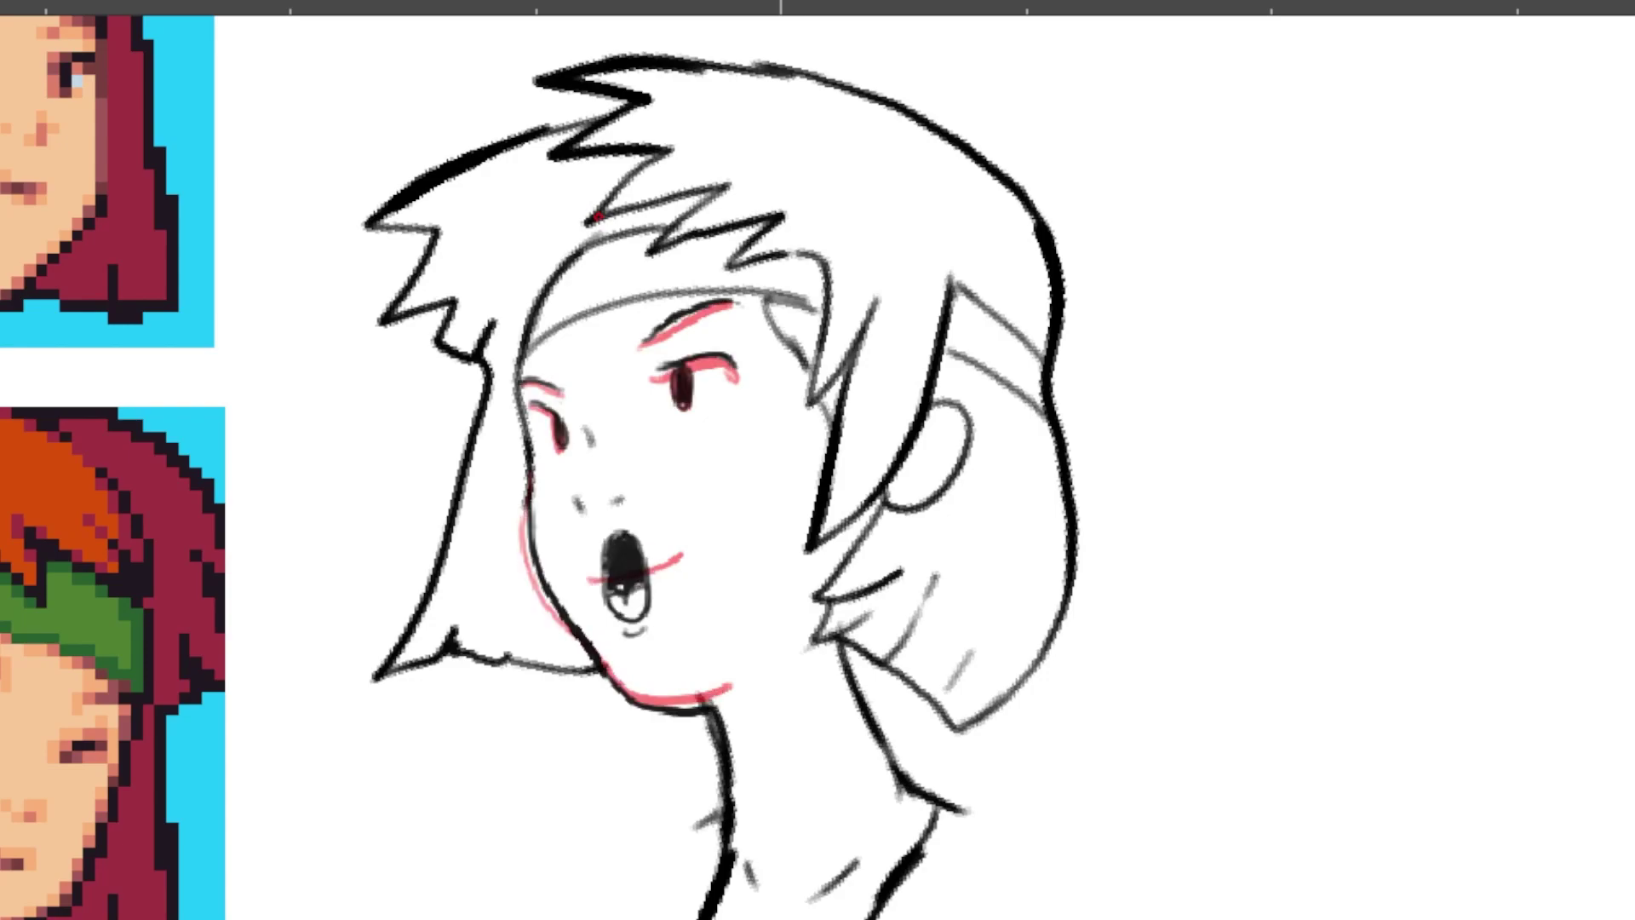
key(Right)
mouse_move(654, 373)
mouse_down()
mouse_move(733, 366)
mouse_move(674, 368)
mouse_move(731, 302)
mouse_up()
drag(565, 396, 520, 383)
mouse_move(531, 405)
mouse_down()
mouse_move(563, 449)
mouse_move(557, 424)
mouse_up()
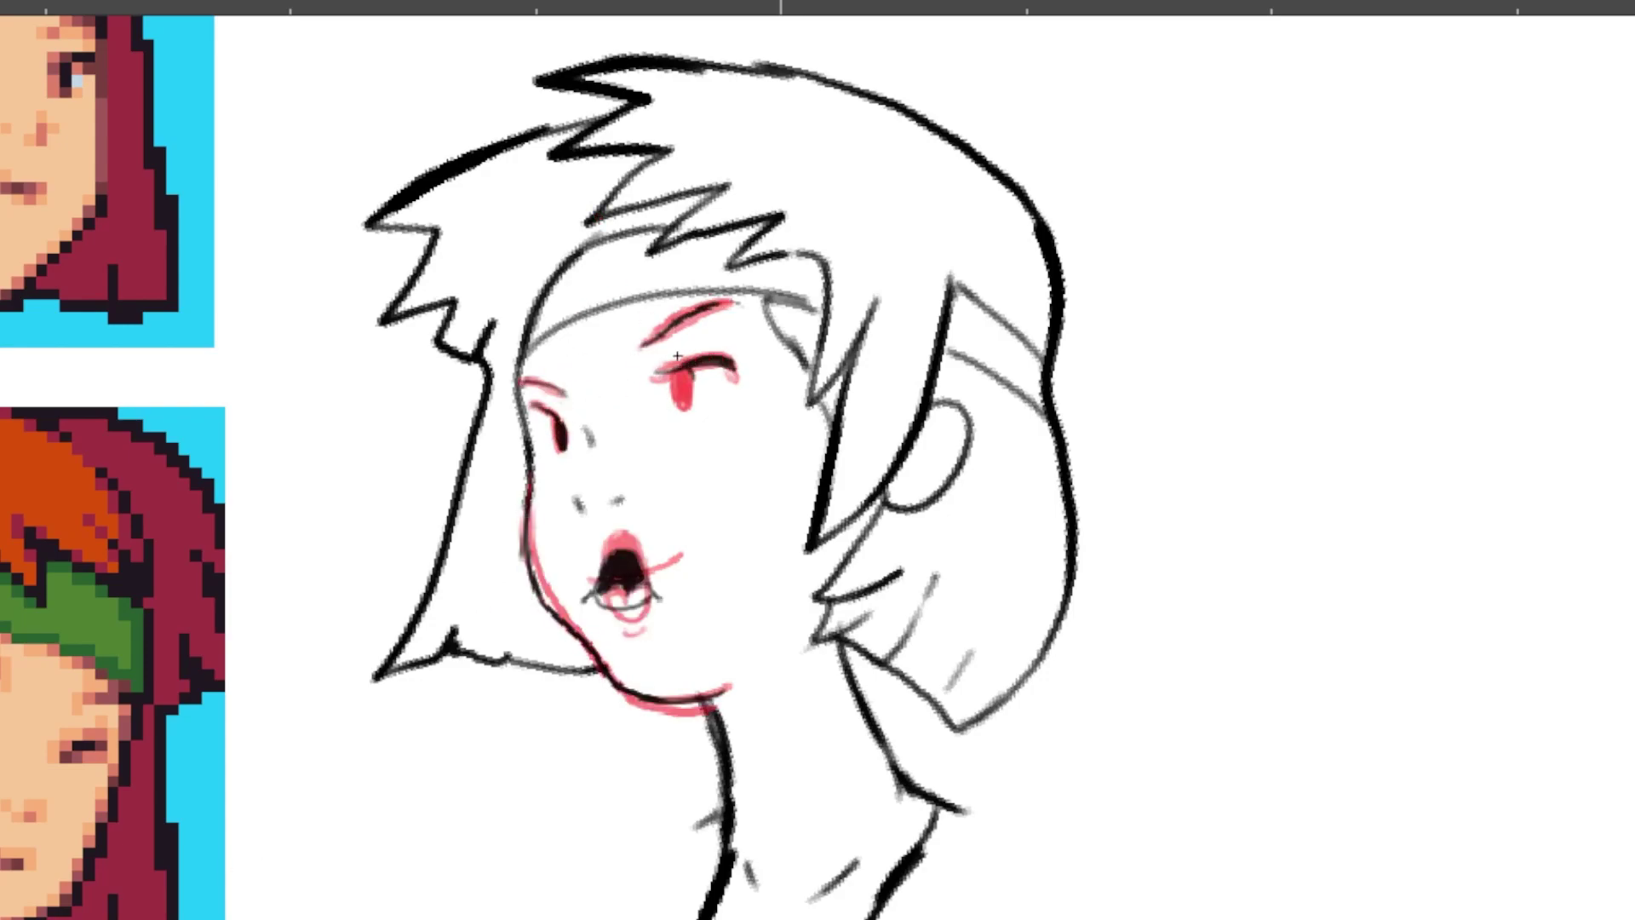
Step: Compare adjacent frames and ink the near eye's lid and pupil on the narrow oval mouth frame
key(period)
key(comma)
key(comma)
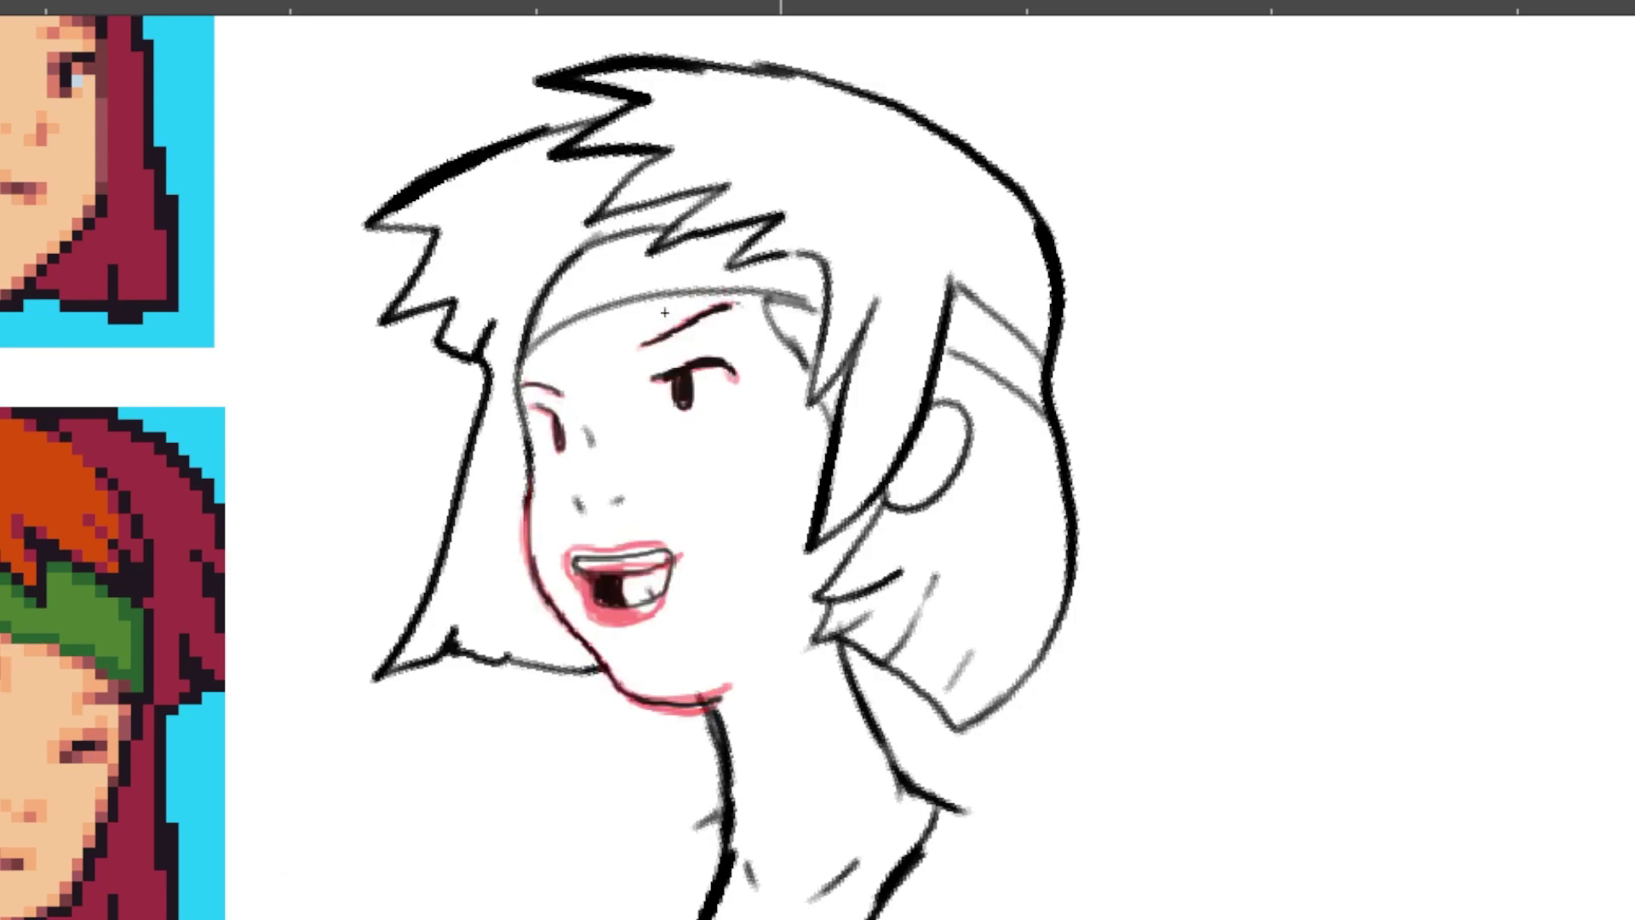
key(period)
key(period)
drag(691, 367, 713, 366)
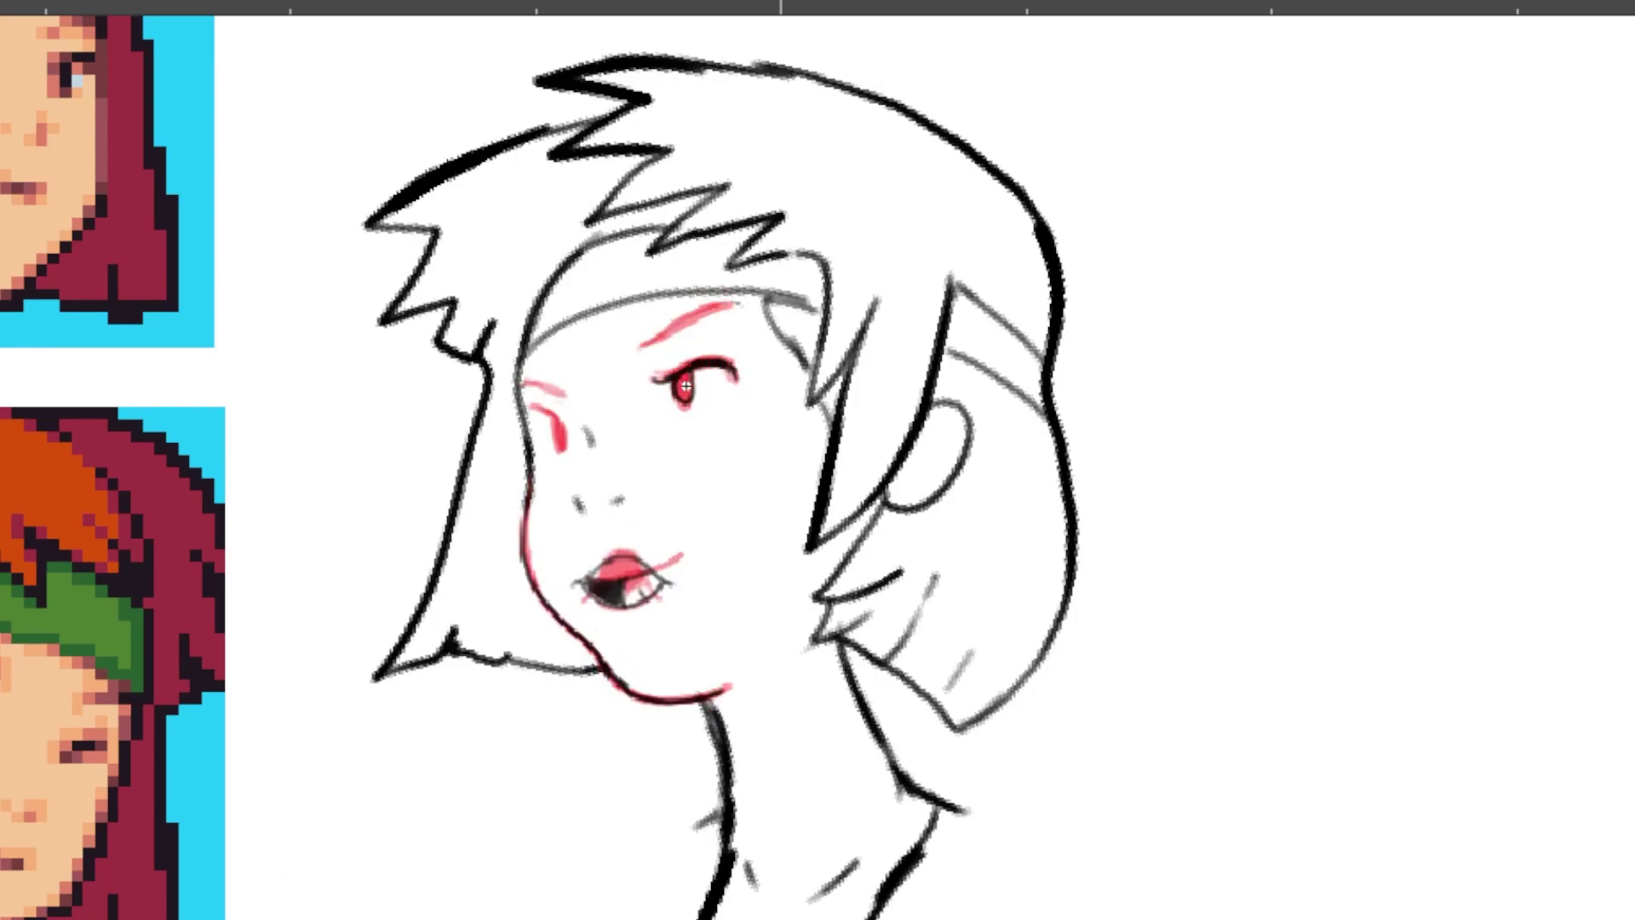
Step: Return to the large open mouth frame with upper teeth and ink its eyes and eyebrows
key(comma)
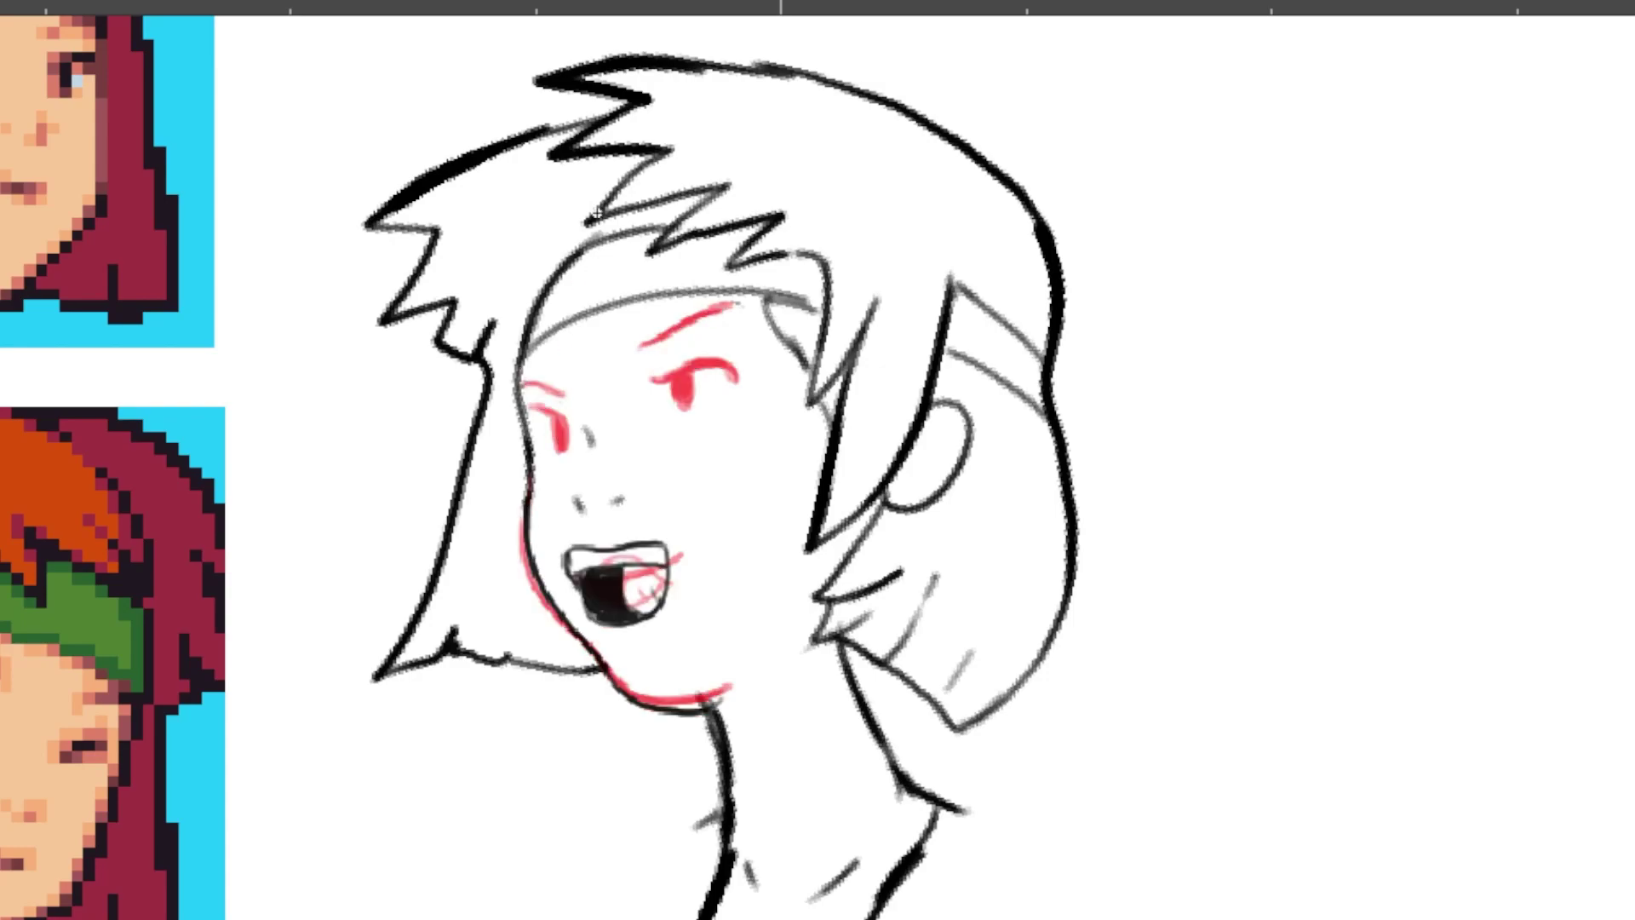
key(comma)
drag(704, 364, 733, 372)
drag(677, 373, 684, 394)
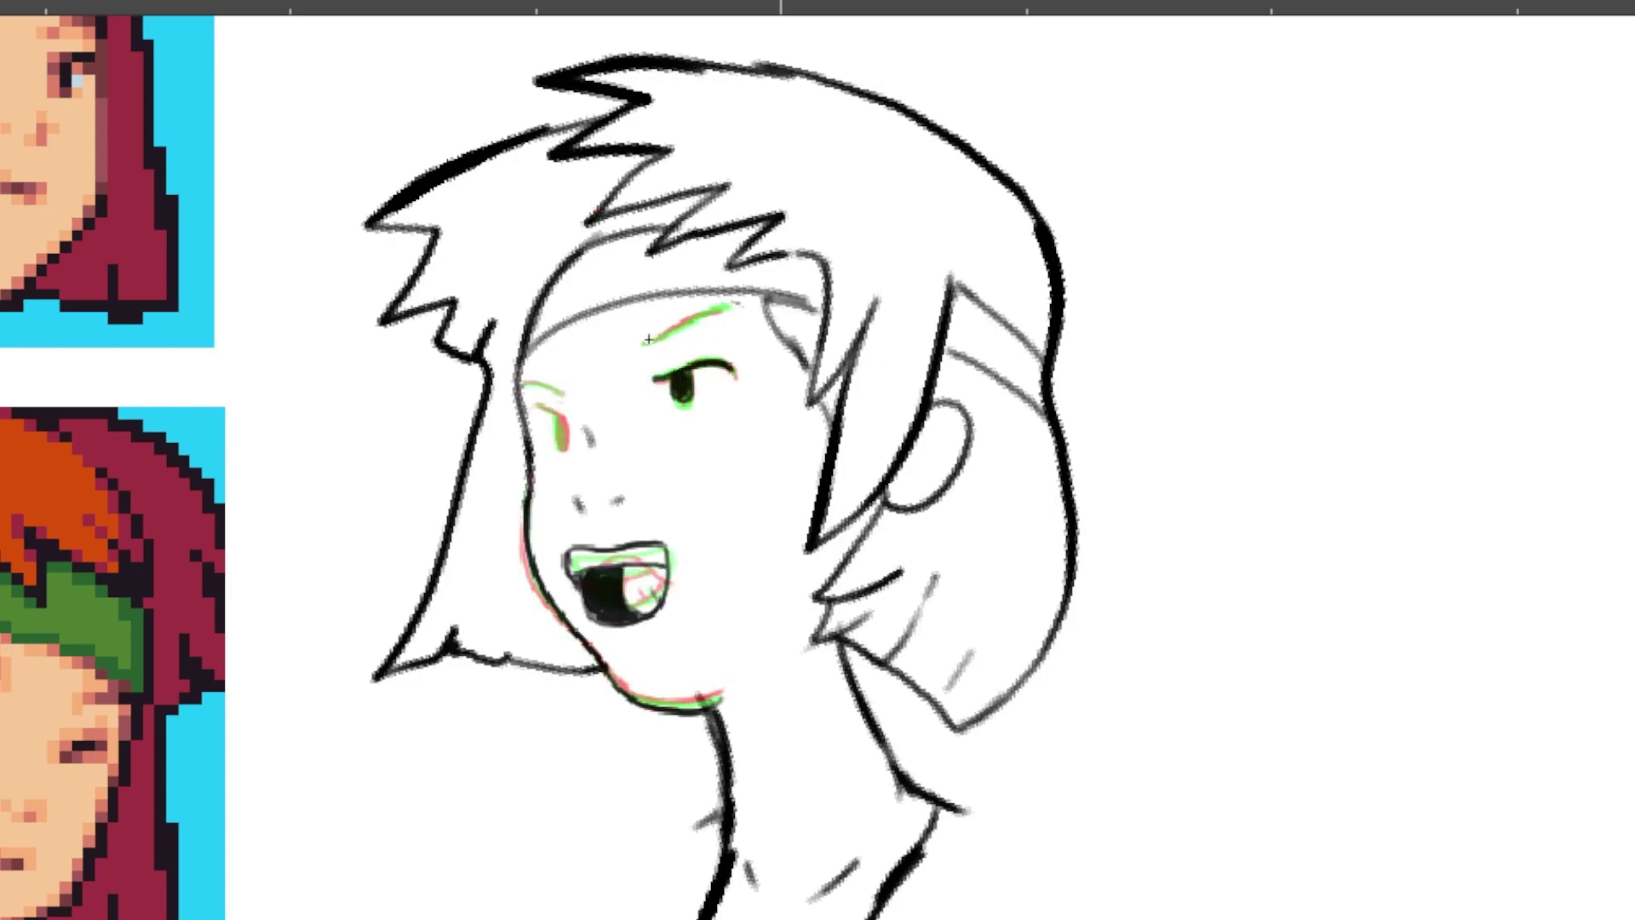
drag(646, 343, 720, 305)
drag(560, 393, 525, 384)
mouse_move(540, 405)
mouse_down()
mouse_move(562, 447)
mouse_move(560, 424)
mouse_up()
Step: Play back the lip-sync animation to review the inked blinks and mouth shapes
key(space)
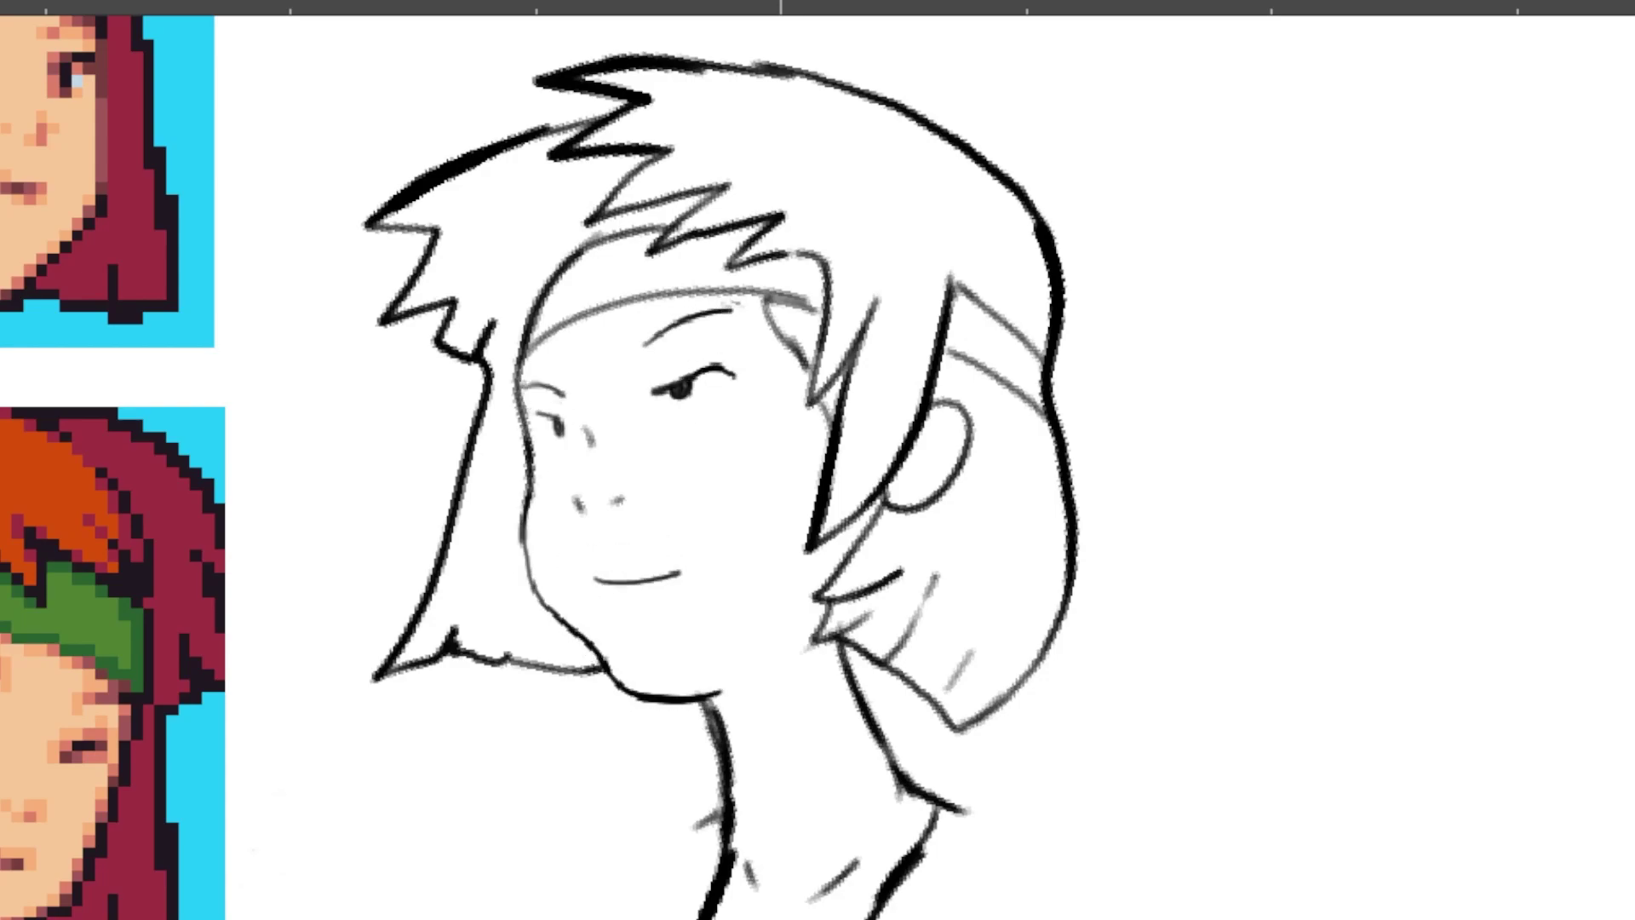
key(space)
key(space)
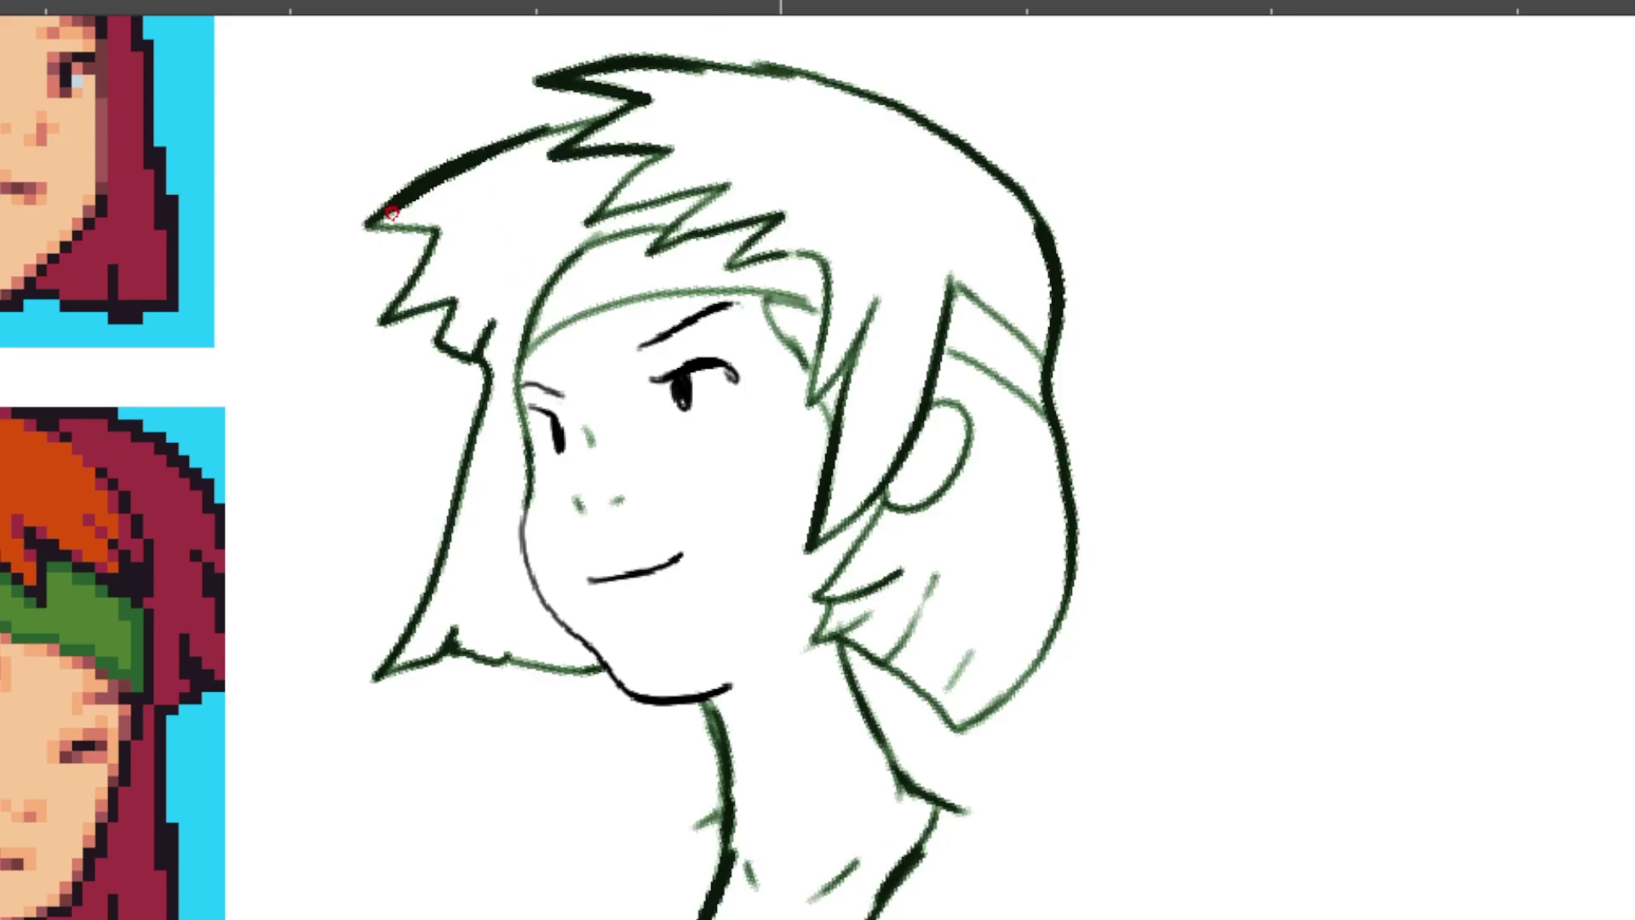
Step: Mark the front hair tip in orange and roughly refit the head line art around the offset face drawing
drag(398, 206, 378, 218)
drag(635, 502, 573, 463)
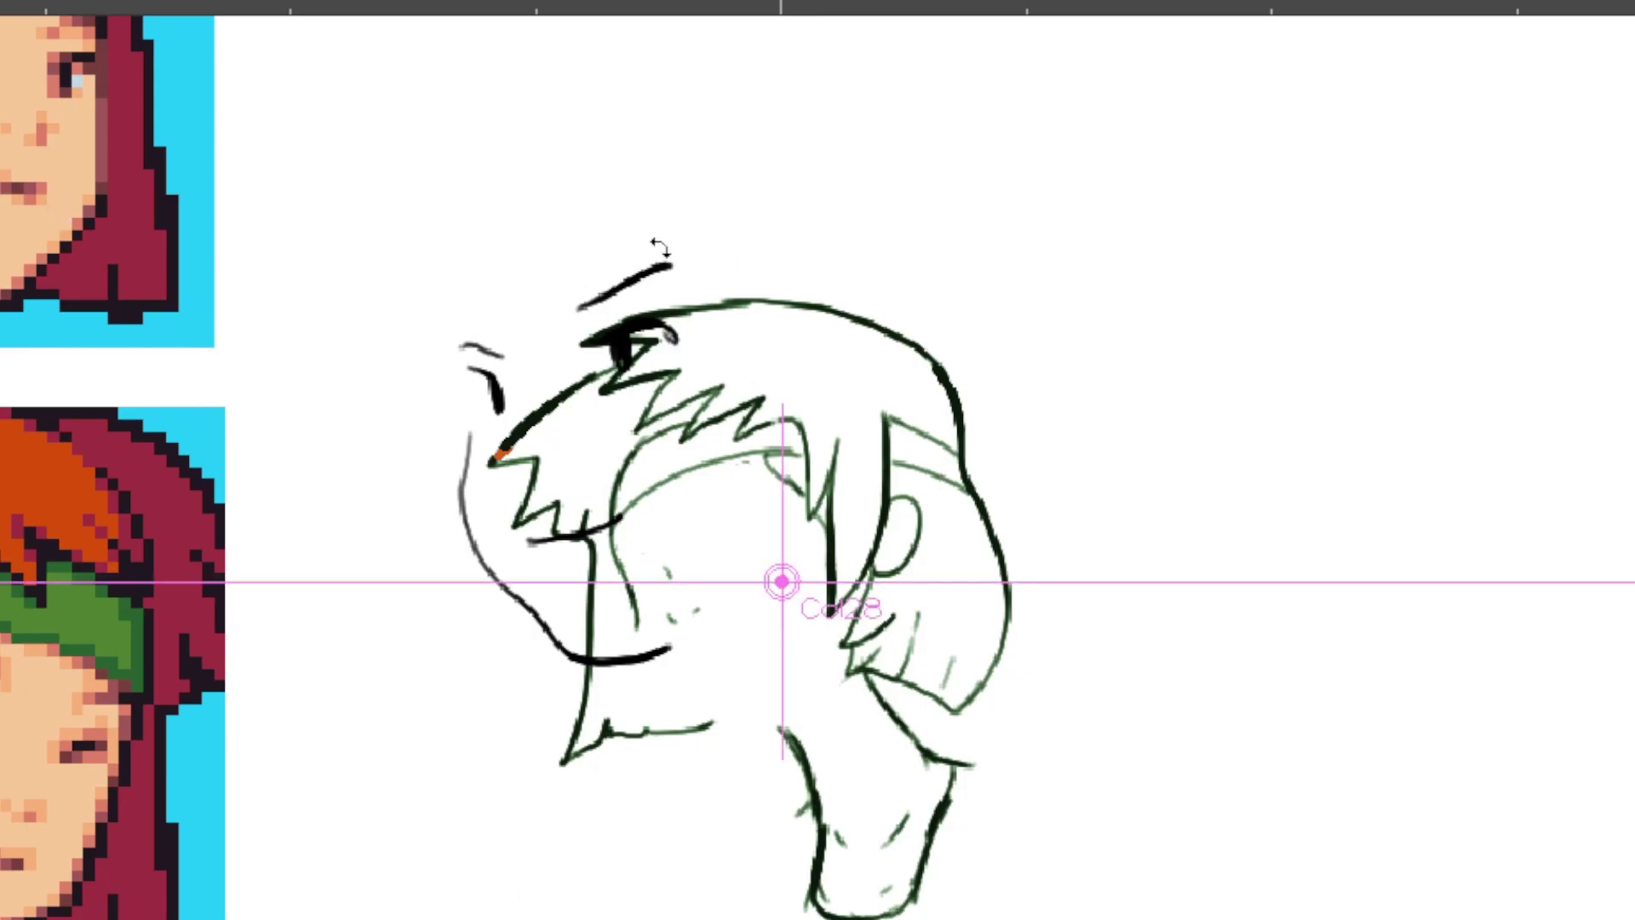
drag(661, 248, 722, 236)
drag(576, 288, 478, 148)
drag(470, 488, 427, 345)
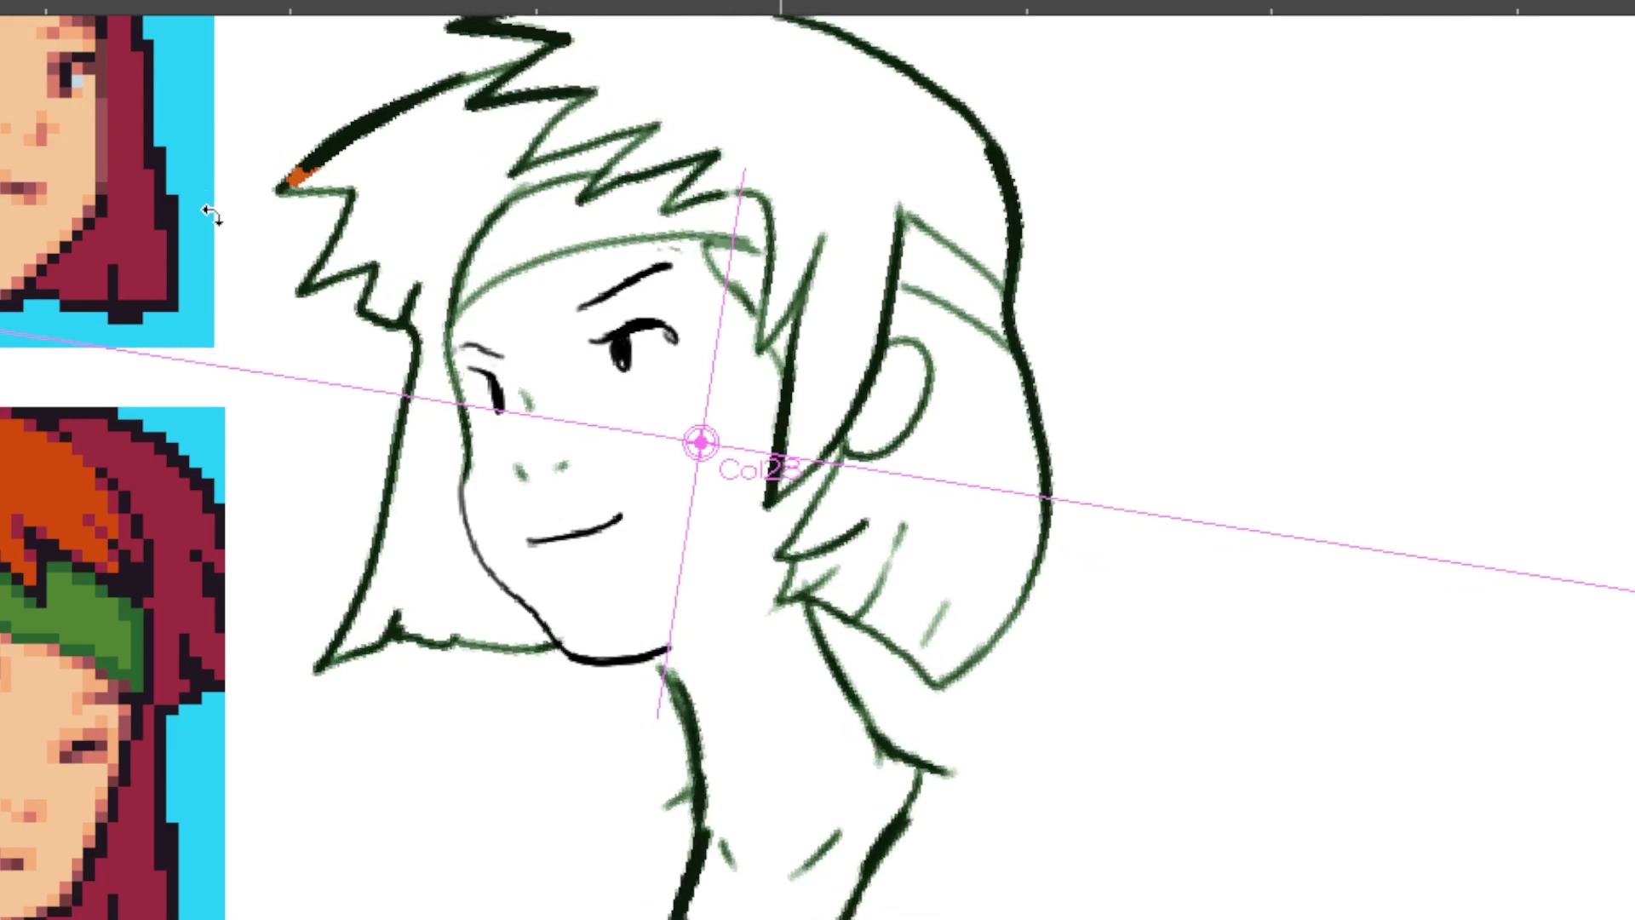
Step: Fine-tune the head layer's rotation, scale and position so its hair and cheek line meet the face drawing
drag(211, 214, 210, 221)
mouse_move(343, 286)
mouse_down()
mouse_move(340, 263)
mouse_move(343, 279)
mouse_up()
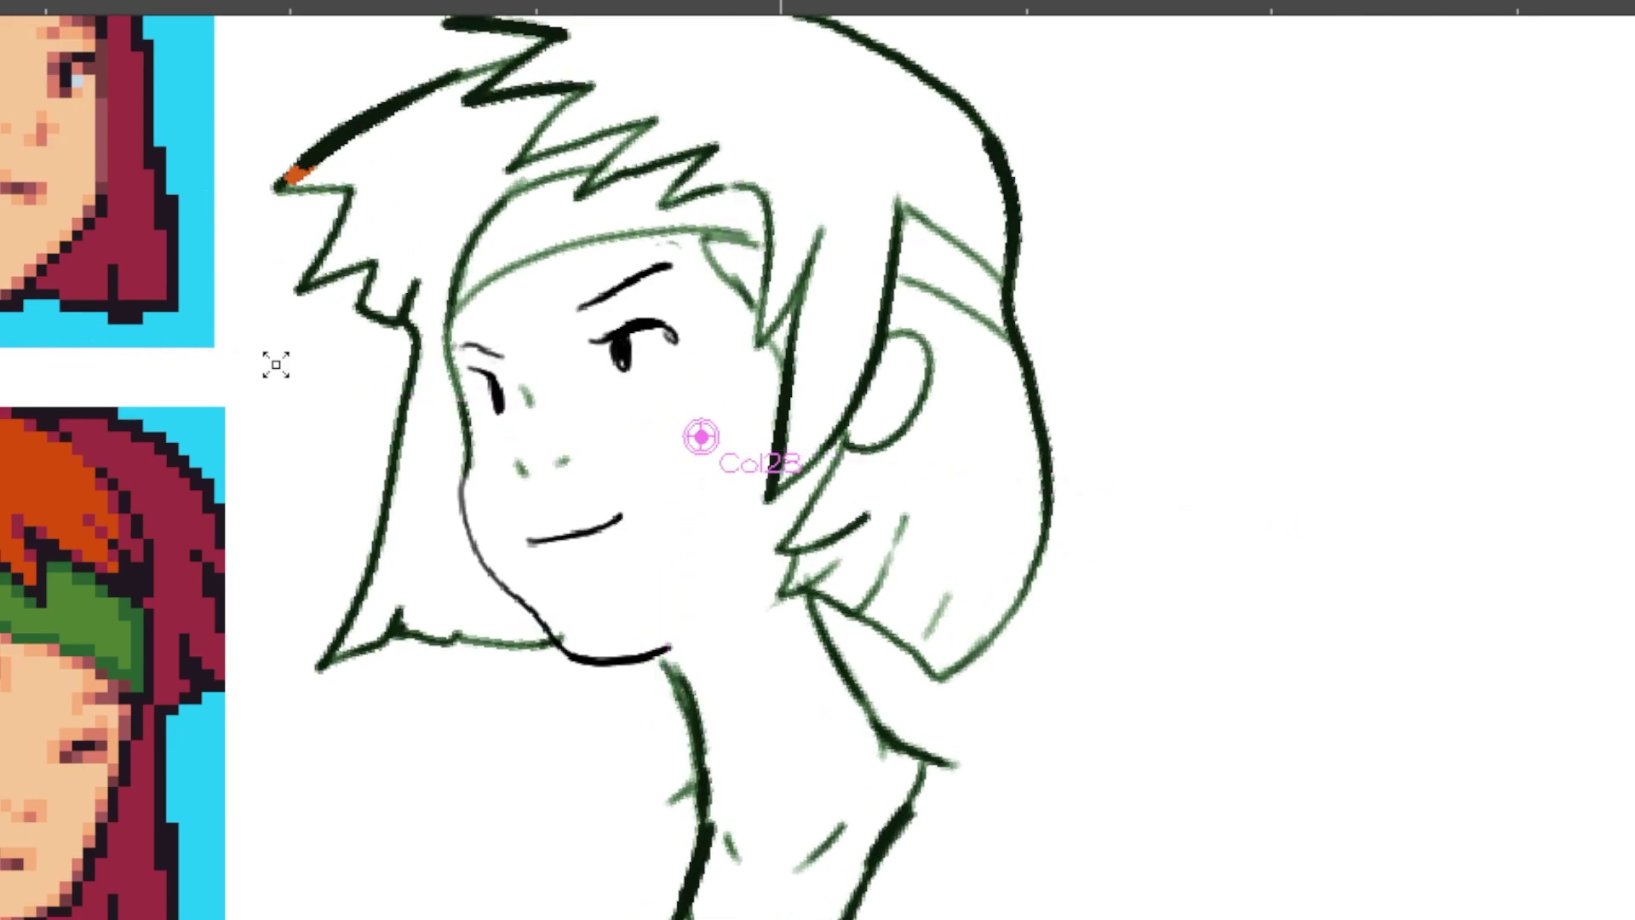
drag(275, 364, 260, 357)
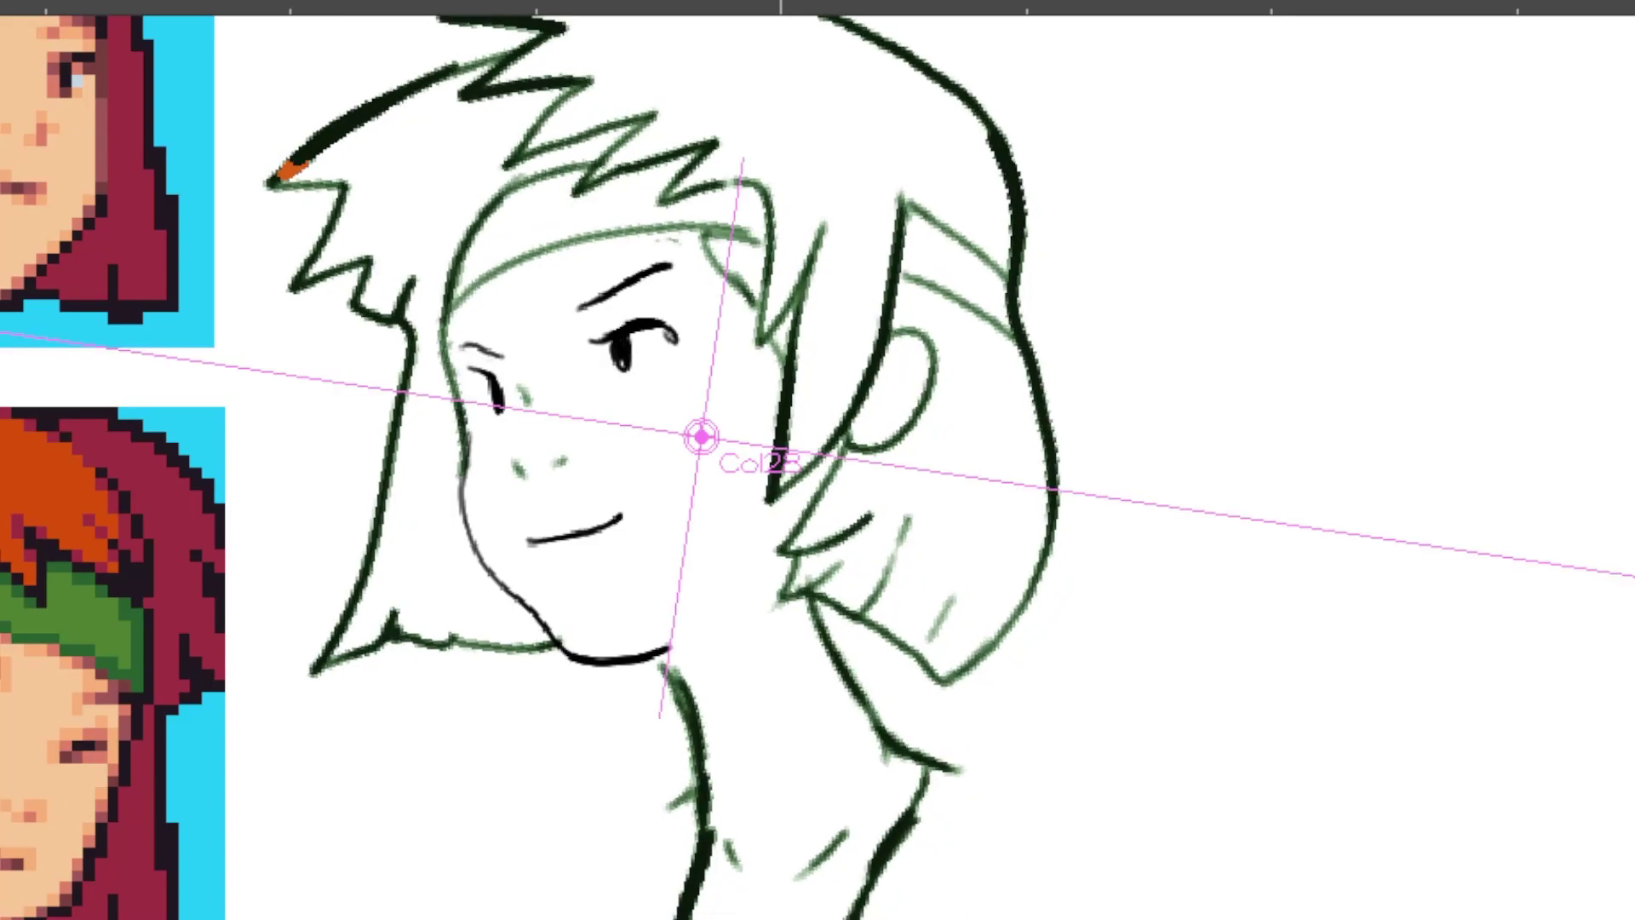
drag(292, 280, 293, 275)
drag(201, 229, 198, 248)
mouse_move(221, 306)
mouse_down()
mouse_move(219, 279)
mouse_move(224, 302)
mouse_up()
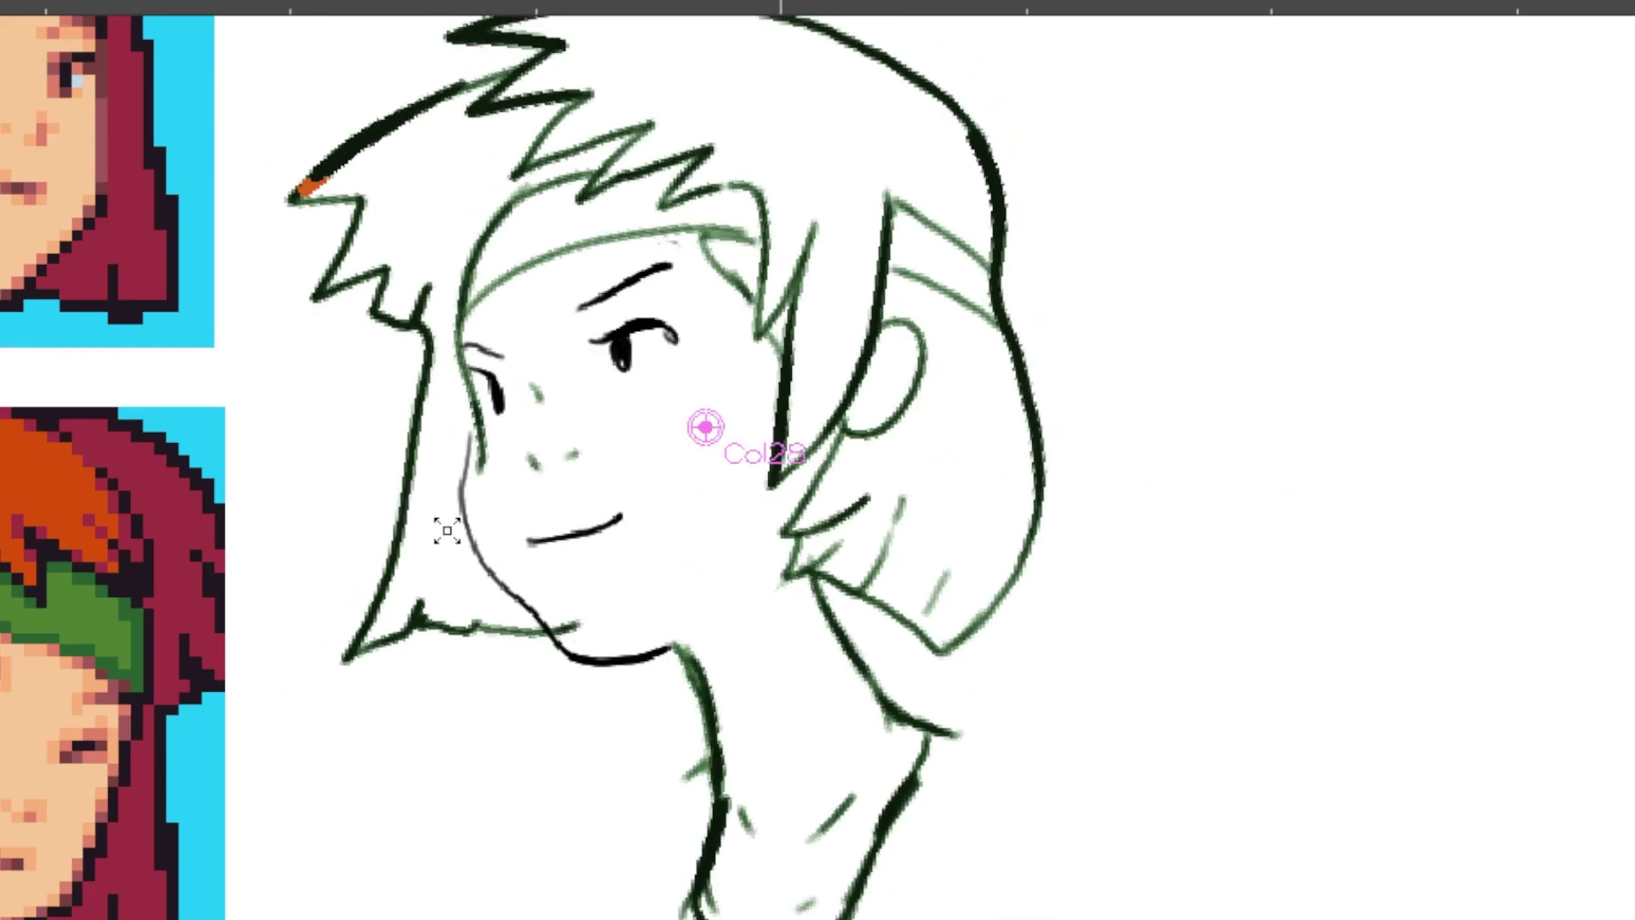
drag(340, 476, 319, 478)
drag(344, 368, 336, 467)
drag(352, 364, 364, 367)
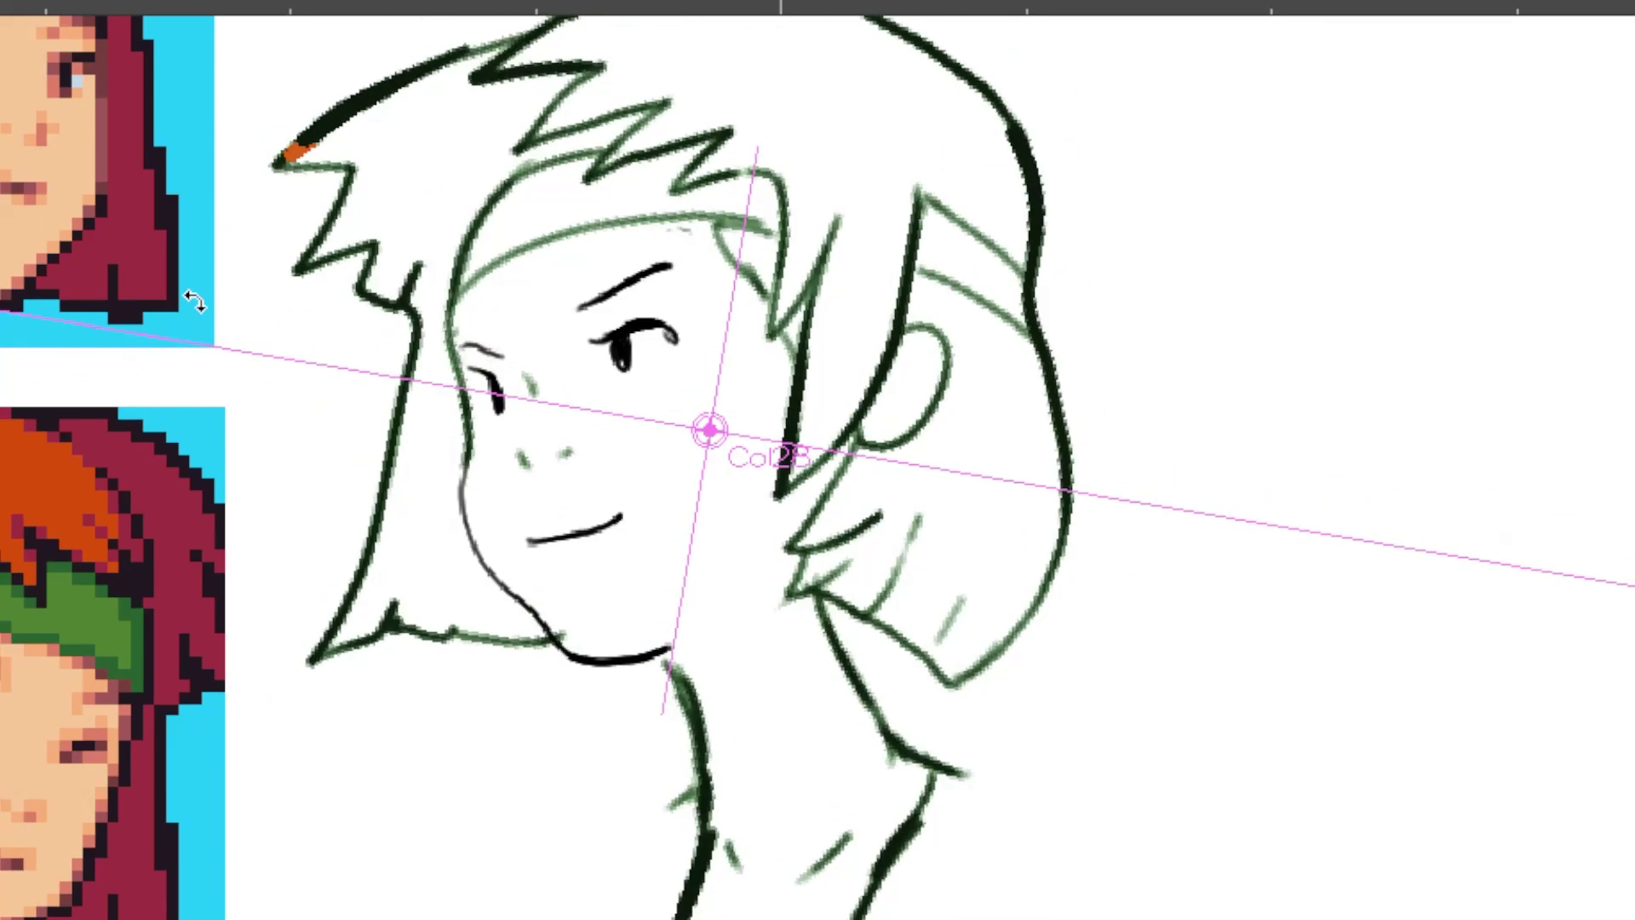
Step: Readjust the layer transform so the head and neck line art sits lower around the face
mouse_move(112, 257)
mouse_down()
mouse_move(106, 281)
mouse_move(101, 262)
mouse_move(77, 263)
mouse_move(103, 255)
mouse_move(88, 269)
mouse_move(117, 275)
mouse_move(63, 229)
mouse_up()
key(s)
key(r)
key(w)
drag(134, 310, 134, 339)
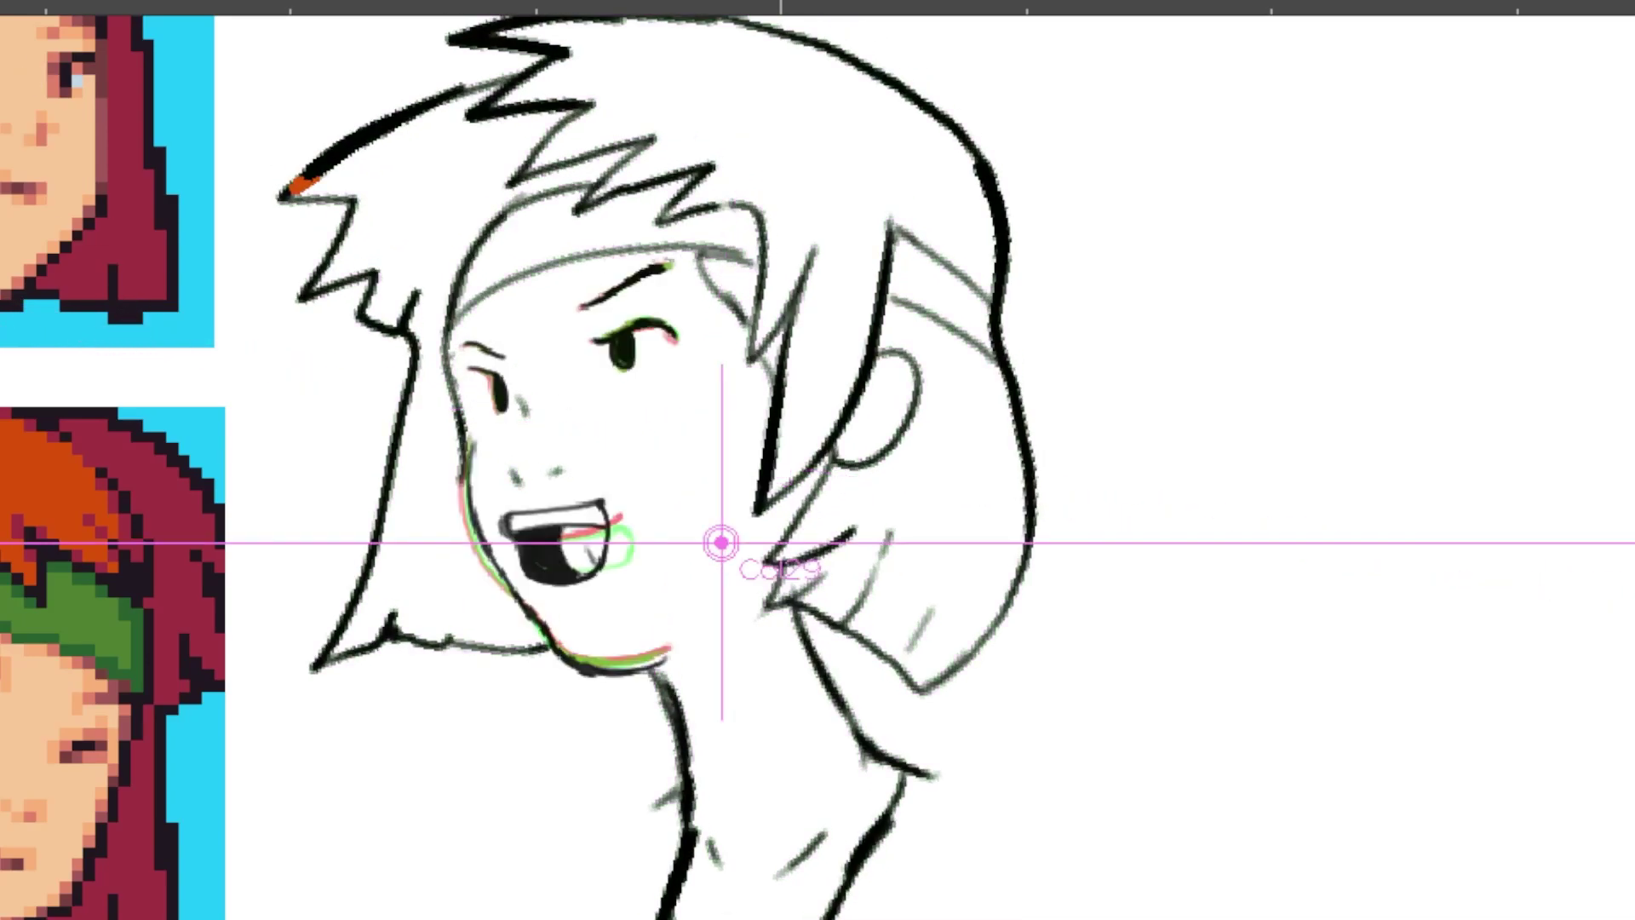
Step: Step through the open-mouth frames to examine how the face fits the repositioned head
key(Left)
key(Right)
key(Right)
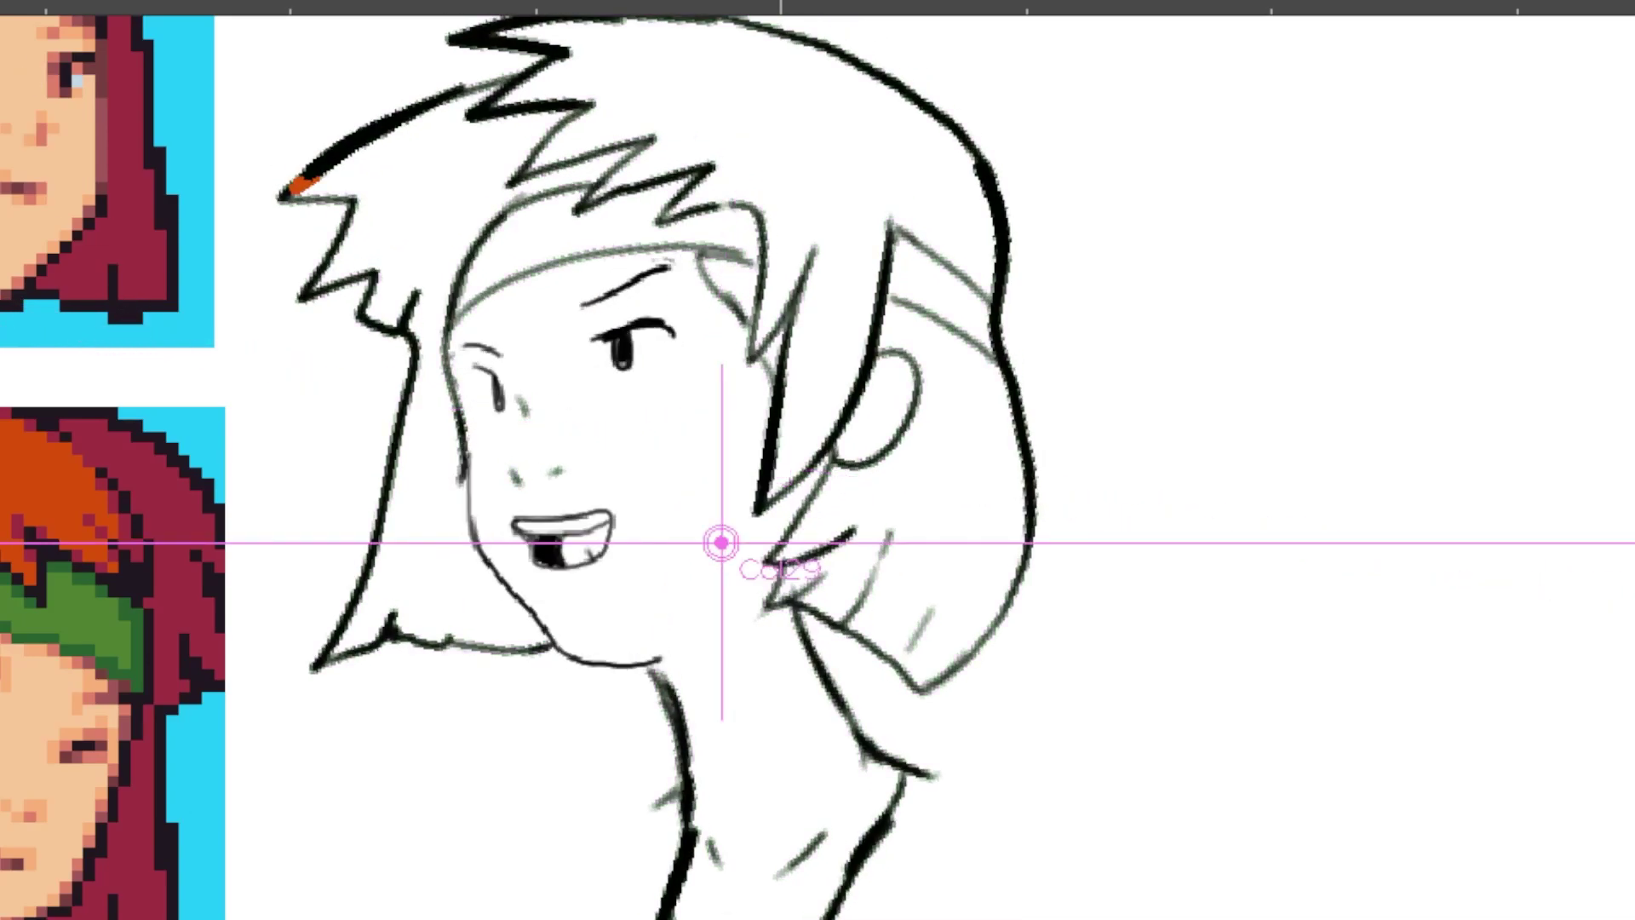
key(Right)
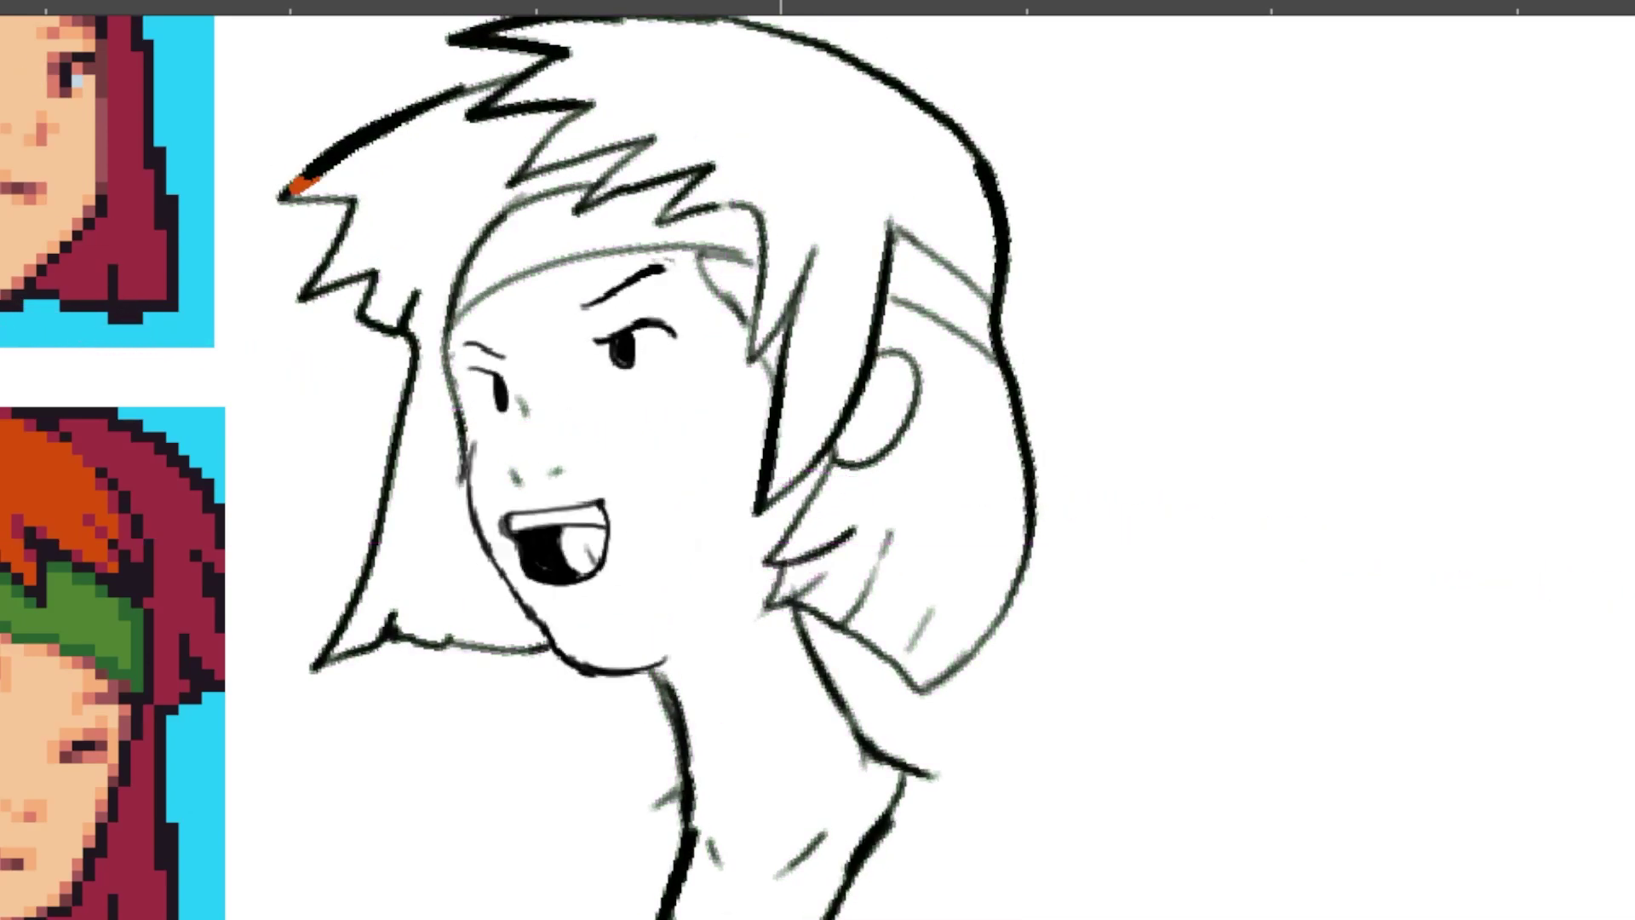
Step: On the closed-mouth frame, paint the orange mark at the front hair tip black
key(Right)
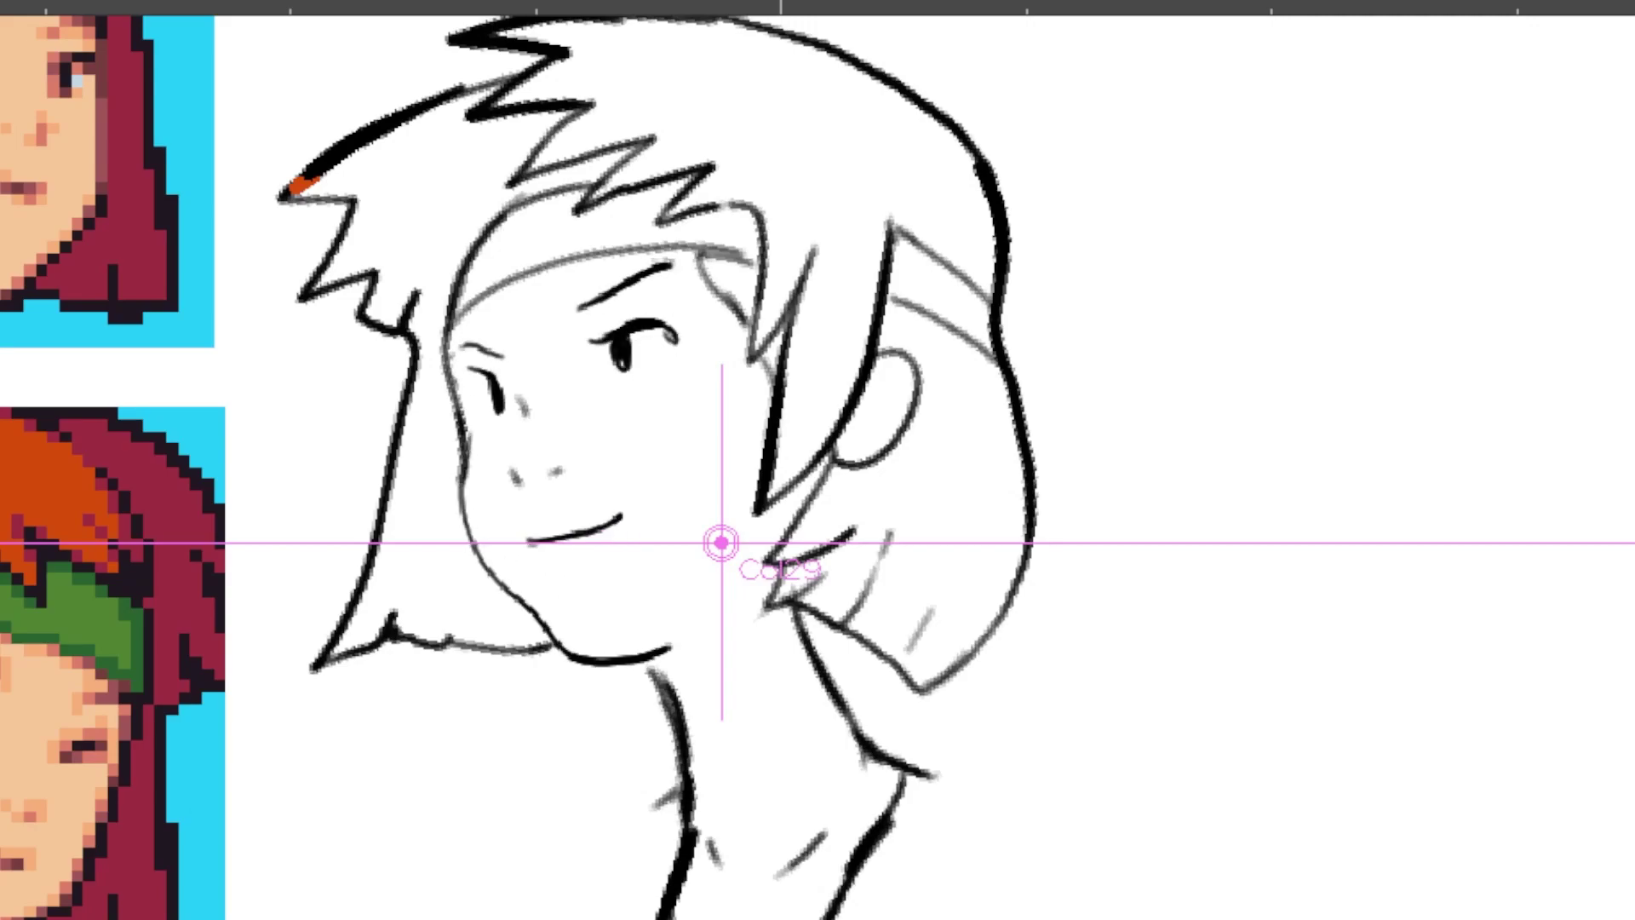
drag(305, 182, 288, 191)
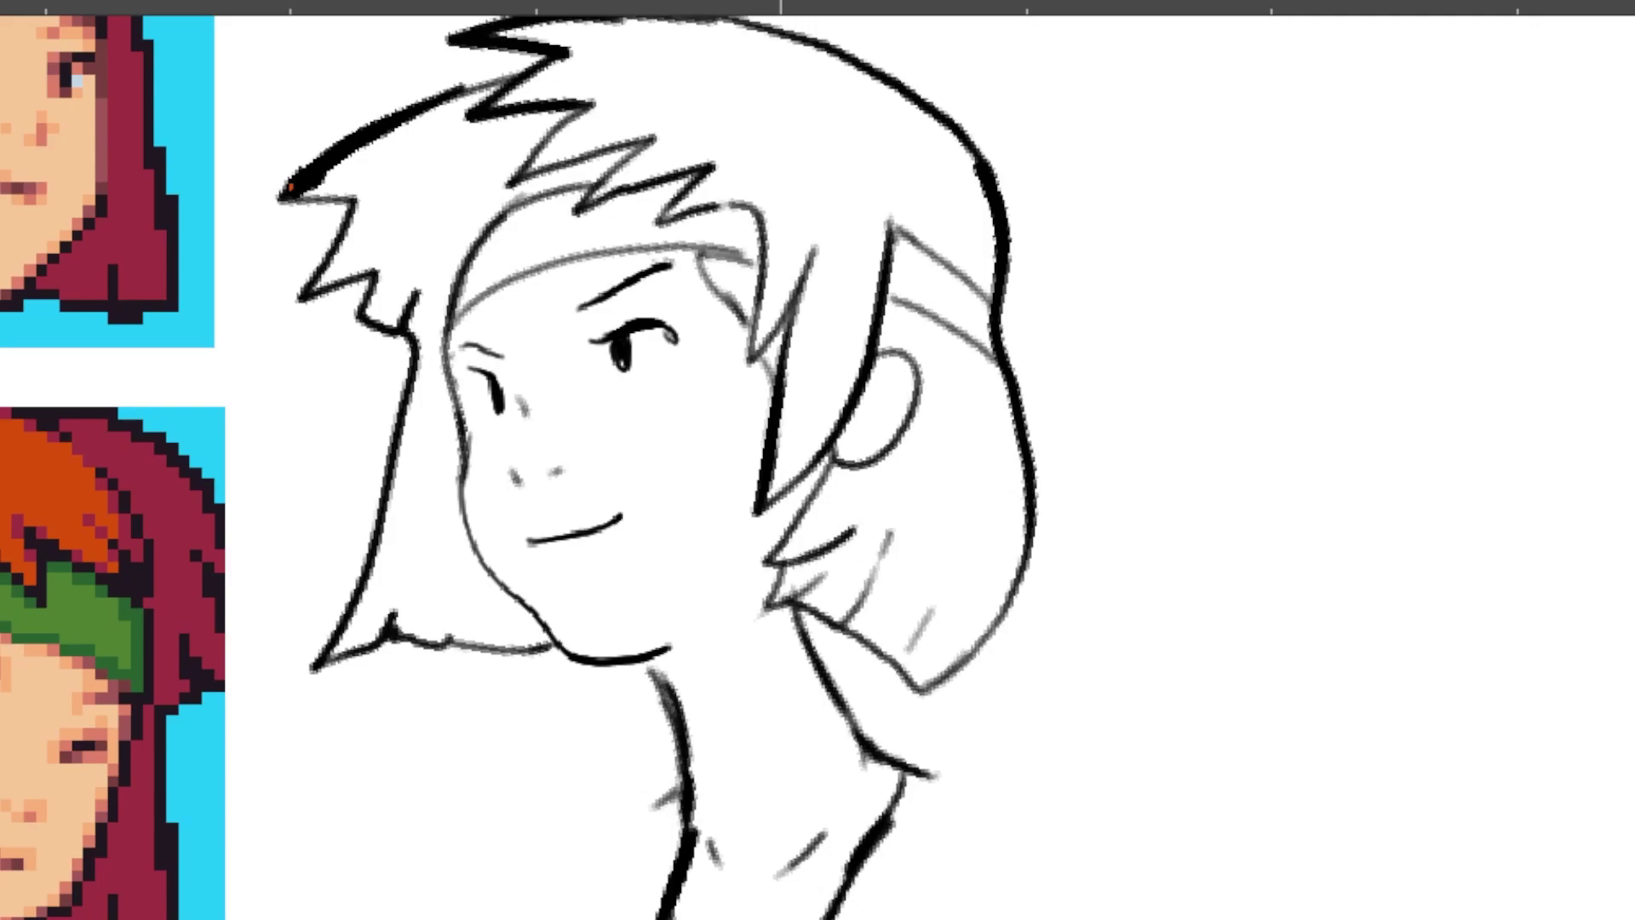
Step: Colour the far hair lock beside the face and the large front hair section orange
mouse_move(521, 197)
mouse_down()
mouse_move(468, 229)
mouse_move(436, 340)
mouse_move(483, 579)
mouse_move(538, 628)
mouse_move(406, 633)
mouse_move(337, 658)
mouse_move(404, 554)
mouse_move(418, 363)
mouse_move(401, 449)
mouse_up()
key(g)
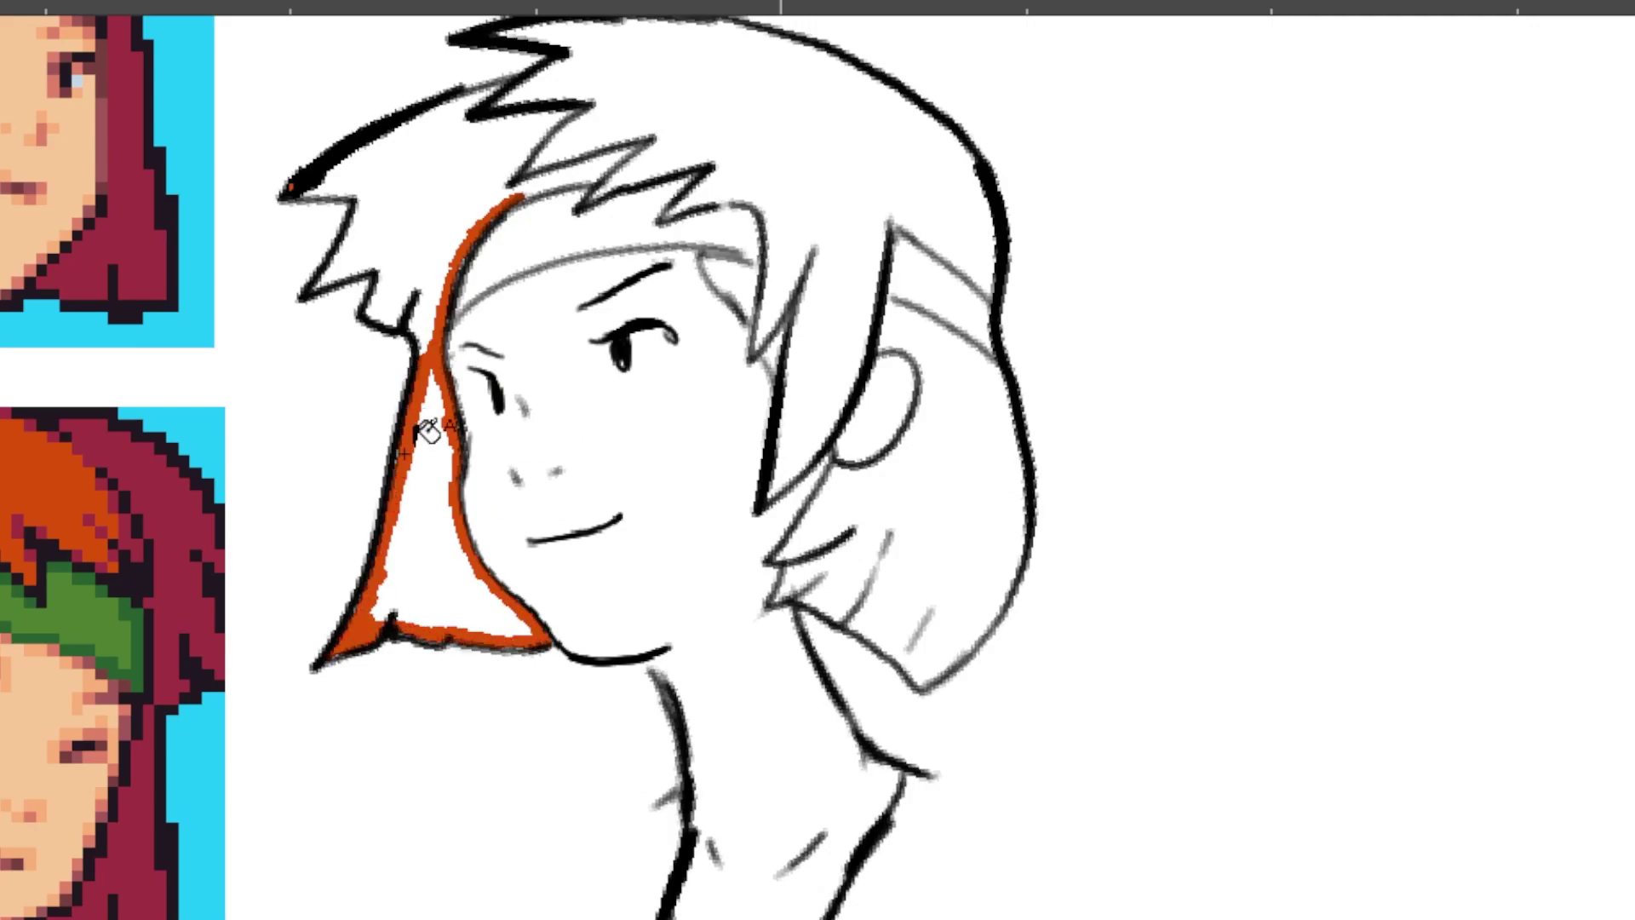
click(426, 432)
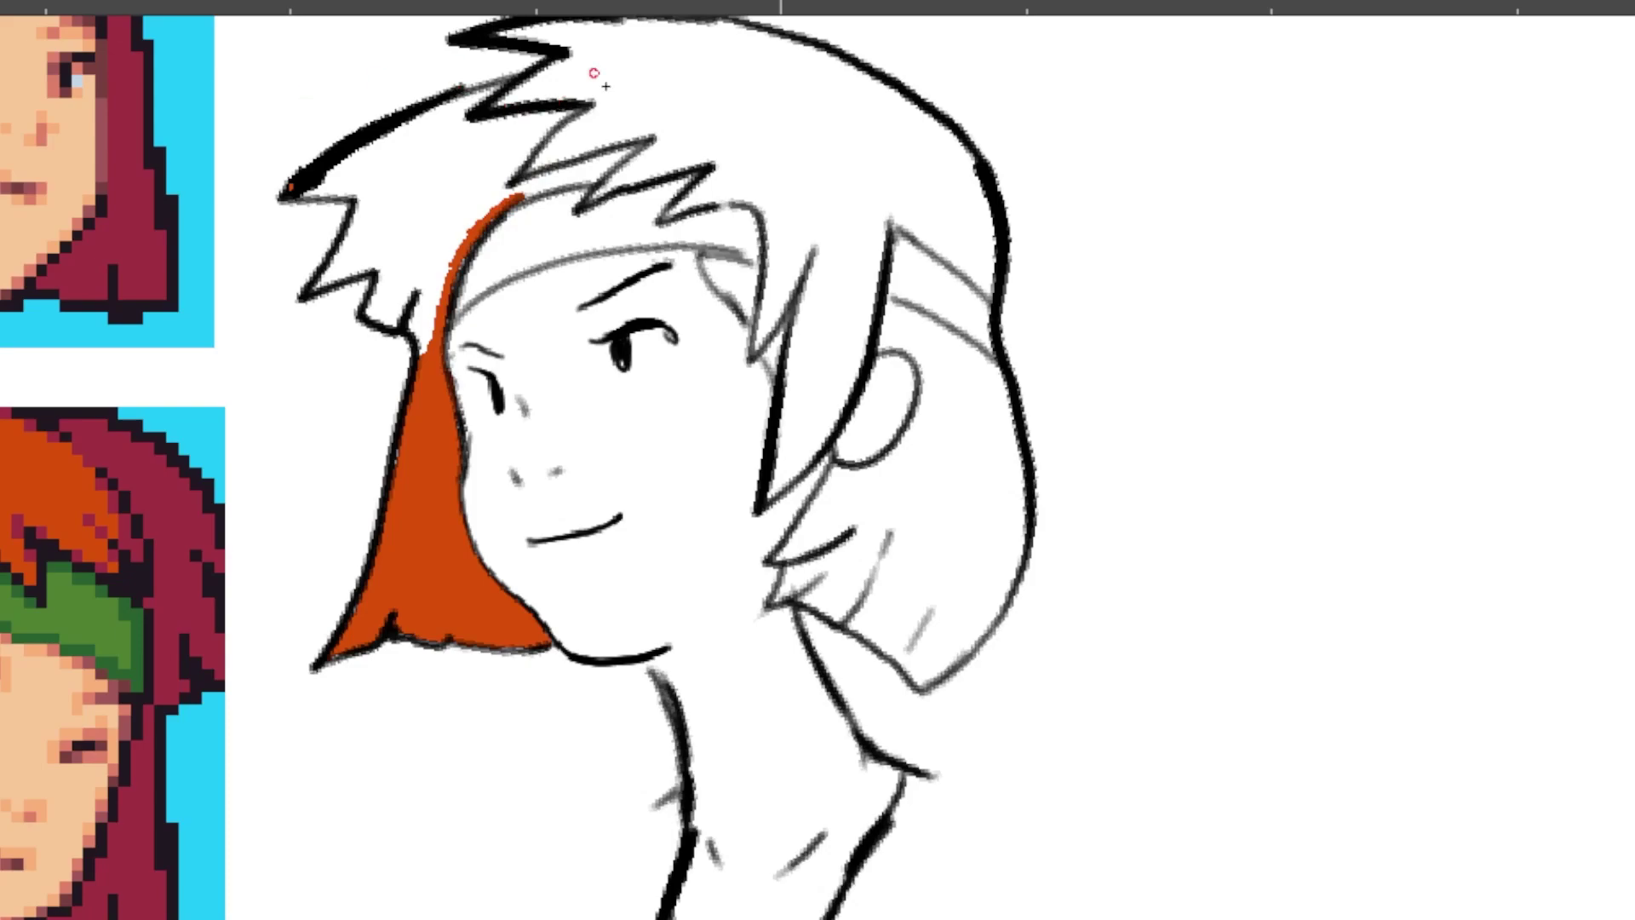
mouse_move(598, 104)
mouse_down()
mouse_move(597, 198)
mouse_move(706, 160)
mouse_move(670, 213)
mouse_move(813, 251)
mouse_move(770, 502)
mouse_move(886, 219)
mouse_move(992, 294)
mouse_move(903, 85)
mouse_move(672, 23)
mouse_move(555, 24)
mouse_move(598, 100)
mouse_move(685, 128)
mouse_up()
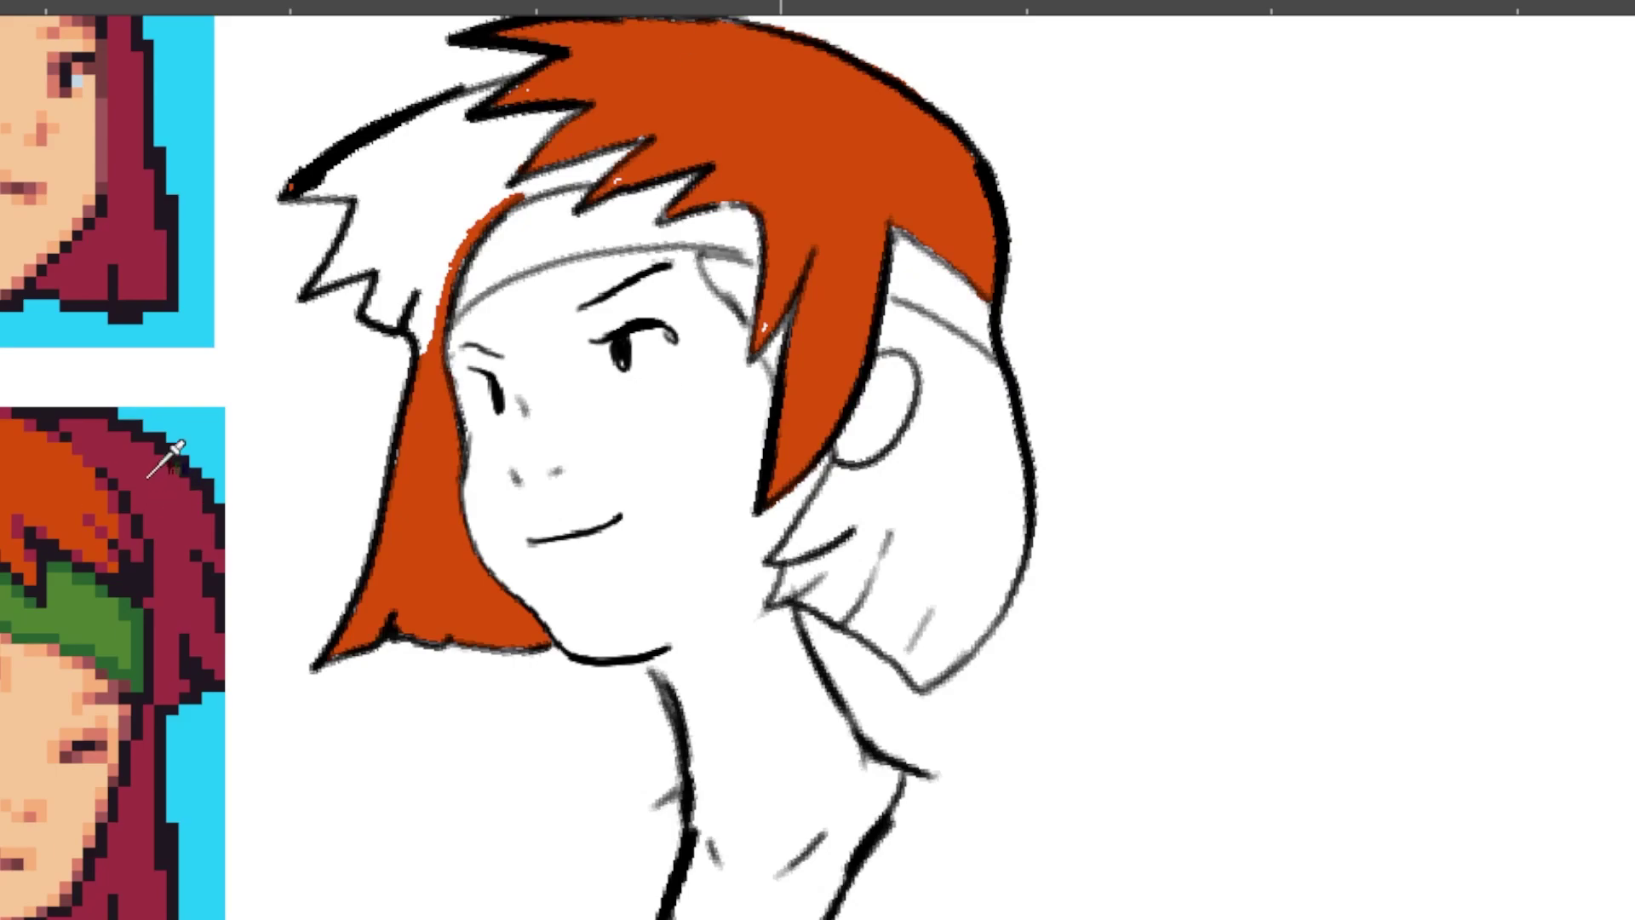
Step: Recolour the far hair lock with the reference's maroon and extend it over the spiky hair in front of the headband
ctrl+click(164, 445)
click(434, 474)
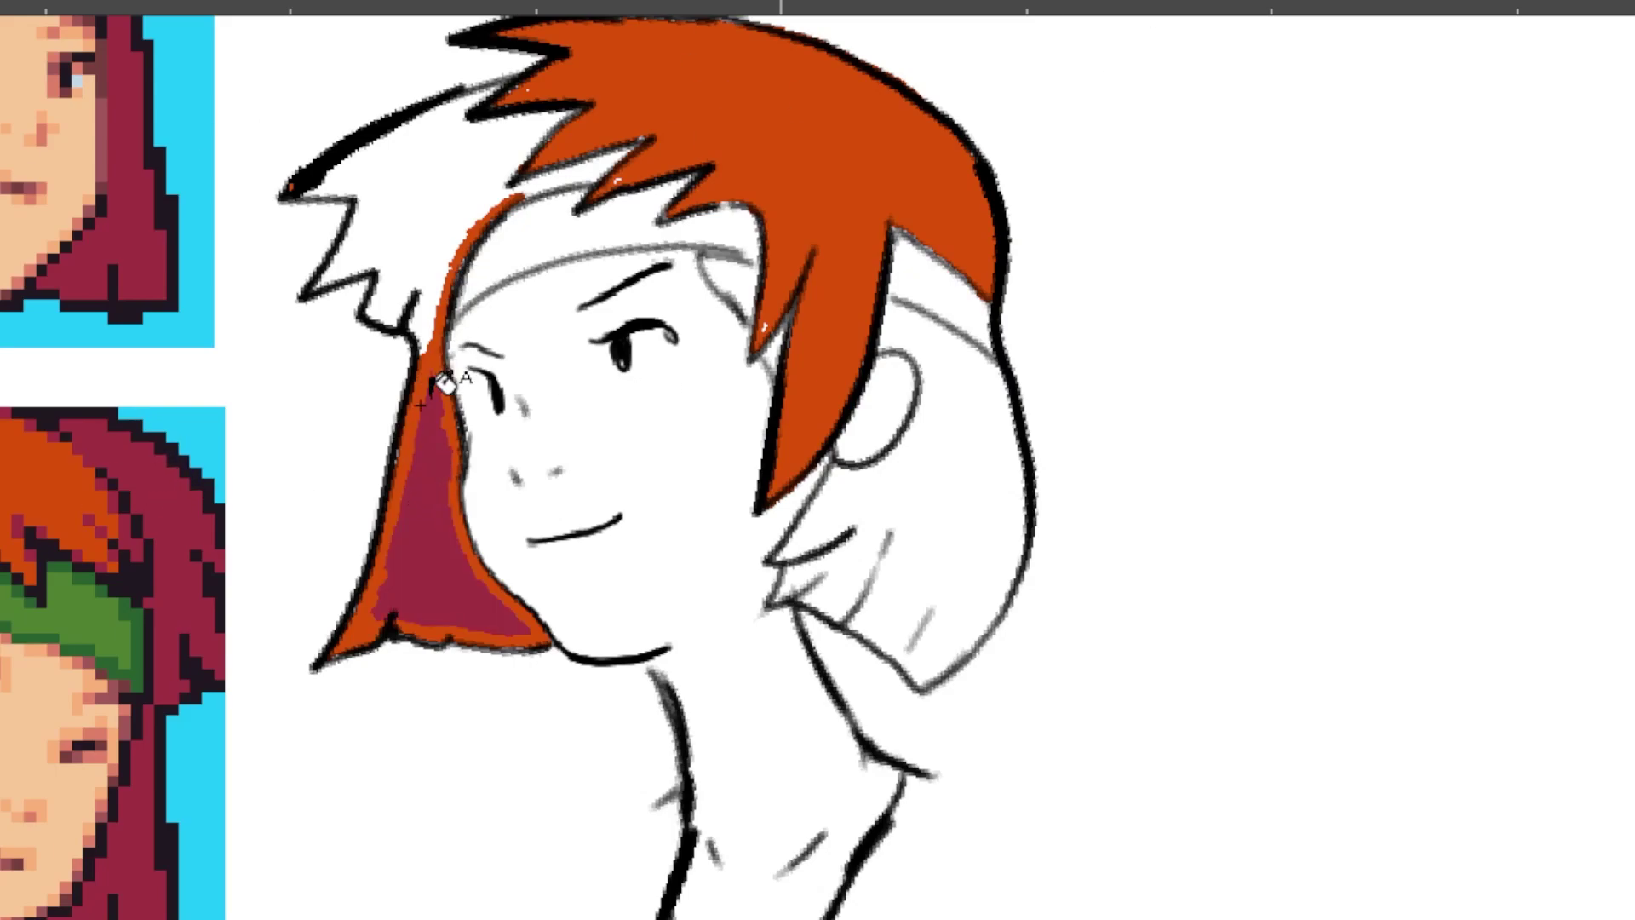
mouse_move(424, 293)
mouse_down()
mouse_move(458, 459)
mouse_move(409, 447)
mouse_move(456, 552)
mouse_move(532, 643)
mouse_move(425, 638)
mouse_move(390, 539)
mouse_move(345, 635)
mouse_move(366, 643)
mouse_move(472, 223)
mouse_move(393, 322)
mouse_up()
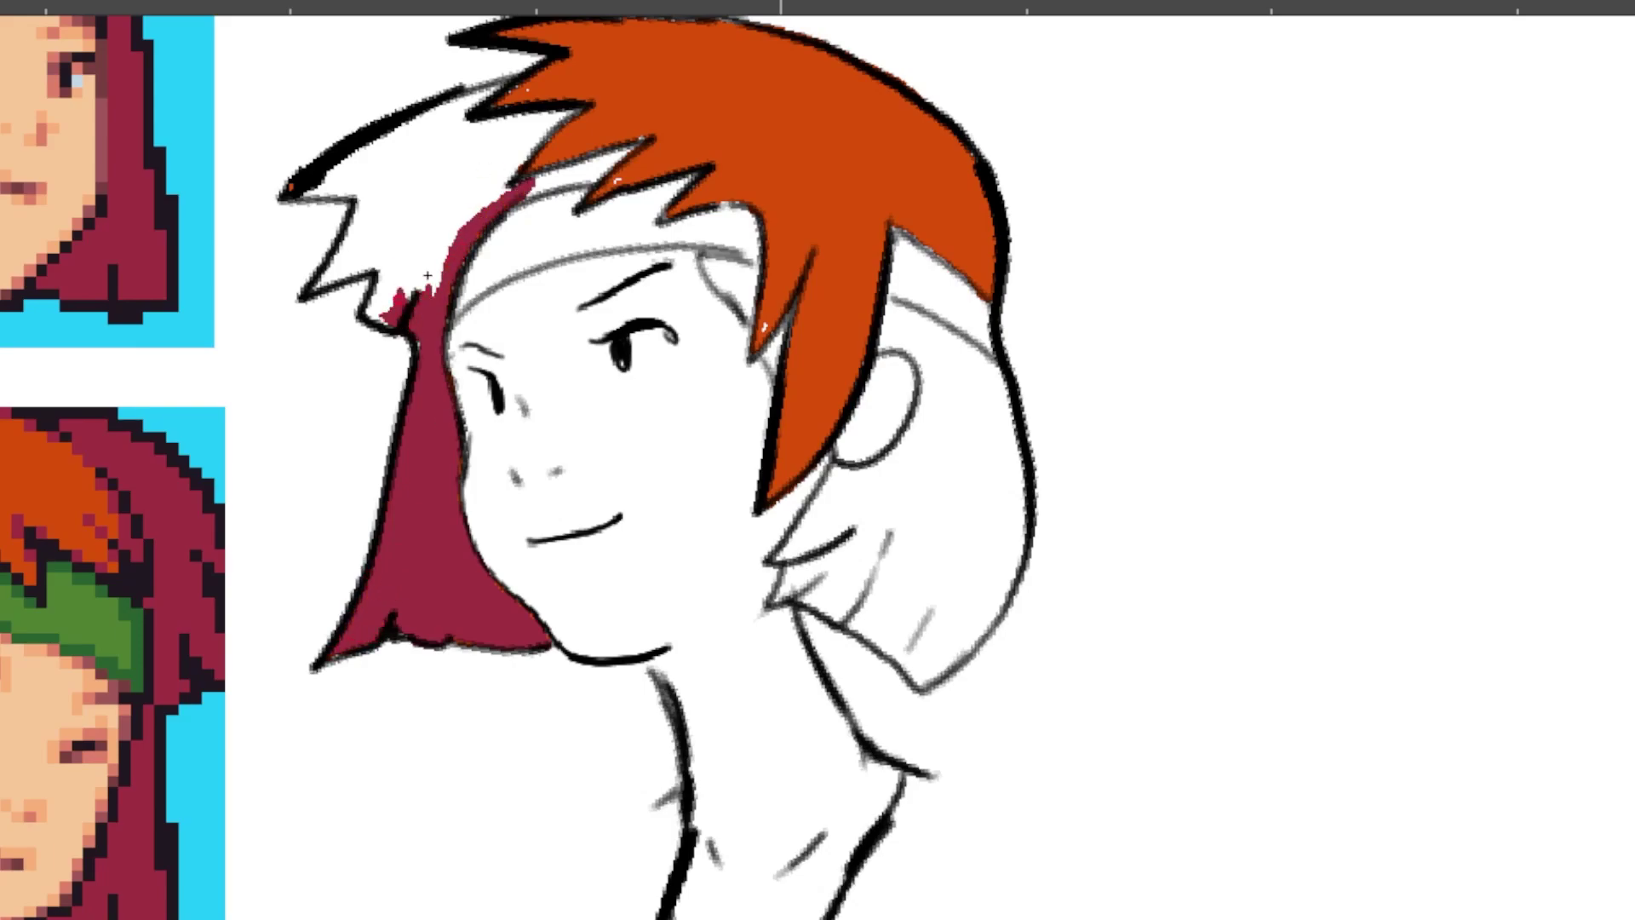
mouse_move(524, 192)
mouse_down()
mouse_move(630, 150)
mouse_move(617, 159)
mouse_up()
mouse_move(422, 285)
mouse_down()
mouse_move(379, 320)
mouse_move(388, 260)
mouse_move(350, 242)
mouse_move(325, 191)
mouse_move(425, 119)
mouse_move(537, 115)
mouse_move(509, 155)
mouse_move(447, 124)
mouse_move(388, 150)
mouse_move(383, 255)
mouse_move(460, 213)
mouse_move(451, 170)
mouse_move(417, 156)
mouse_move(473, 151)
mouse_up()
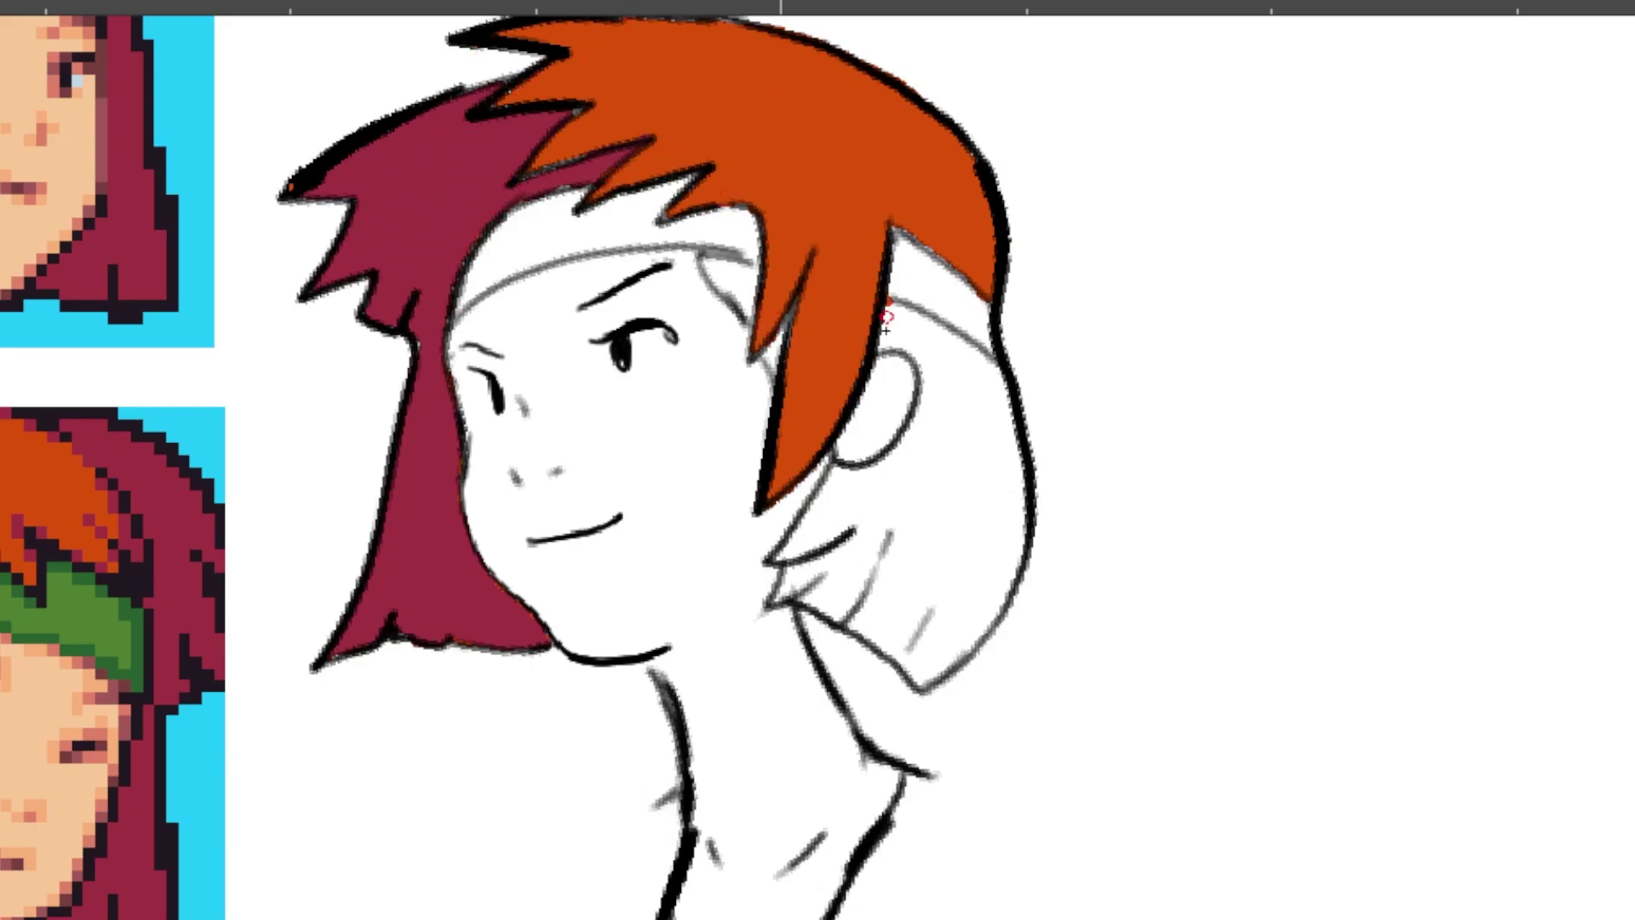
Step: Paint the hair behind the ear and at the temple orange, and both headband sections in the reference's green
mouse_move(886, 317)
mouse_down()
mouse_move(931, 320)
mouse_move(999, 374)
mouse_move(1021, 489)
mouse_move(983, 623)
mouse_move(917, 684)
mouse_move(886, 645)
mouse_move(779, 595)
mouse_move(798, 562)
mouse_move(781, 554)
mouse_move(786, 584)
mouse_move(834, 477)
mouse_move(911, 436)
mouse_move(901, 450)
mouse_move(904, 325)
mouse_up()
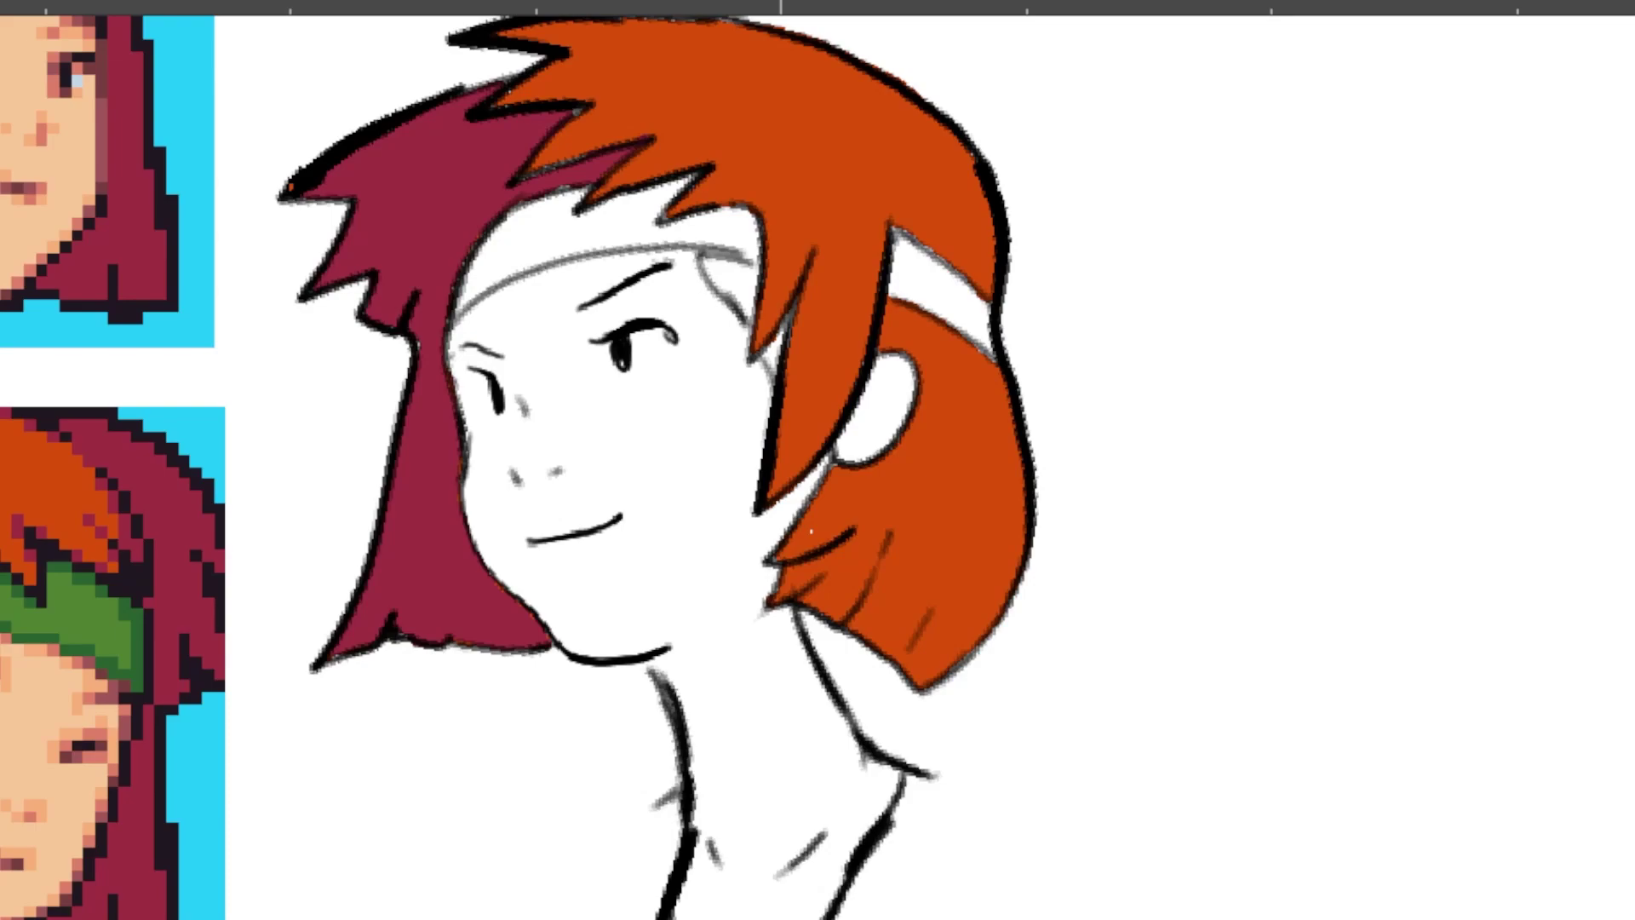
mouse_move(700, 255)
mouse_down()
mouse_move(751, 268)
mouse_move(750, 317)
mouse_move(724, 293)
mouse_move(770, 371)
mouse_move(797, 294)
mouse_up()
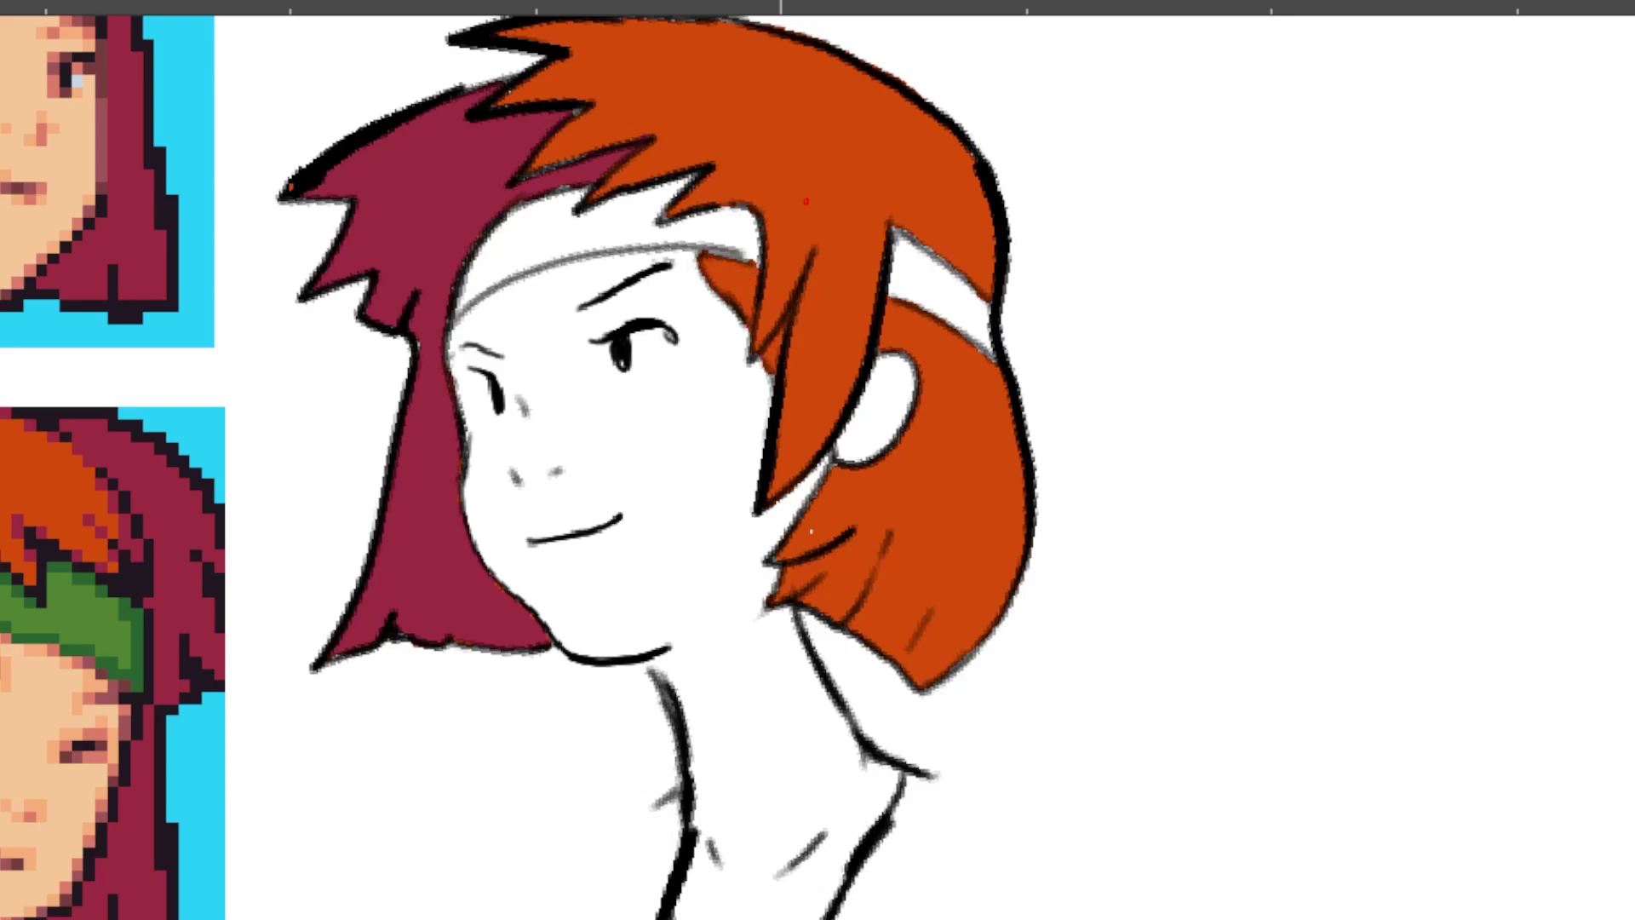
ctrl+click(66, 592)
mouse_move(512, 218)
mouse_down()
mouse_move(555, 203)
mouse_move(492, 239)
mouse_move(457, 306)
mouse_move(611, 246)
mouse_move(720, 253)
mouse_move(756, 233)
mouse_move(707, 209)
mouse_move(654, 221)
mouse_move(693, 181)
mouse_move(565, 217)
mouse_move(486, 268)
mouse_move(528, 223)
mouse_move(511, 245)
mouse_move(530, 254)
mouse_move(619, 224)
mouse_move(534, 254)
mouse_move(630, 218)
mouse_move(539, 199)
mouse_move(616, 230)
mouse_move(749, 238)
mouse_up()
mouse_move(893, 231)
mouse_down()
mouse_move(892, 289)
mouse_move(984, 341)
mouse_move(902, 253)
mouse_move(989, 325)
mouse_move(918, 267)
mouse_up()
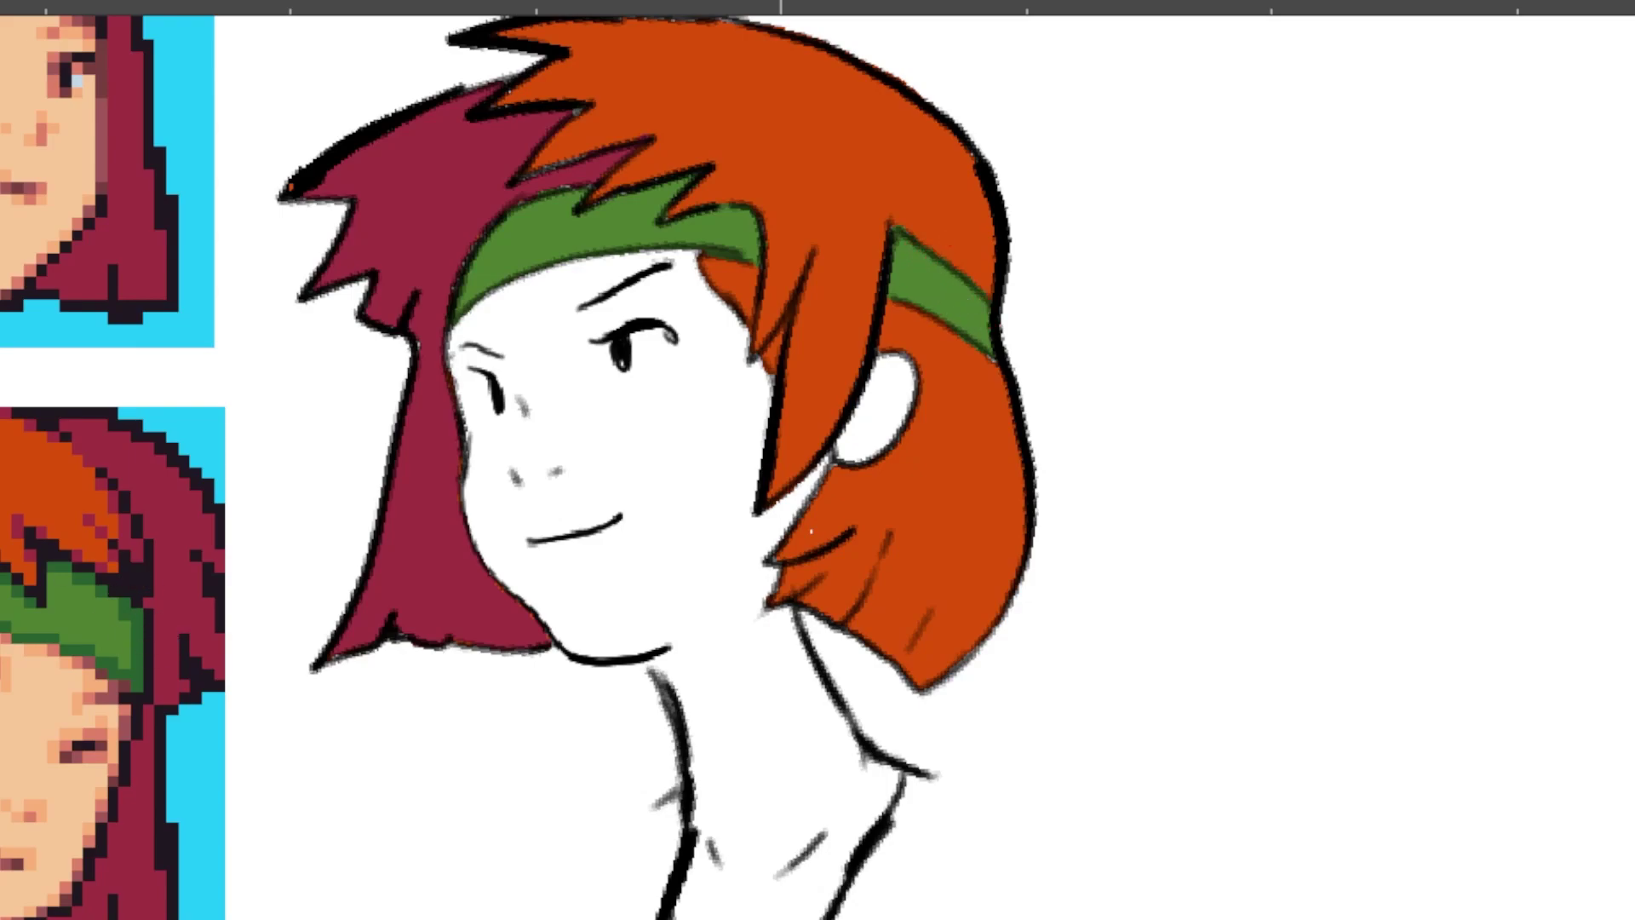
Step: Shade the headband dark green along its front edges and across the whole section behind the hair lock
mouse_move(507, 219)
mouse_down()
mouse_move(540, 175)
mouse_move(520, 211)
mouse_move(609, 161)
mouse_move(589, 210)
mouse_move(680, 186)
mouse_move(711, 218)
mouse_move(756, 246)
mouse_up()
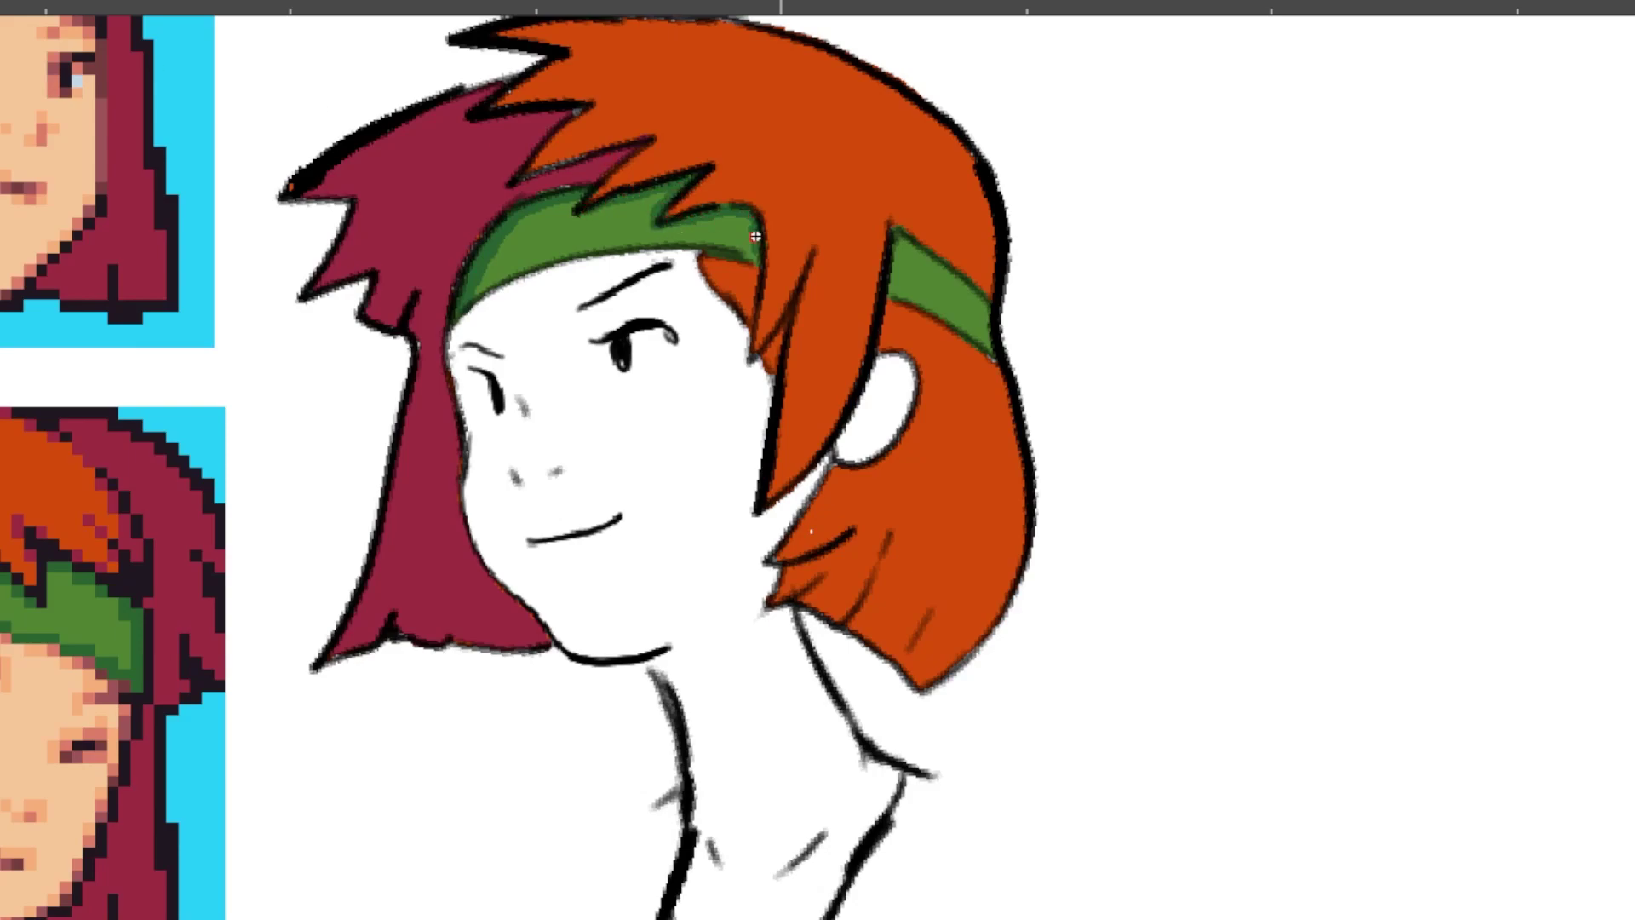
mouse_move(482, 294)
mouse_down()
mouse_move(635, 245)
mouse_move(761, 258)
mouse_up()
mouse_move(888, 293)
mouse_down()
mouse_move(911, 248)
mouse_move(978, 299)
mouse_move(891, 287)
mouse_move(993, 352)
mouse_up()
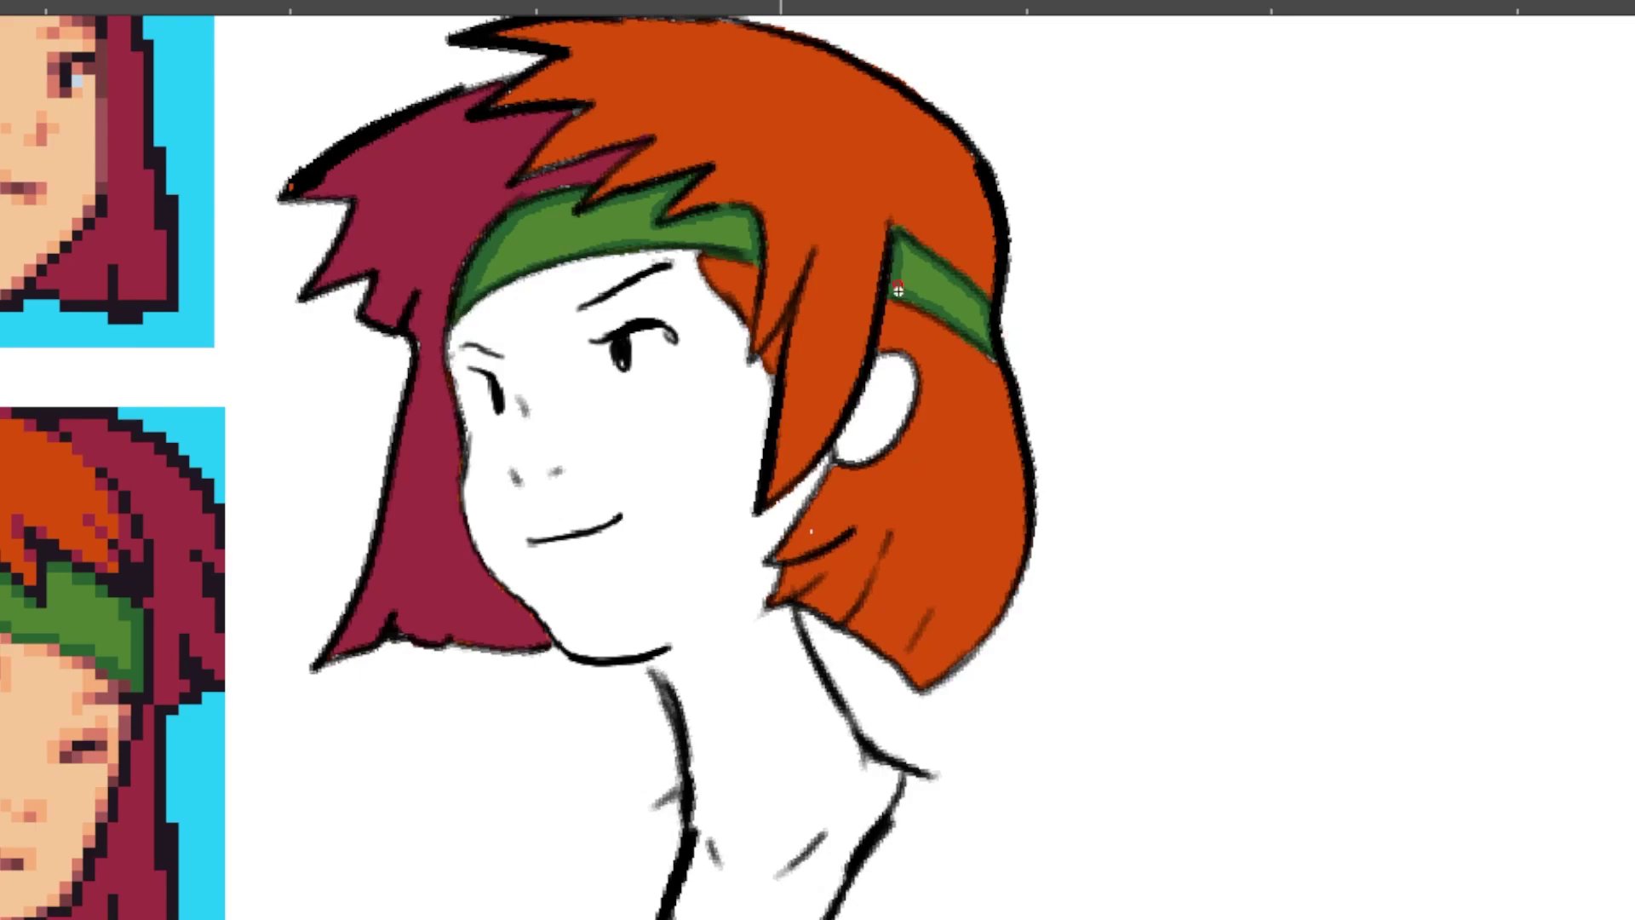
mouse_move(898, 290)
mouse_down()
mouse_move(953, 298)
mouse_move(984, 337)
mouse_up()
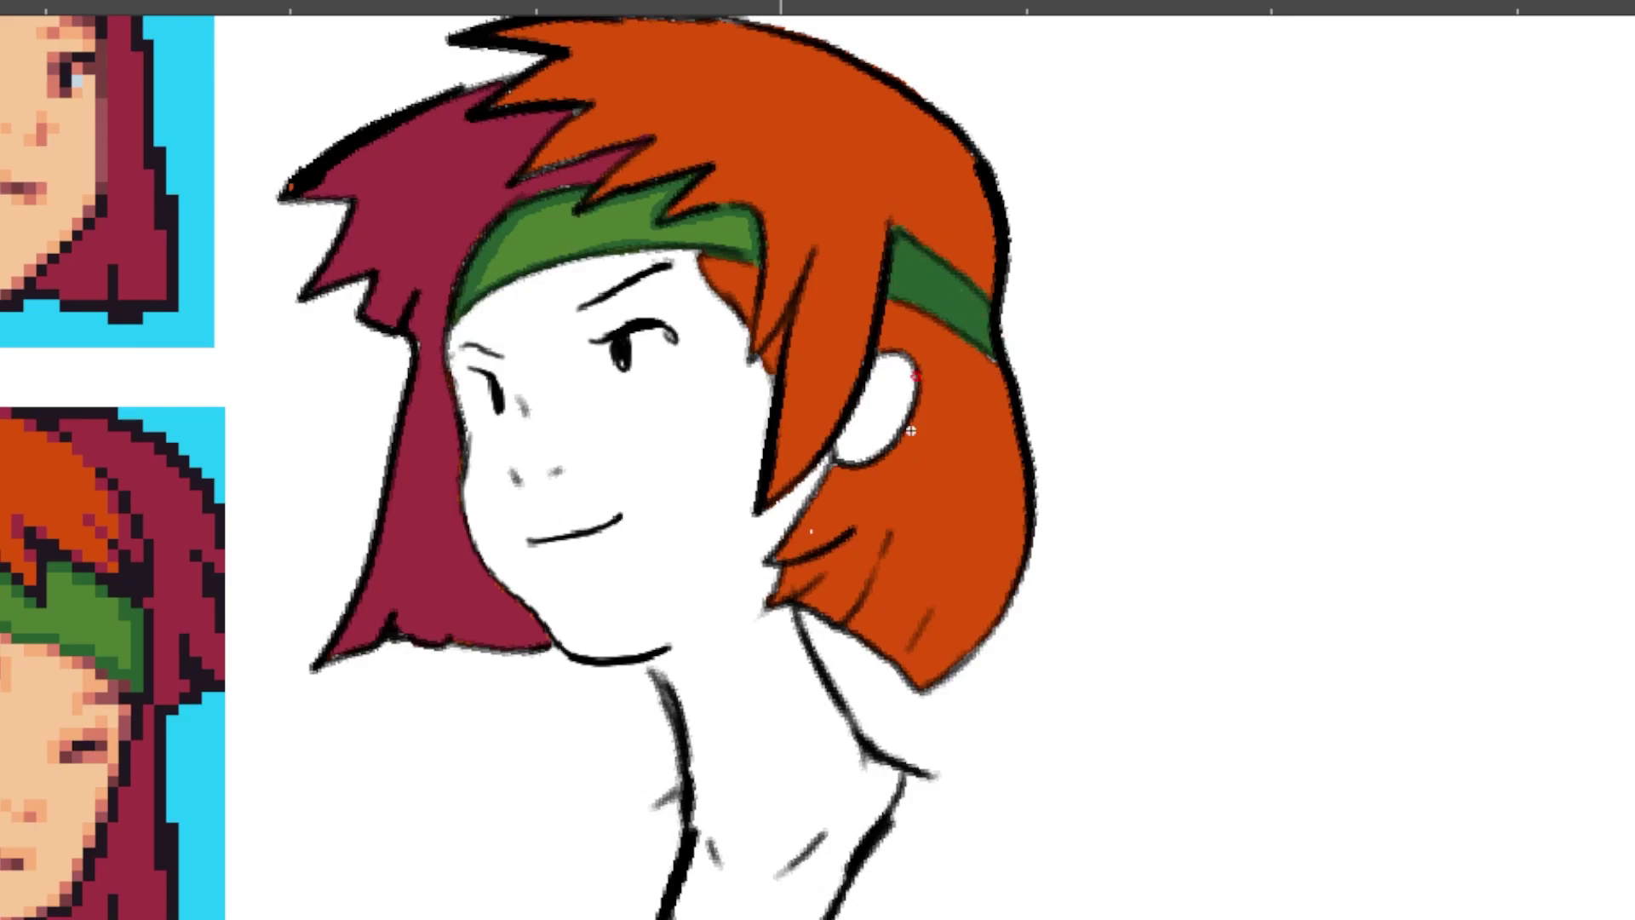
Step: Add maroon shadow strands to the orange hair behind the ear, at the nape and along its lower tips
mouse_move(911, 431)
mouse_down()
mouse_move(888, 530)
mouse_move(833, 617)
mouse_move(869, 618)
mouse_move(909, 445)
mouse_move(858, 620)
mouse_up()
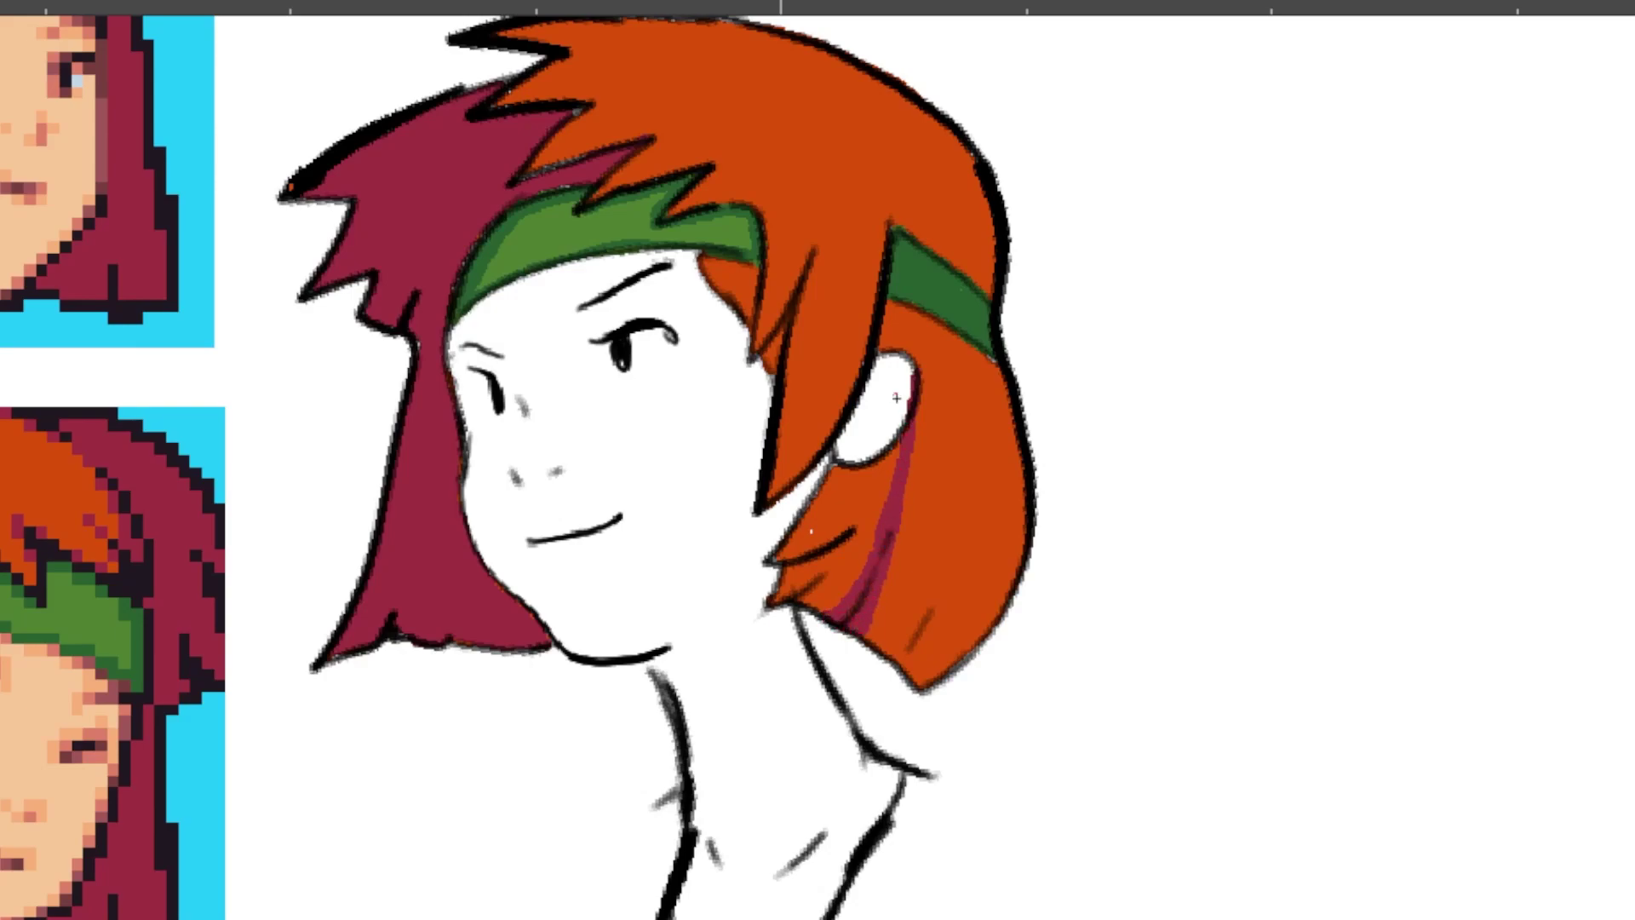
mouse_move(854, 537)
mouse_down()
mouse_move(785, 574)
mouse_move(773, 607)
mouse_up()
drag(969, 343, 963, 461)
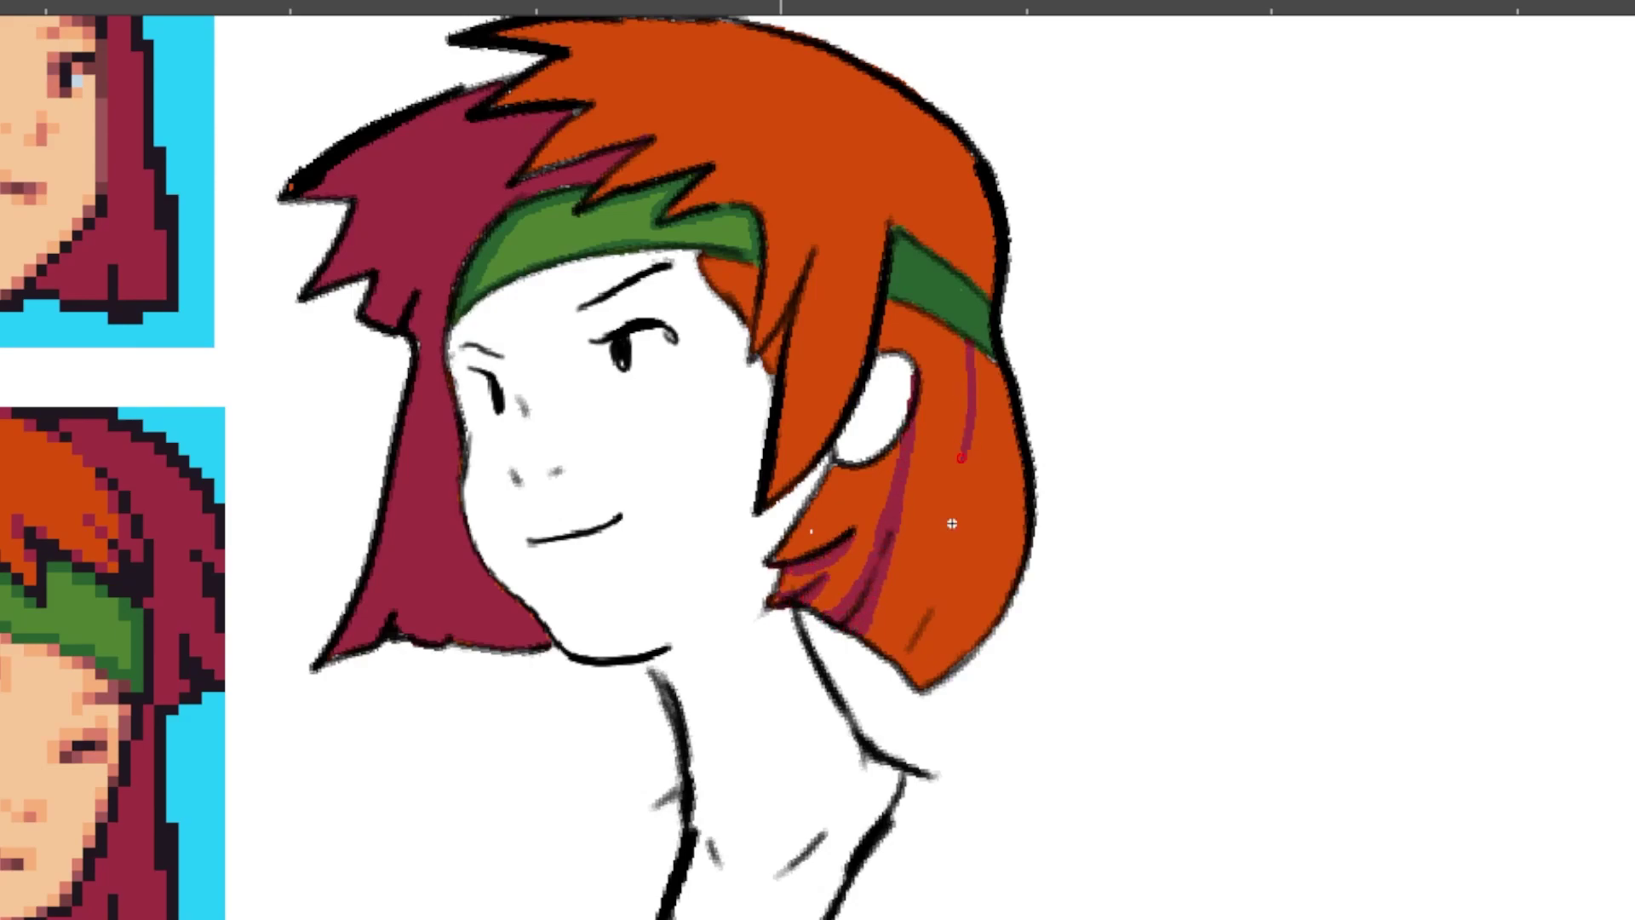
drag(939, 586, 904, 664)
Step: Add maroon shadows to the orange fringe spikes, the long side lock and the temple hair
drag(524, 174, 668, 109)
mouse_move(502, 106)
mouse_down()
mouse_move(600, 81)
mouse_move(570, 98)
mouse_up()
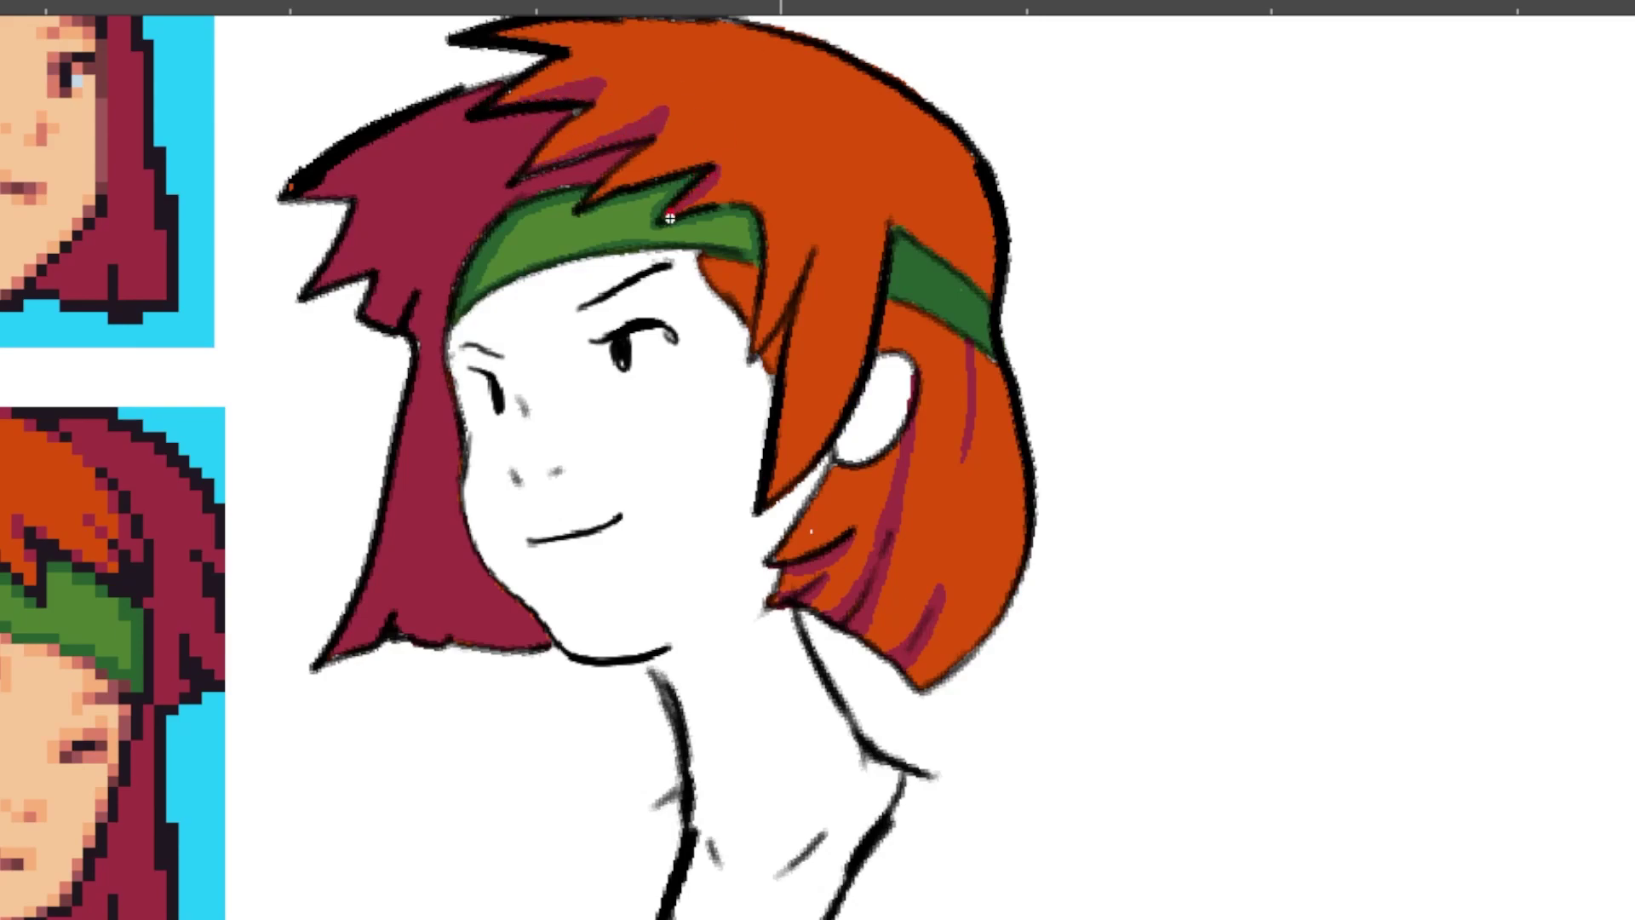
drag(707, 141, 682, 167)
mouse_move(809, 247)
mouse_down()
mouse_move(807, 356)
mouse_move(762, 511)
mouse_up()
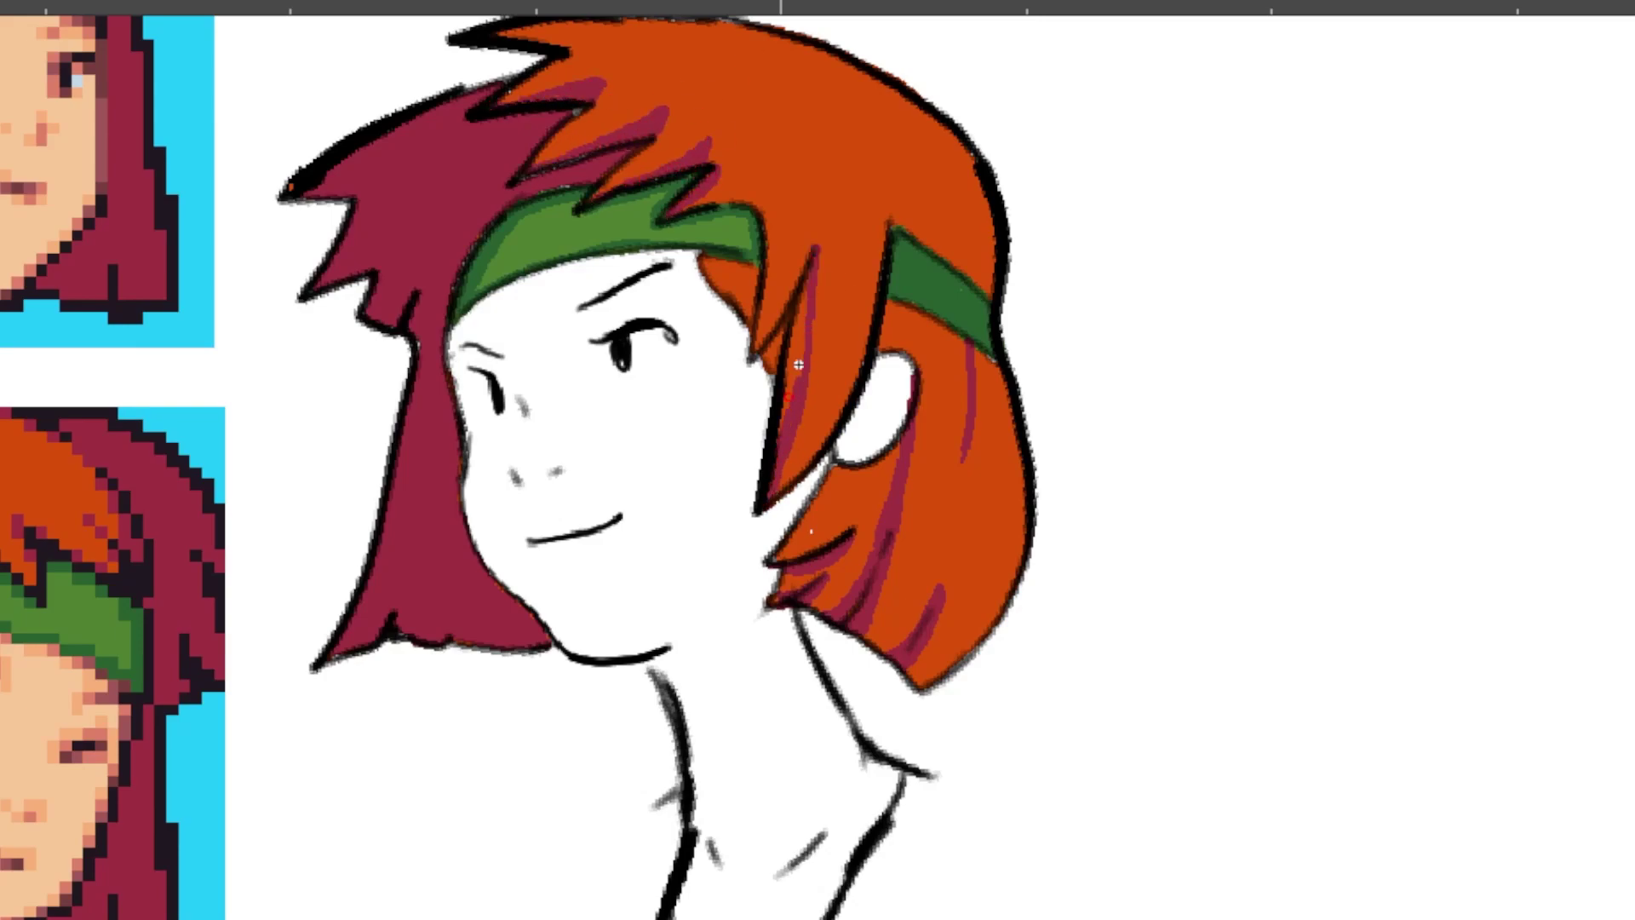
drag(804, 290, 779, 430)
mouse_move(750, 354)
mouse_down()
mouse_move(813, 251)
mouse_move(772, 369)
mouse_up()
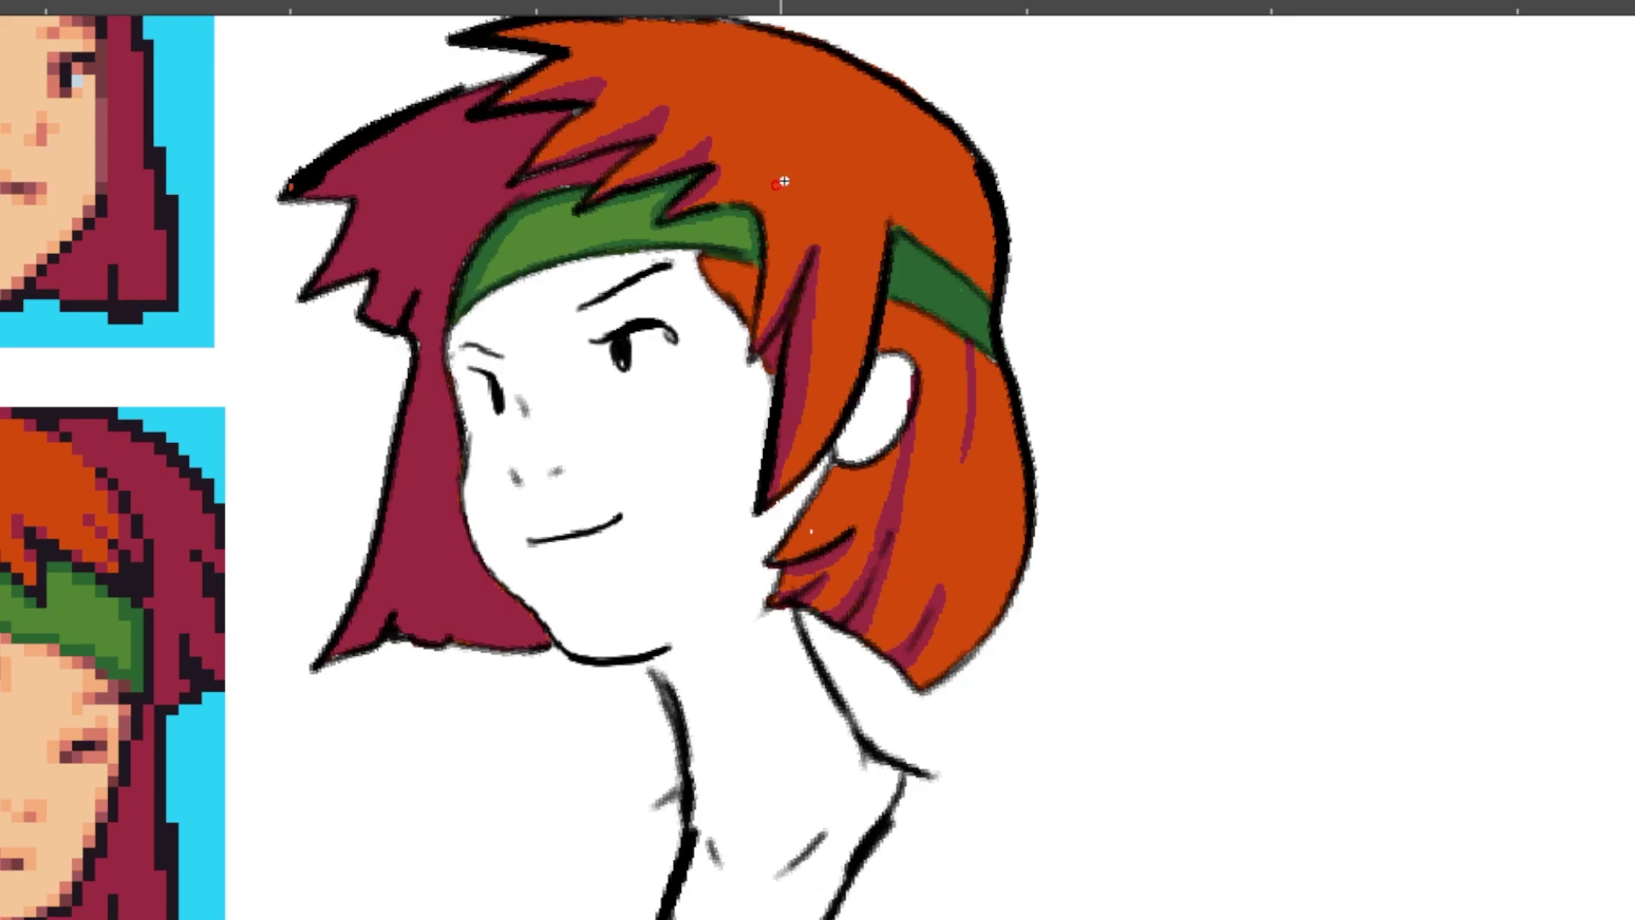
drag(703, 251, 740, 253)
Step: Shade the back of the crown, the hair under the headband and the rear hair contour in maroon
drag(868, 359, 885, 331)
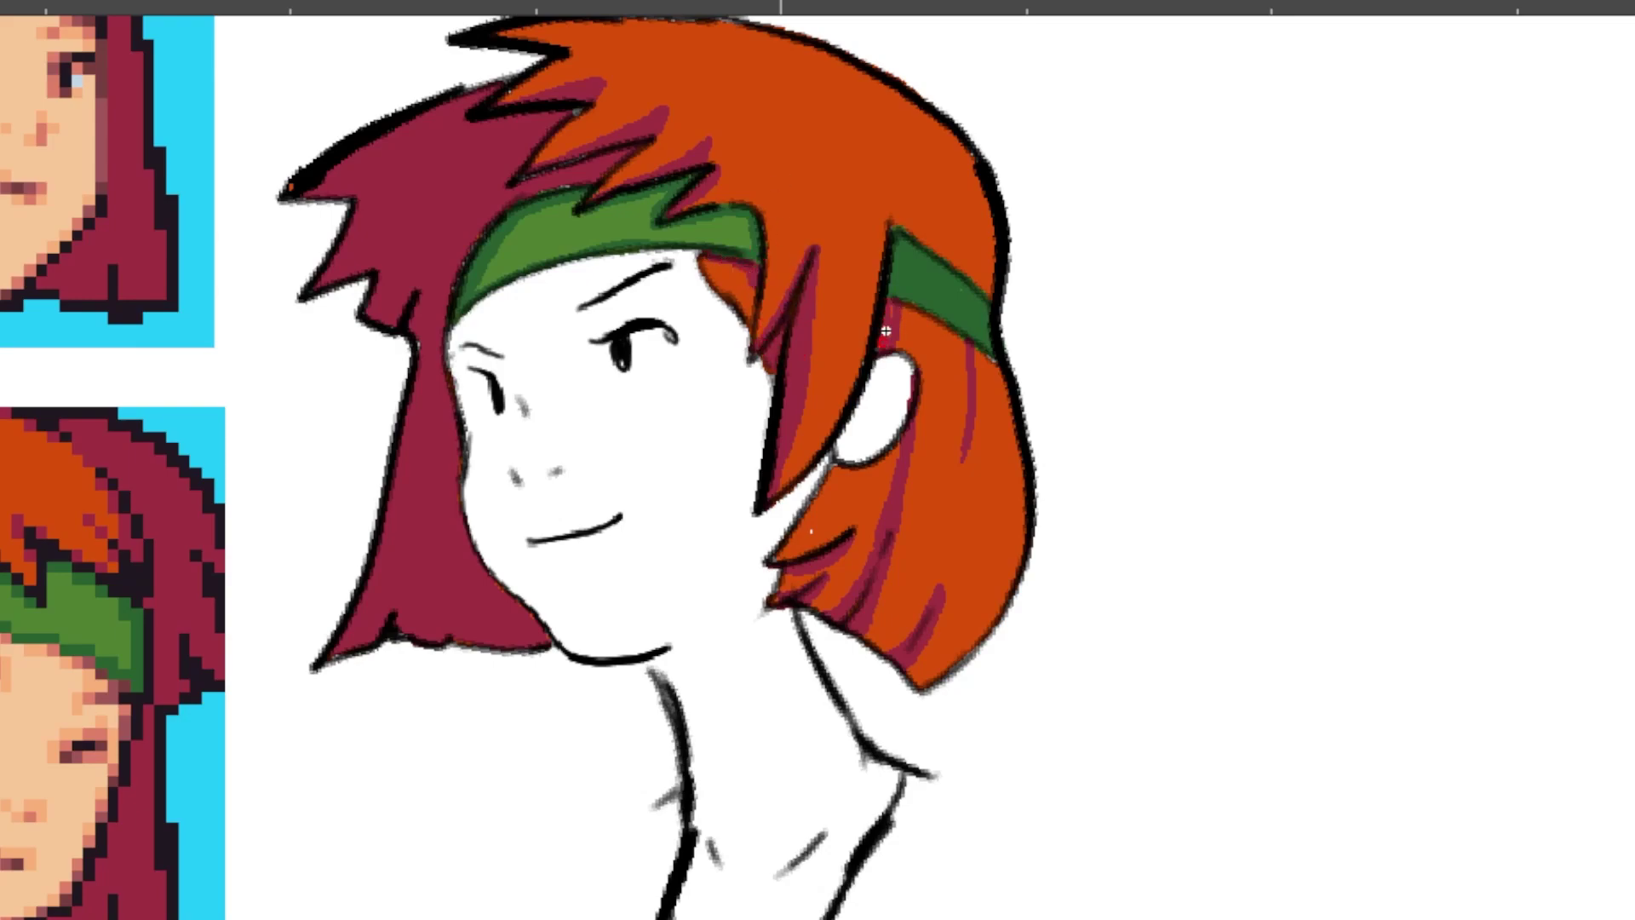
mouse_move(916, 96)
mouse_down()
mouse_move(979, 196)
mouse_move(988, 288)
mouse_move(986, 230)
mouse_move(939, 124)
mouse_up()
mouse_move(868, 166)
mouse_down()
mouse_move(876, 270)
mouse_move(878, 196)
mouse_move(901, 230)
mouse_up()
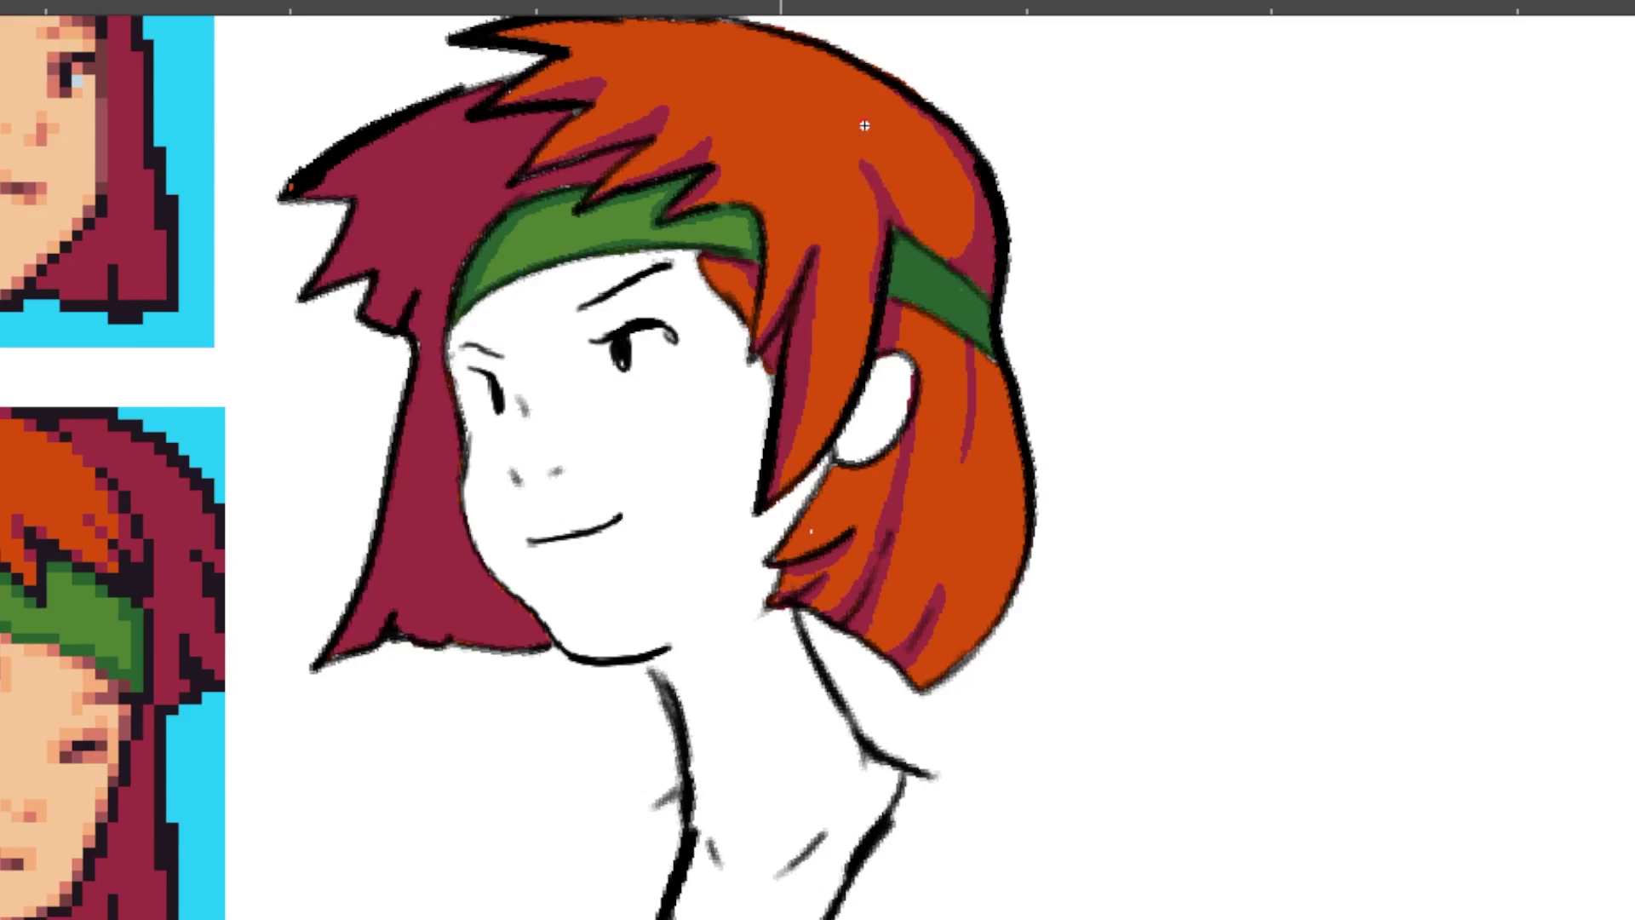
mouse_move(902, 330)
mouse_down()
mouse_move(967, 364)
mouse_move(904, 315)
mouse_move(980, 358)
mouse_move(1017, 579)
mouse_move(1002, 611)
mouse_up()
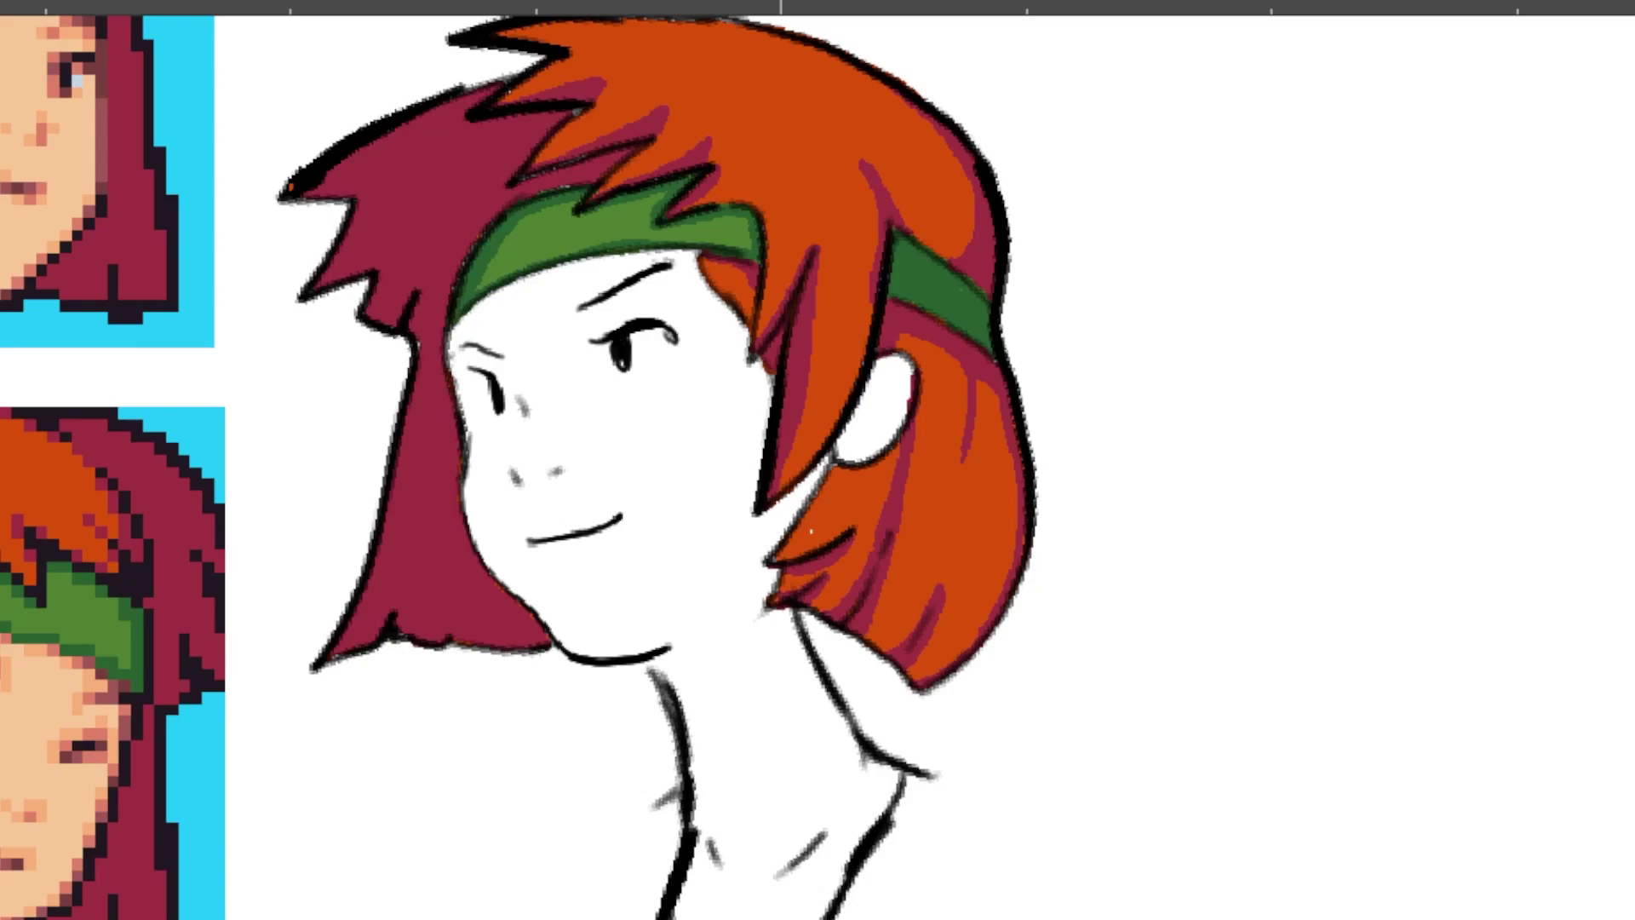
Step: Paint the ear in skin tone, then outline the neck and chest area and fill it with the same colour
mouse_move(880, 369)
mouse_down()
mouse_move(851, 432)
mouse_move(908, 366)
mouse_move(871, 434)
mouse_move(902, 360)
mouse_up()
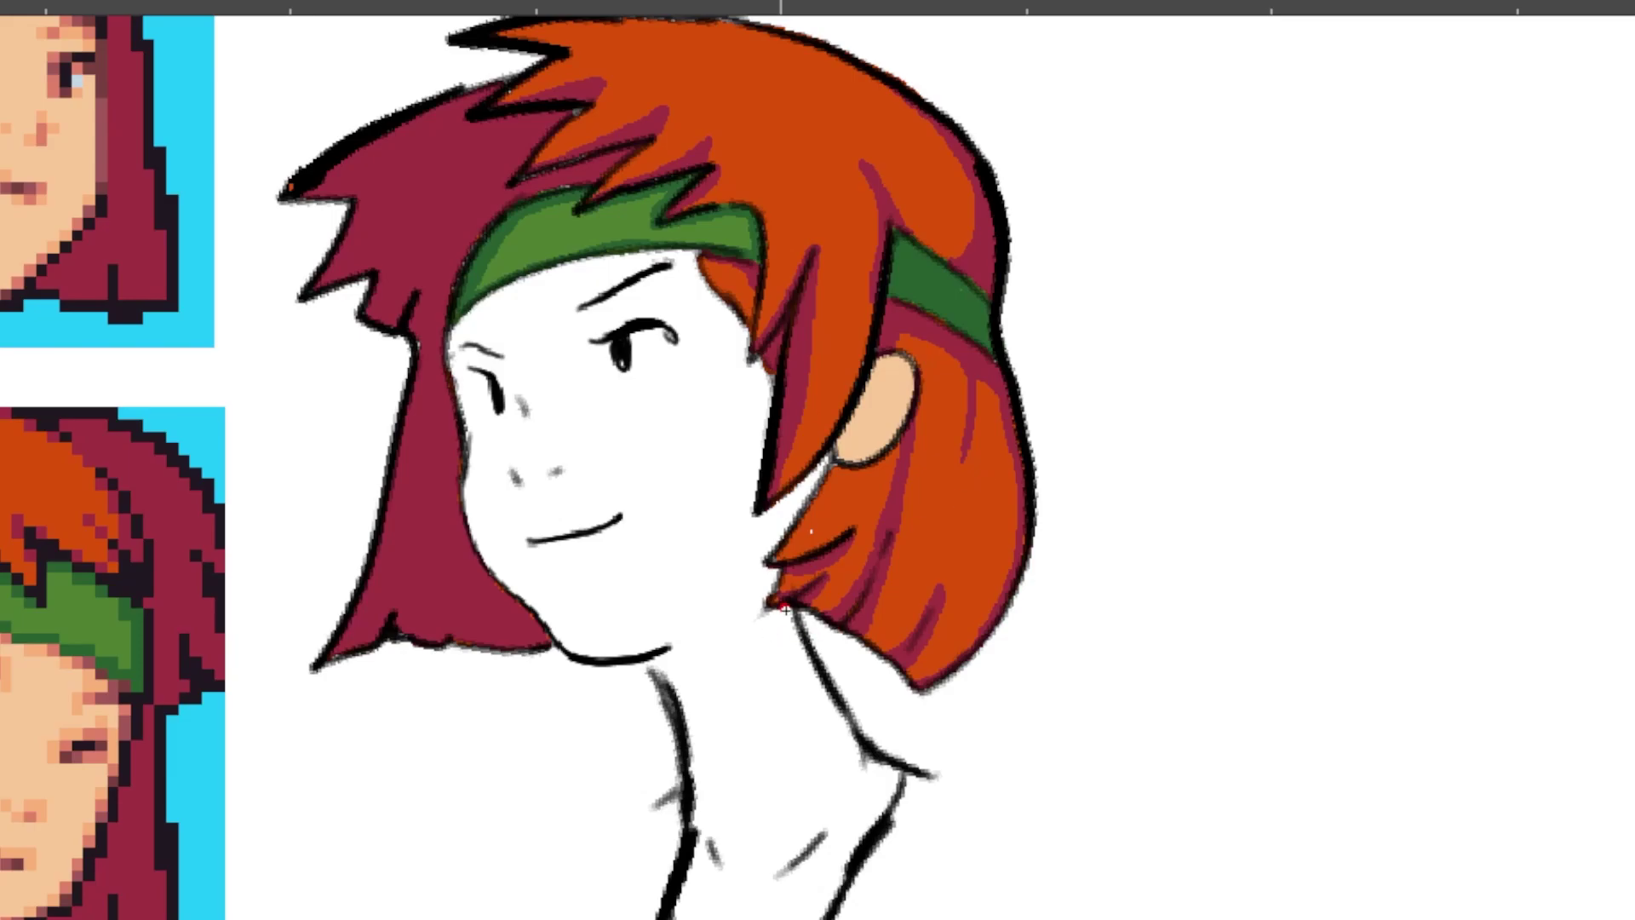
drag(784, 606, 673, 694)
drag(685, 788, 691, 826)
mouse_move(788, 613)
mouse_down()
mouse_move(855, 740)
mouse_move(848, 836)
mouse_move(883, 698)
mouse_up()
mouse_move(717, 563)
mouse_down()
mouse_move(729, 673)
mouse_move(834, 826)
mouse_move(891, 705)
mouse_up()
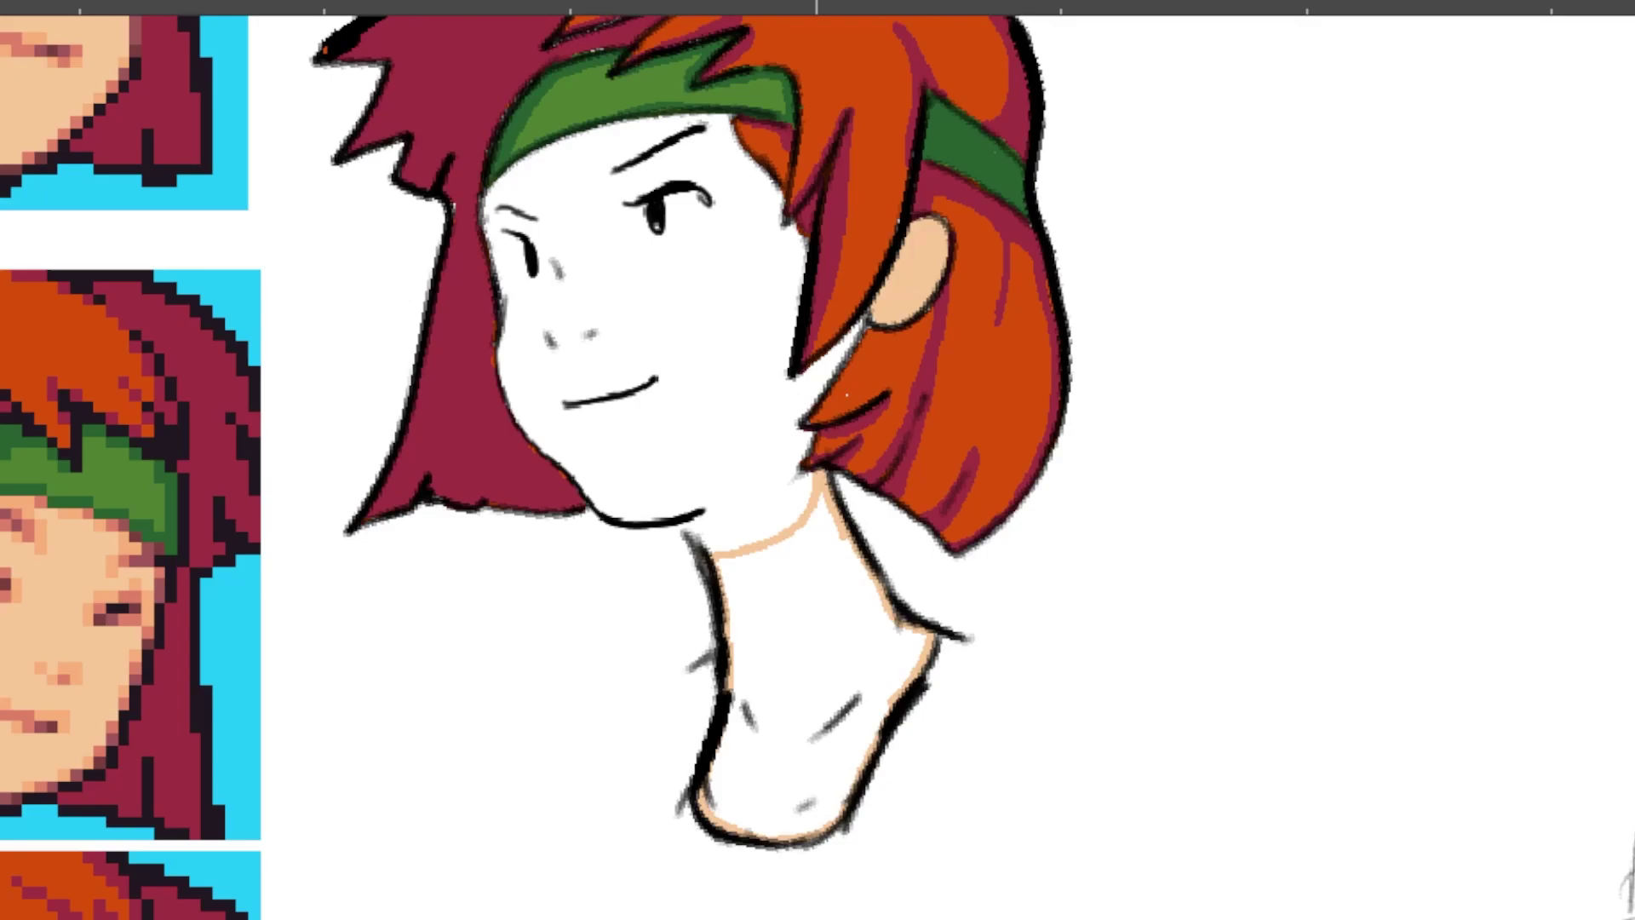
click(792, 589)
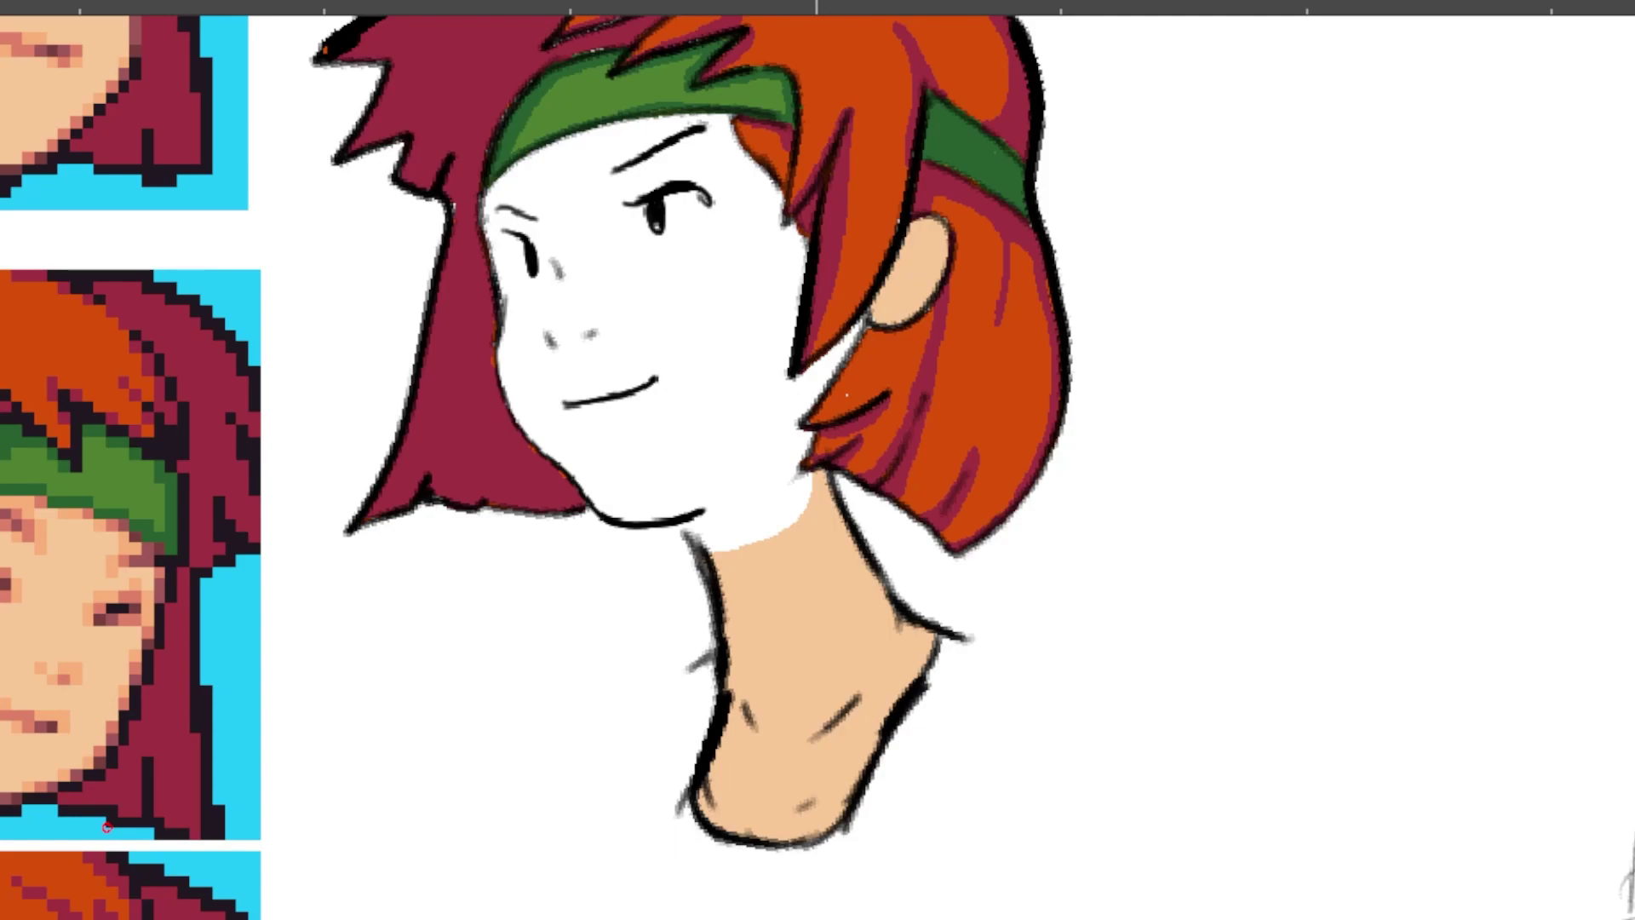
Step: Outline and fill the strip between the face and the side hair down to the neck with skin tone
mouse_move(714, 112)
mouse_down()
mouse_move(771, 235)
mouse_move(771, 534)
mouse_up()
click(740, 260)
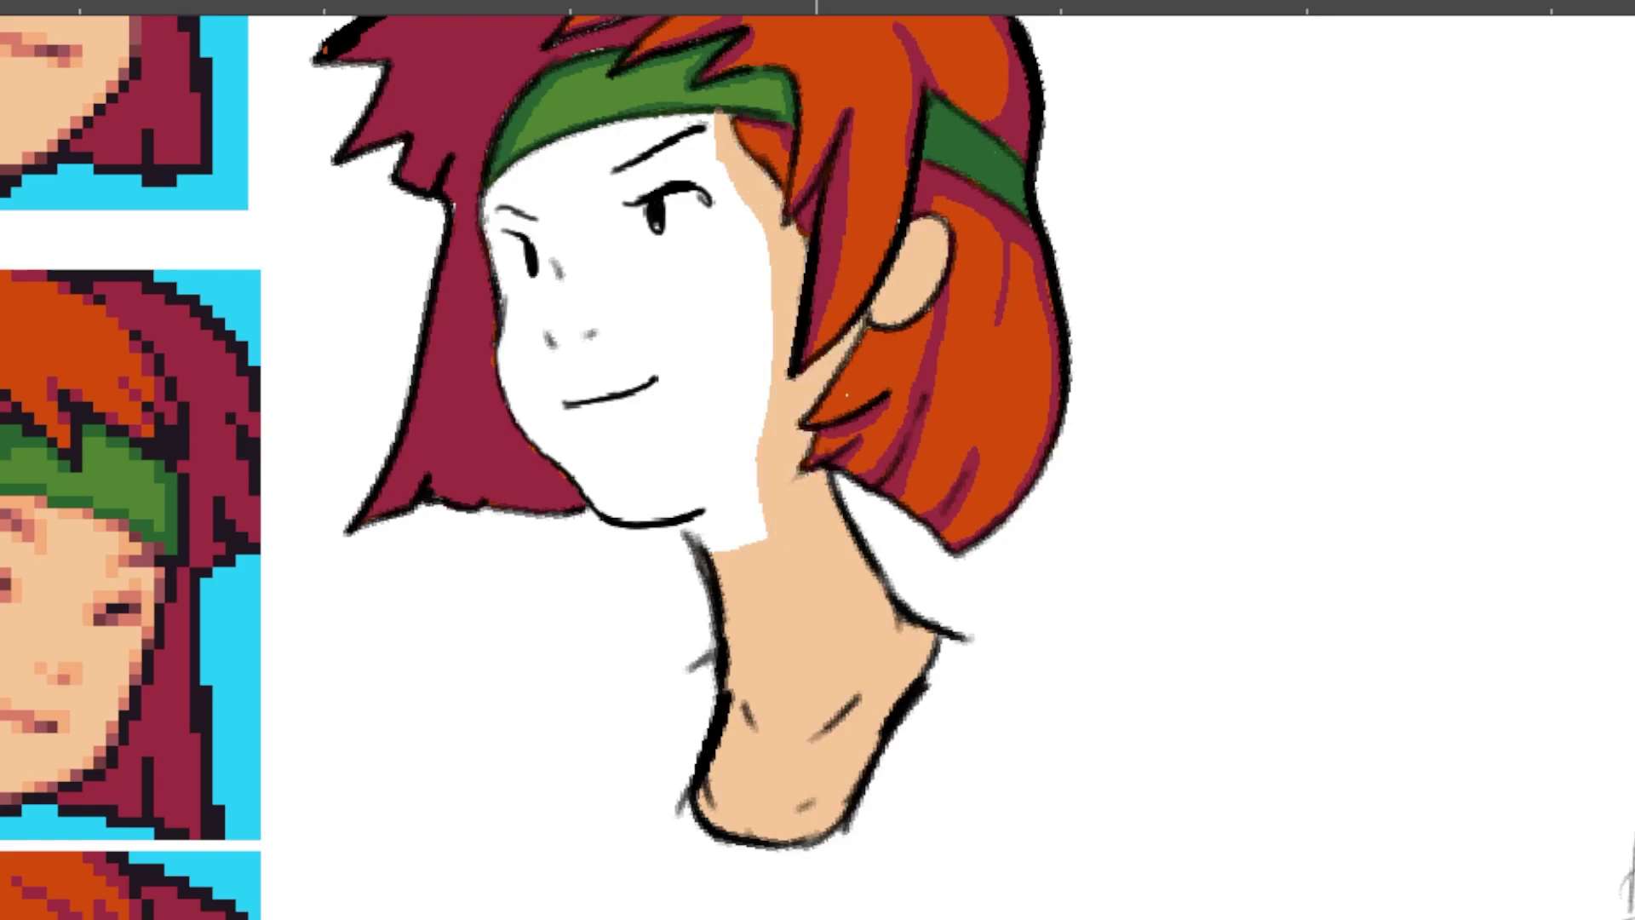
click(765, 492)
Step: Outline the closed-mouth face in skin tone along the headband, cheek and jaw, and fill the face with it
key(period)
key(comma)
drag(654, 214, 568, 403)
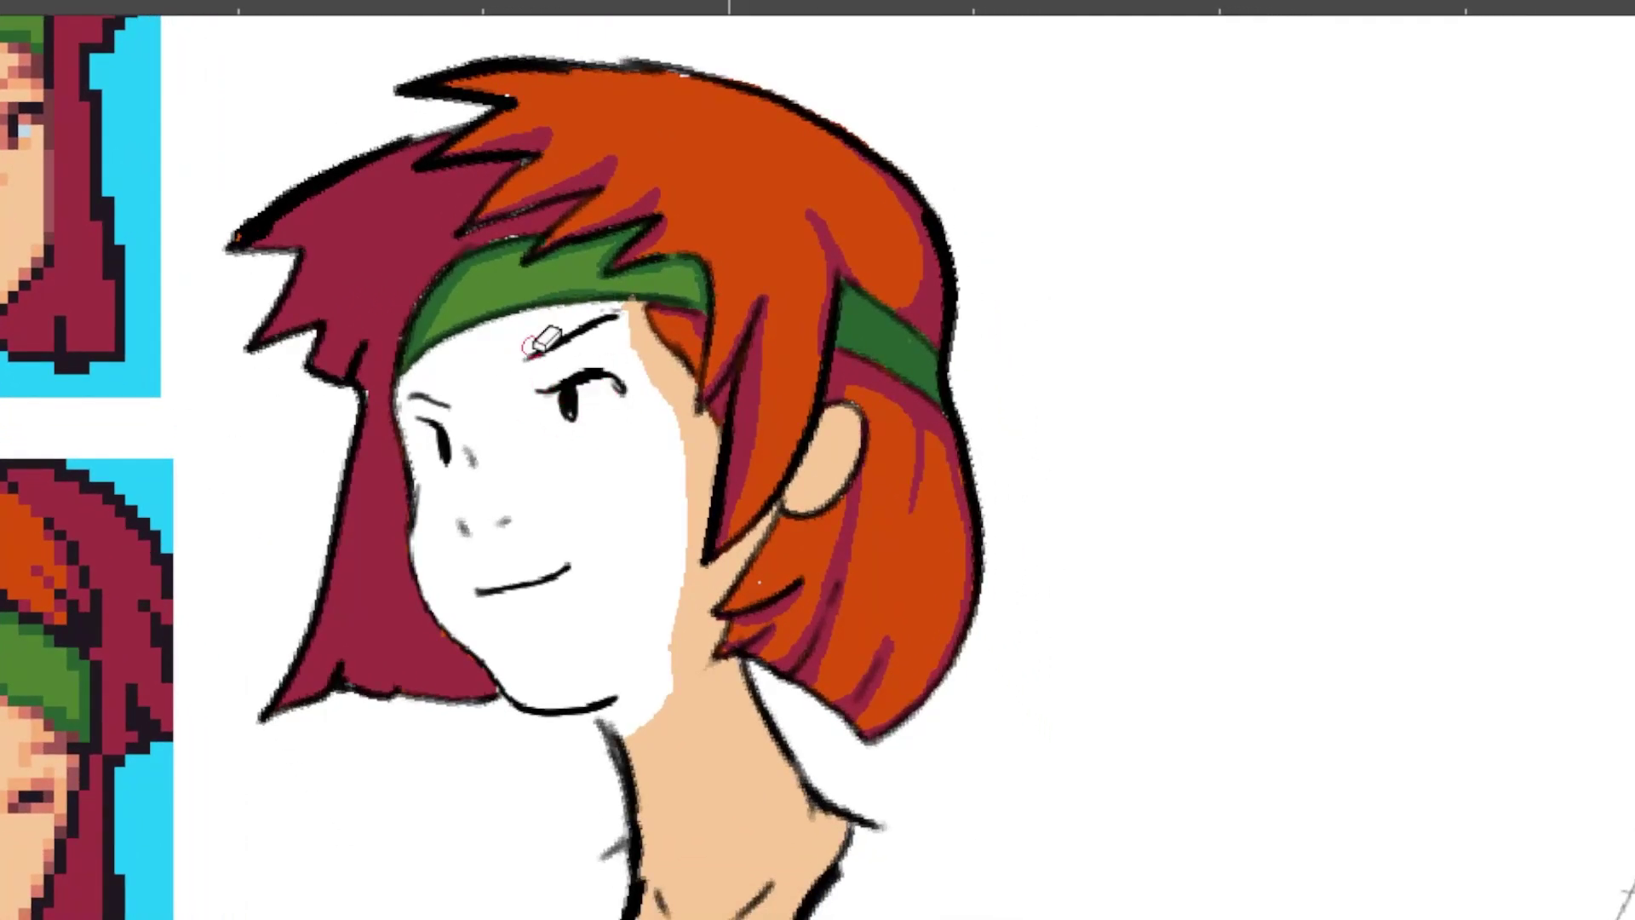
mouse_move(400, 402)
mouse_down()
mouse_move(434, 349)
mouse_move(475, 332)
mouse_move(626, 308)
mouse_up()
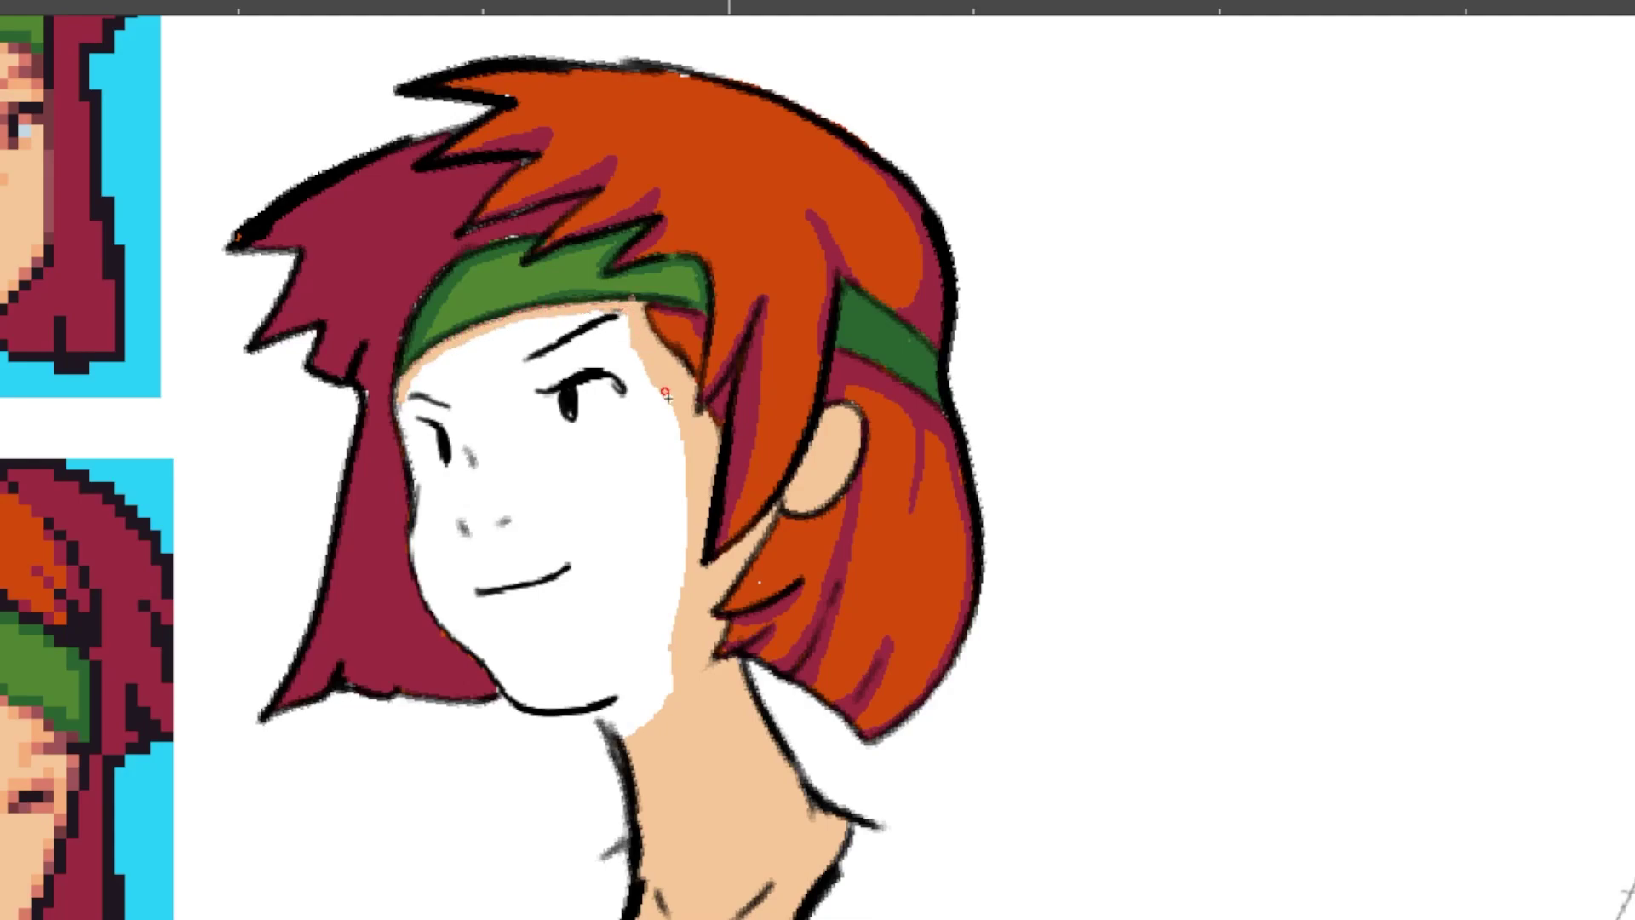
mouse_move(618, 728)
mouse_down()
mouse_move(502, 694)
mouse_move(414, 553)
mouse_move(396, 415)
mouse_up()
key(f)
click(545, 438)
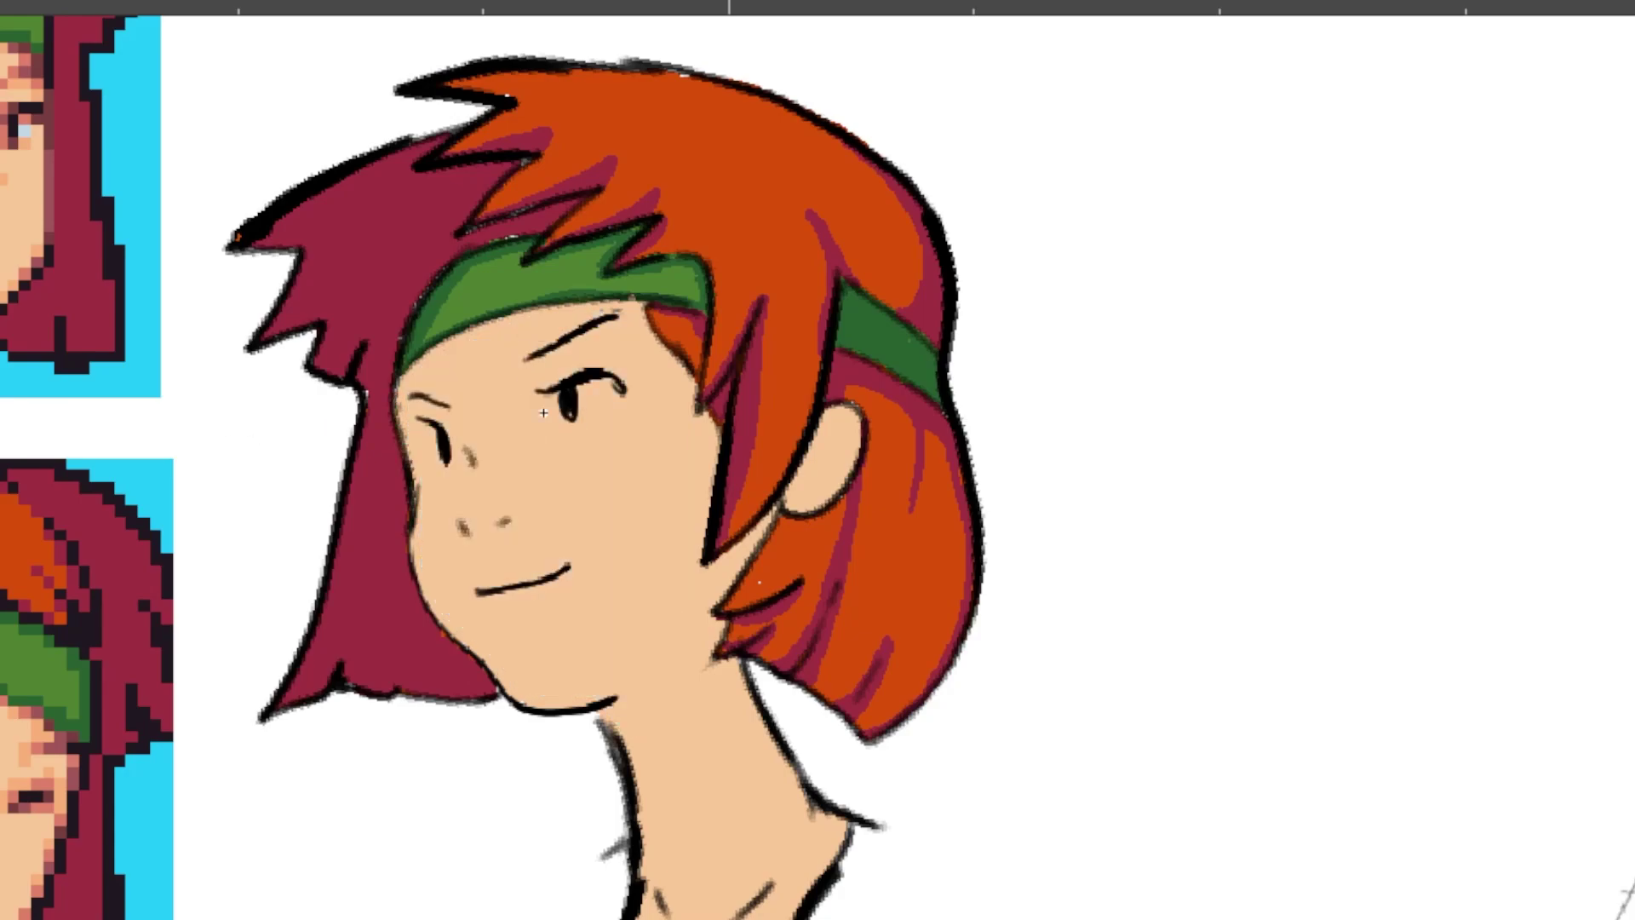
Step: Paint the whites of both eyes, undo the last touch-ups and retouch the area around the eyebrow
drag(572, 385, 582, 413)
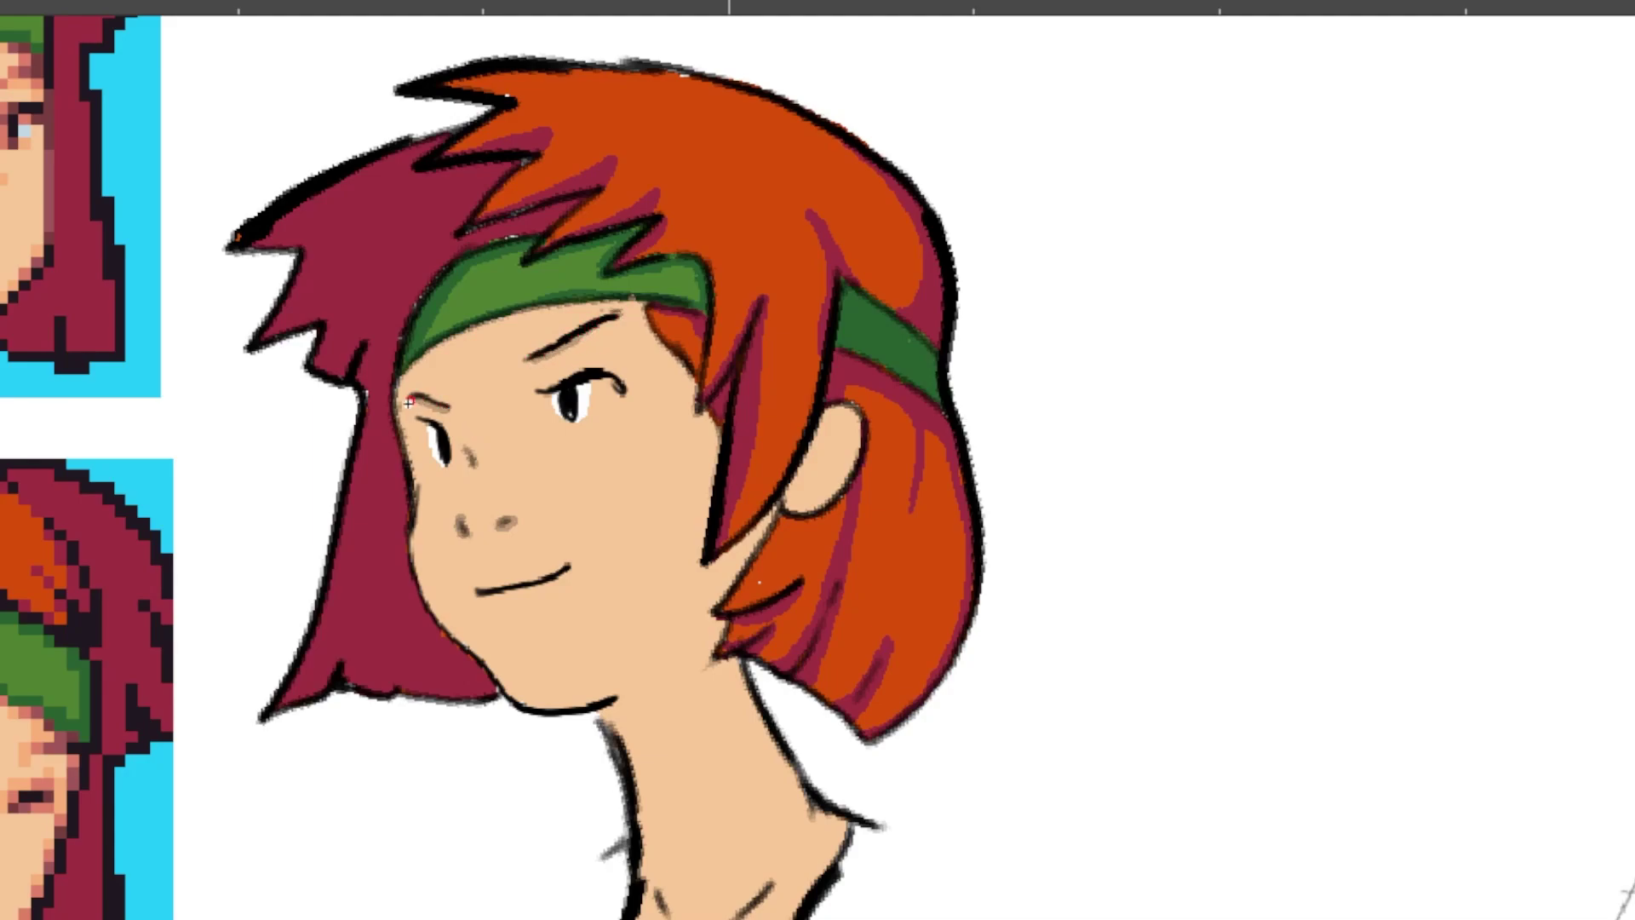
key(ctrl+z)
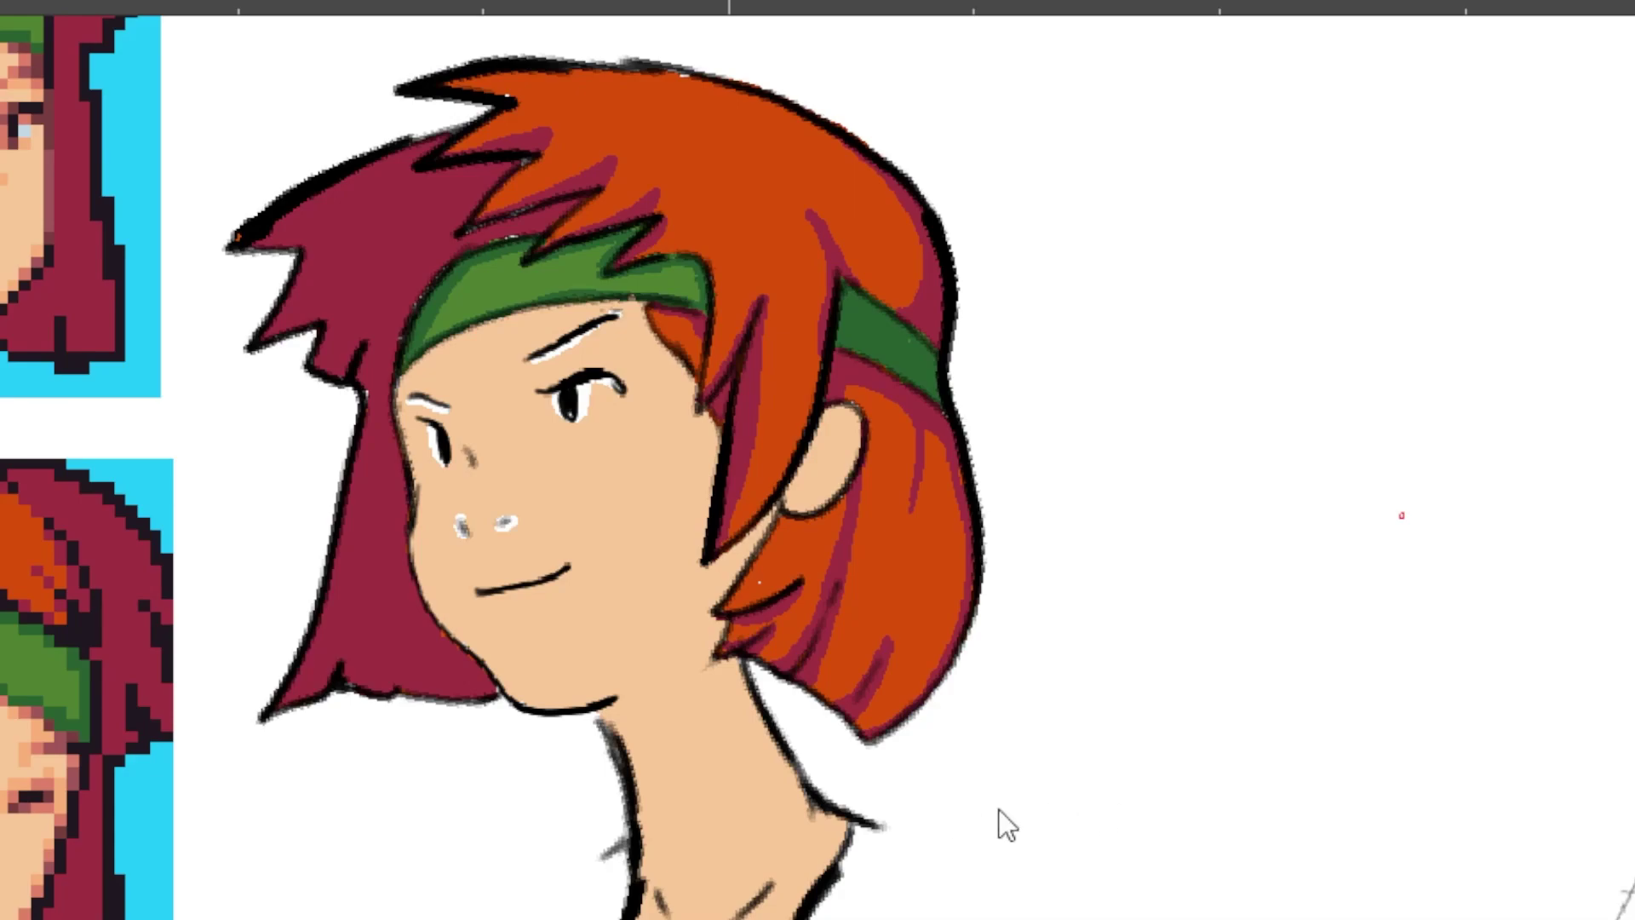
key(ctrl+z)
key(ctrl+z)
drag(539, 355, 596, 317)
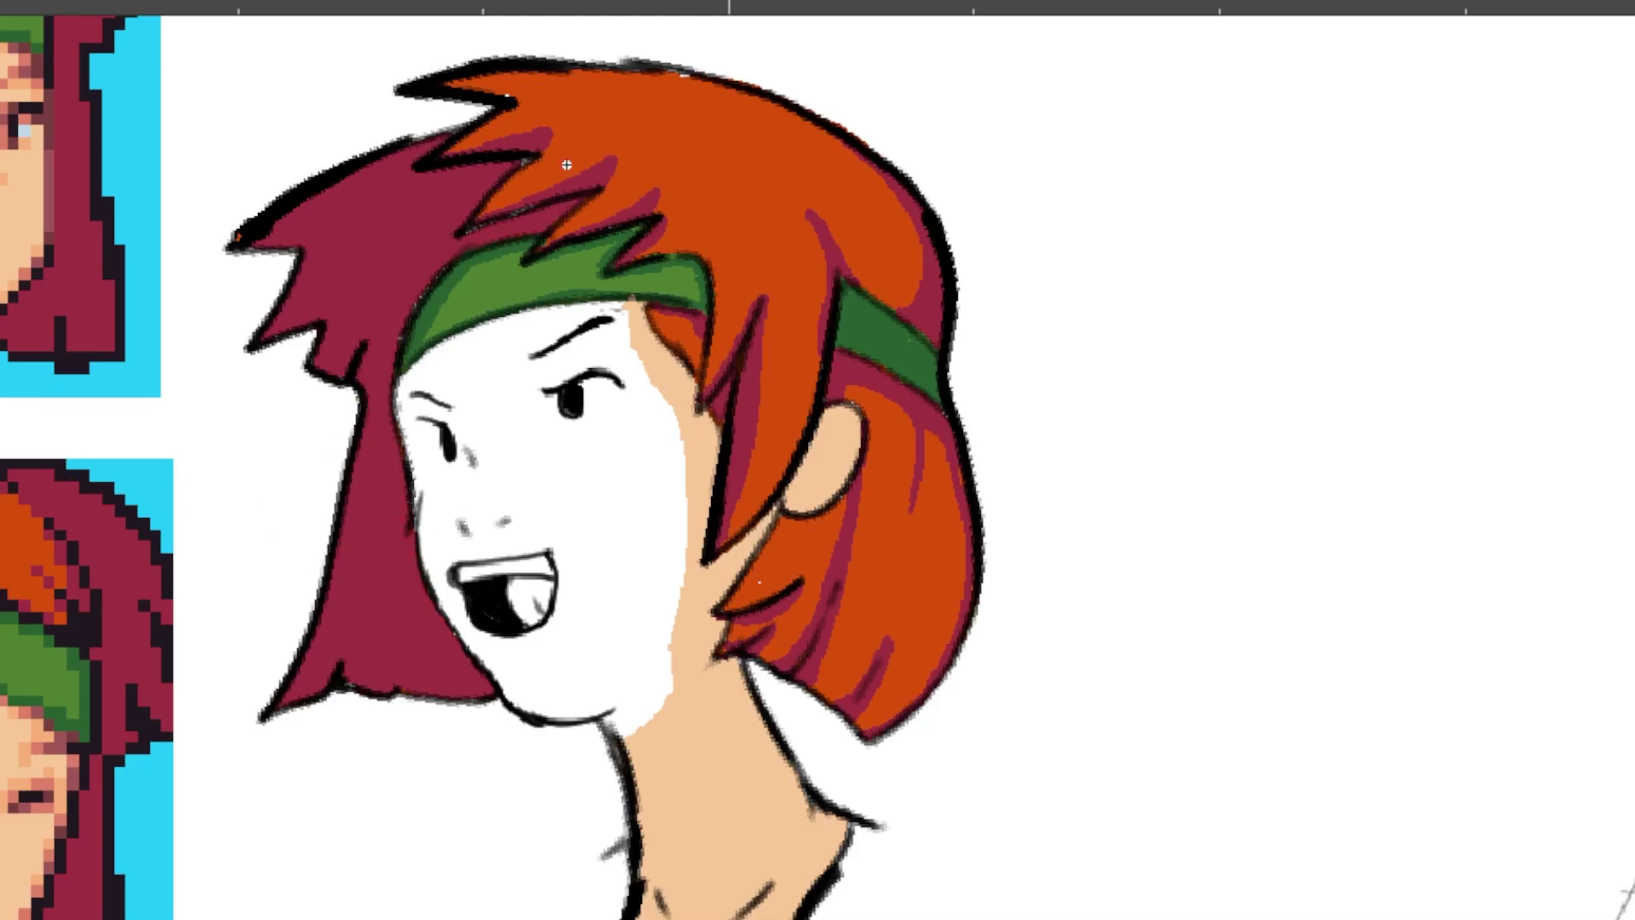
Step: Paint the tongue dark red in the wide-open mouth, then outline that frame's face in skin tone along its edges and fill it
drag(545, 749, 559, 702)
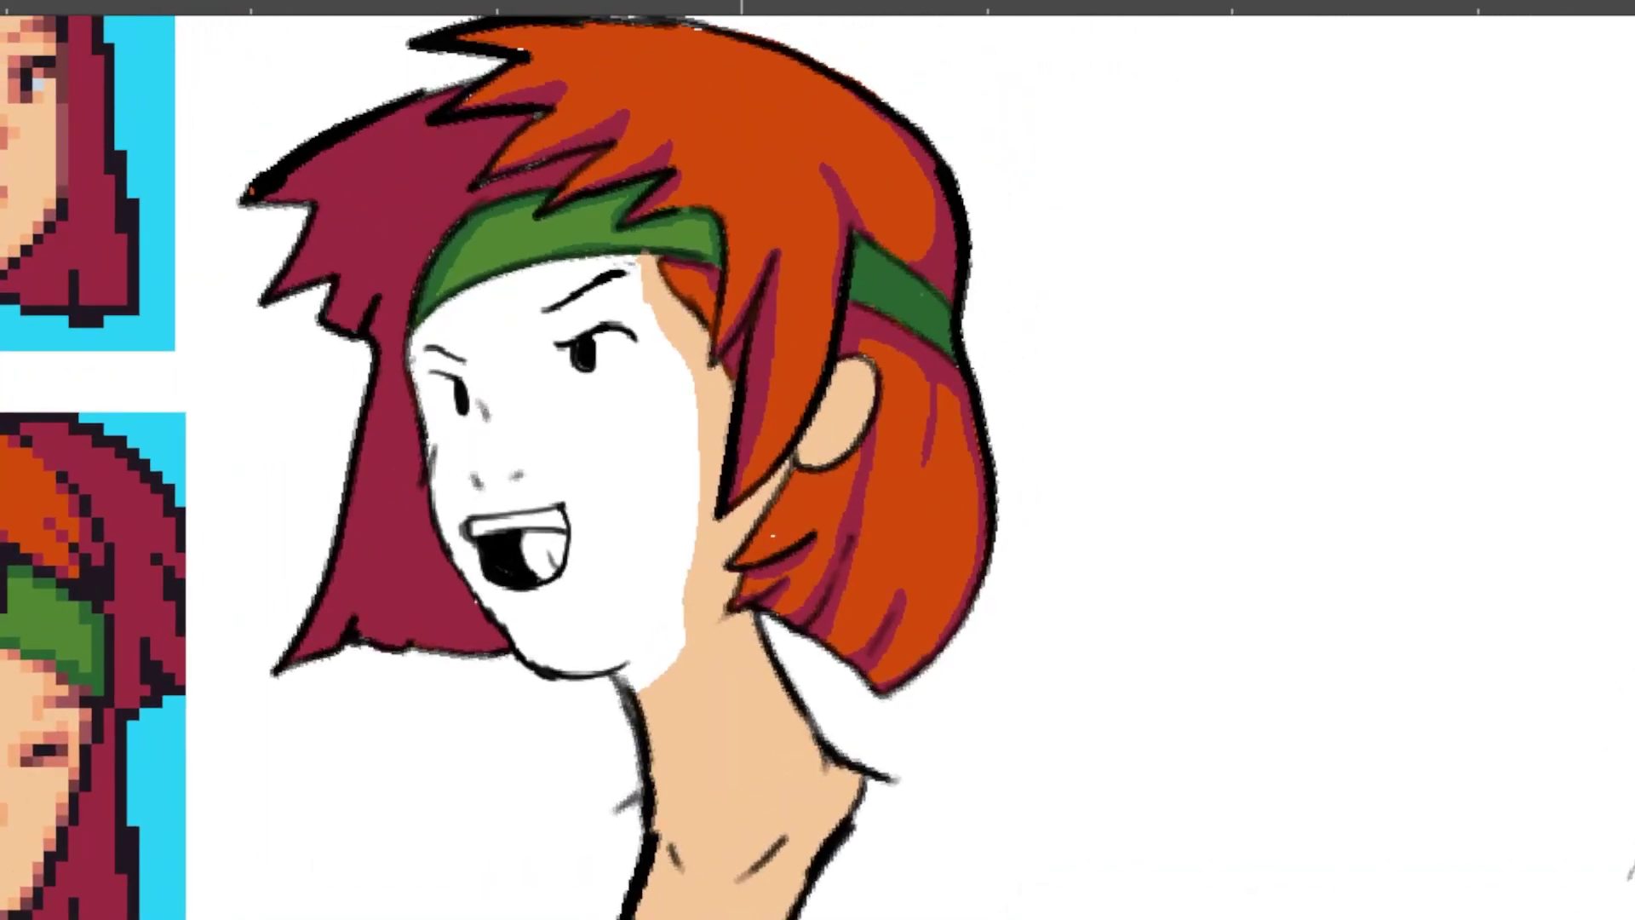
mouse_move(527, 543)
mouse_down()
mouse_move(559, 558)
mouse_move(542, 579)
mouse_move(528, 549)
mouse_move(547, 542)
mouse_move(543, 568)
mouse_move(540, 521)
mouse_up()
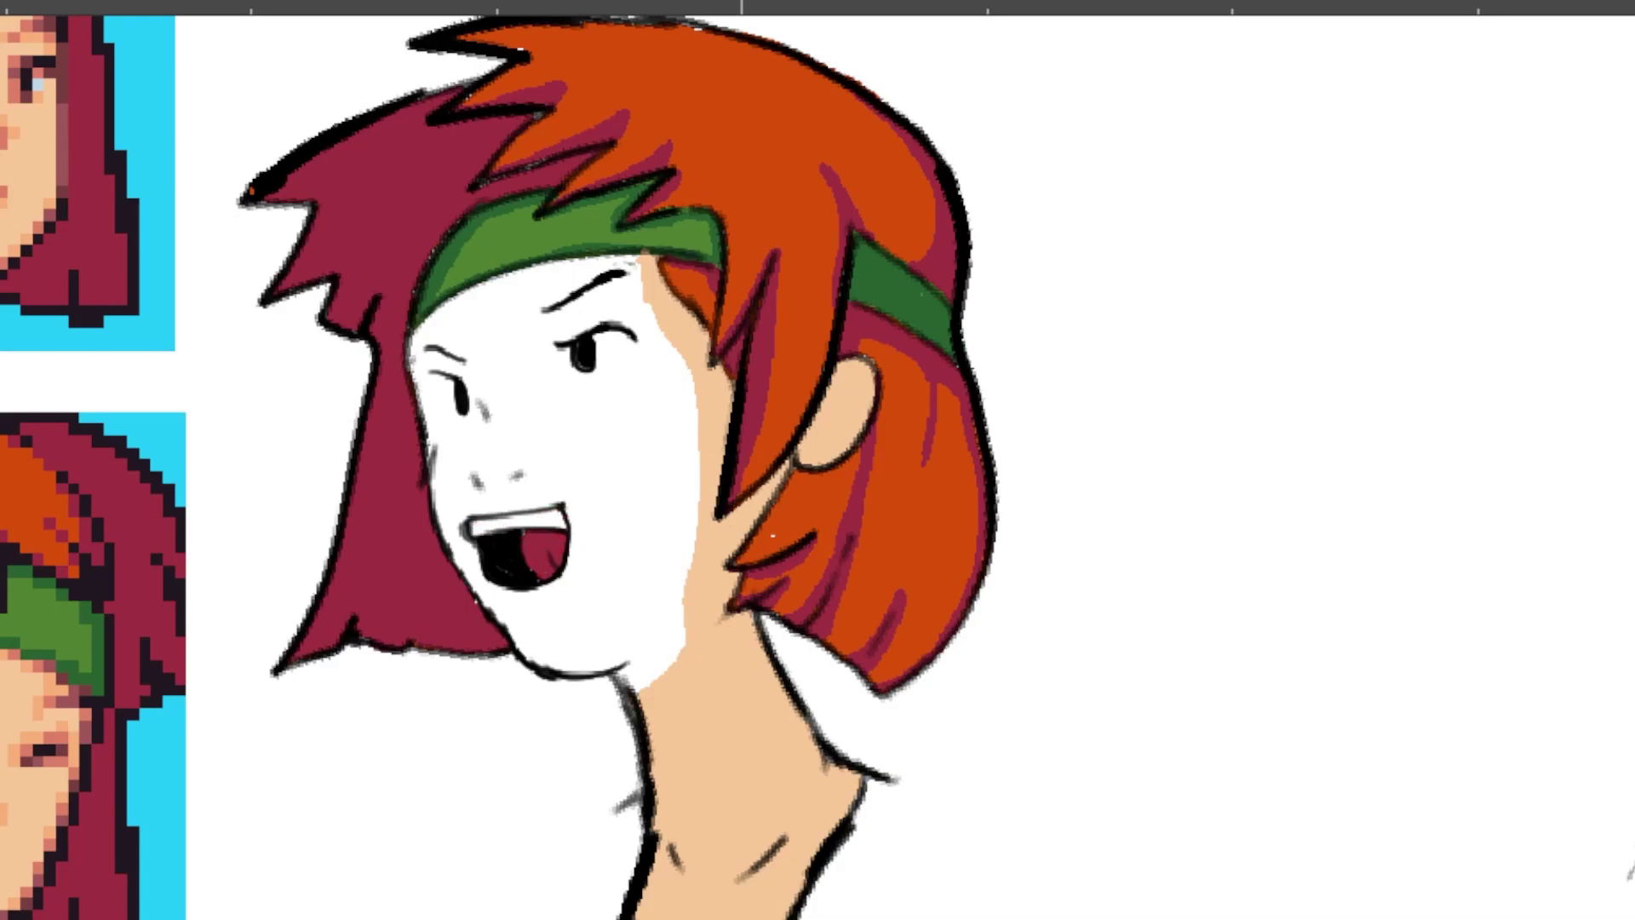
mouse_move(413, 334)
mouse_down()
mouse_move(471, 584)
mouse_move(517, 642)
mouse_move(607, 667)
mouse_move(641, 699)
mouse_up()
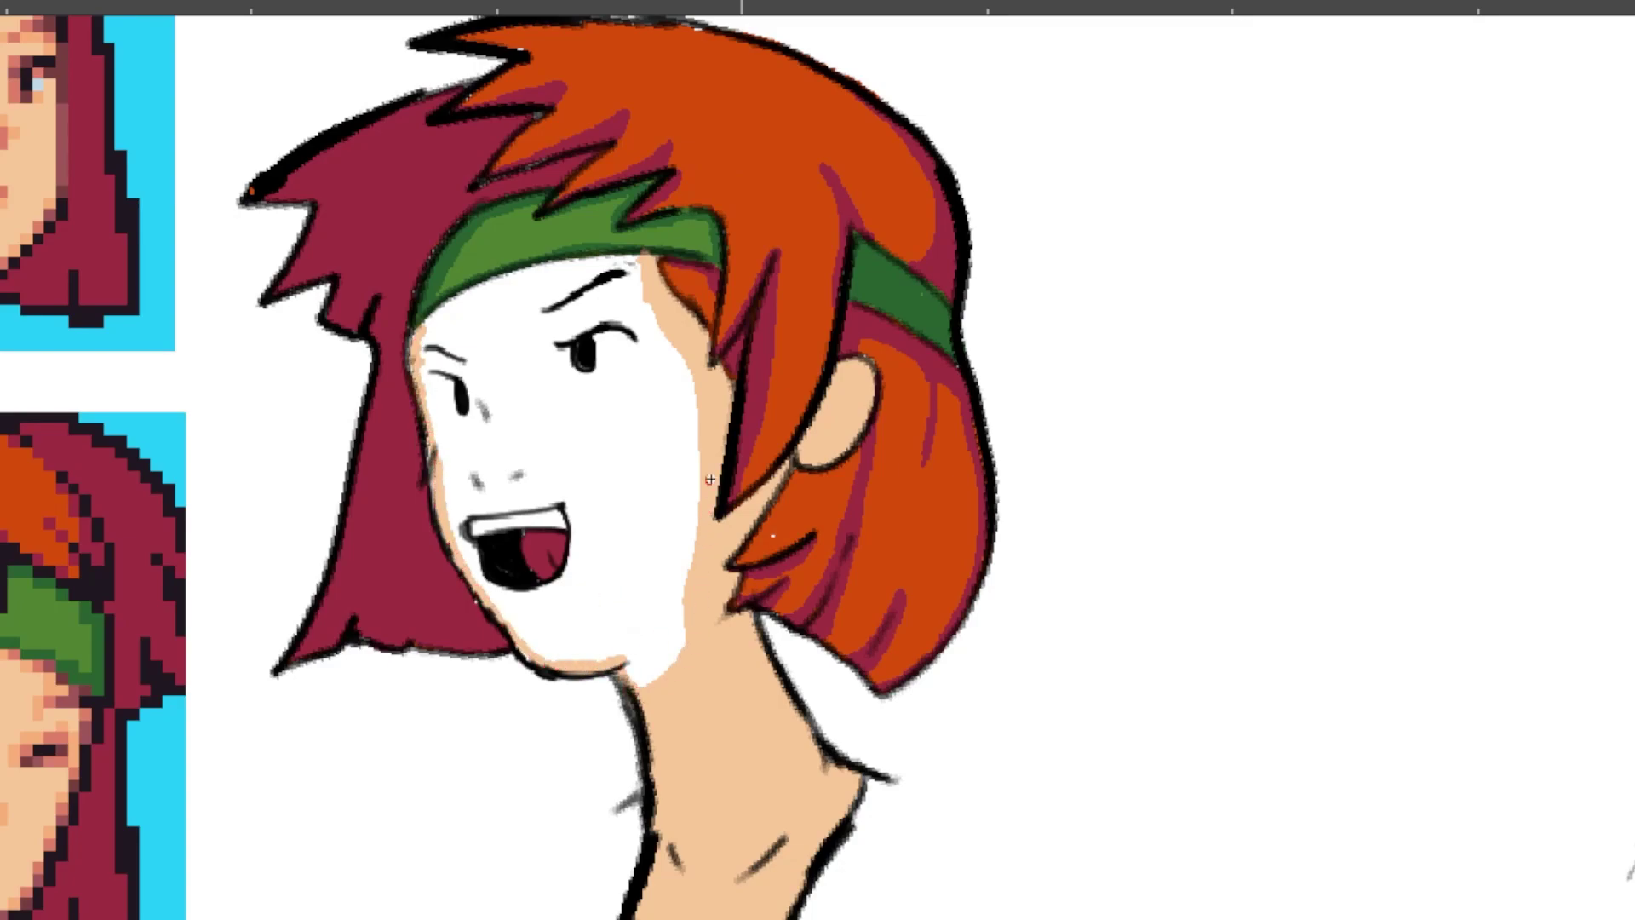
drag(621, 263, 637, 255)
mouse_move(417, 337)
mouse_down()
mouse_move(477, 288)
mouse_move(533, 272)
mouse_up()
click(529, 378)
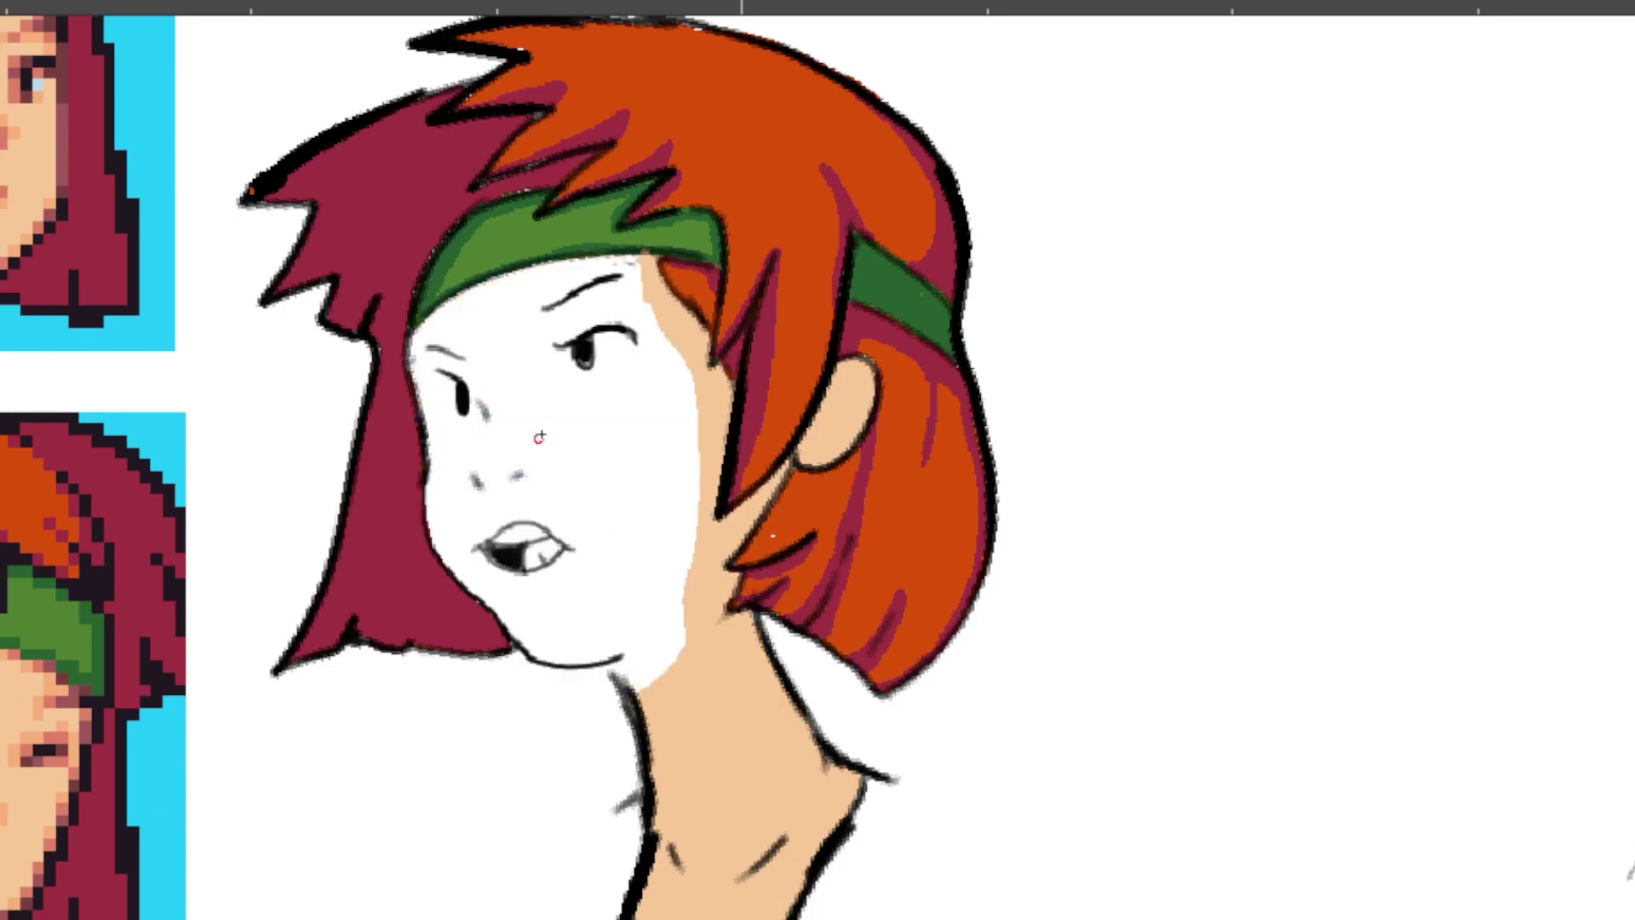
Step: Colour the tongue dark red in the small open mouth, then outline the toothy-grin frame's face in skin tone and fill it
drag(555, 557, 556, 568)
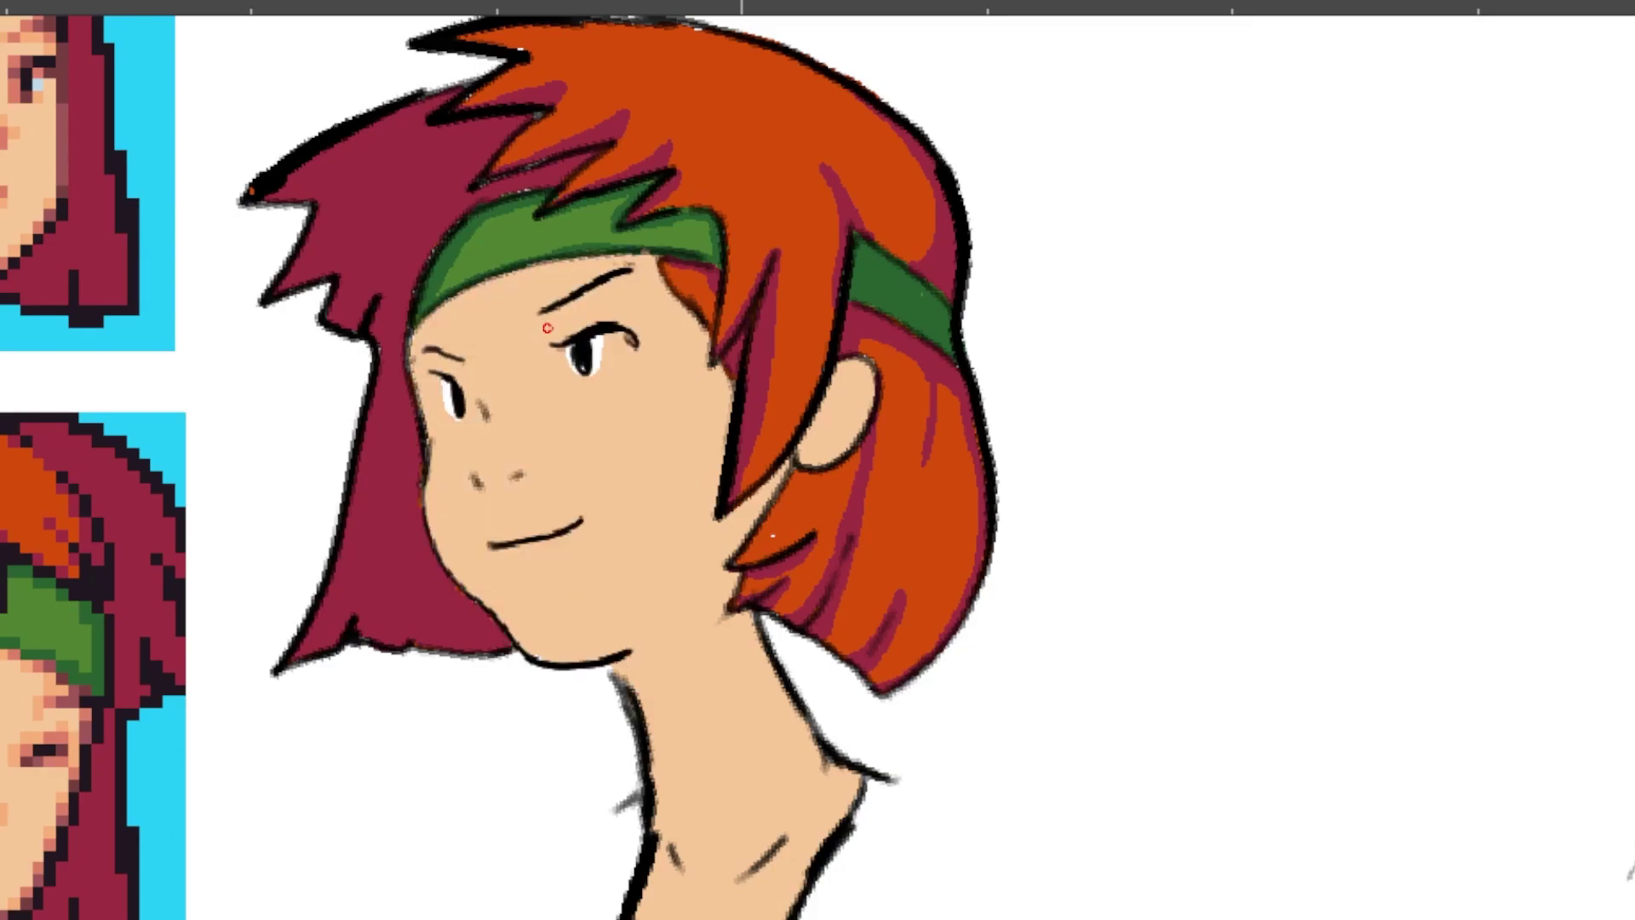
mouse_move(407, 334)
mouse_down()
mouse_move(445, 556)
mouse_move(518, 645)
mouse_move(630, 693)
mouse_up()
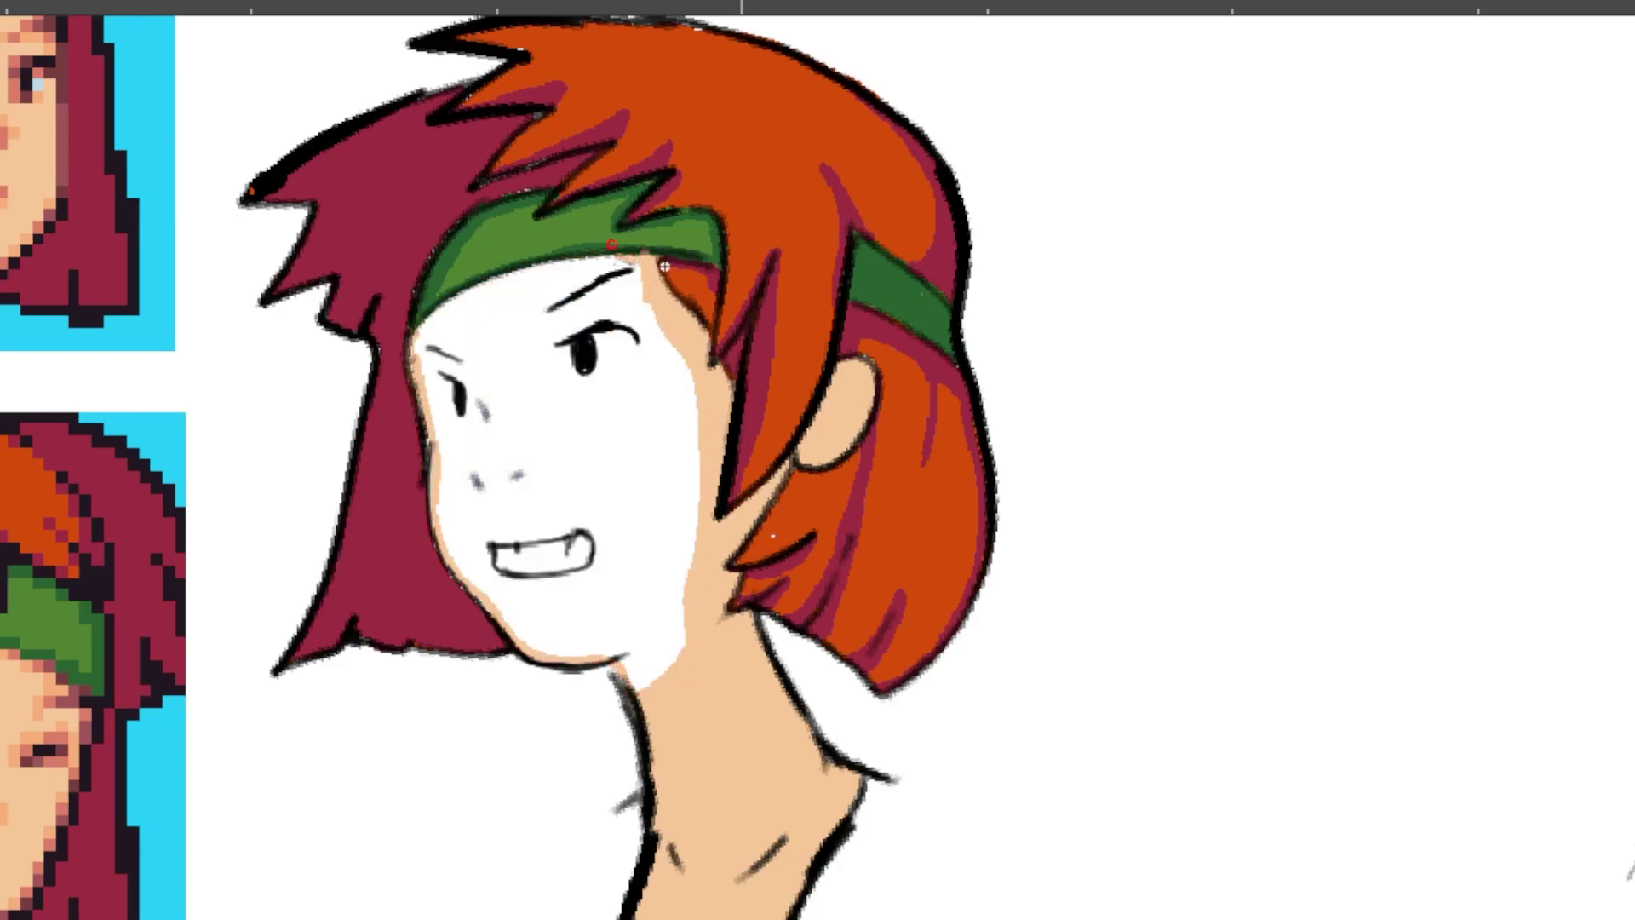
mouse_move(664, 266)
mouse_down()
mouse_move(493, 279)
mouse_move(480, 305)
mouse_move(443, 304)
mouse_move(413, 332)
mouse_up()
key(f)
click(552, 362)
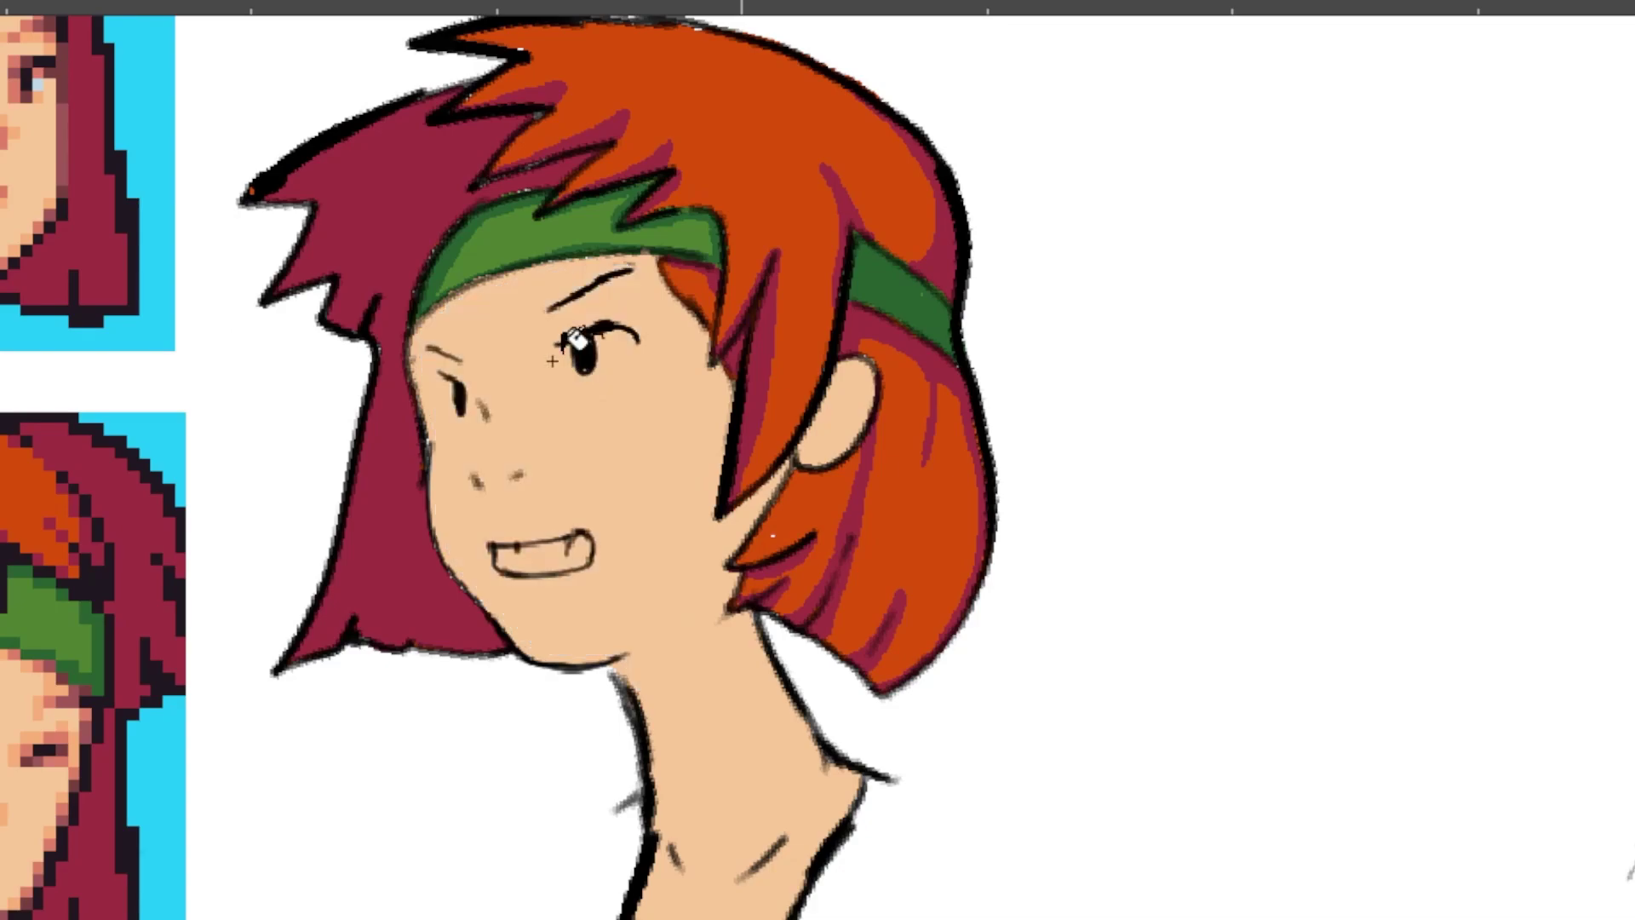
Step: Outline and fill with skin tone the faces of the half-lidded closed-mouth frame and the two closed-eye frames
key(Right)
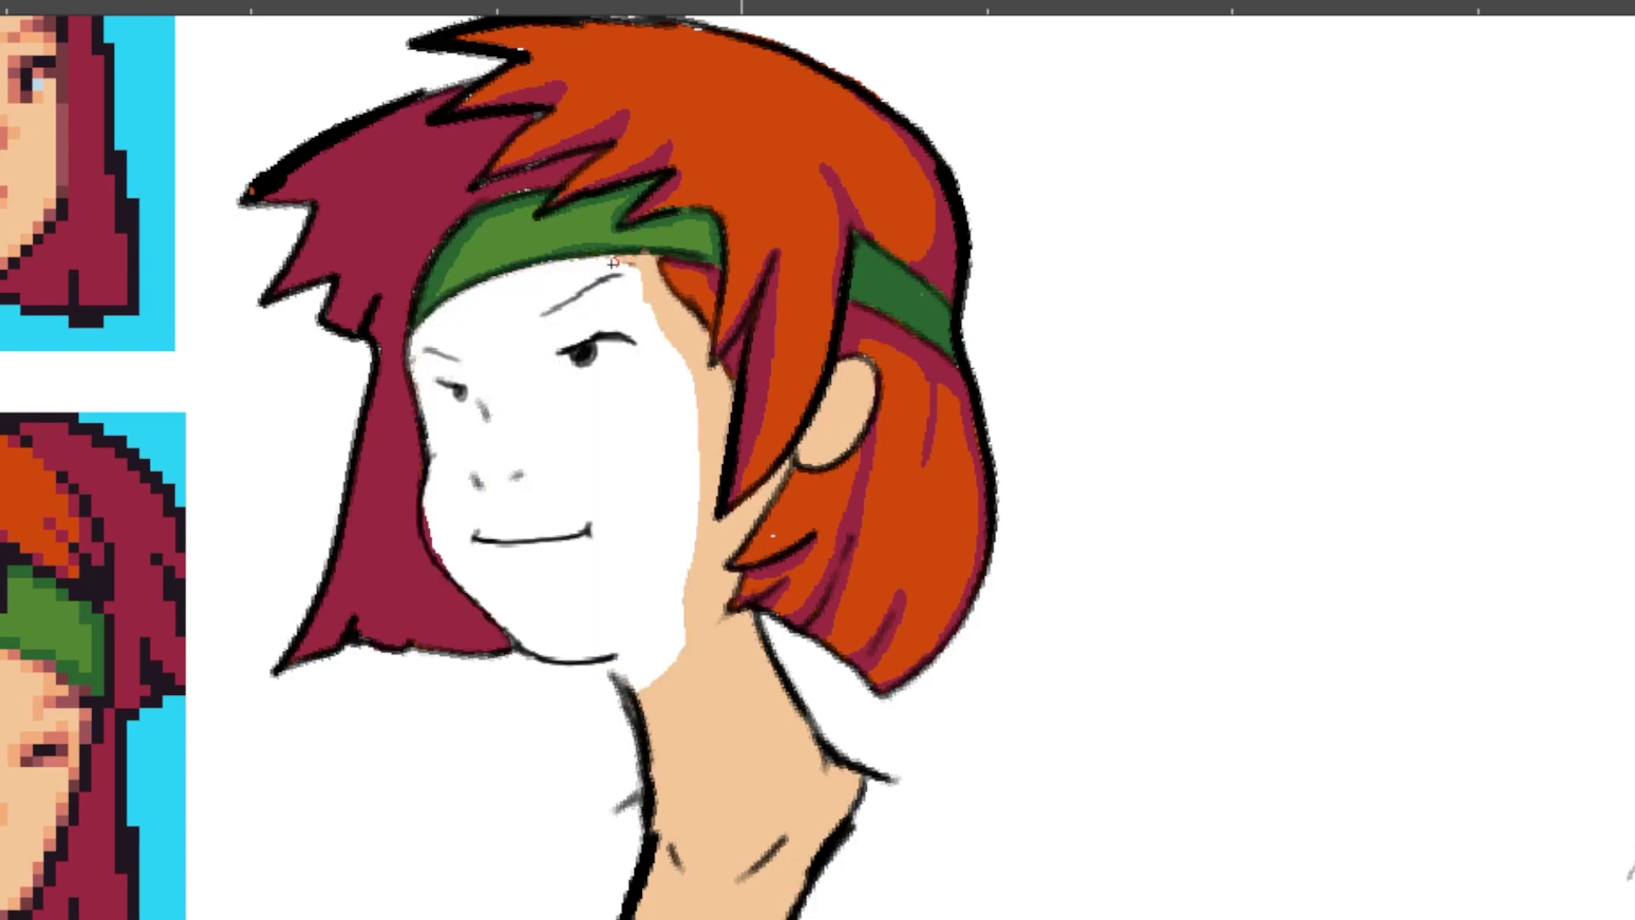
mouse_move(613, 264)
mouse_down()
mouse_move(509, 275)
mouse_move(432, 314)
mouse_move(415, 353)
mouse_move(429, 530)
mouse_move(520, 646)
mouse_move(675, 685)
mouse_up()
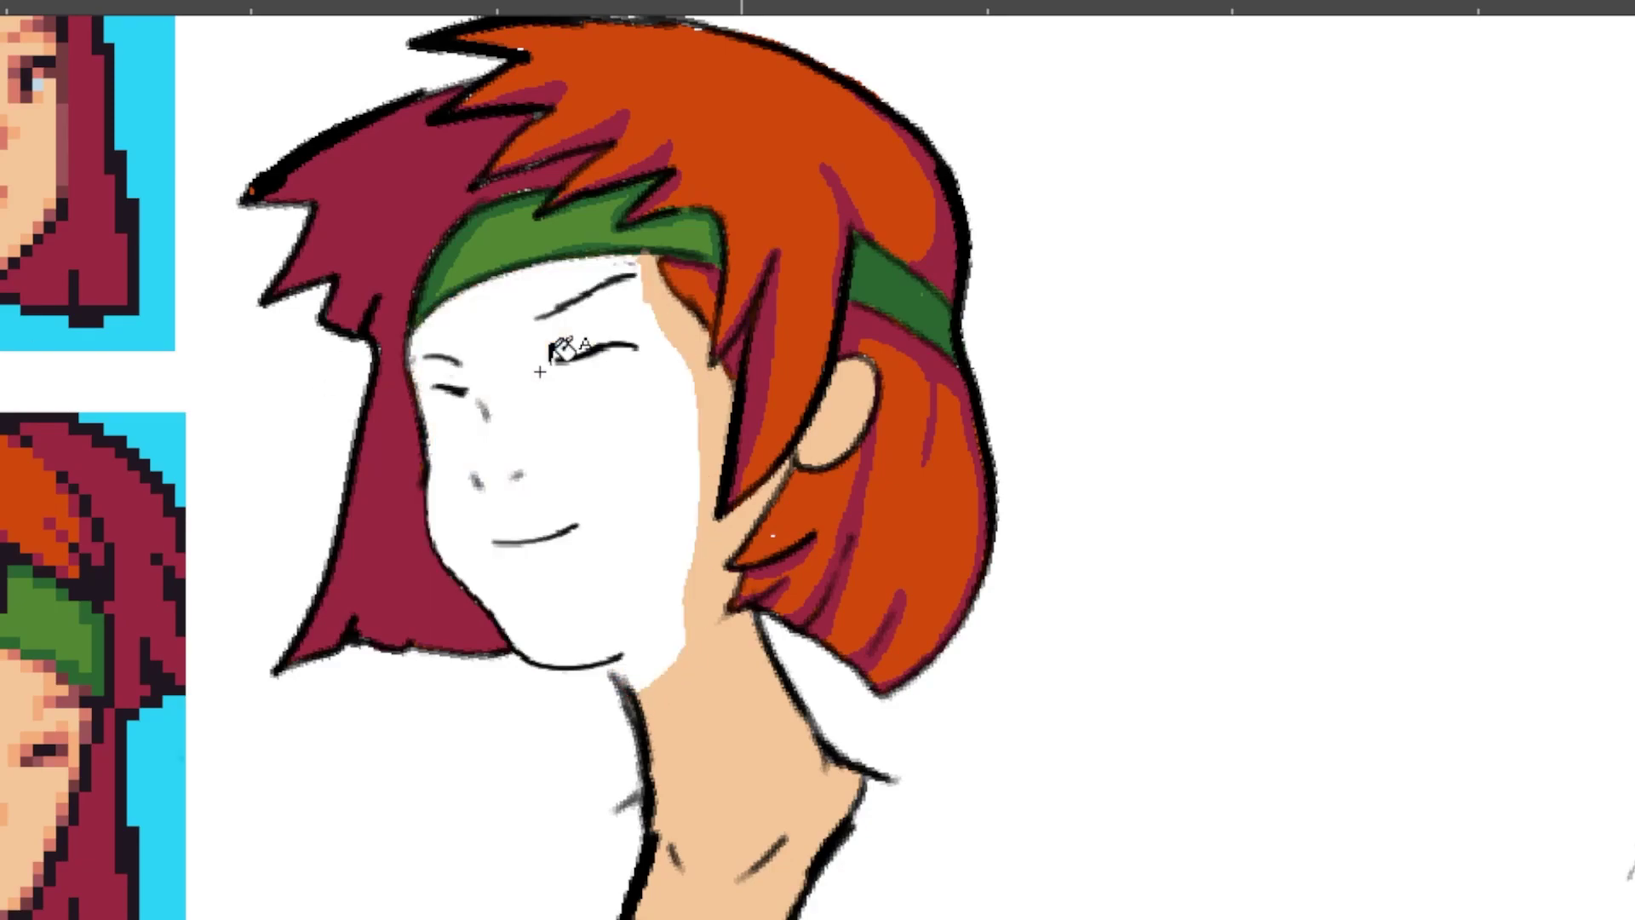
mouse_move(638, 271)
mouse_down()
mouse_move(592, 260)
mouse_move(466, 296)
mouse_move(414, 370)
mouse_move(432, 516)
mouse_move(507, 630)
mouse_move(587, 666)
mouse_move(707, 537)
mouse_up()
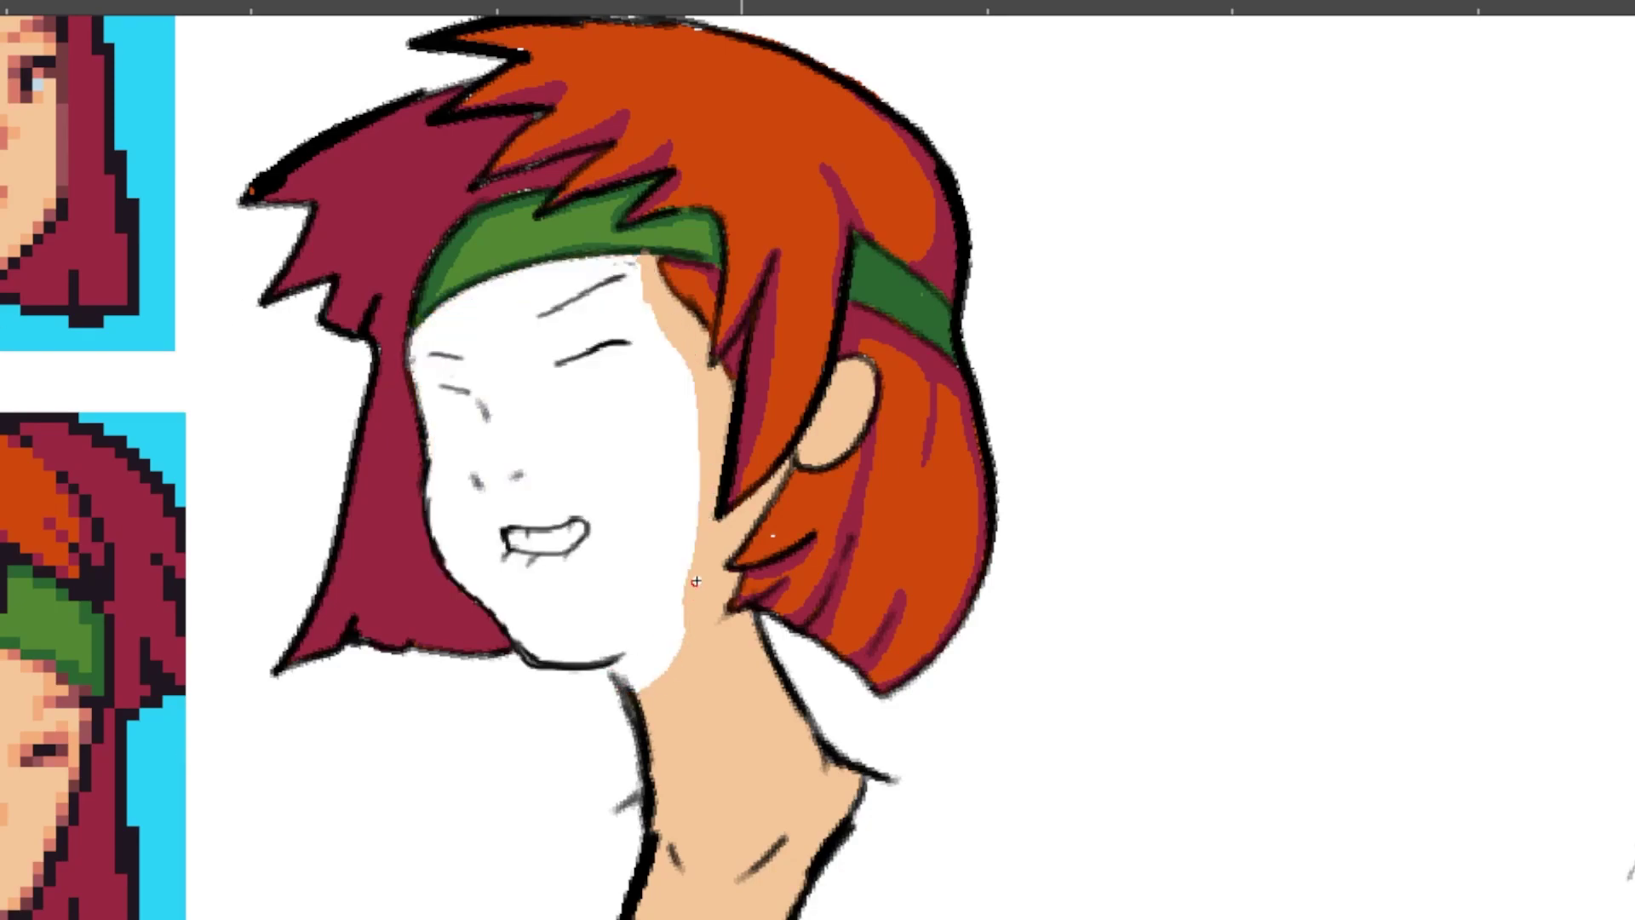
mouse_move(637, 694)
mouse_down()
mouse_move(476, 593)
mouse_move(431, 515)
mouse_move(412, 360)
mouse_move(466, 296)
mouse_move(637, 255)
mouse_up()
drag(536, 323, 582, 350)
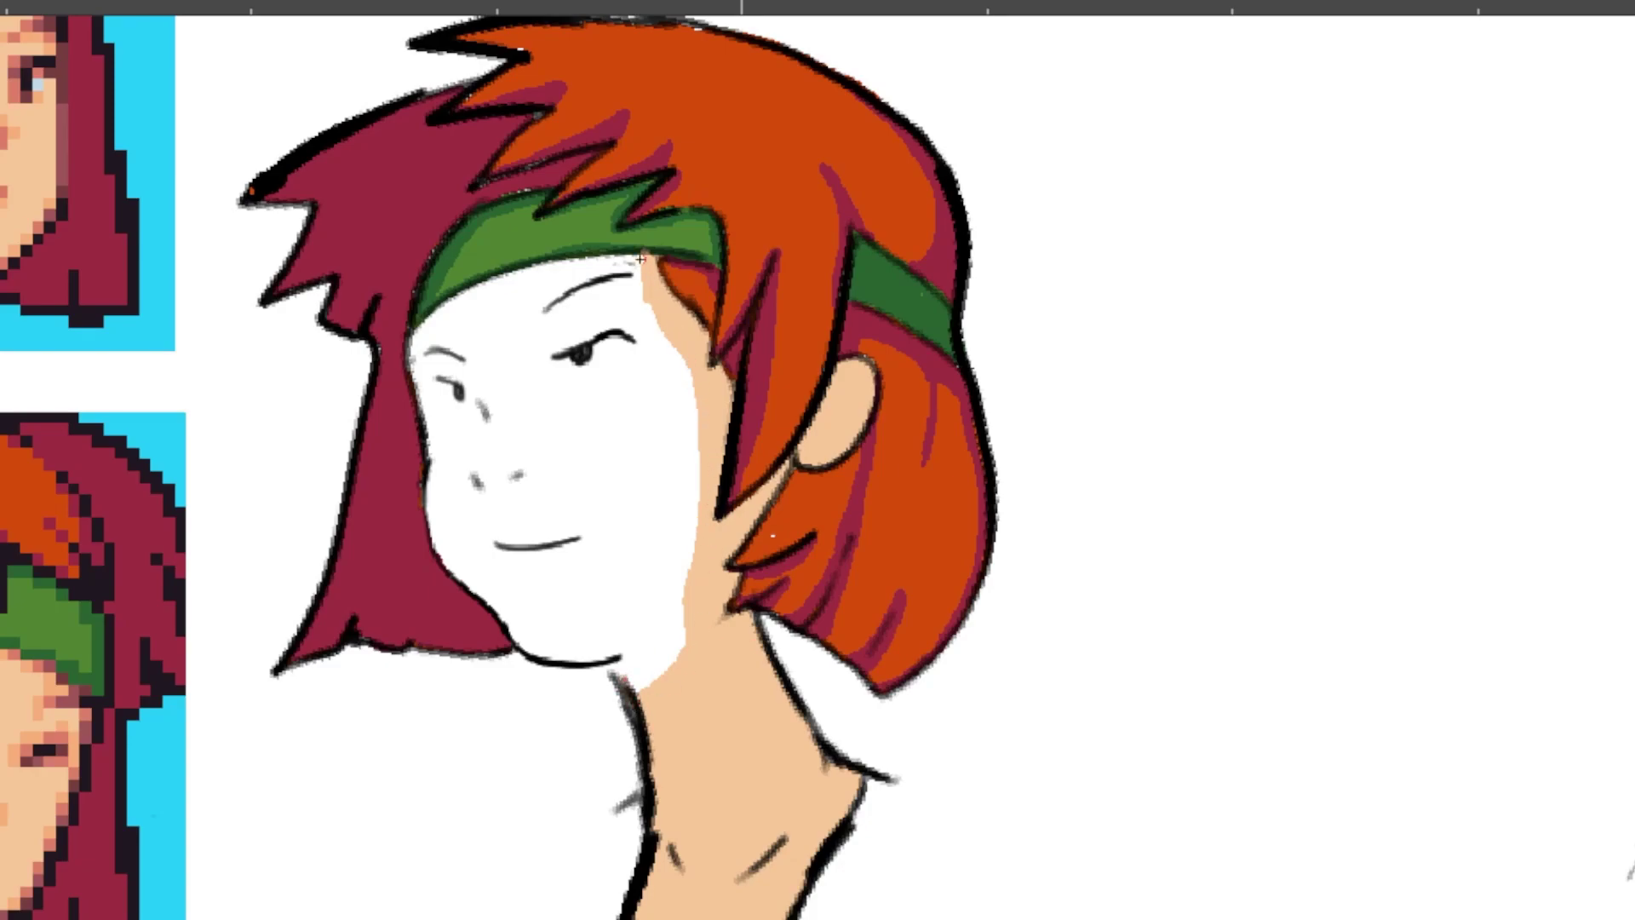
Step: Outline and fill with skin tone the faces of the half-lidded slight-smile frame and the tall oval open-mouth frame
mouse_move(628, 668)
mouse_down()
mouse_move(550, 659)
mouse_move(442, 558)
mouse_move(413, 351)
mouse_move(469, 296)
mouse_move(647, 267)
mouse_move(521, 274)
mouse_move(602, 264)
mouse_up()
click(558, 383)
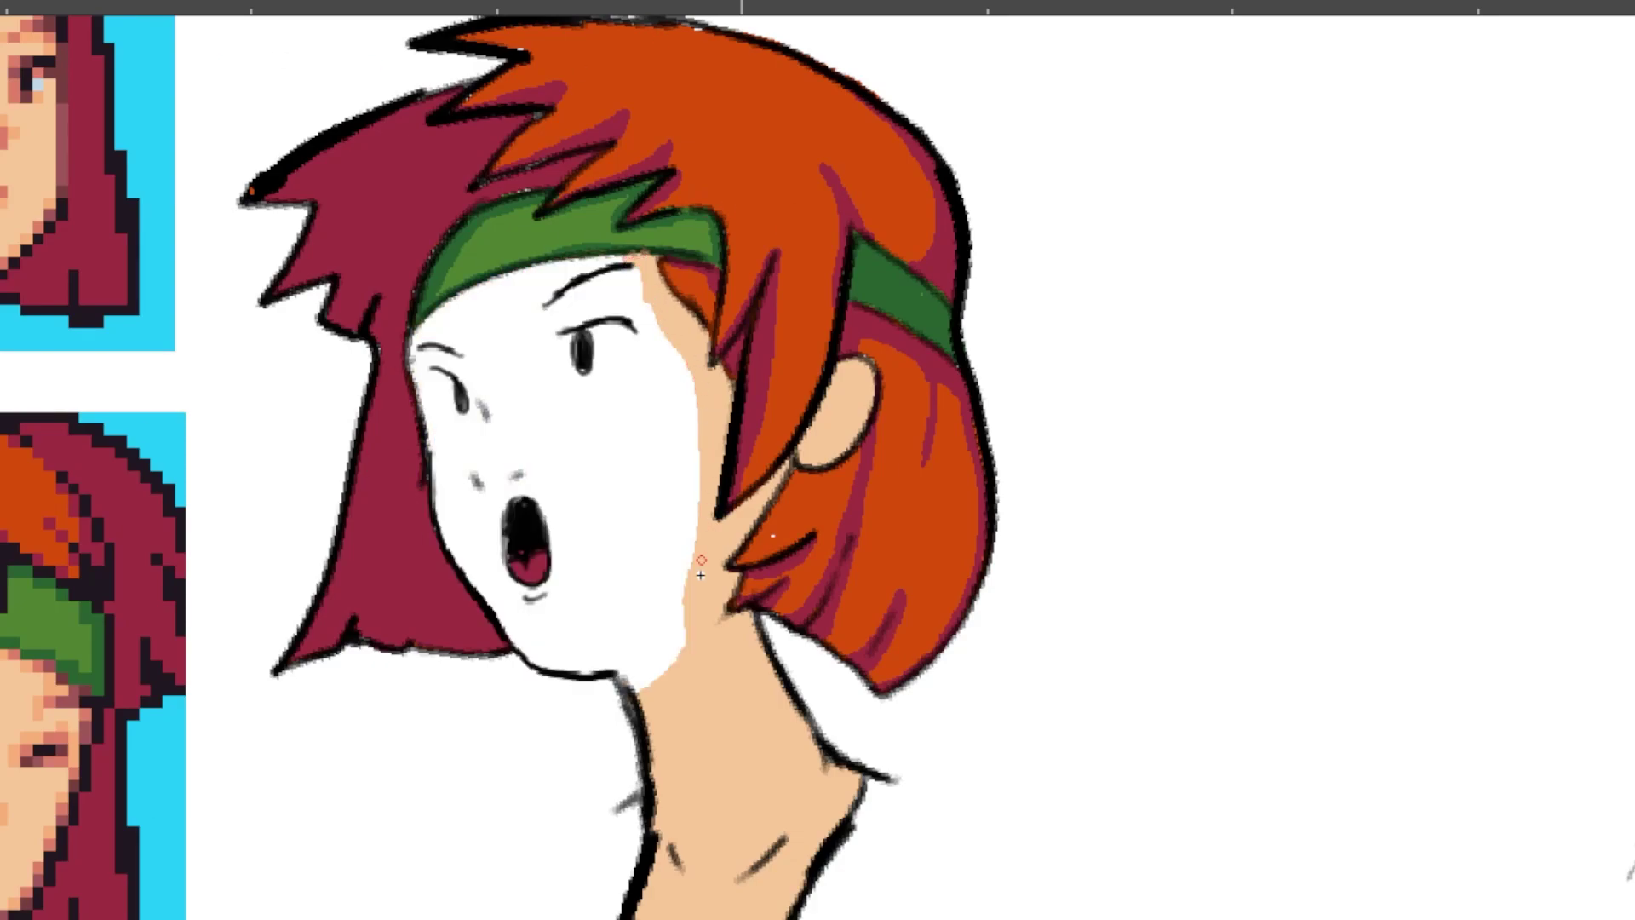
drag(634, 692, 584, 669)
mouse_move(634, 261)
mouse_down()
mouse_move(478, 288)
mouse_move(411, 358)
mouse_move(465, 575)
mouse_move(516, 647)
mouse_move(607, 658)
mouse_up()
click(503, 339)
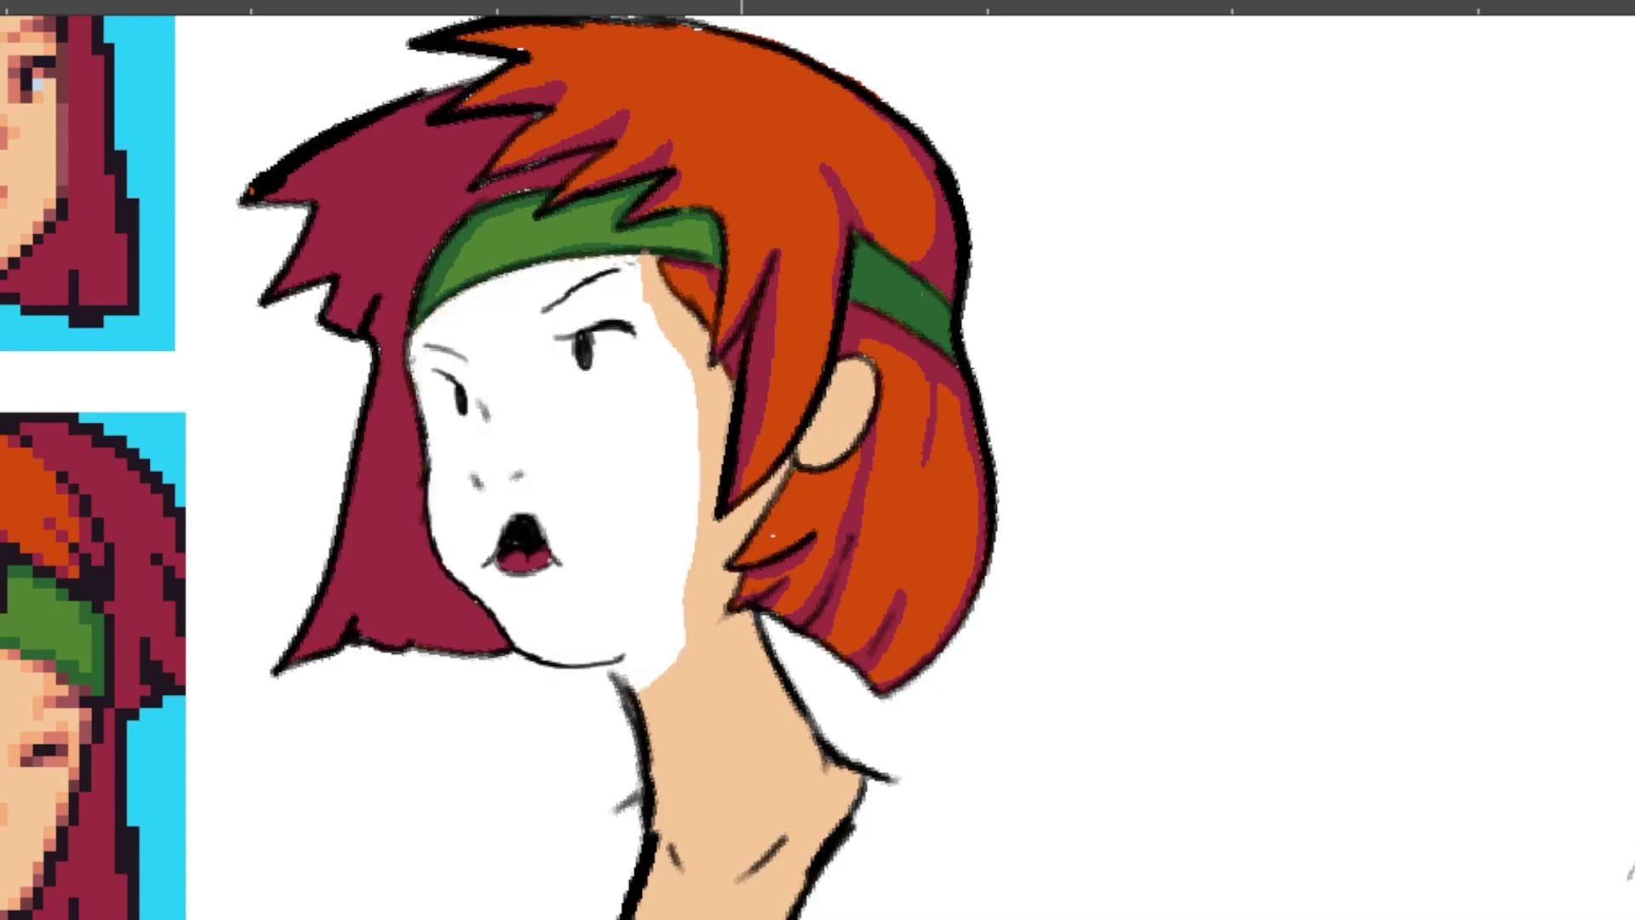
Step: Outline the face with the small rounded mouth in skin tone along headband and jaw, fill it, and fill the following small-open-mouth face
key(period)
key(period)
key(period)
mouse_move(430, 426)
mouse_down()
mouse_move(410, 366)
mouse_move(498, 281)
mouse_move(638, 260)
mouse_up()
drag(626, 661, 600, 659)
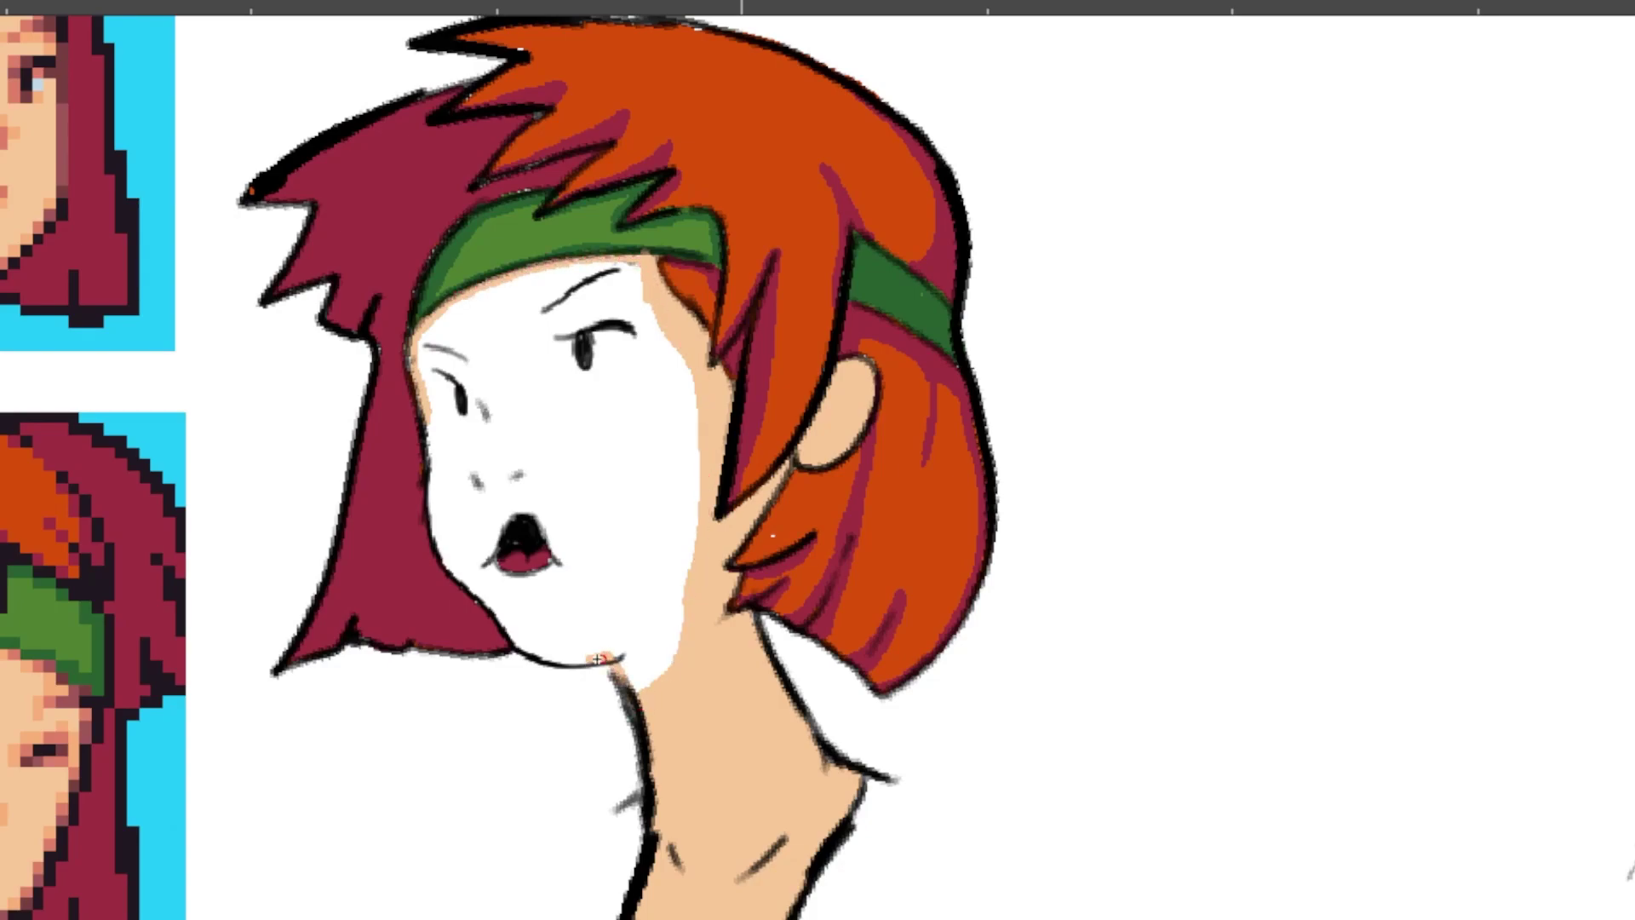
mouse_move(428, 404)
mouse_down()
mouse_move(441, 554)
mouse_move(548, 659)
mouse_move(632, 639)
mouse_move(619, 676)
mouse_move(549, 660)
mouse_move(447, 558)
mouse_move(411, 352)
mouse_move(484, 283)
mouse_move(583, 266)
mouse_move(558, 246)
mouse_move(645, 261)
mouse_up()
click(548, 375)
key(period)
click(491, 402)
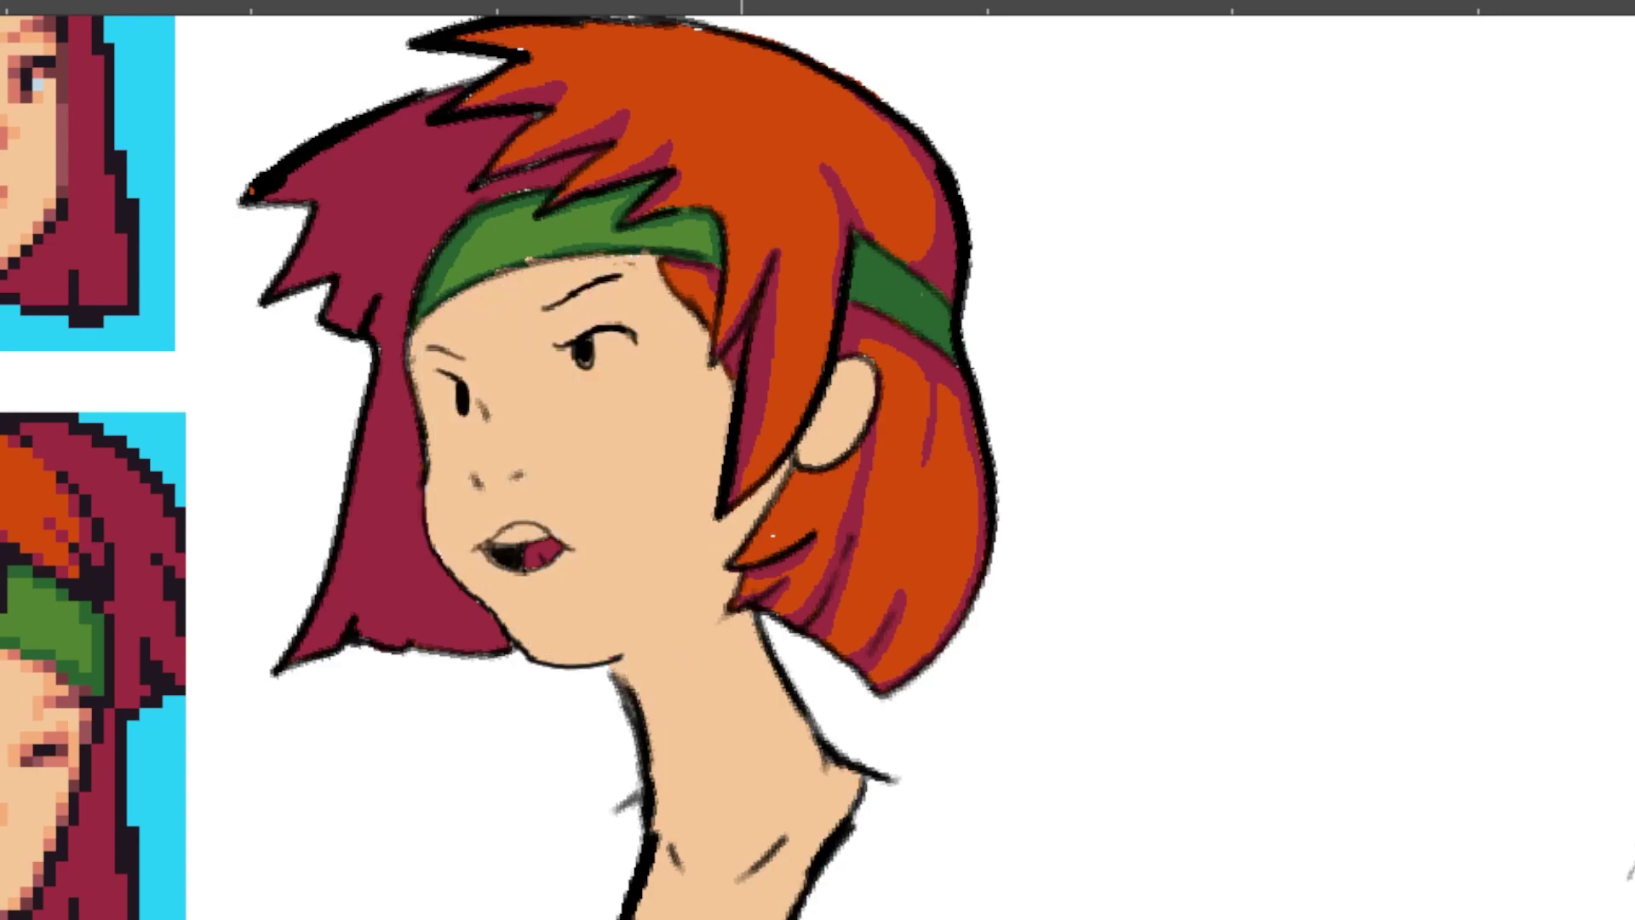
Step: Outline the face of the wide-open-mouth frame in skin tone along the headband, cheek and chin, and fill it
key(Right)
key(Right)
key(Left)
mouse_move(417, 341)
mouse_down()
mouse_move(489, 285)
mouse_move(602, 259)
mouse_move(669, 324)
mouse_up()
drag(635, 685, 528, 657)
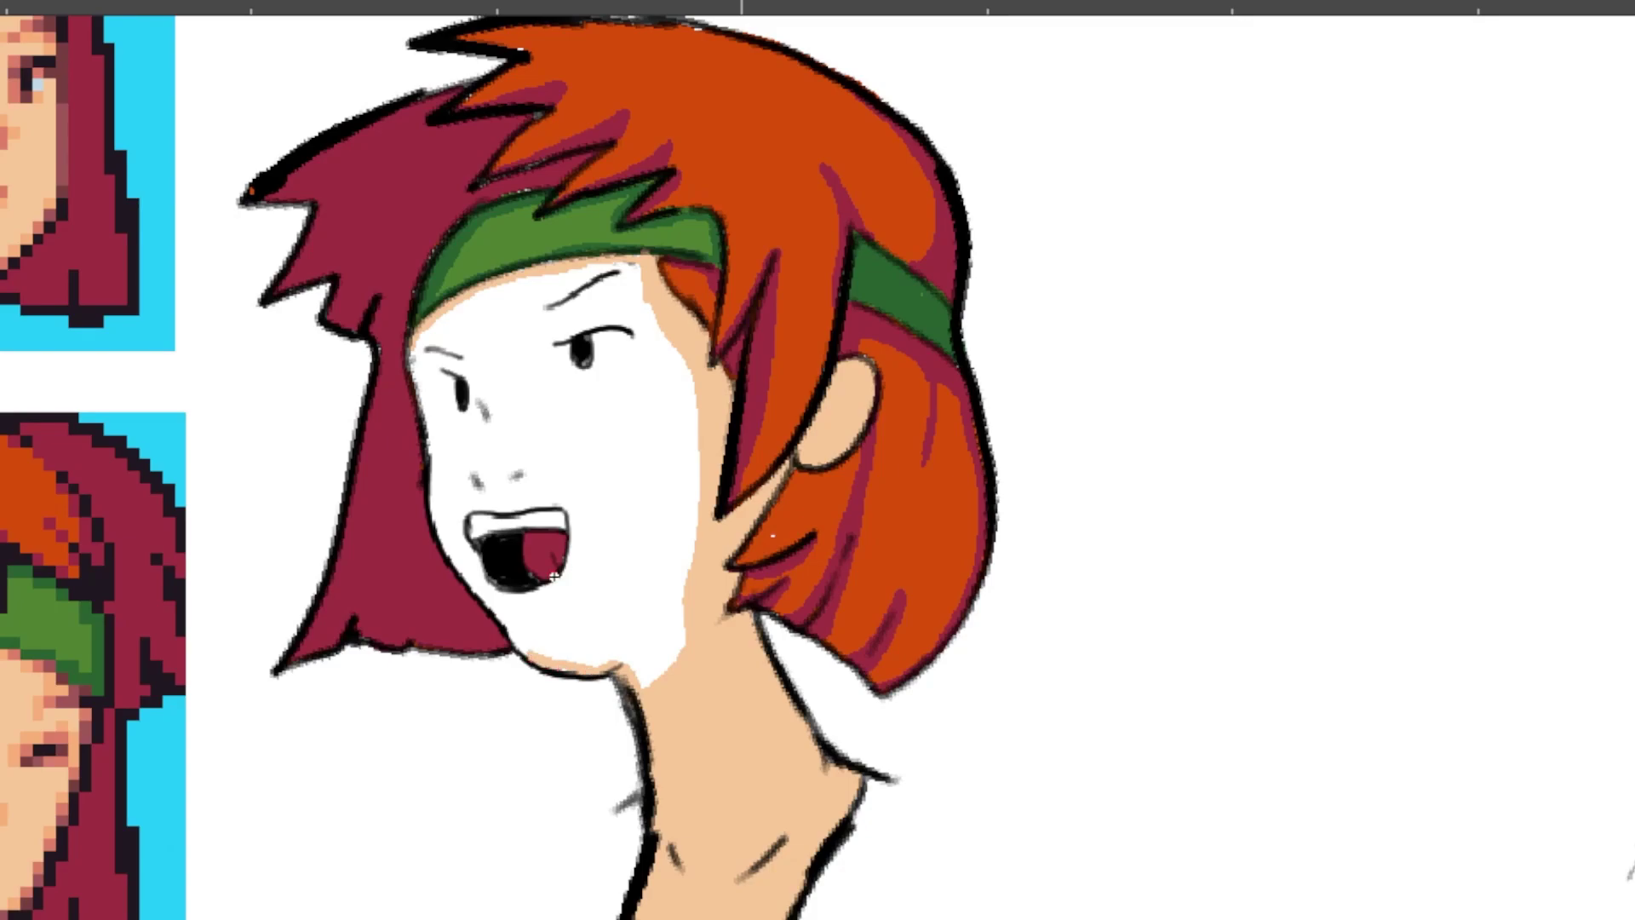
mouse_move(416, 337)
mouse_down()
mouse_move(442, 535)
mouse_move(528, 655)
mouse_up()
key(f)
click(502, 409)
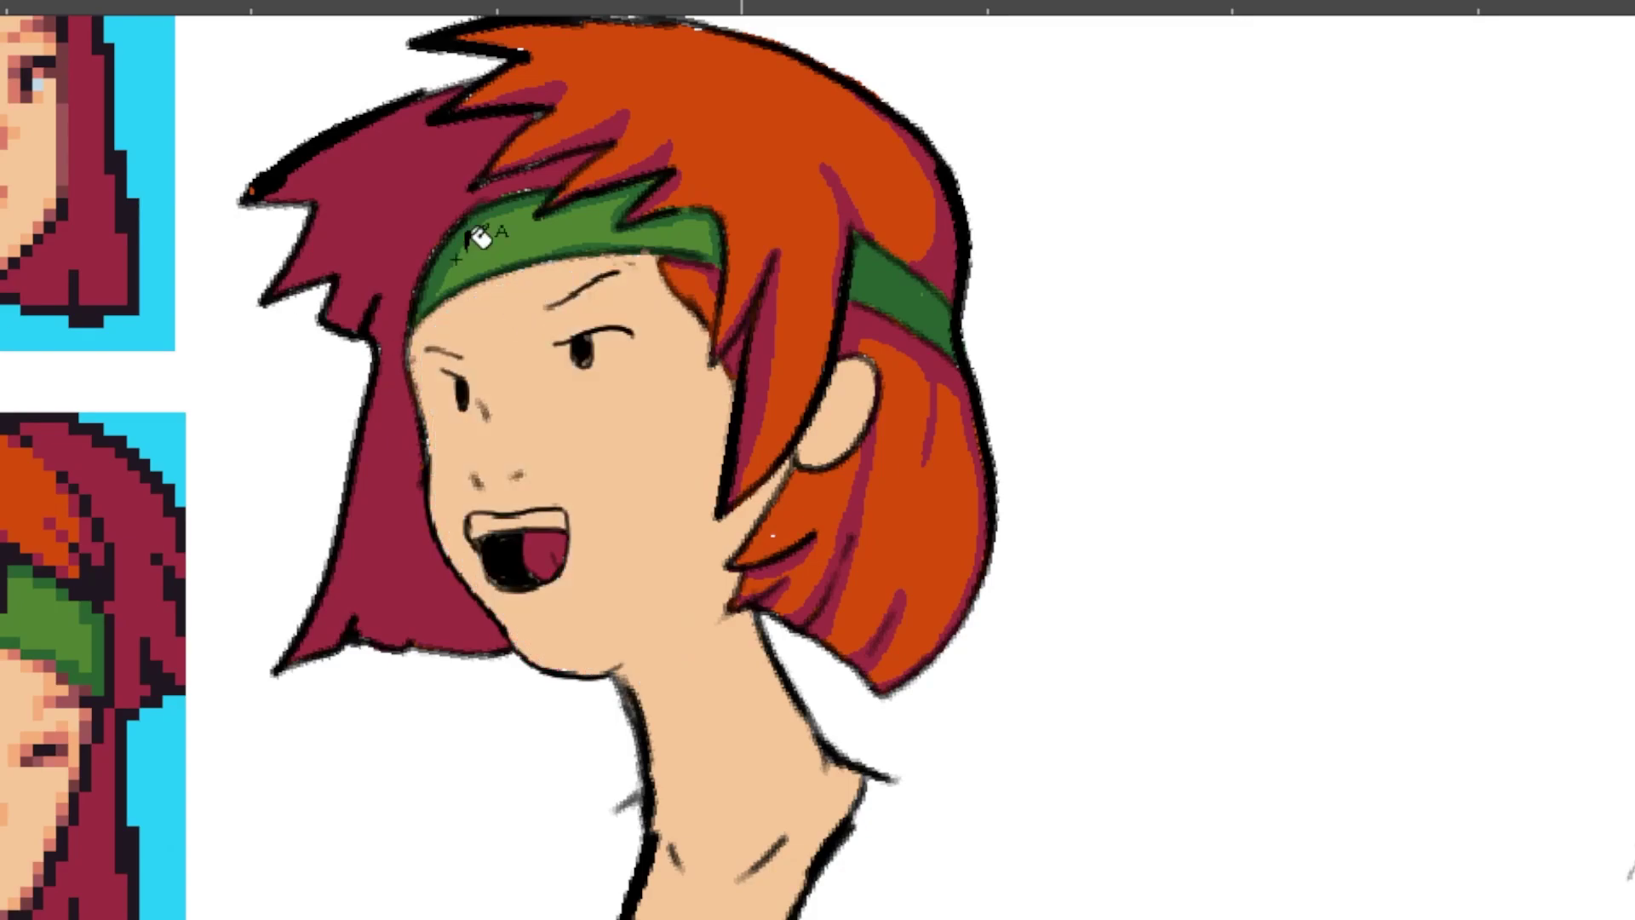
Step: Outline and fill with skin tone the faces of the half-open smiling frame and the closed-mouth frame with open eyes
key(ctrl+z)
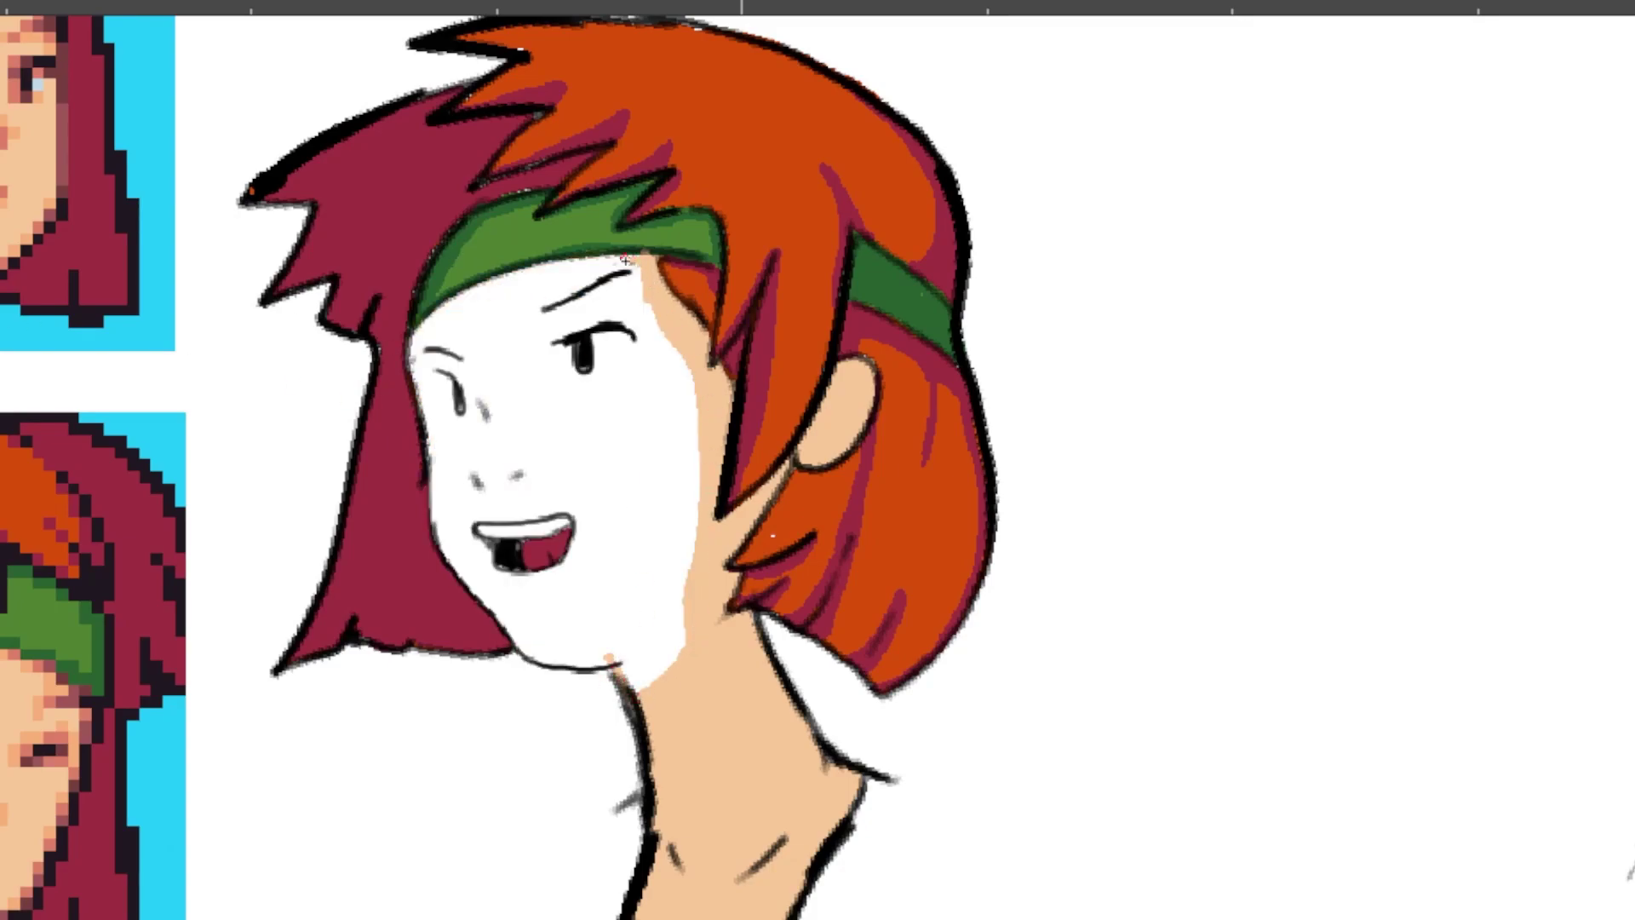
mouse_move(415, 340)
mouse_down()
mouse_move(497, 284)
mouse_move(611, 260)
mouse_move(430, 441)
mouse_move(498, 622)
mouse_move(607, 660)
mouse_up()
click(596, 579)
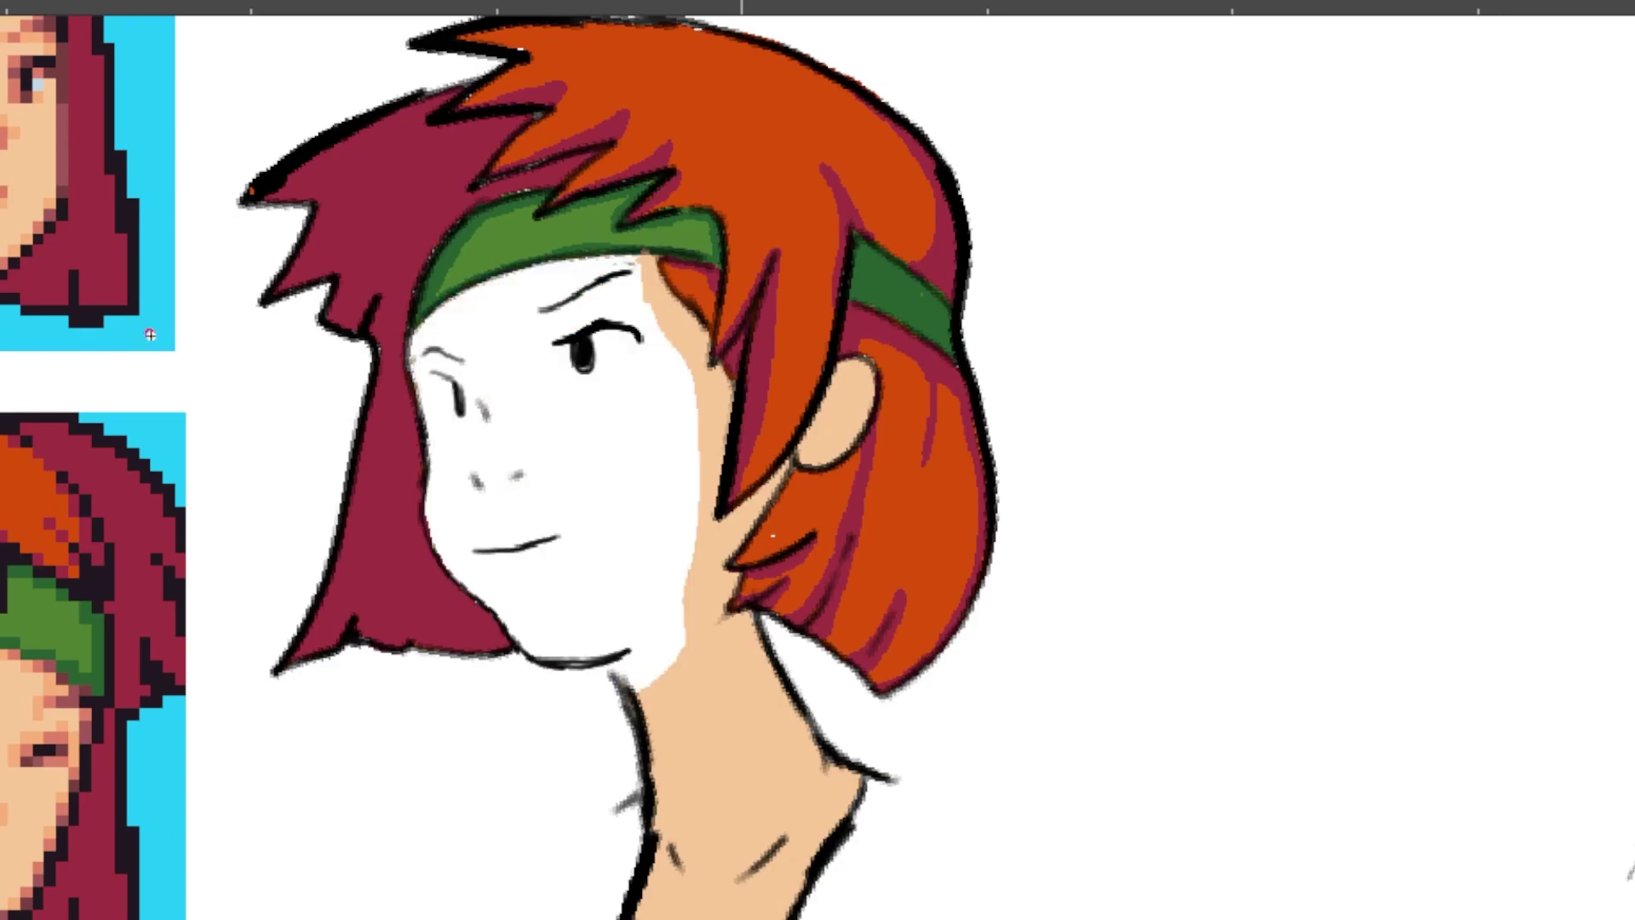
mouse_move(415, 339)
mouse_down()
mouse_move(520, 280)
mouse_move(634, 259)
mouse_up()
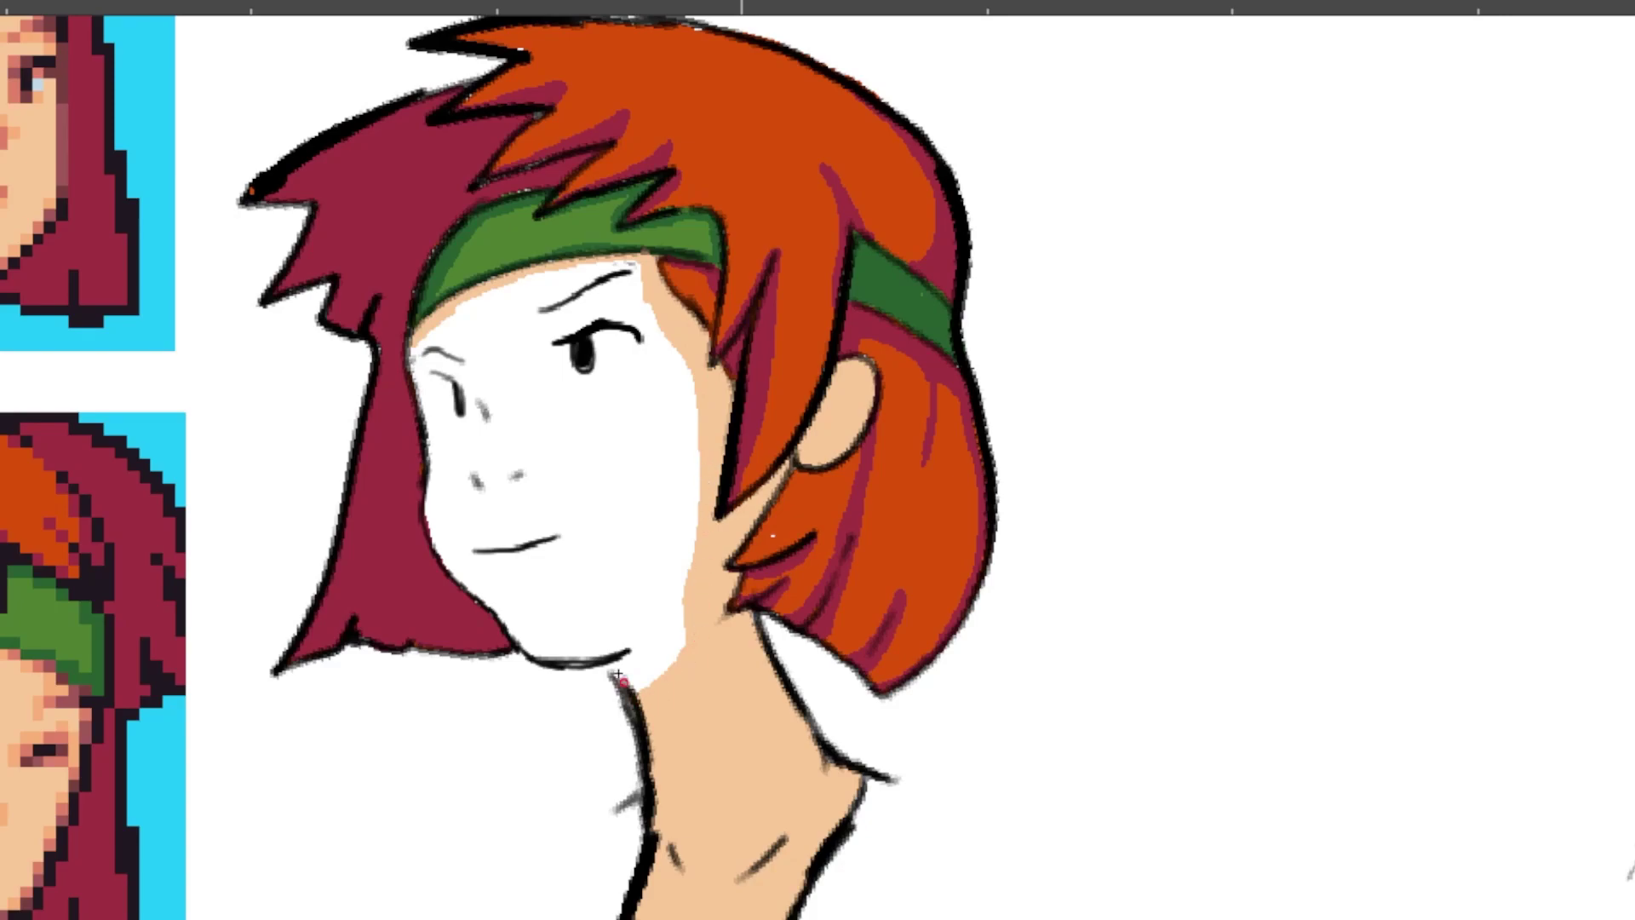
mouse_move(617, 674)
mouse_down()
mouse_move(523, 641)
mouse_move(445, 557)
mouse_move(416, 329)
mouse_up()
click(534, 287)
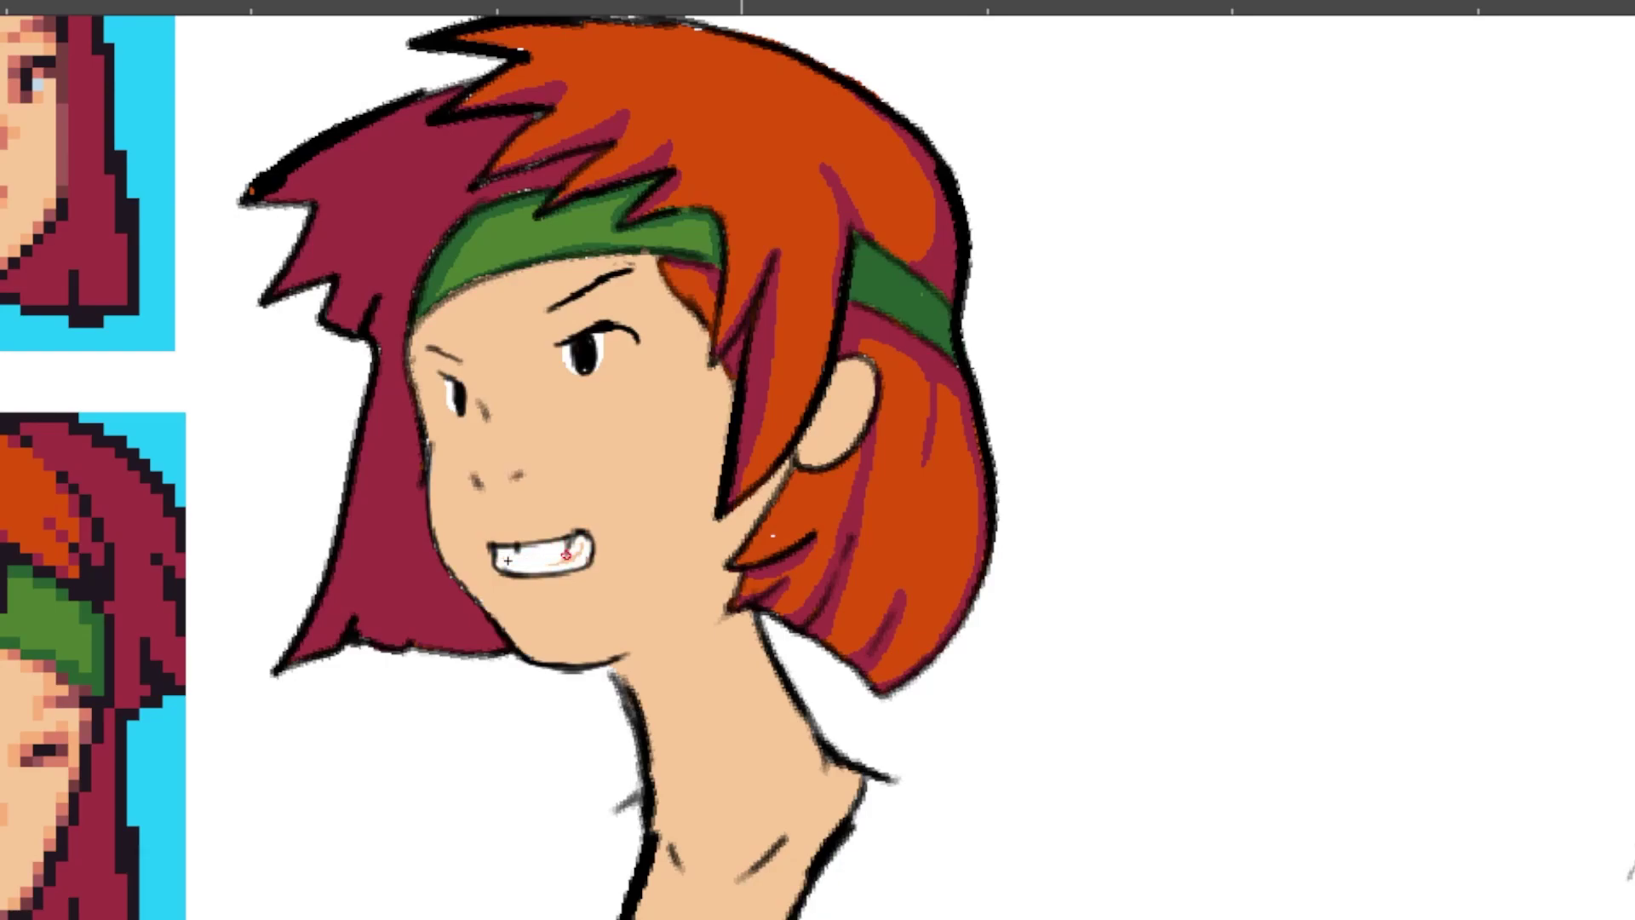
scroll(56, 519, down, 4)
drag(25, 661, 298, 591)
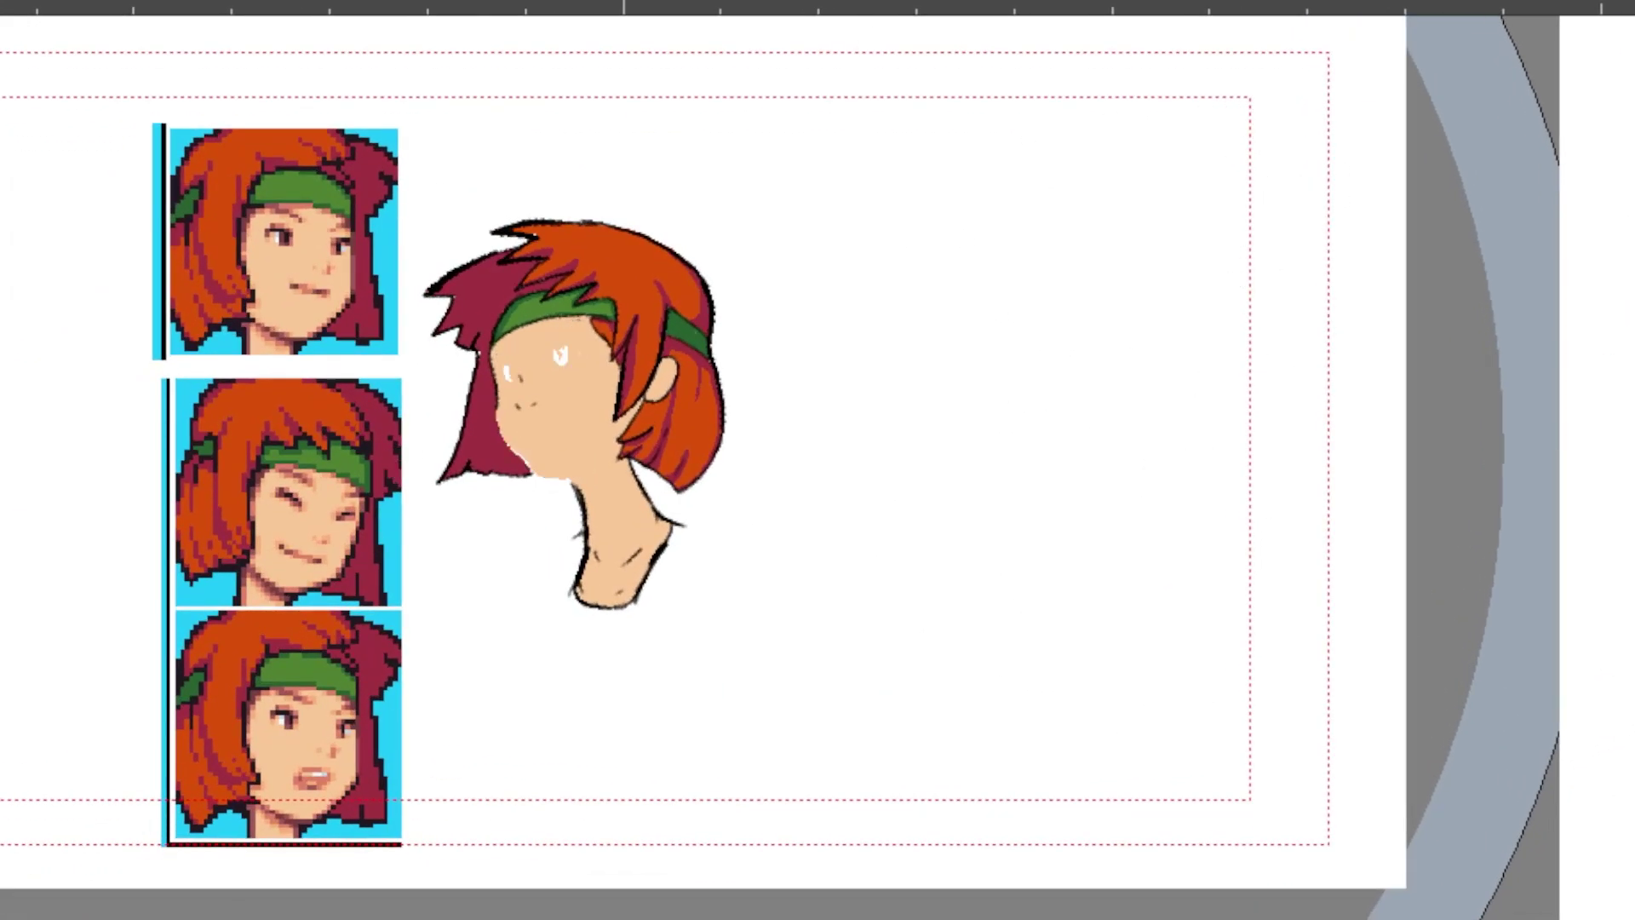